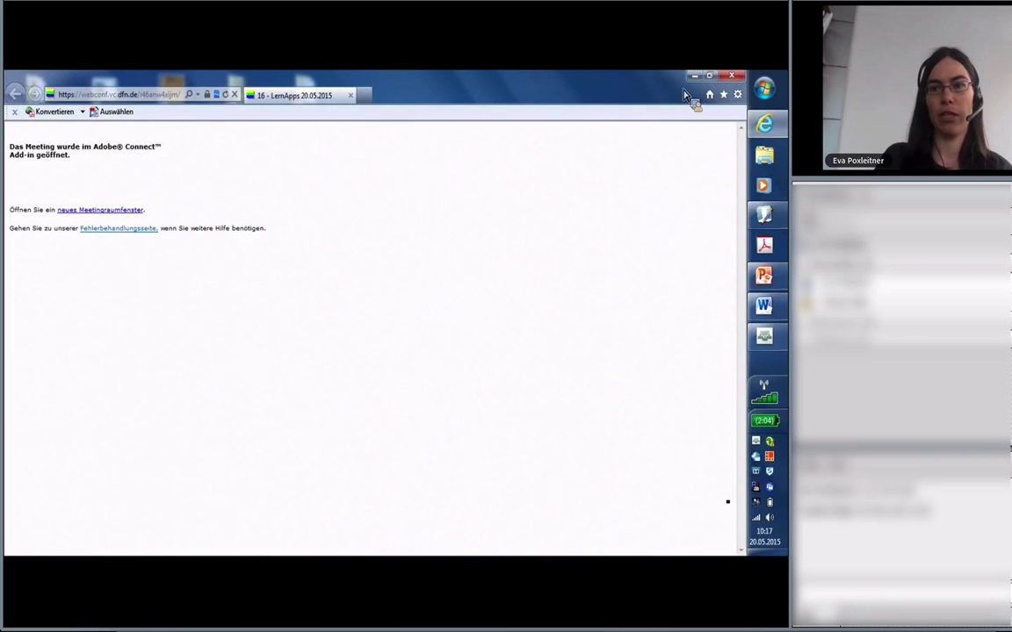
- Minimize the browser and bring the iAcademy Editor window forward into position
click(693, 77)
click(766, 217)
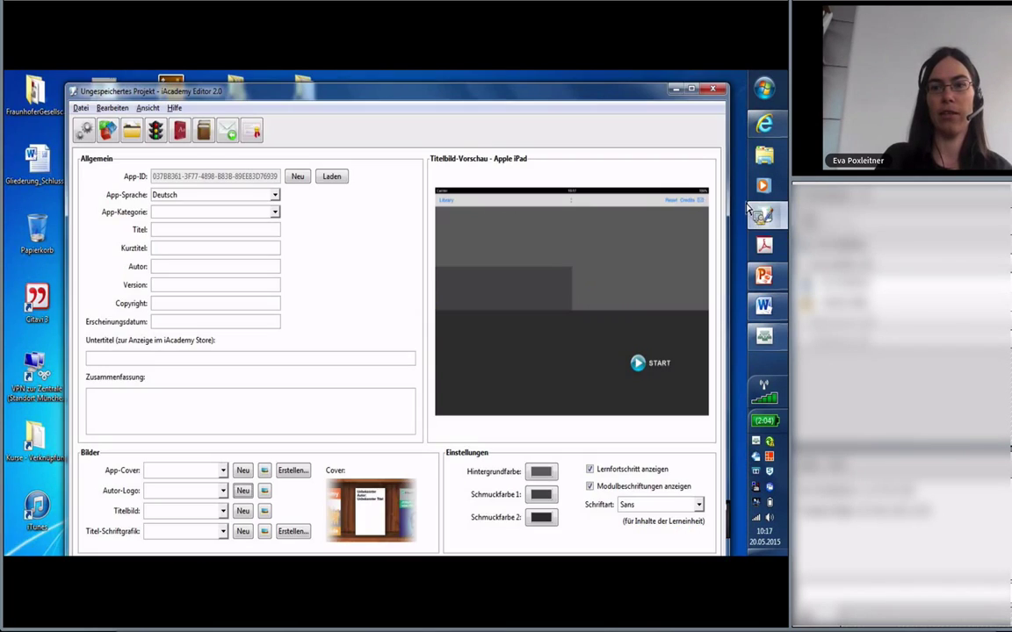
drag(533, 99, 494, 82)
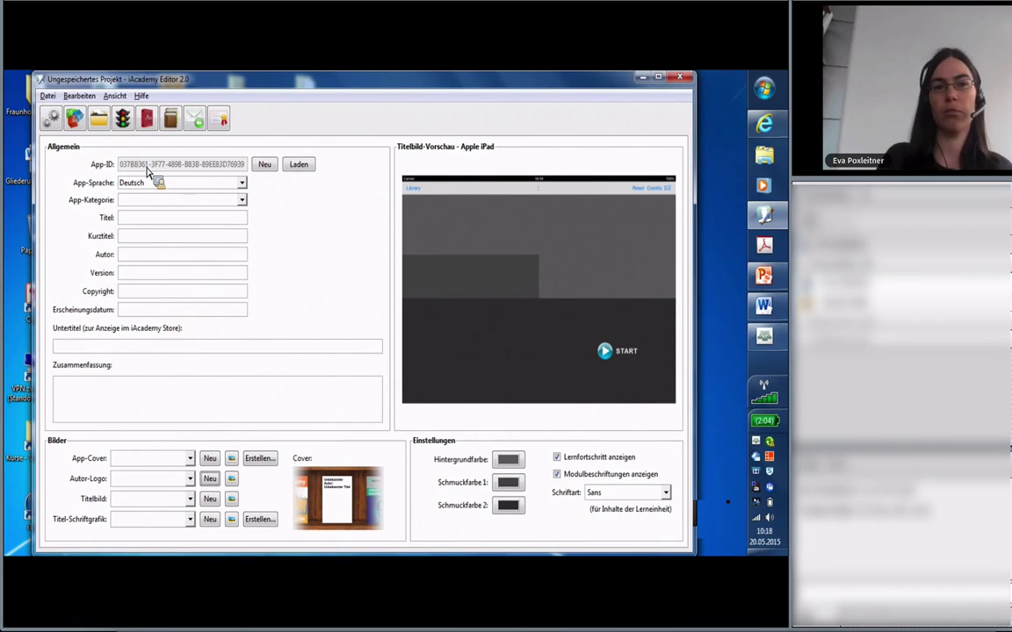
- Generate a new App-ID for the project and confirm replacing the old one
click(264, 167)
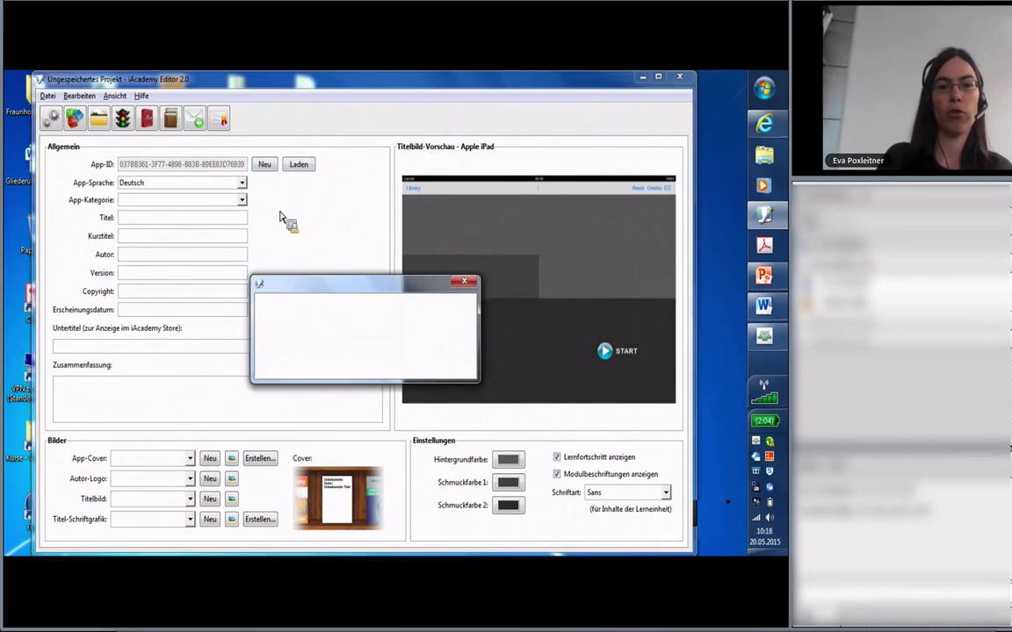
click(394, 362)
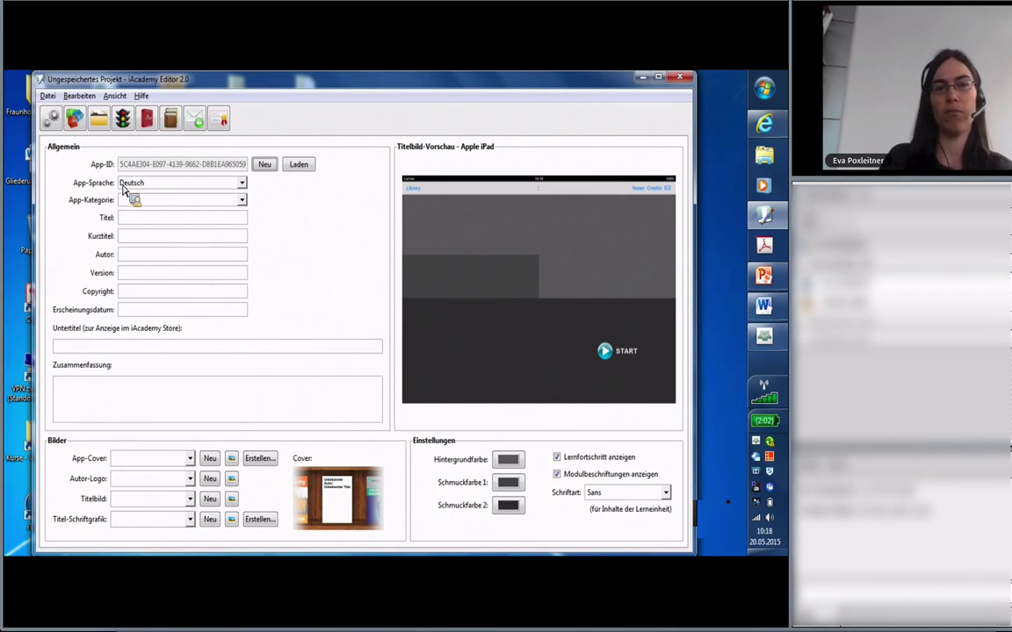
- Keep Deutsch as the app language and set the category to Bildung und Wissen
click(182, 186)
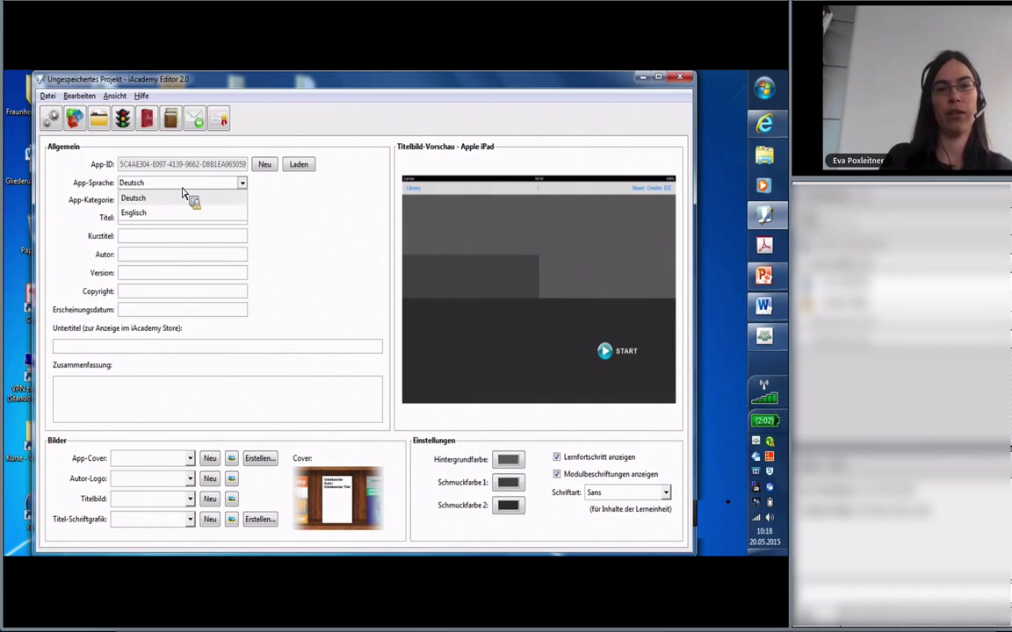
click(143, 200)
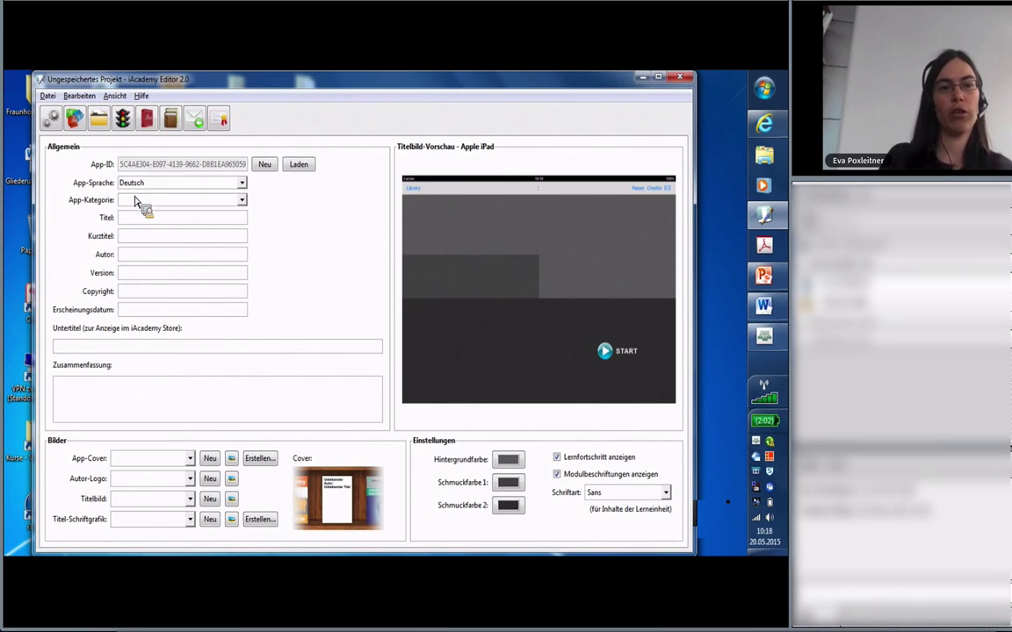
click(134, 202)
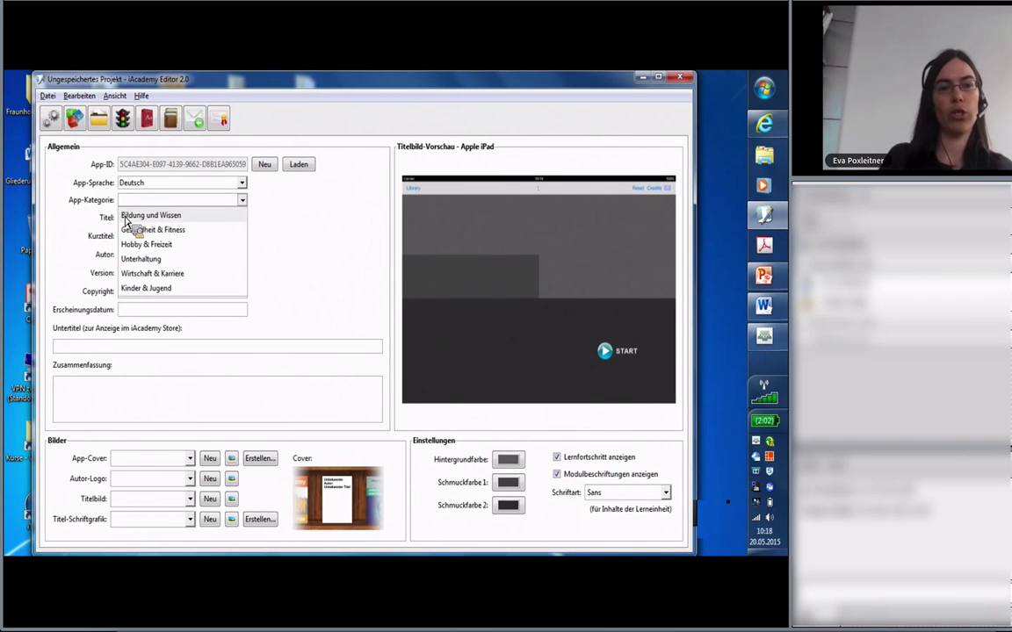
click(141, 220)
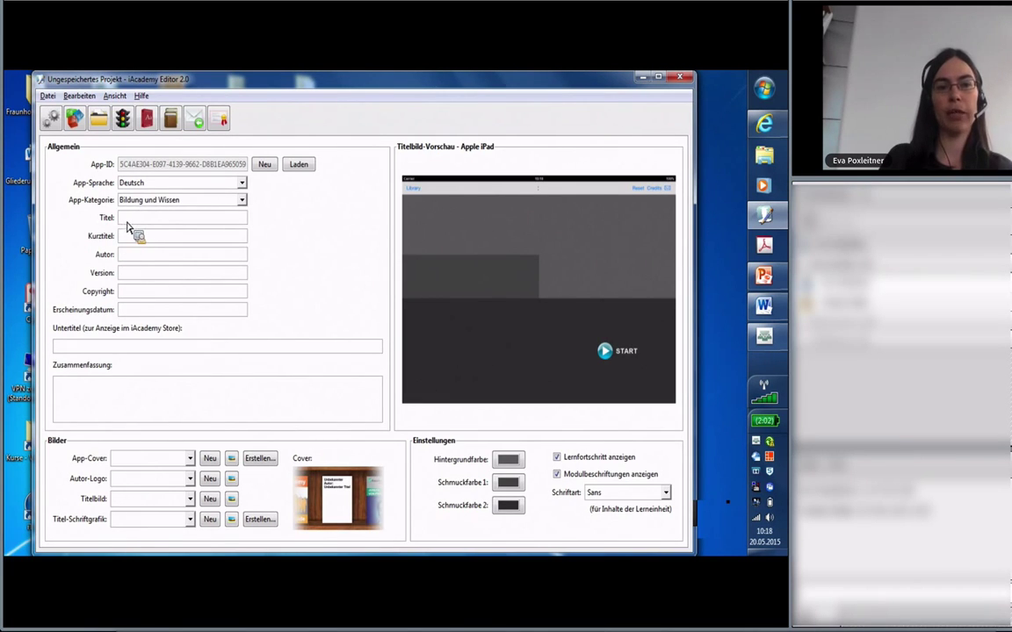
- Enter App as the title and mobile App as the short title
click(141, 221)
text(Ap)
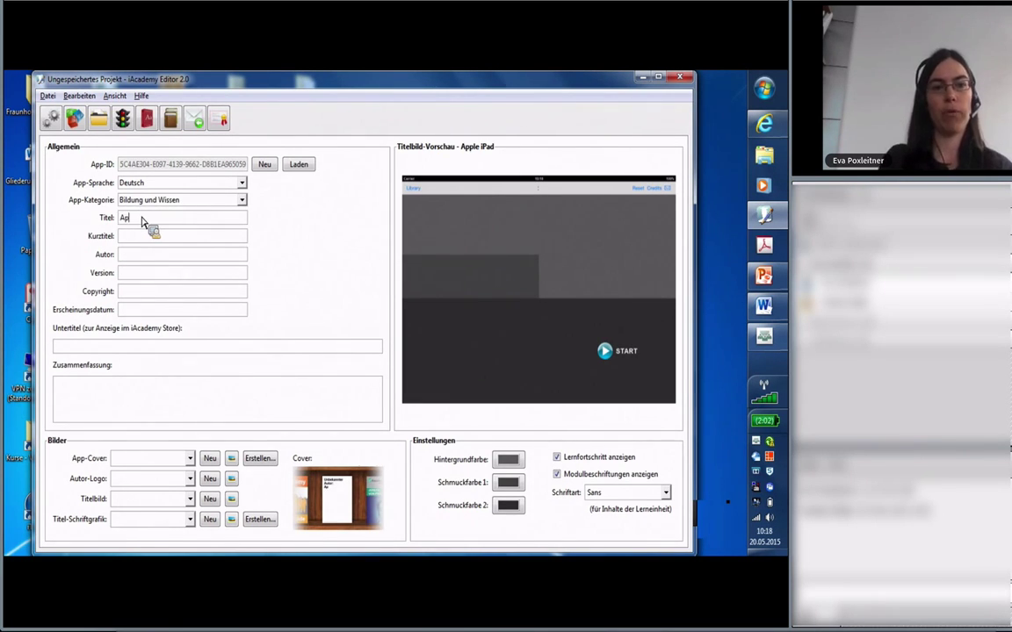
text(p)
click(150, 239)
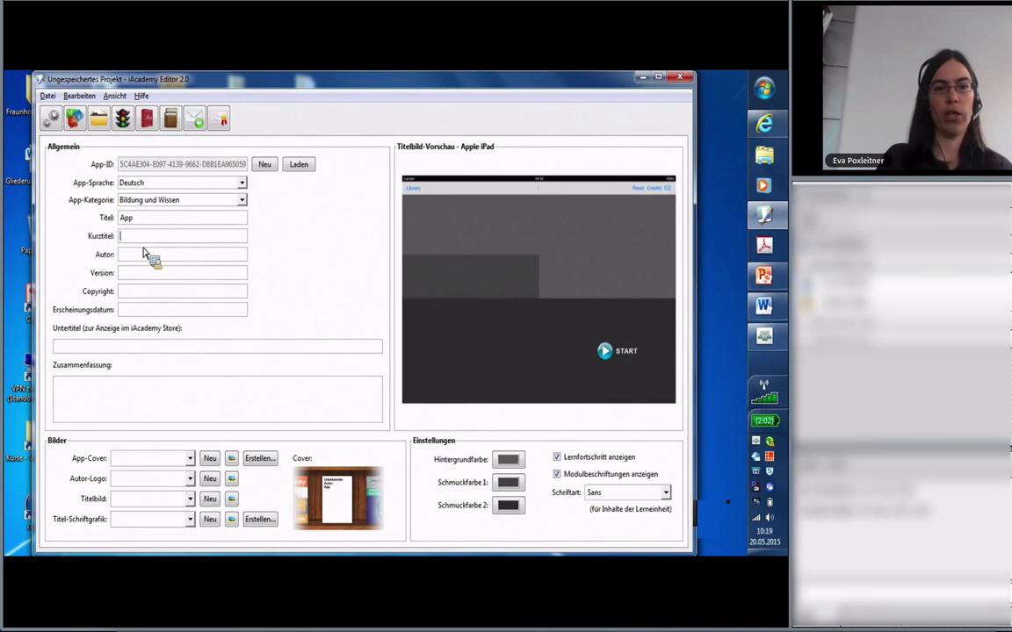
text(mobile)
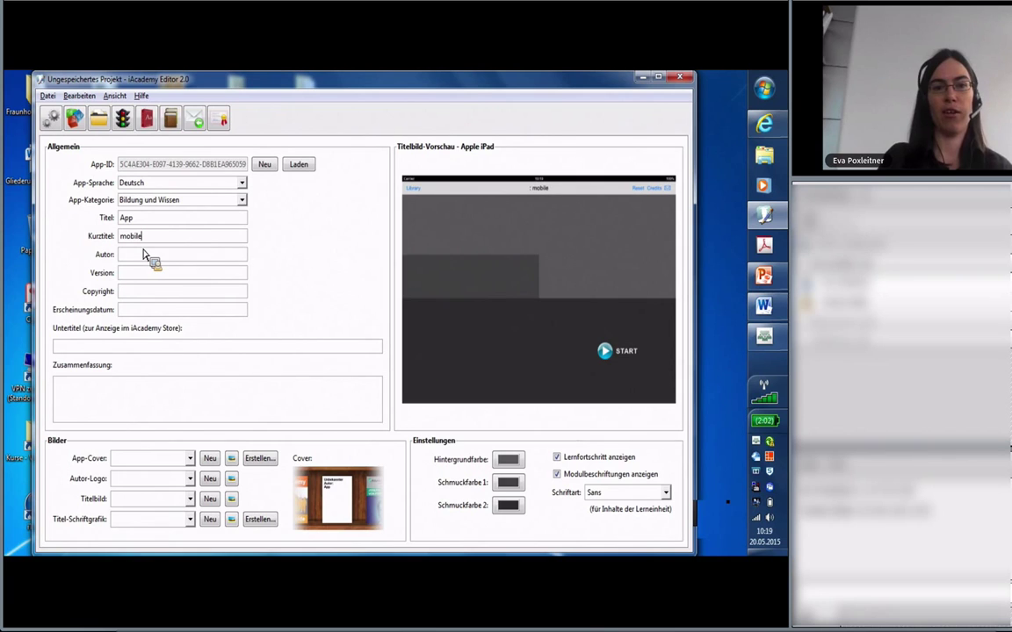
text( App)
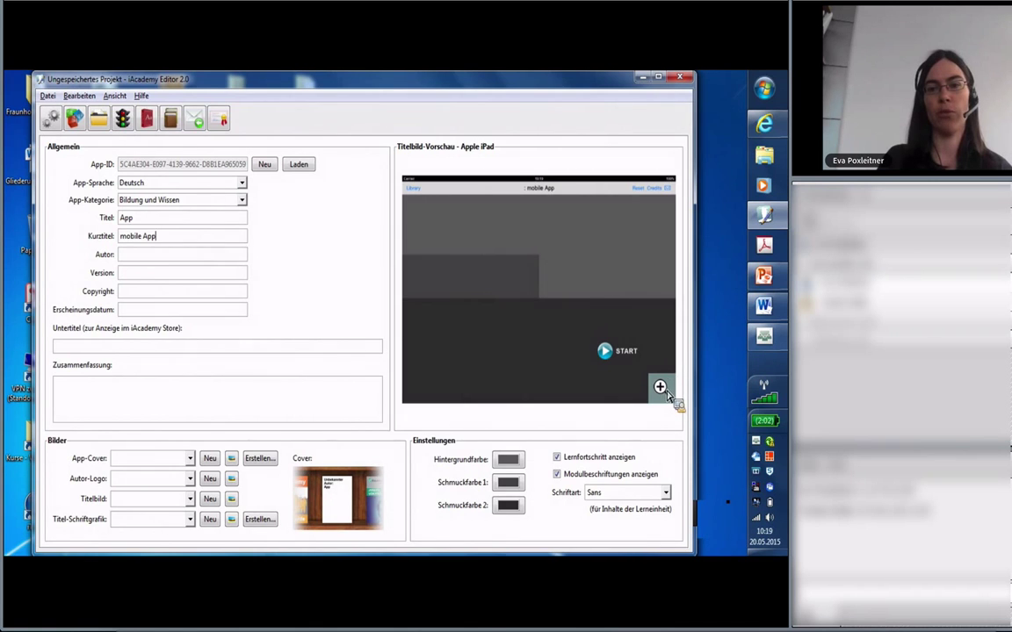
click(662, 388)
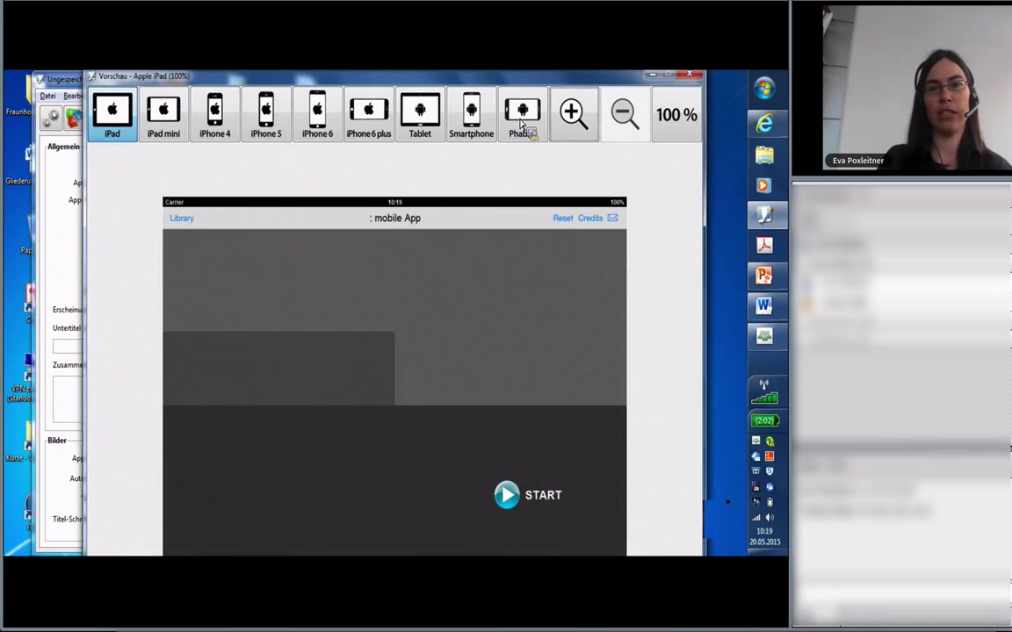
click(171, 124)
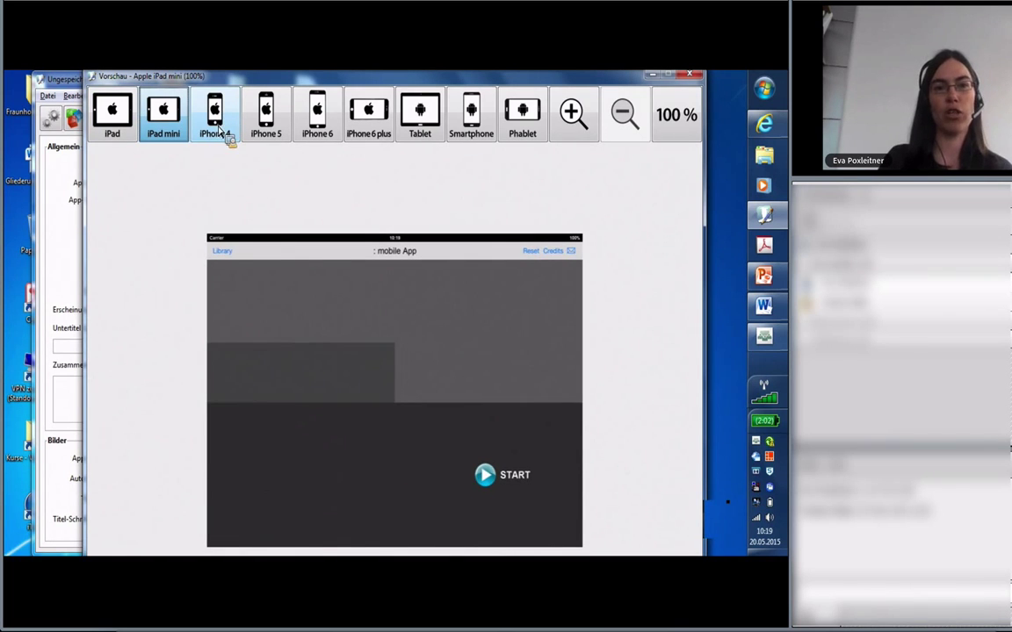
click(218, 127)
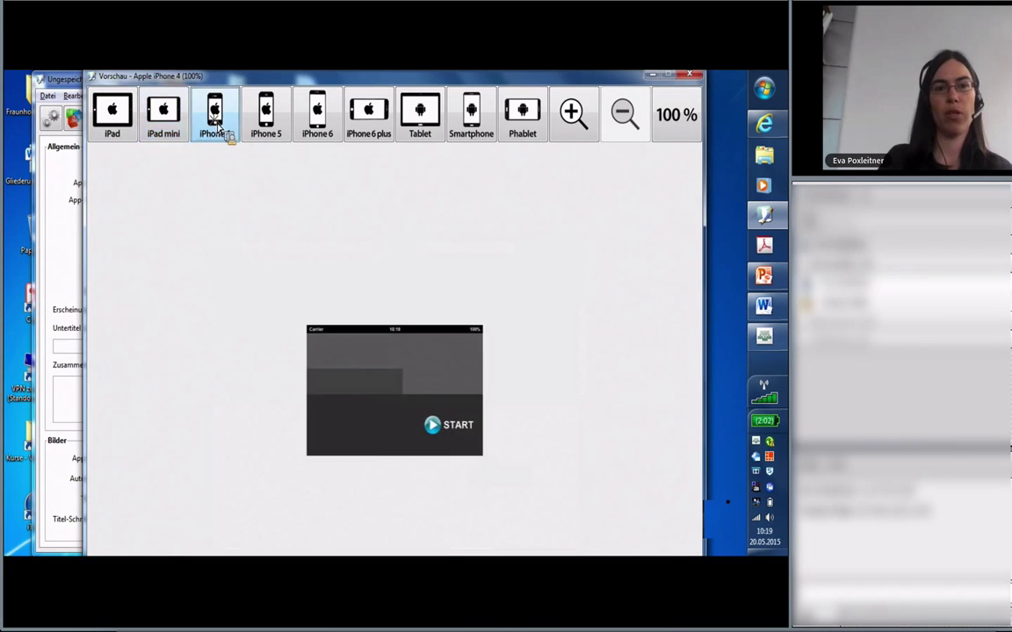
click(271, 136)
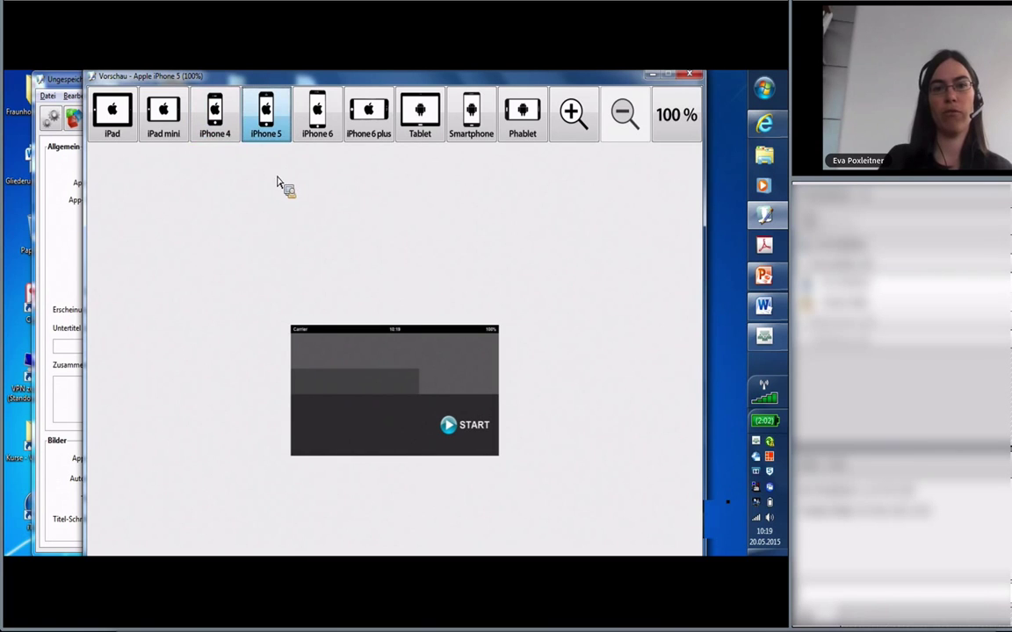
click(332, 138)
click(416, 136)
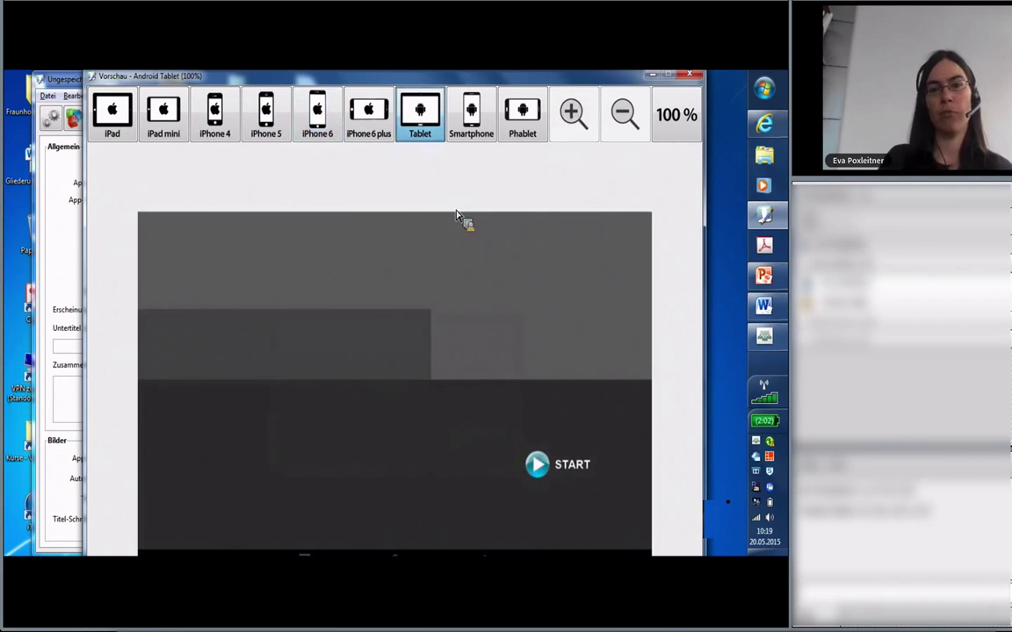
click(691, 77)
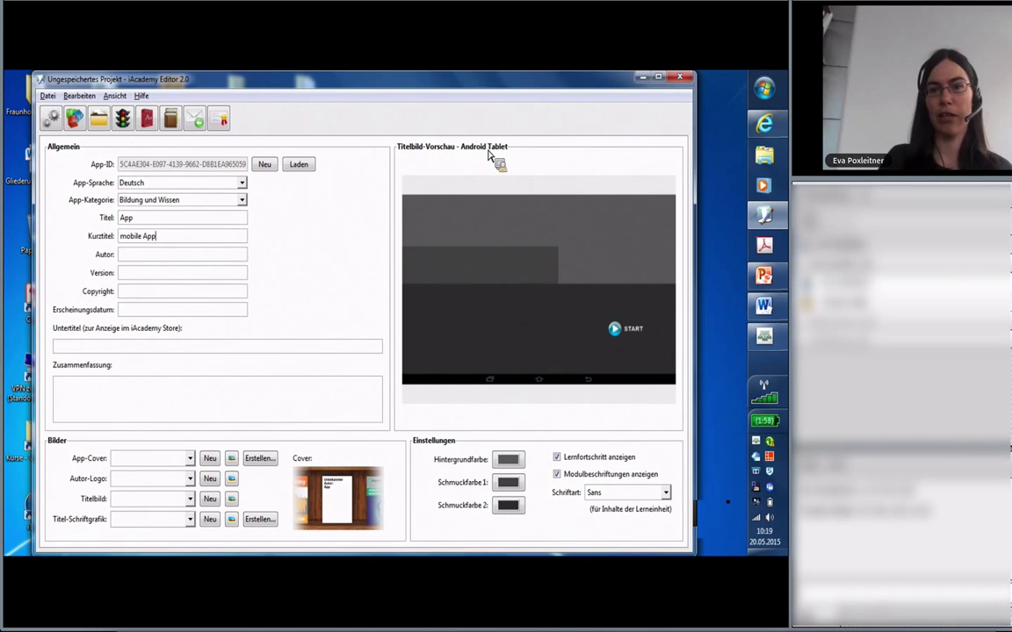
click(604, 360)
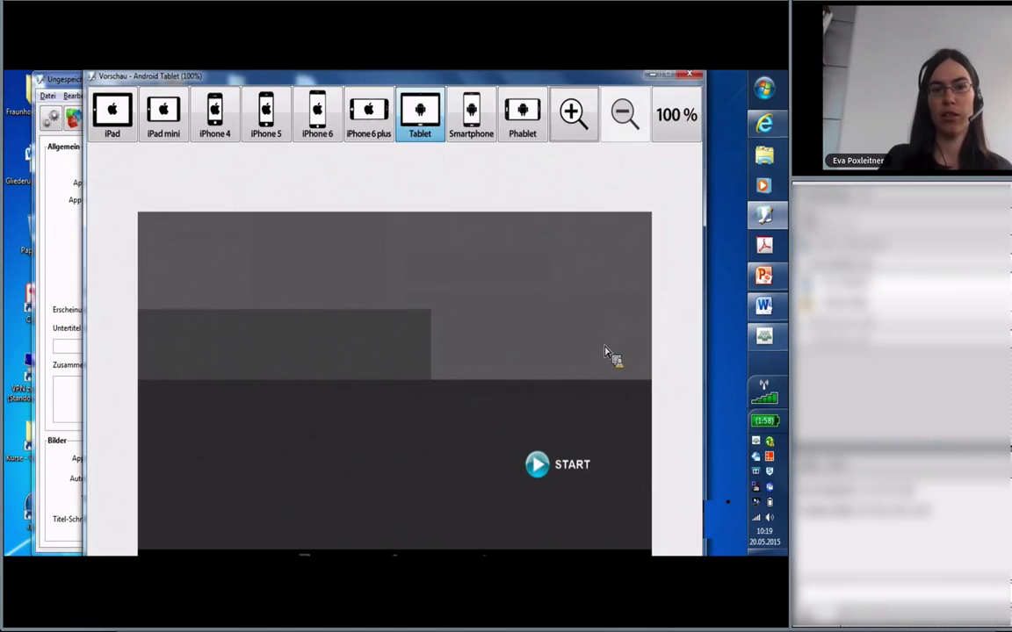
click(128, 122)
click(640, 77)
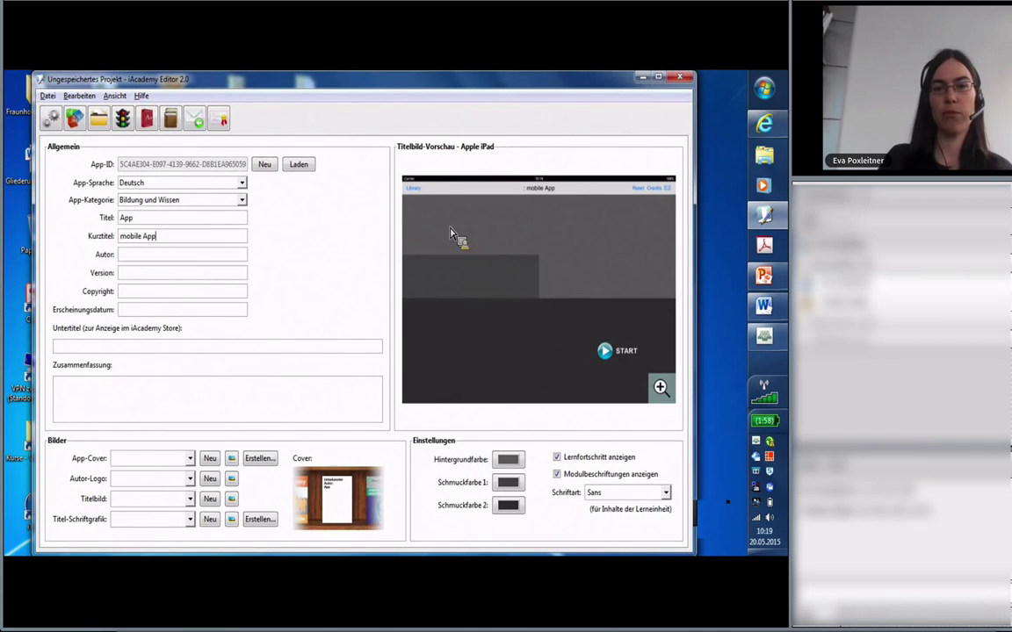
mouse_move(413, 209)
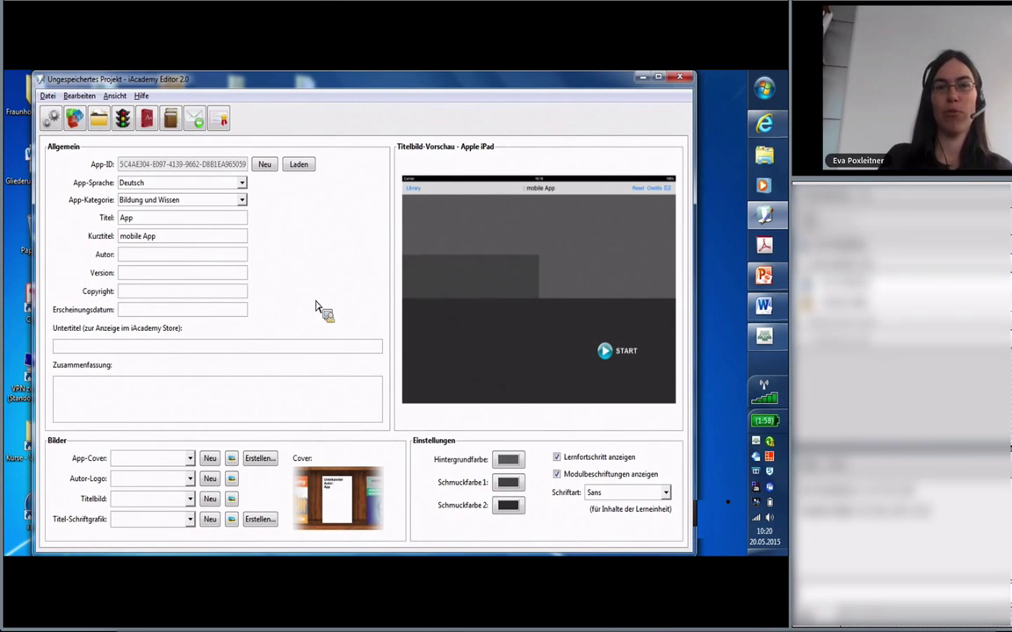
mouse_move(447, 250)
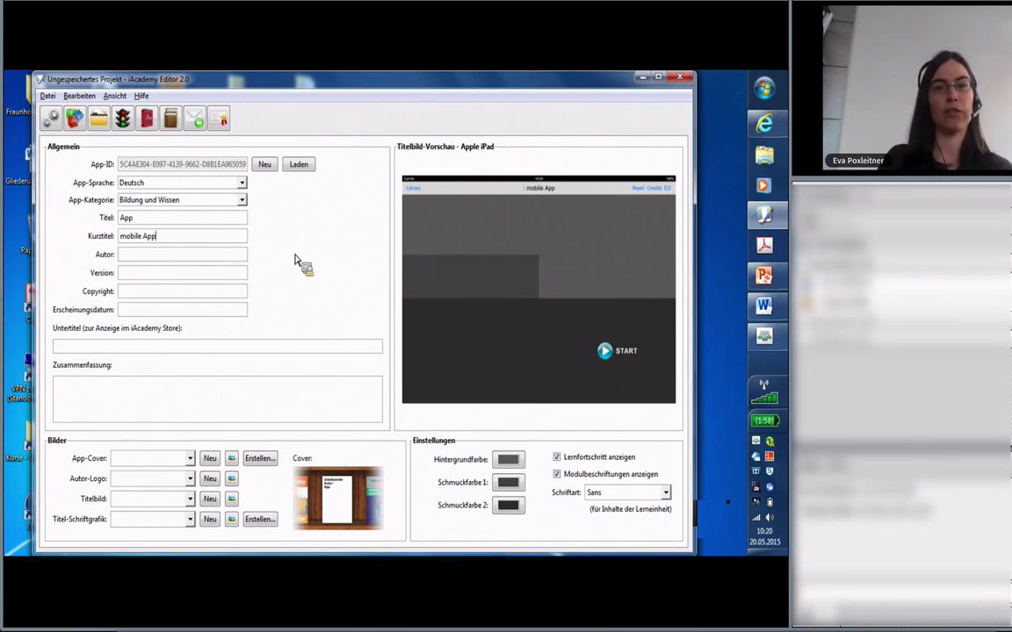
- Fill in the author's full name in Autor and enter 0.2 as the Version
click(137, 255)
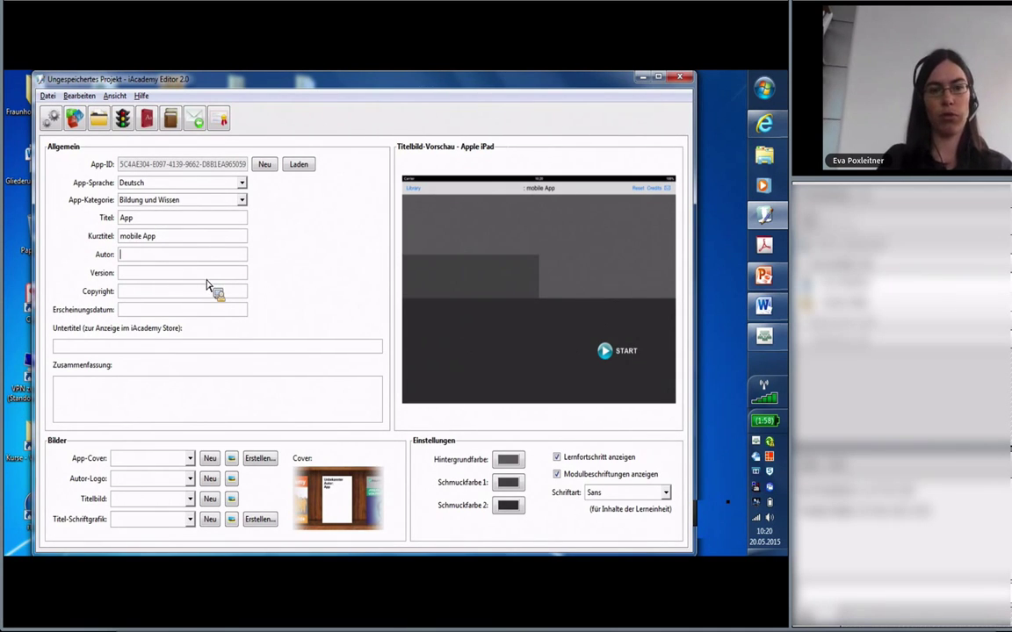
text(Eva Poxl)
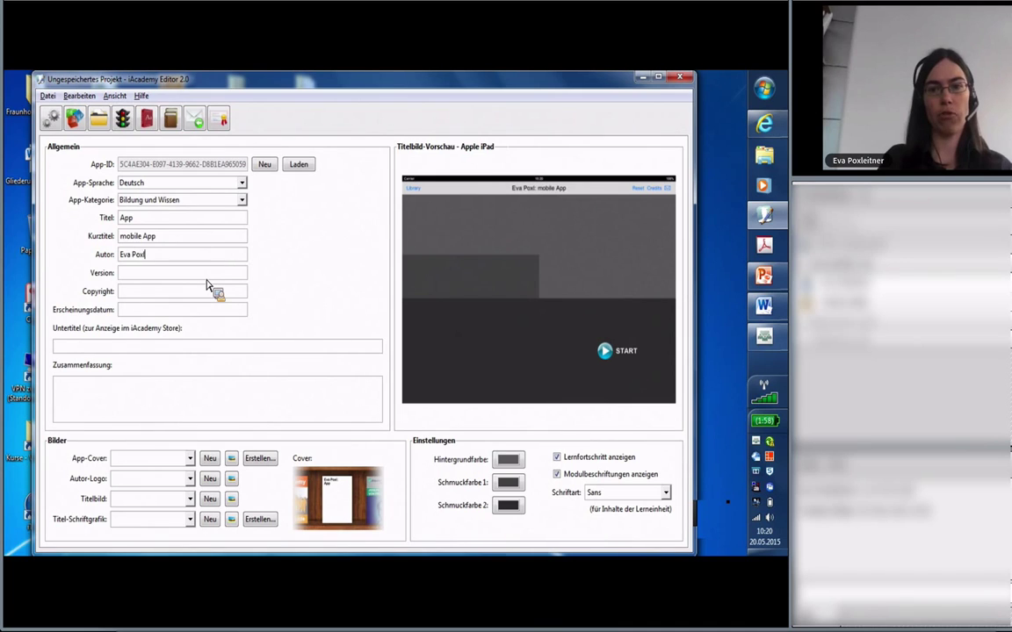
text(eitner)
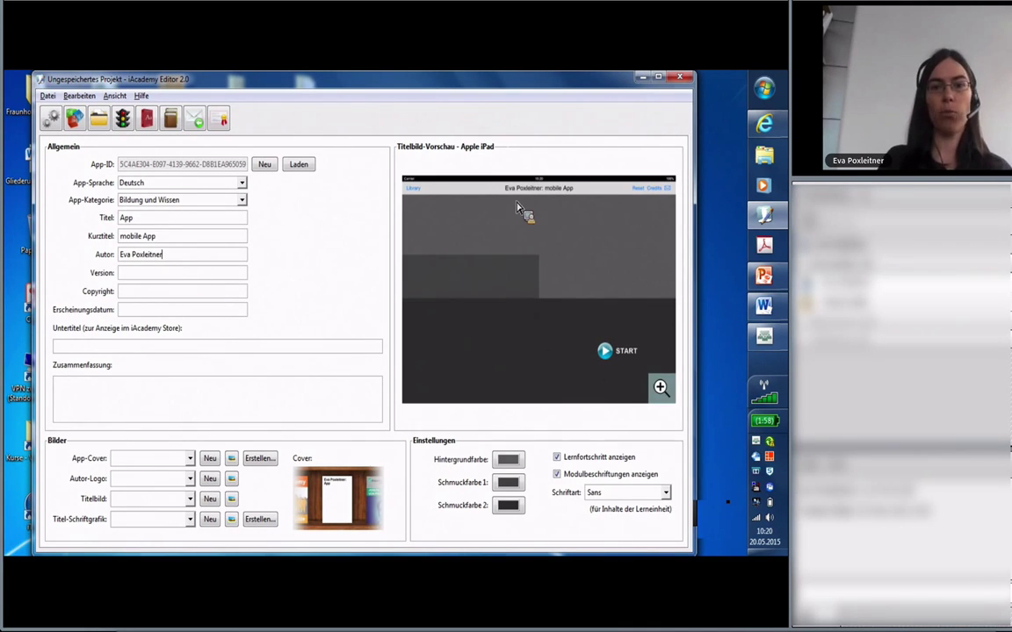
click(145, 275)
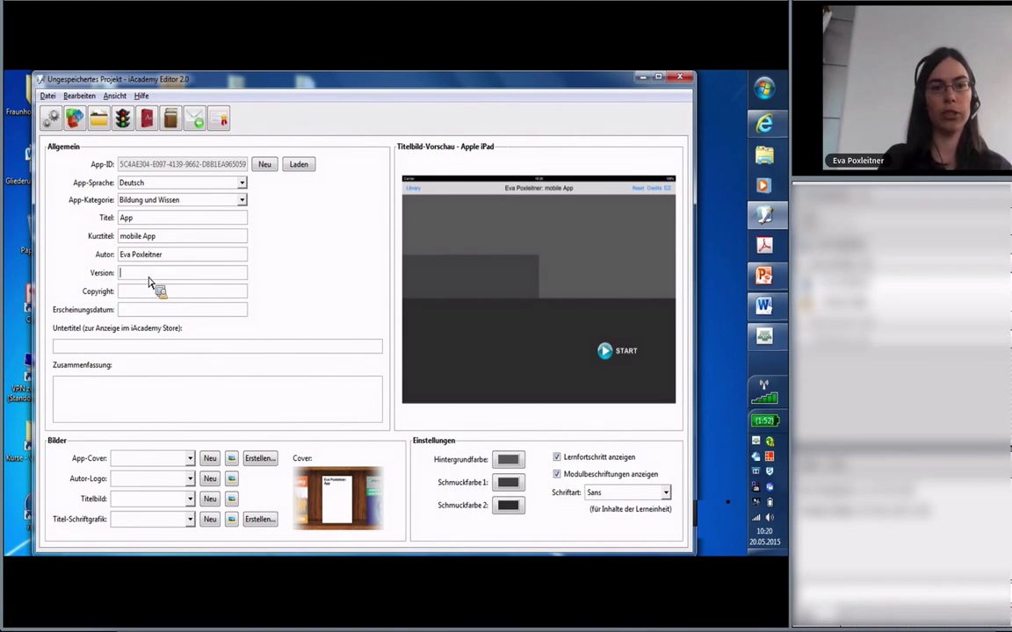
text(0.)
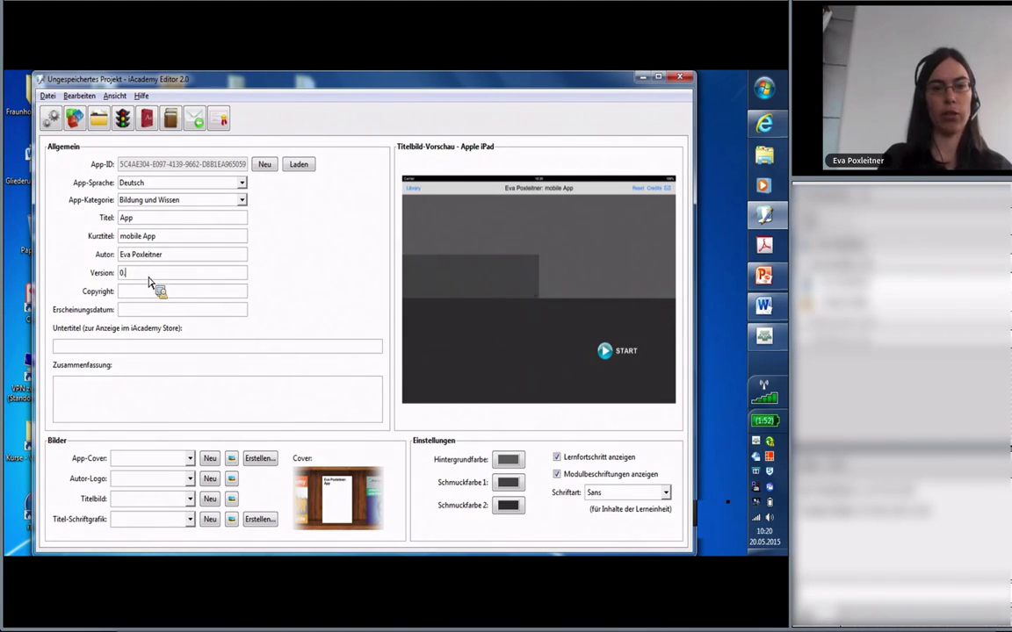
text(2)
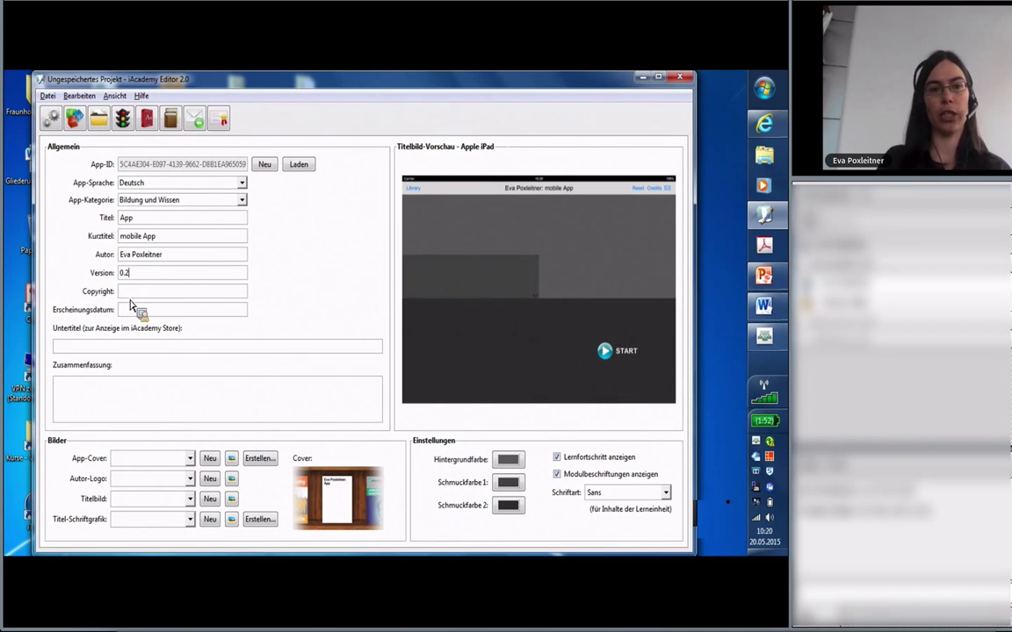
- Save the project as test.iac on the Desktop with Speichern unter
click(48, 96)
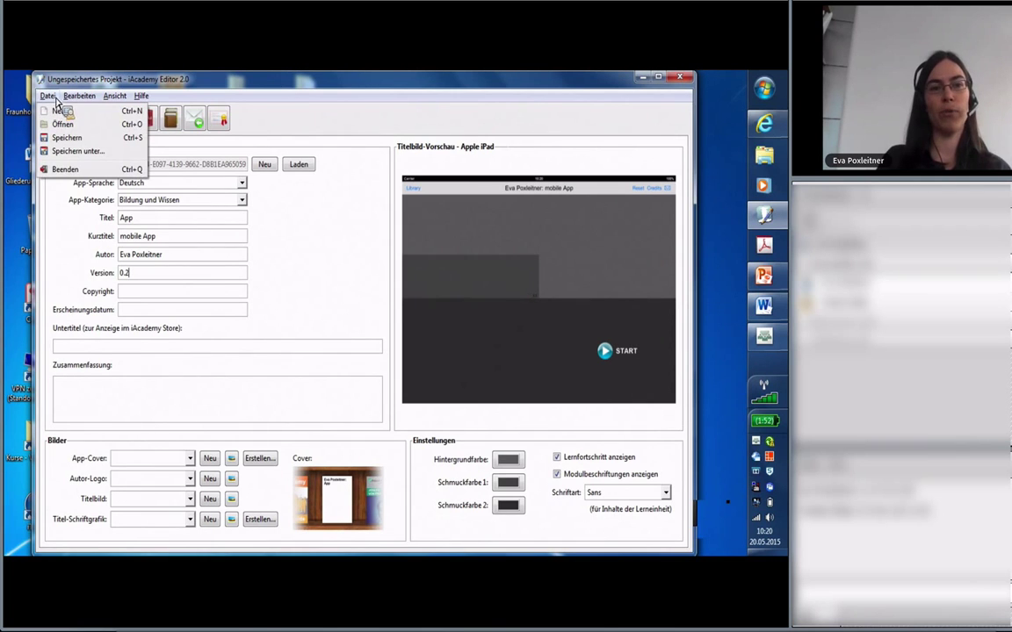
click(73, 152)
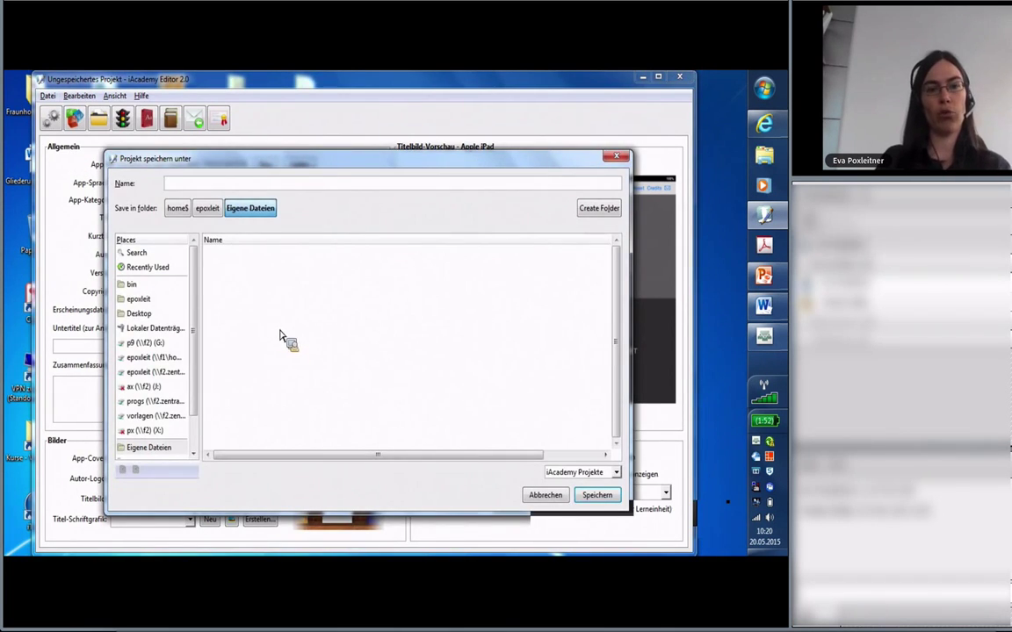
text(test)
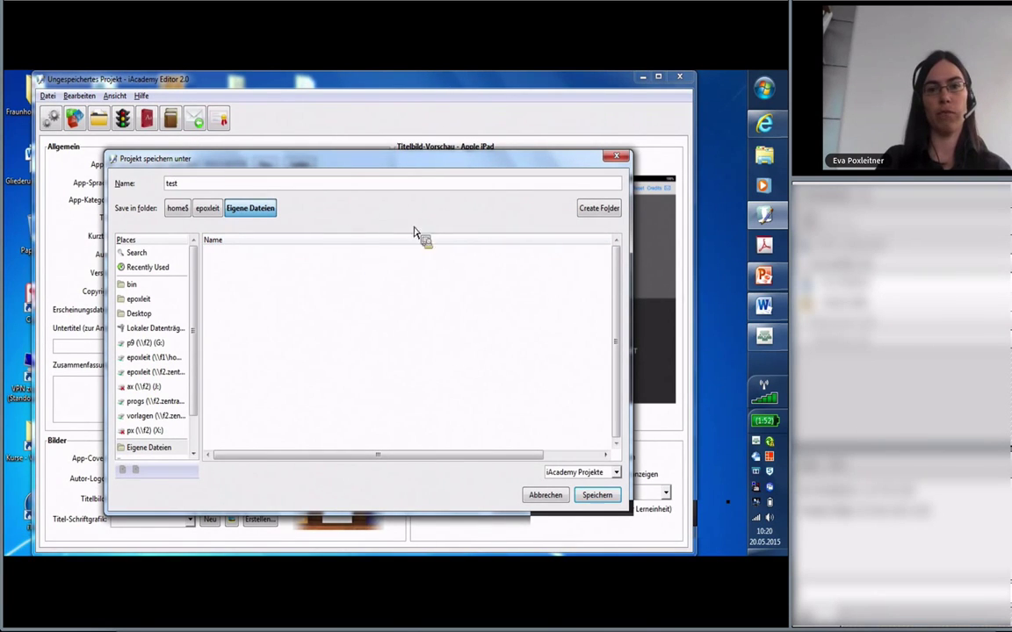
drag(434, 161, 396, 139)
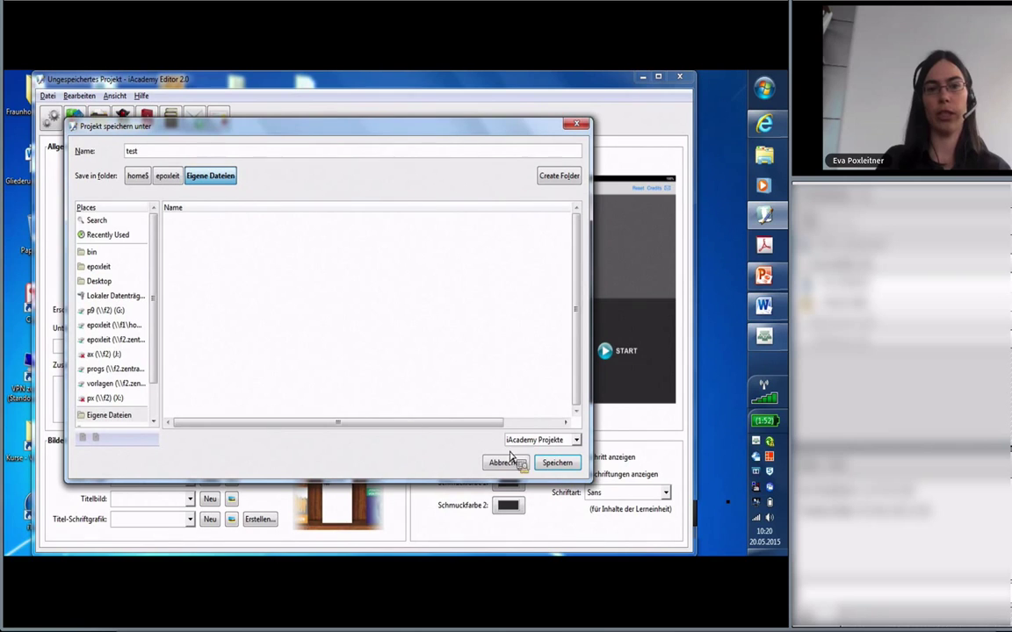
click(98, 281)
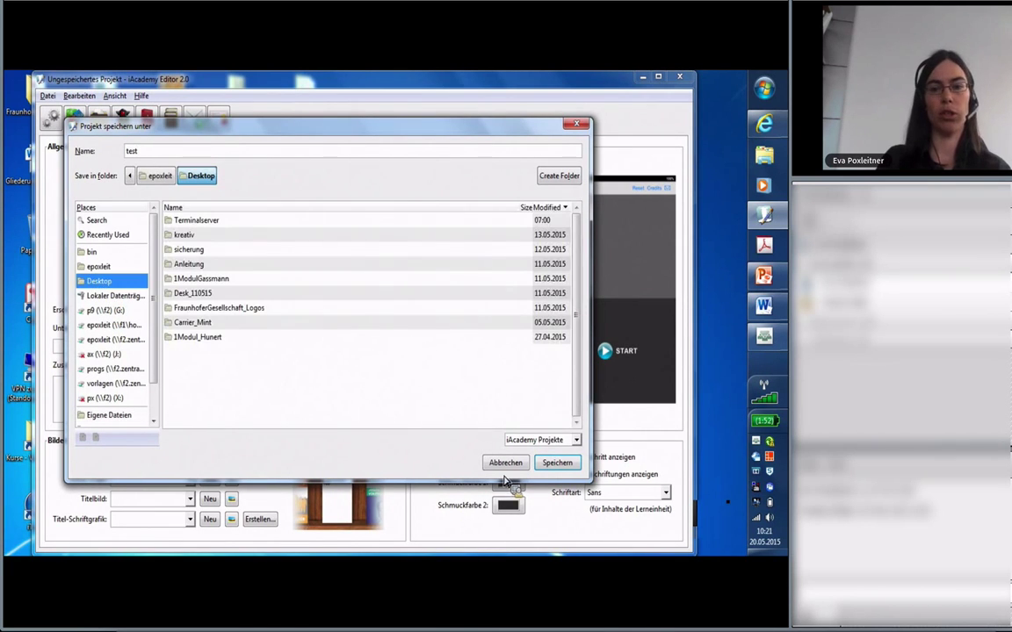
click(555, 463)
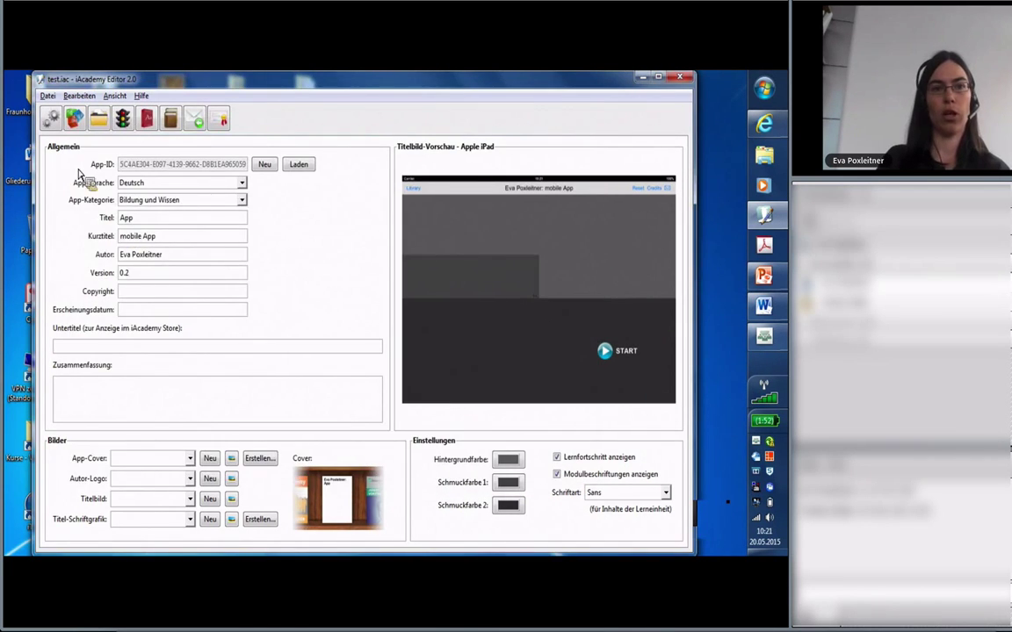
- Enter Fraunhofer Academy as copyright and 20.5.2015 as the release date
click(48, 96)
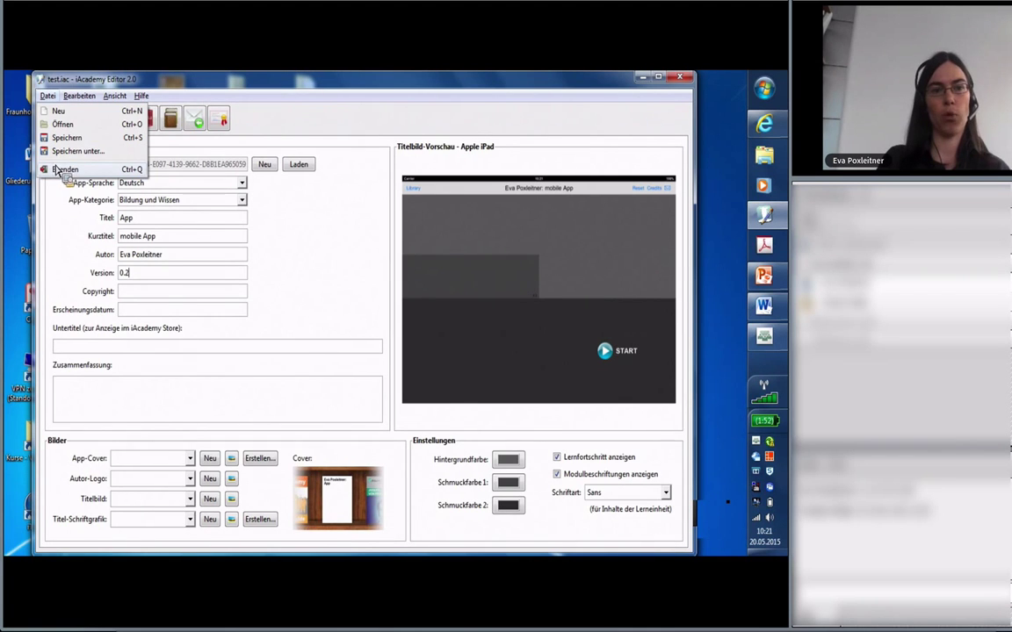
click(115, 146)
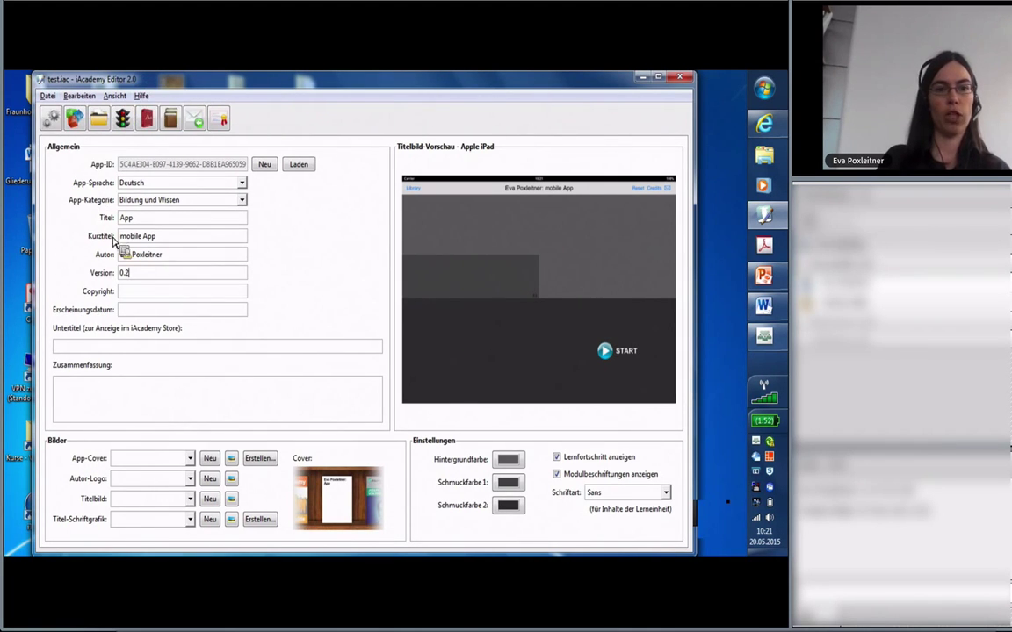
click(132, 291)
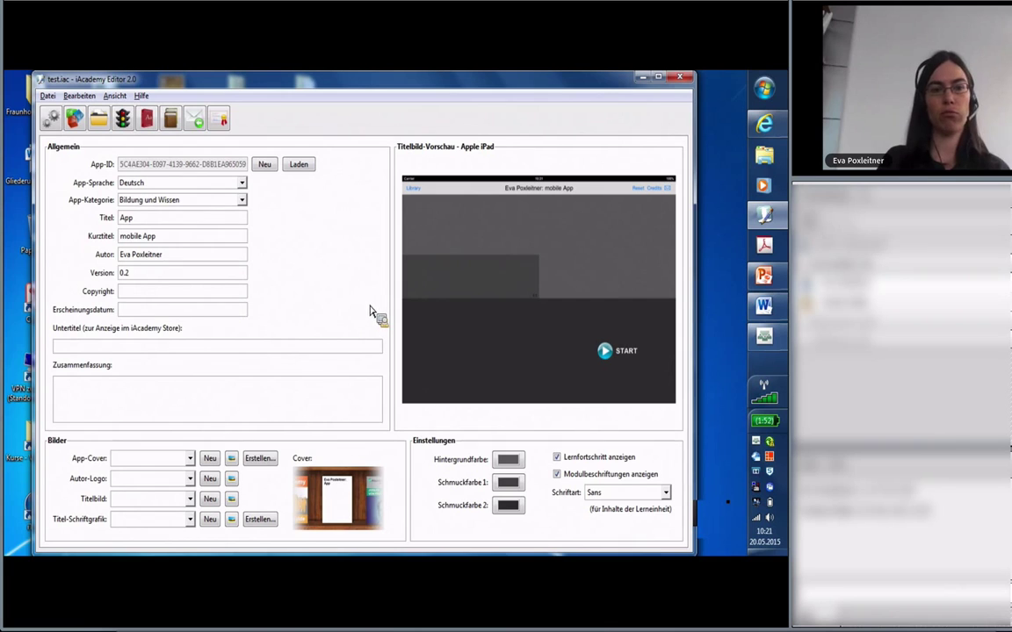
text(Frau)
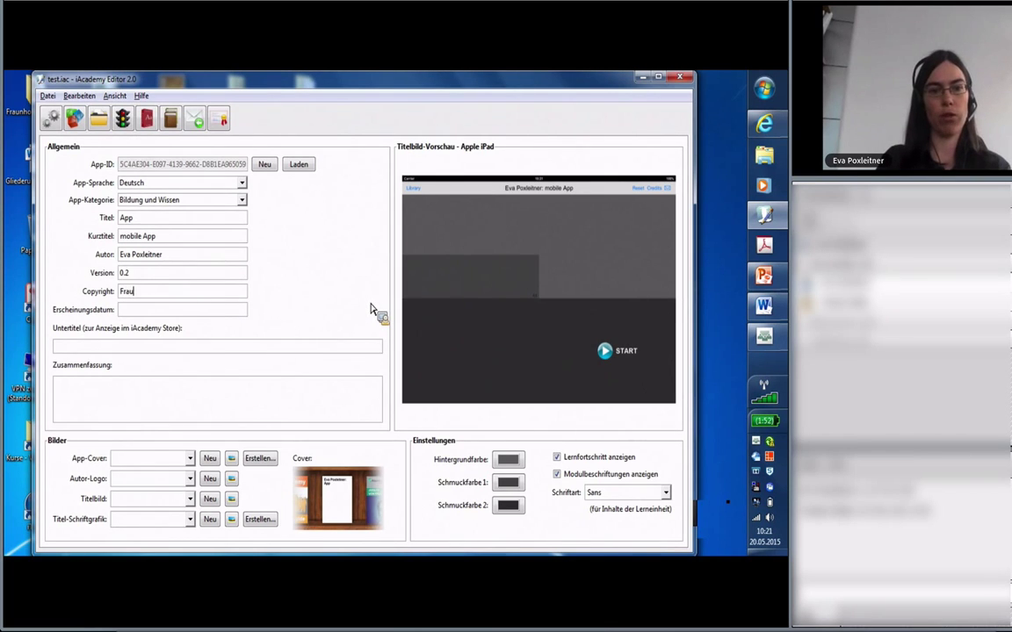
text(nhofer A)
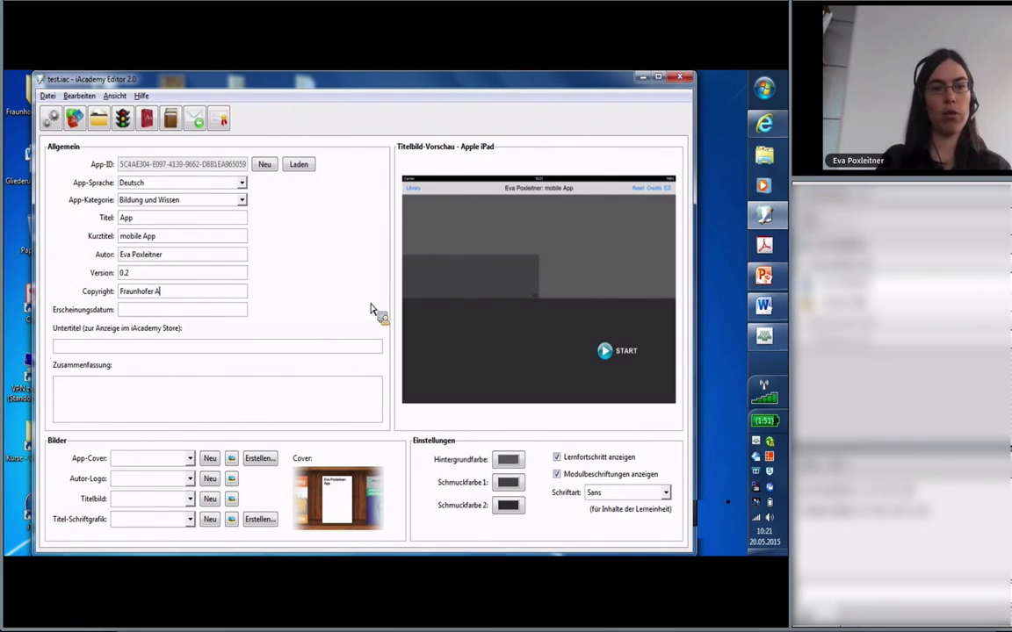
text(cademy)
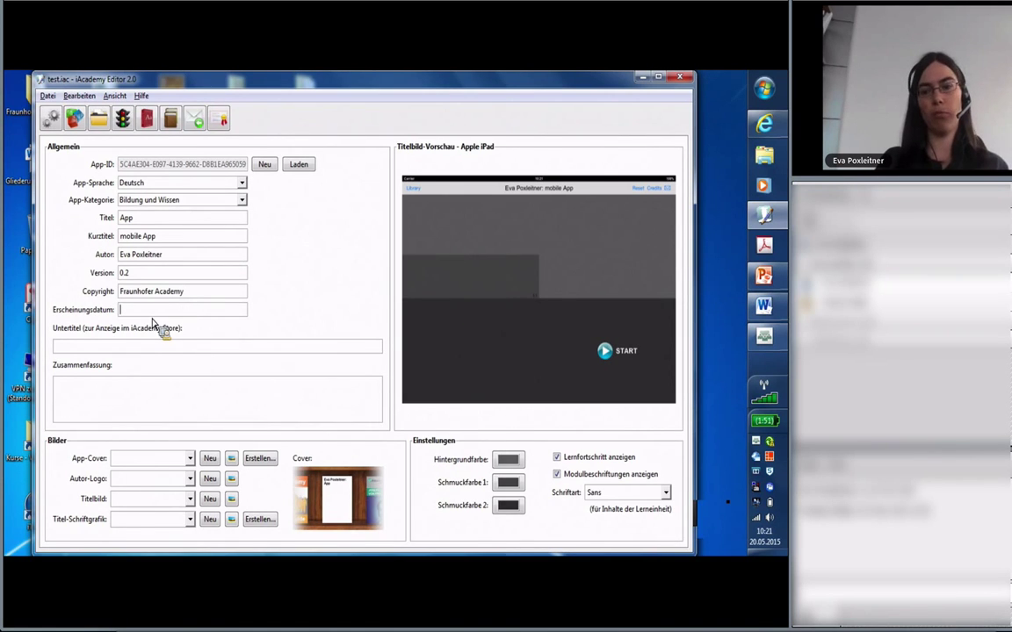
text(2)
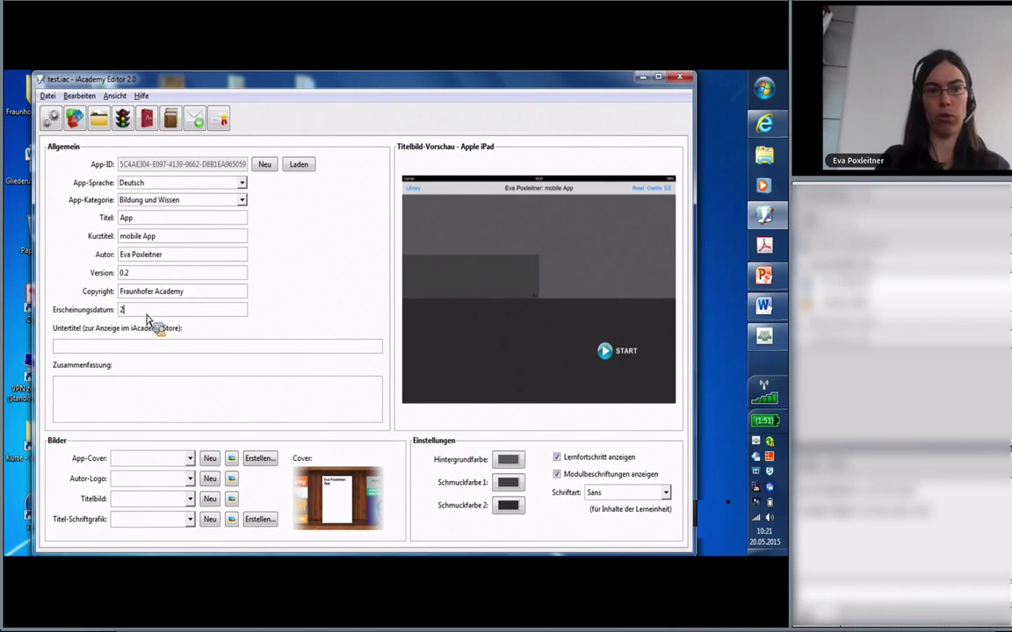
text(0.)
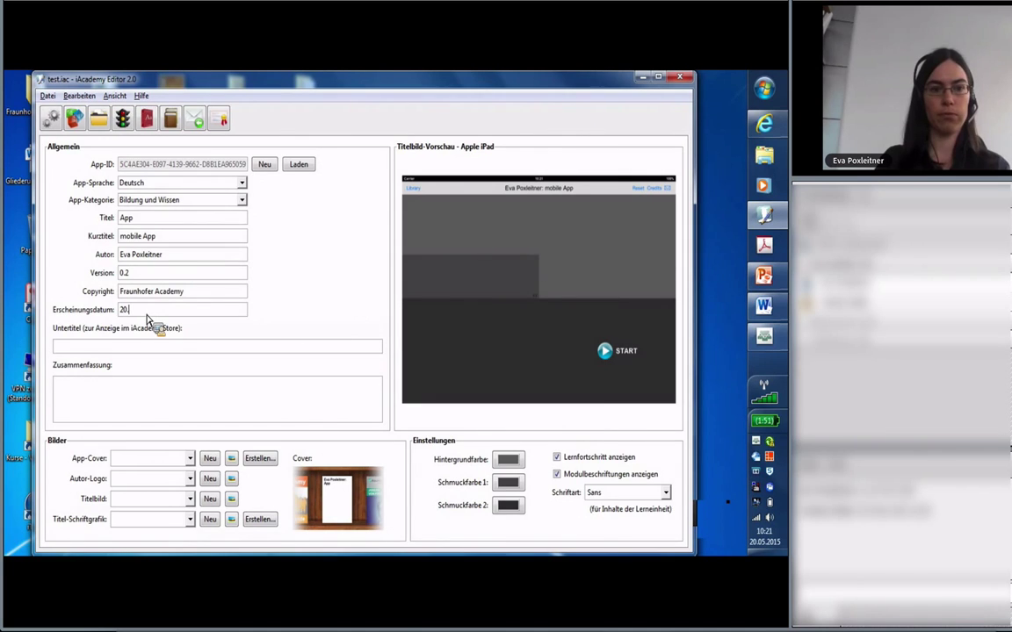
text(5.201)
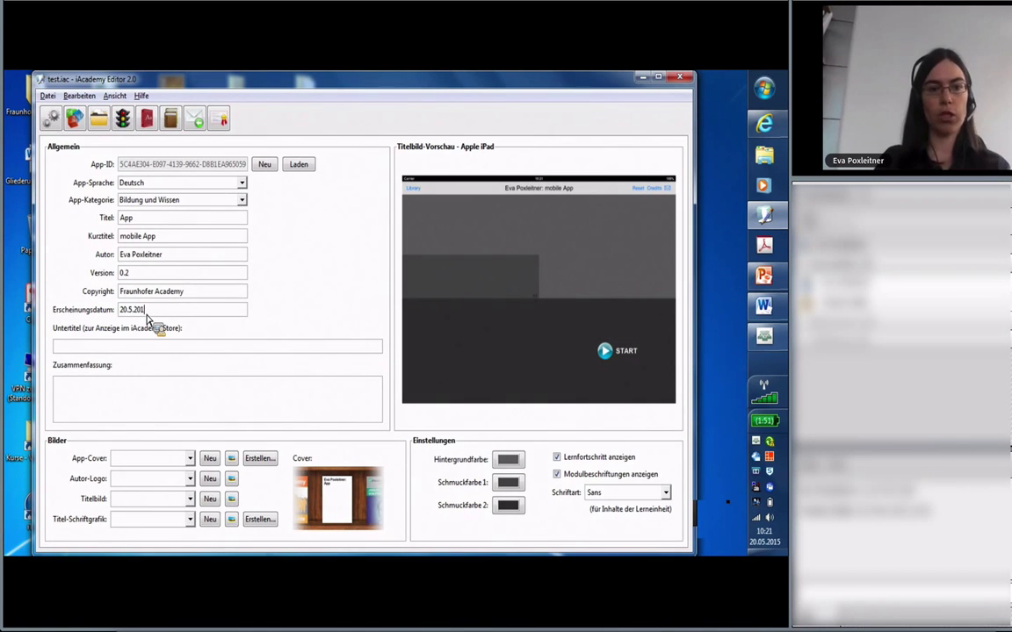
text(5)
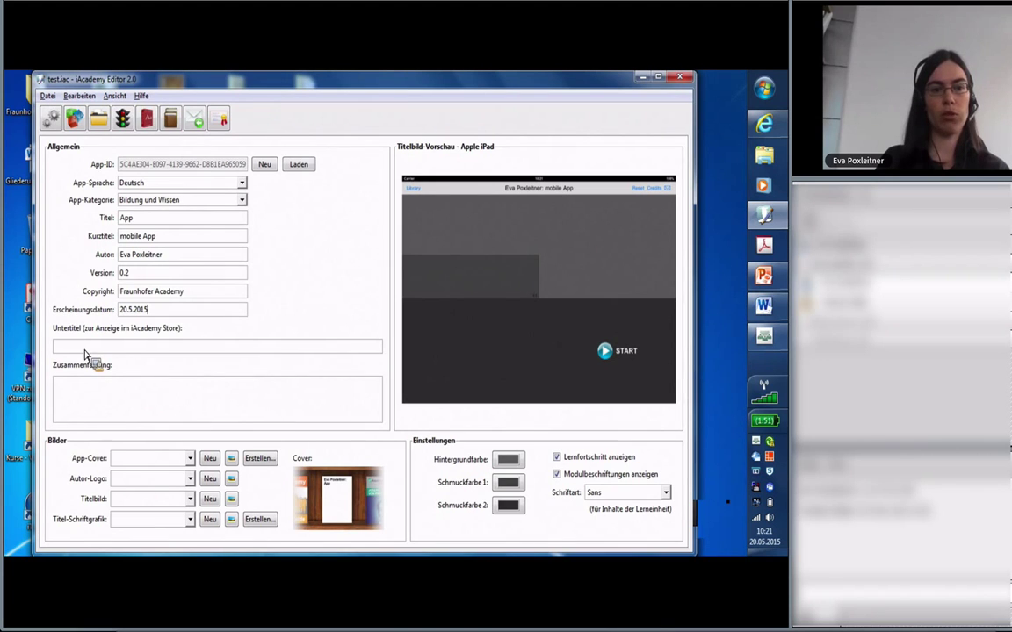
- Set the store subtitle to Kurzer Einblick and type a placeholder summary
click(149, 348)
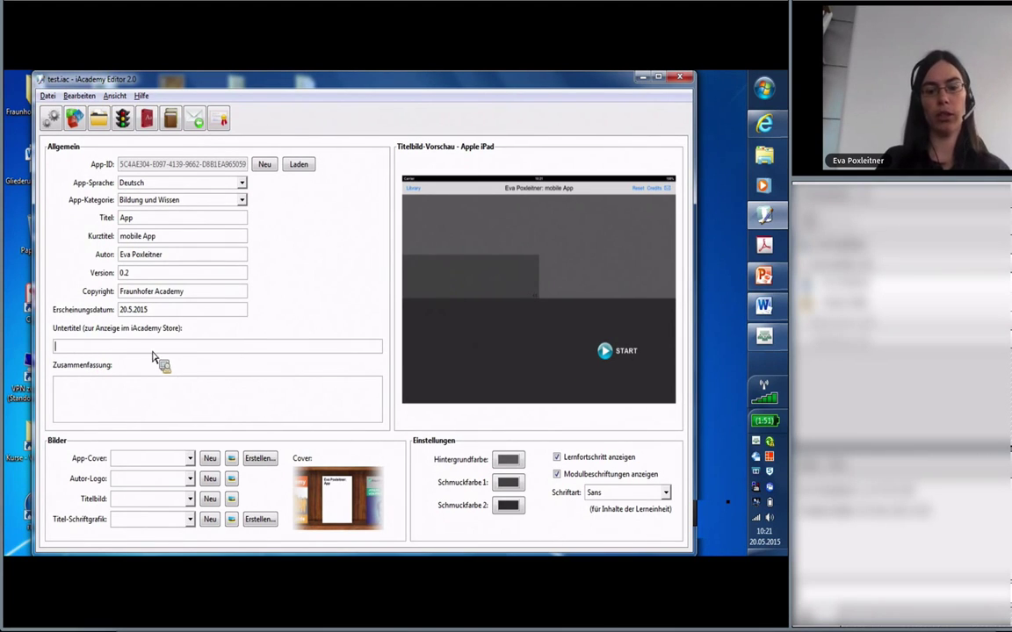
text(Kurze)
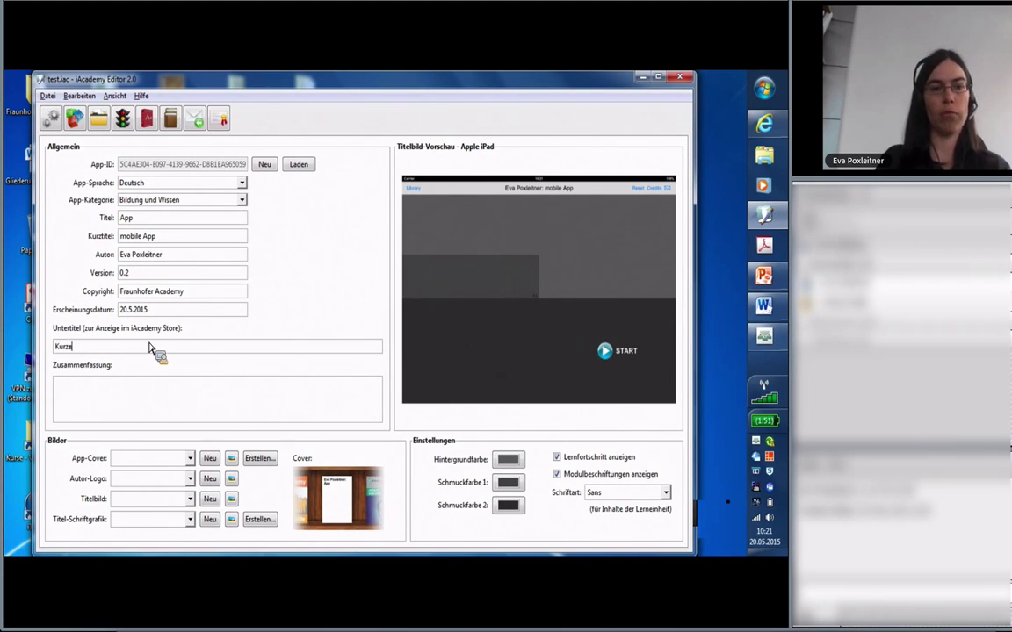
text(r Einbl)
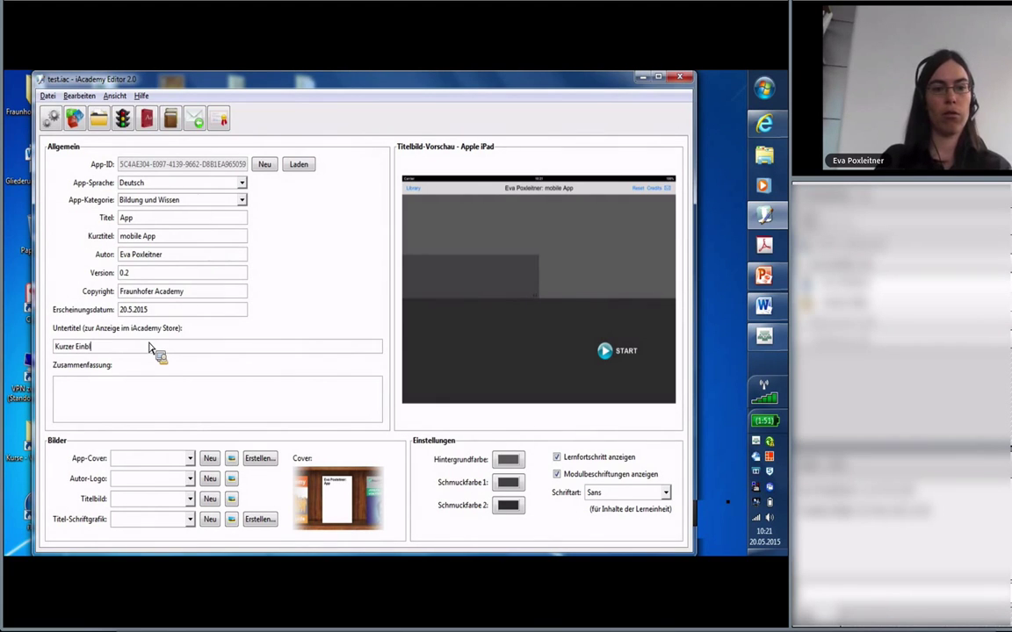
text(ick)
click(115, 398)
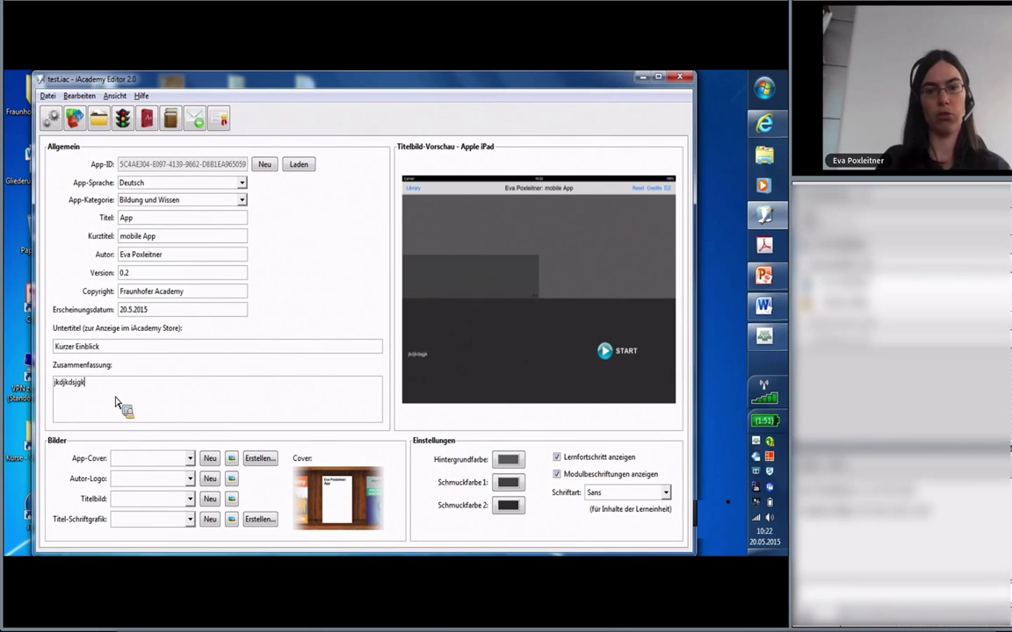
text(jkdjkdsjgkfjkdjf)
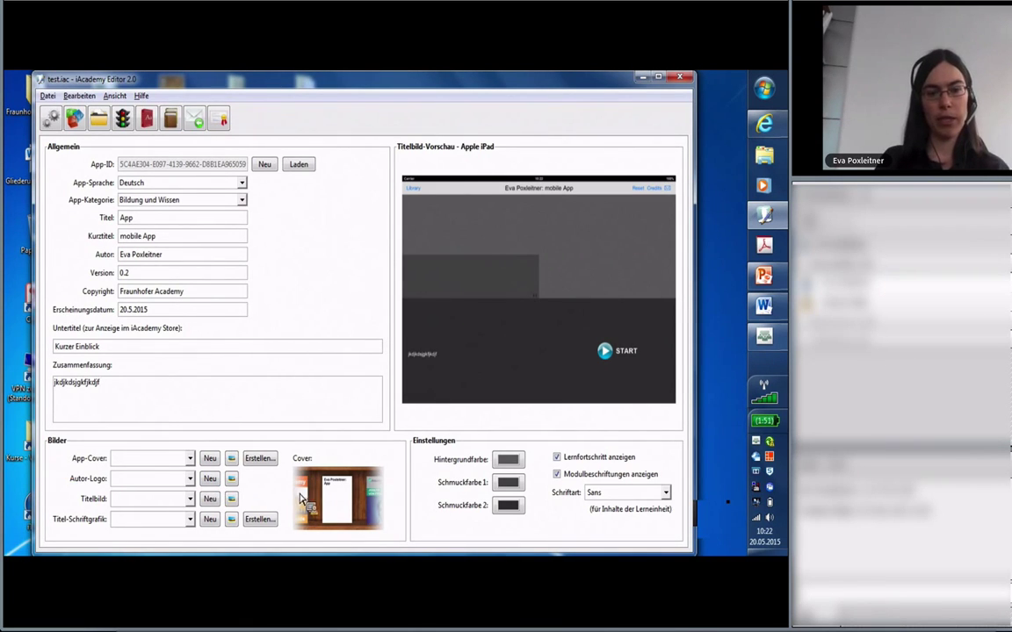
drag(137, 455, 218, 468)
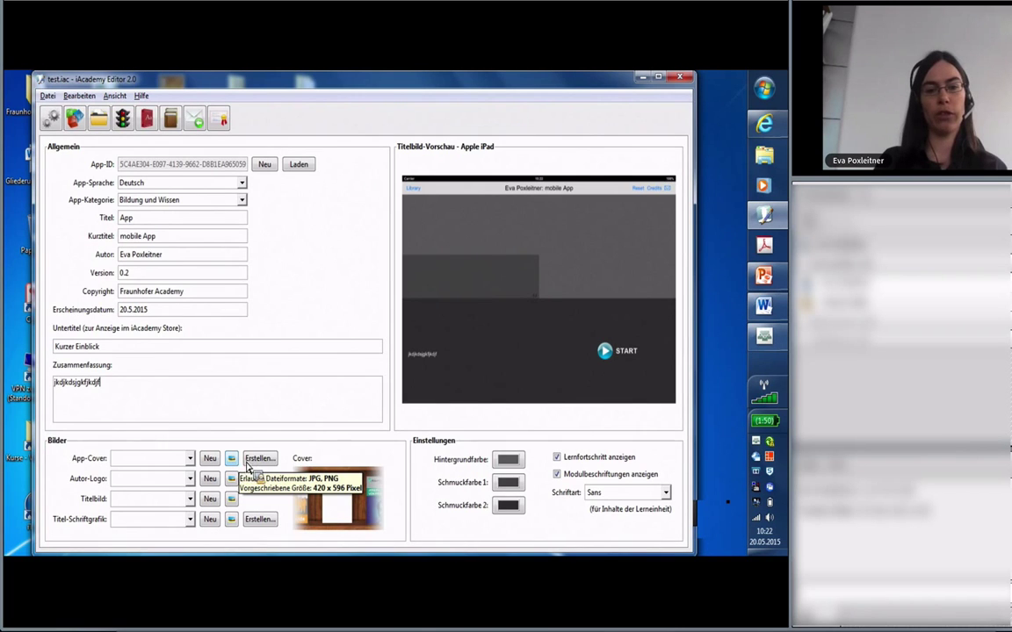
- Start a new app cover using fraunhoferlogo.png from EIT_Logos_pics as its logo
click(260, 460)
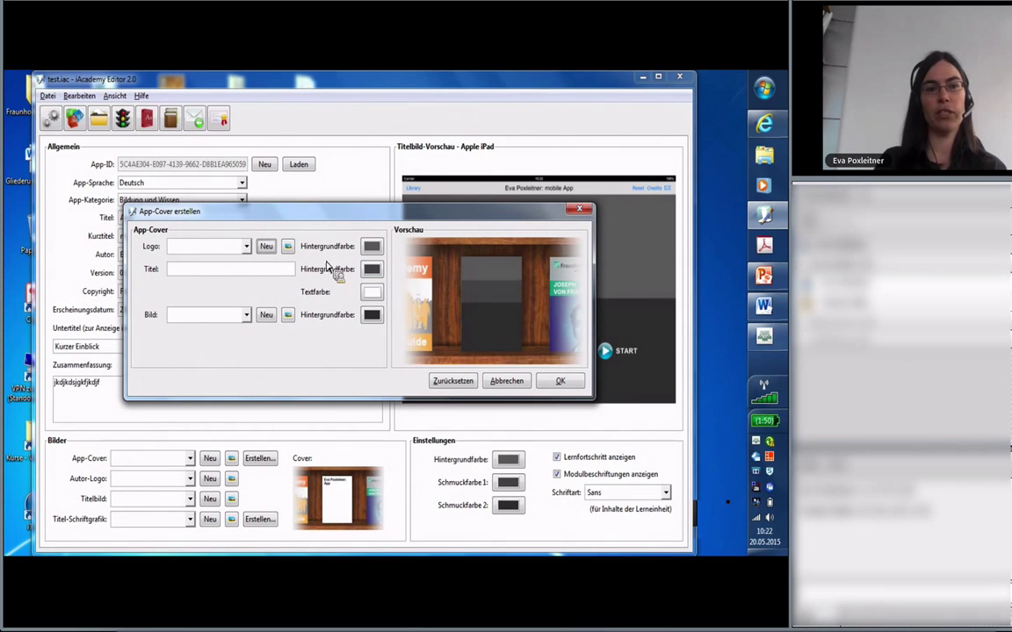
click(268, 251)
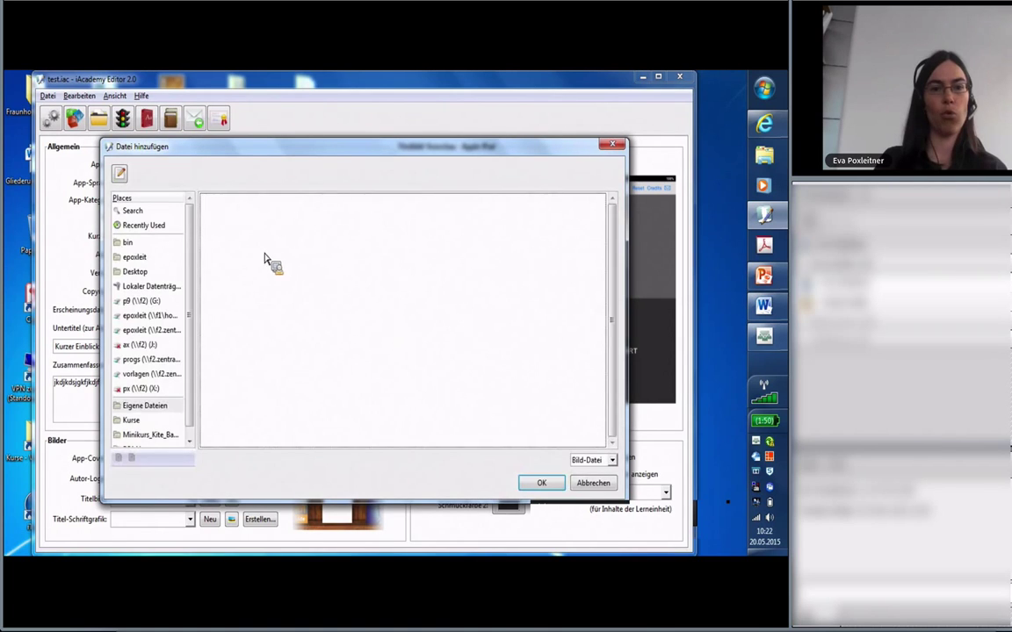
scroll(190, 348, down, 1)
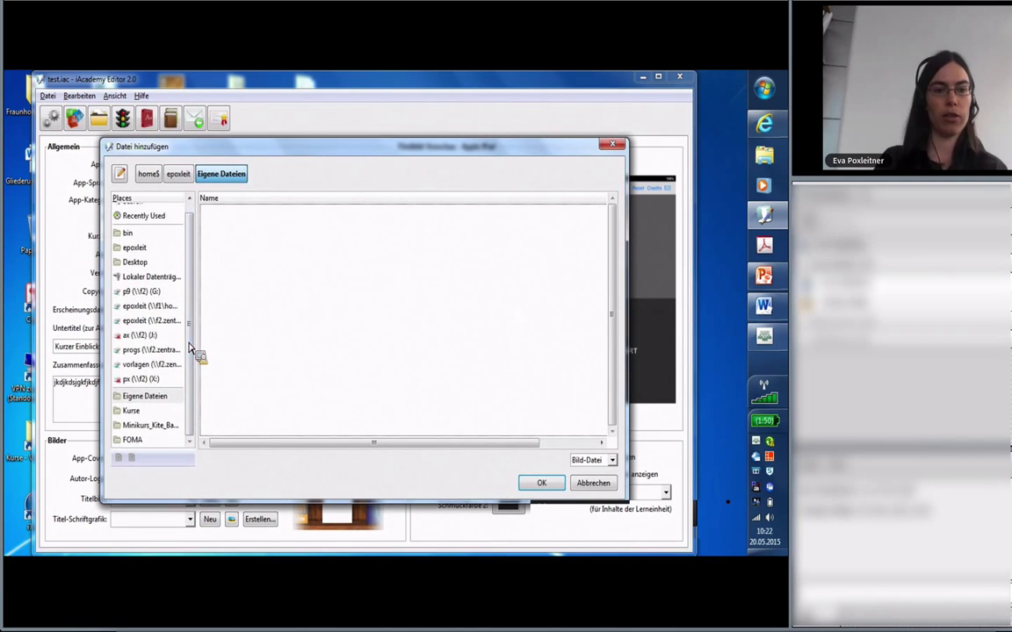
click(158, 426)
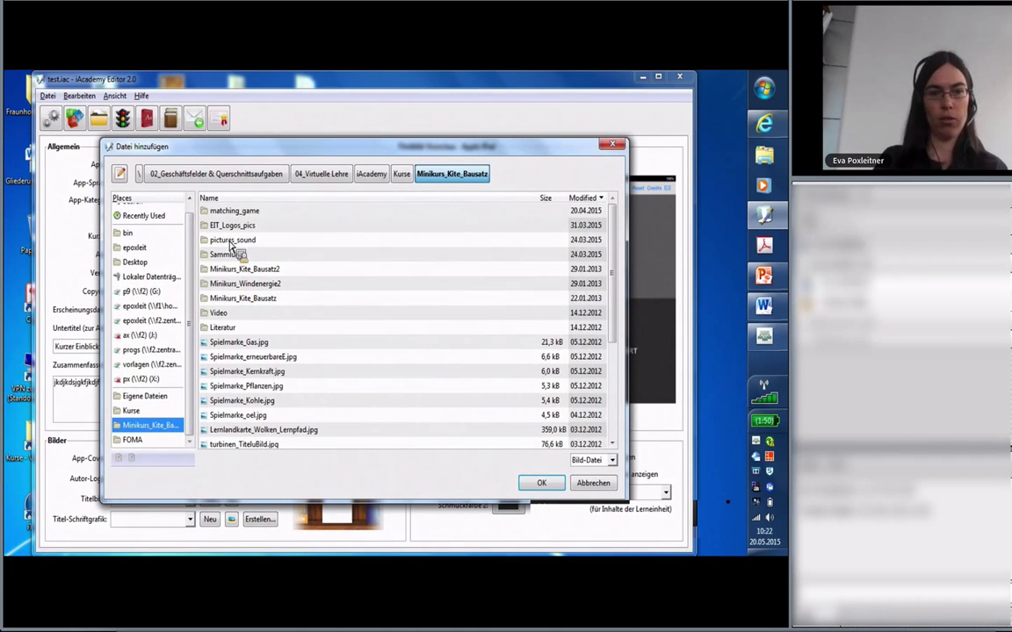
double_click(219, 226)
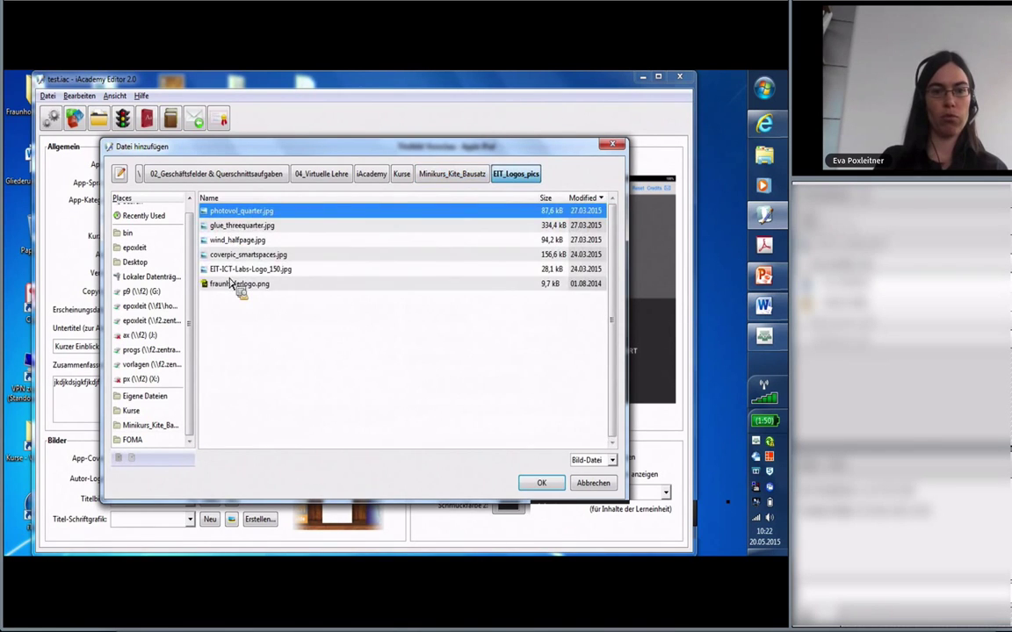
click(236, 284)
click(542, 483)
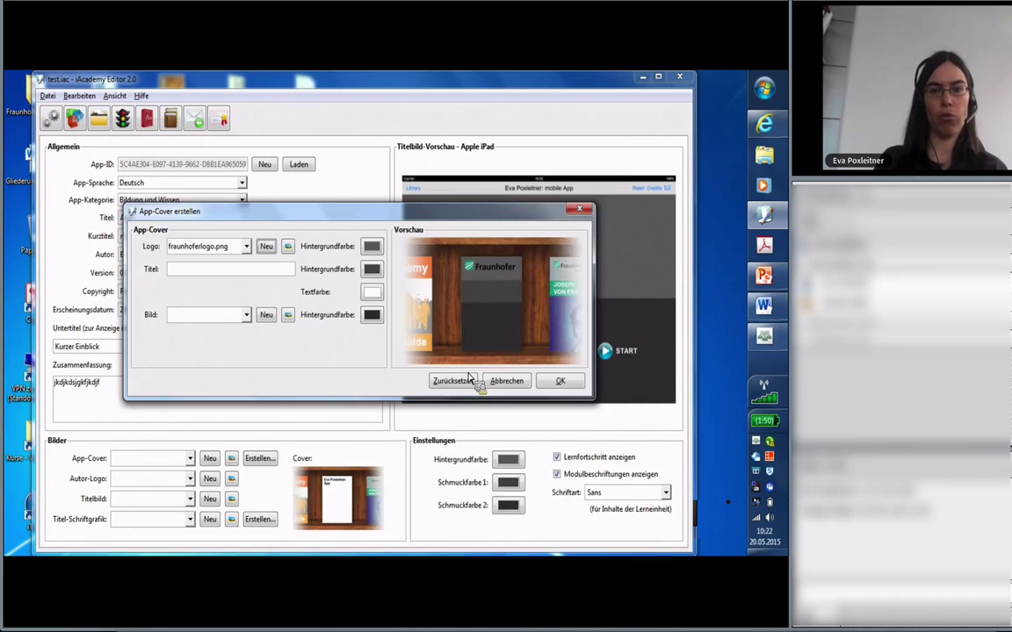
- Set the cover logo's background colour to white
click(373, 247)
click(256, 339)
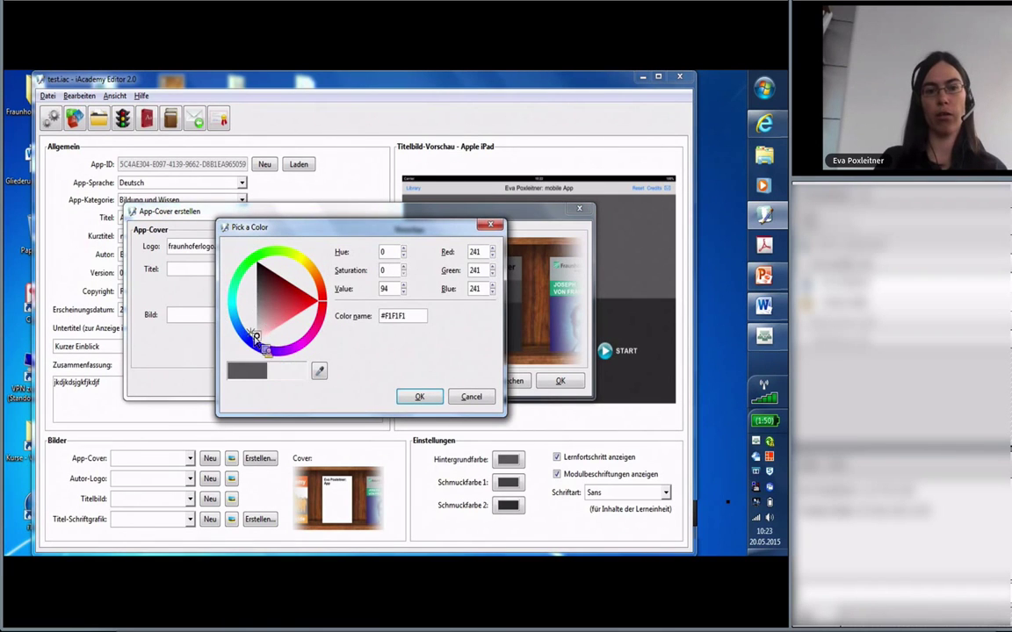
click(420, 397)
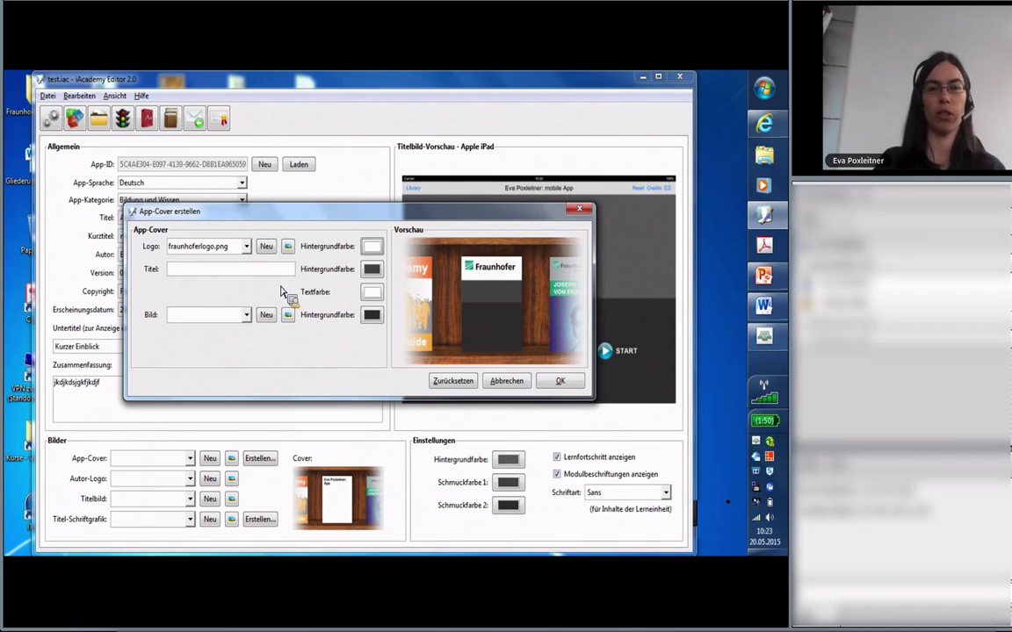
- Title the cover Mobile App on a rose #AC7474 title background
click(194, 274)
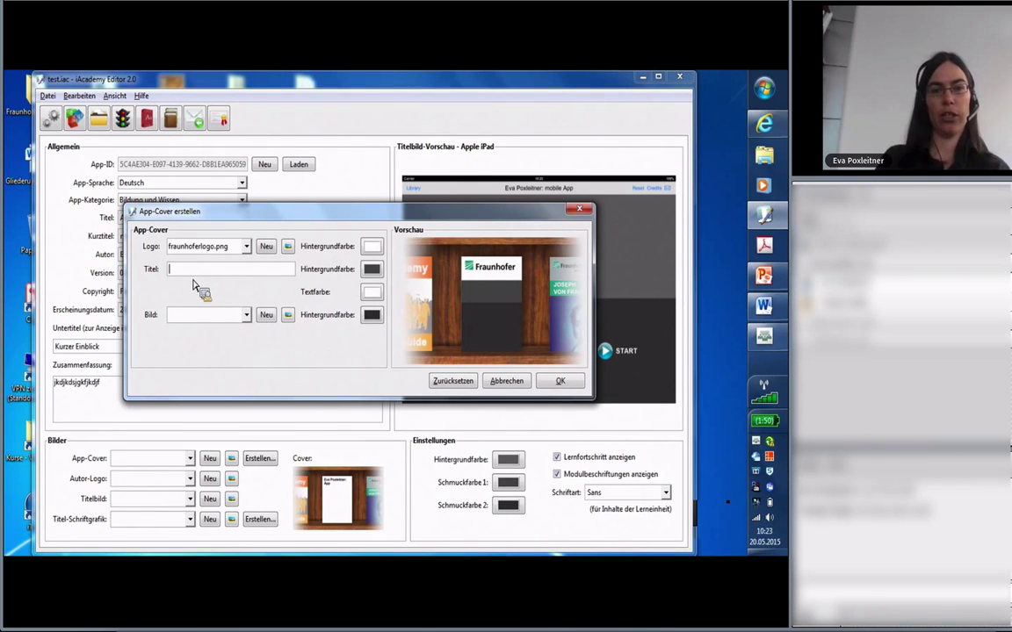
text(Mo)
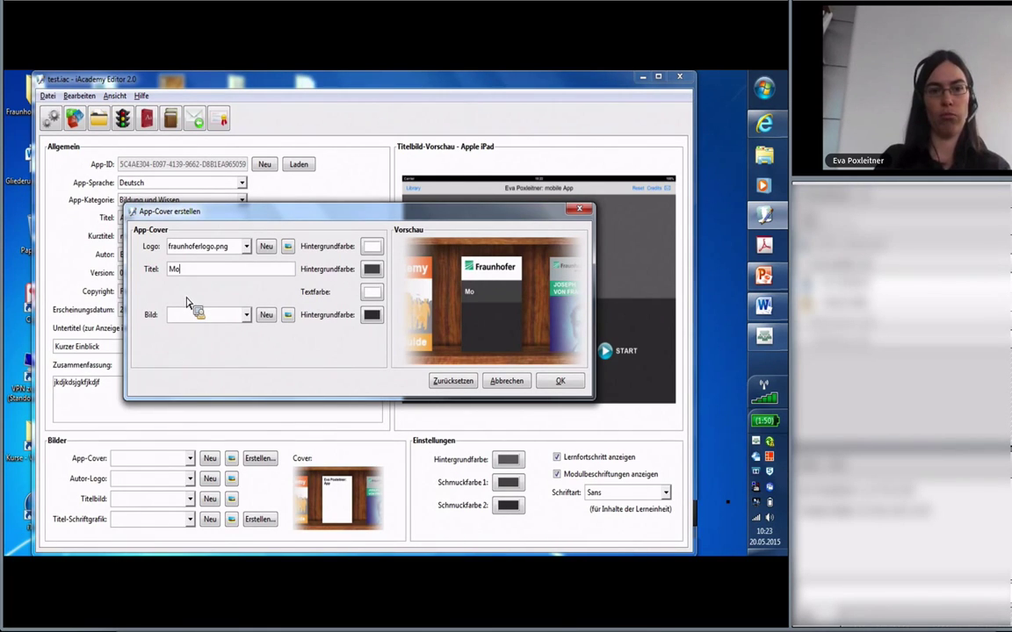
text(bile )
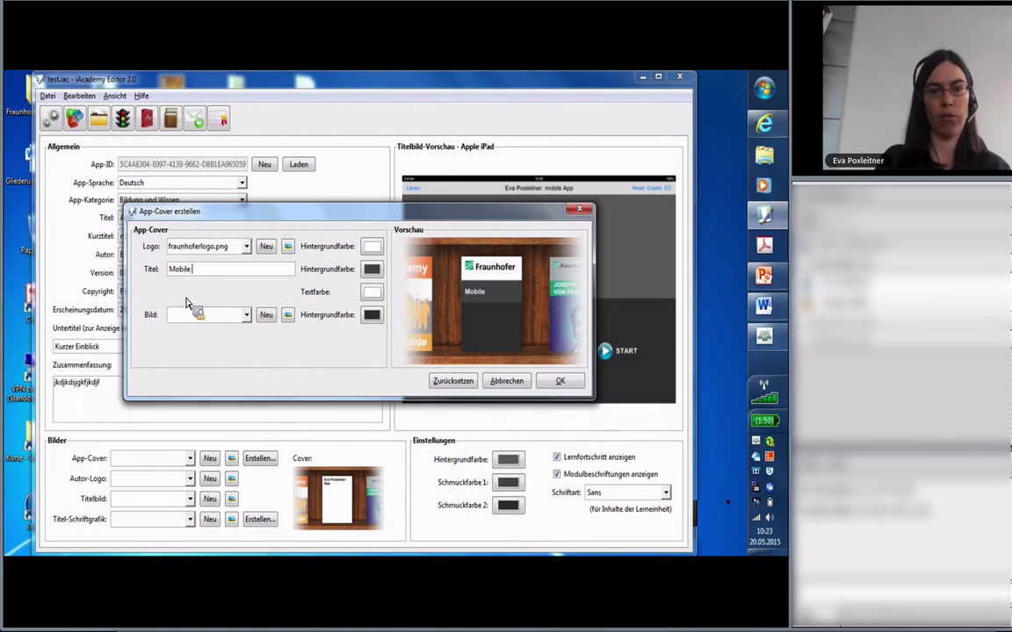
text(App)
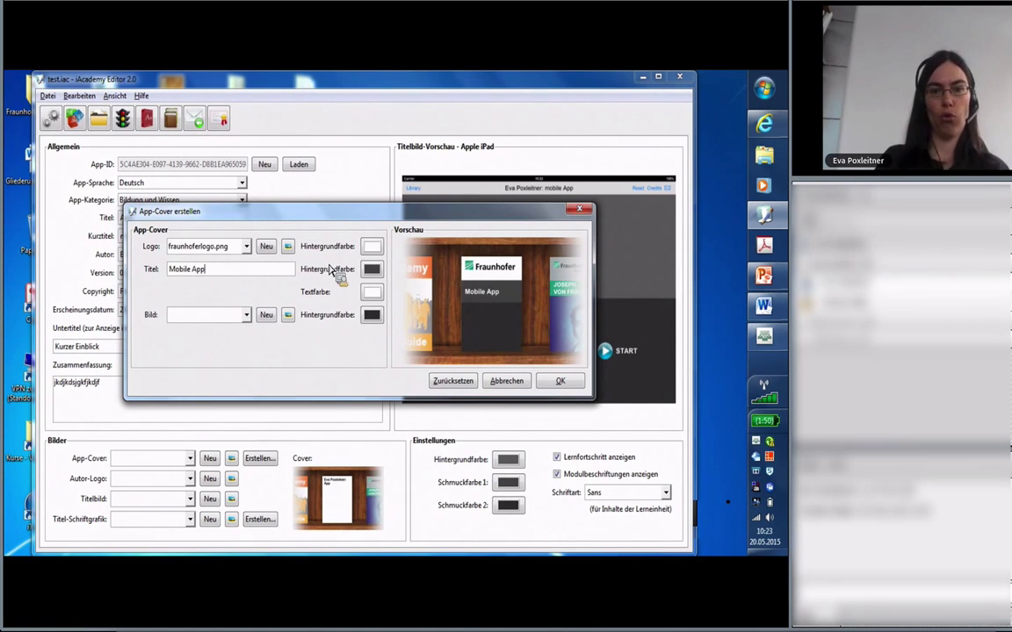
click(371, 289)
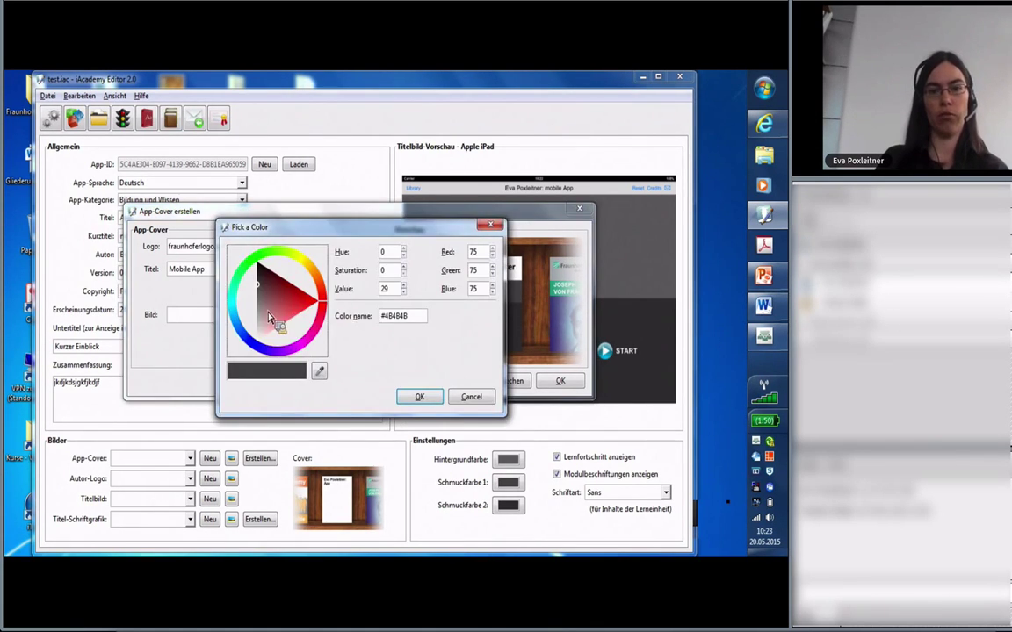
click(273, 307)
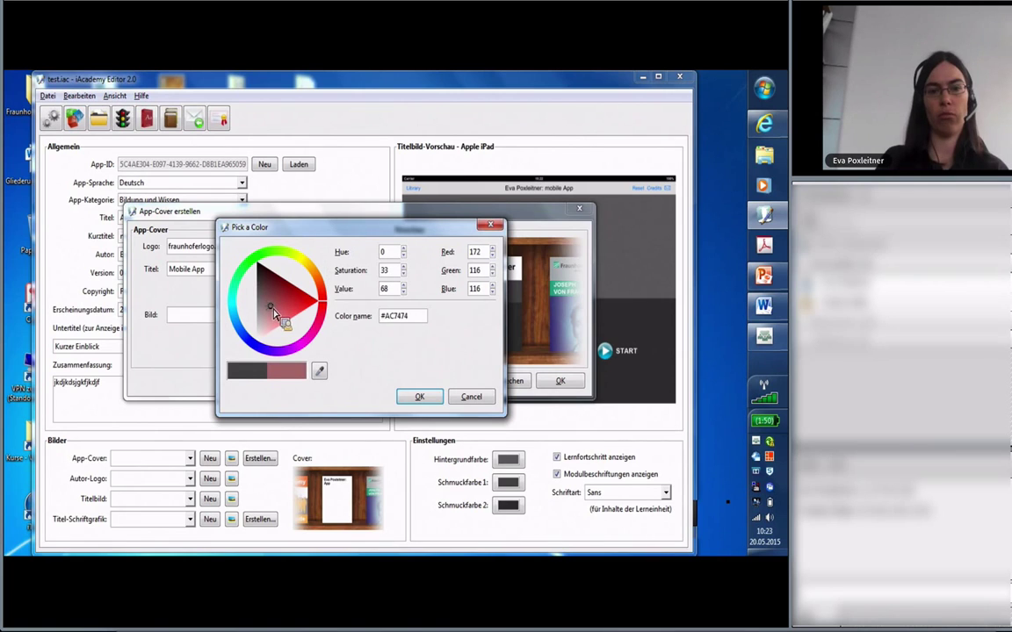
click(419, 396)
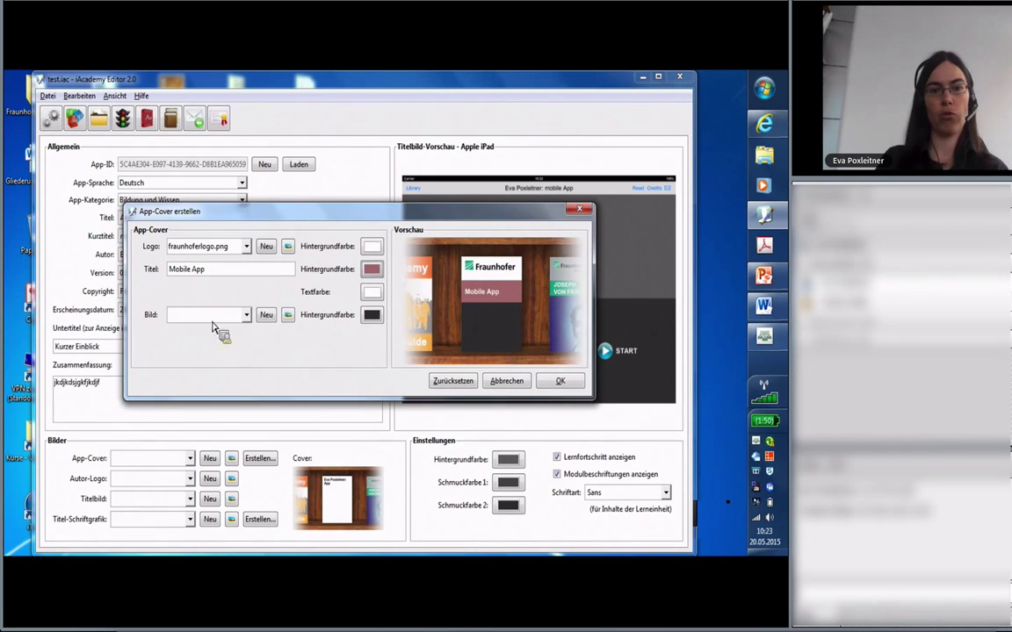
- Add coverpic_smartspaces.jpg as the cover picture and generate the cover
click(269, 319)
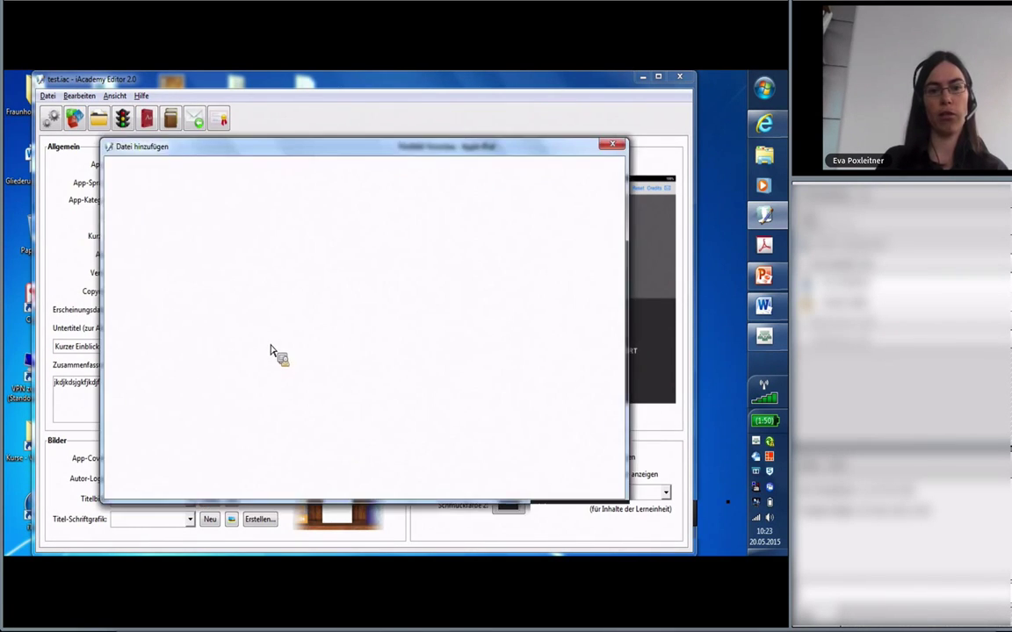
click(239, 255)
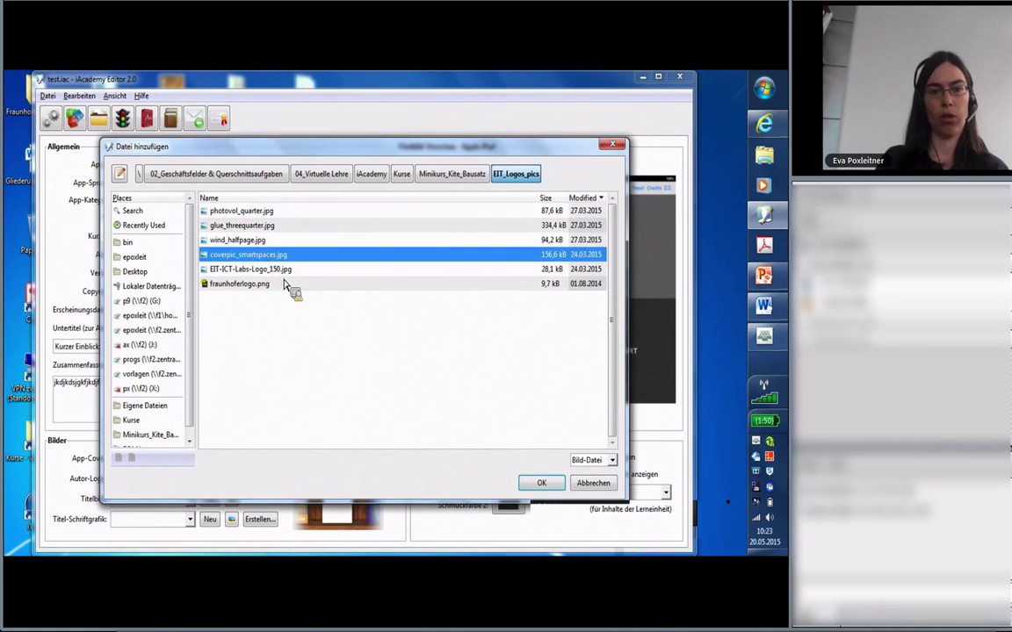
click(539, 485)
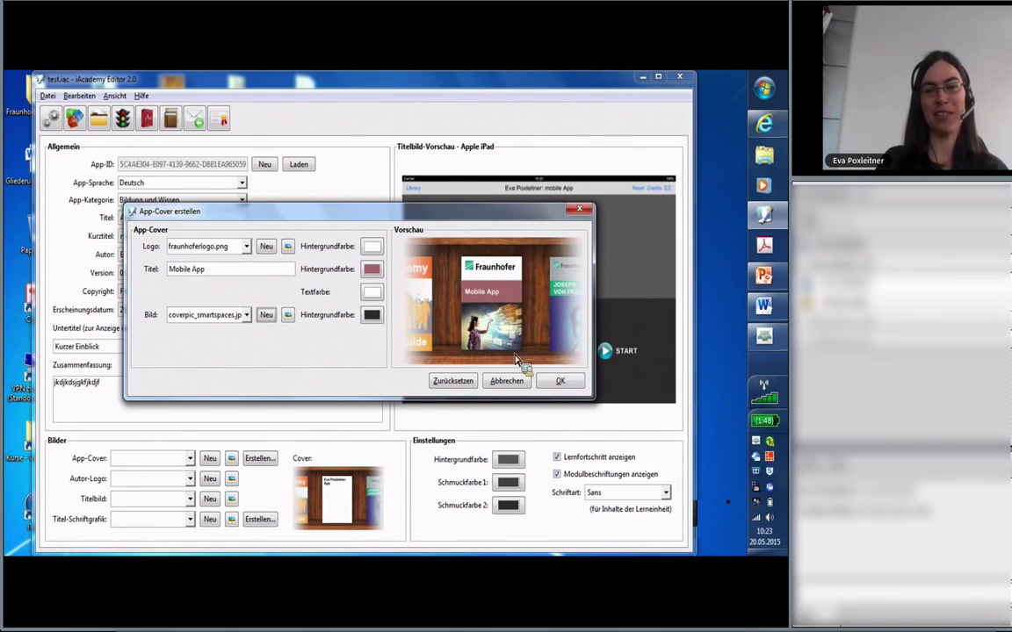
click(560, 383)
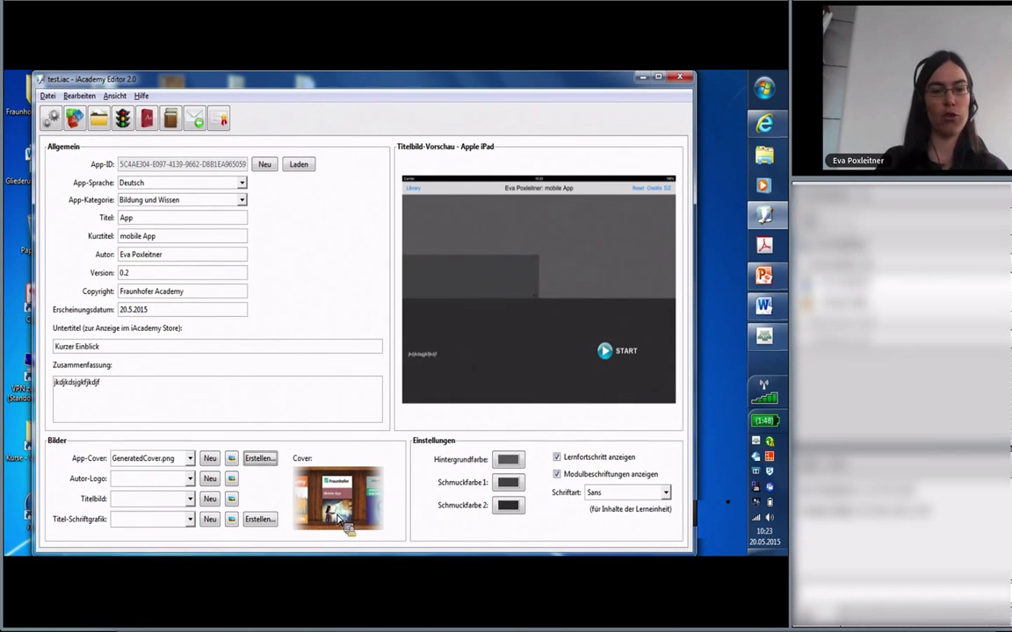
- Use fraunhoferlogo.png as author logo, white background, and coverpic_smartspaces.jpg as title image
mouse_move(591, 344)
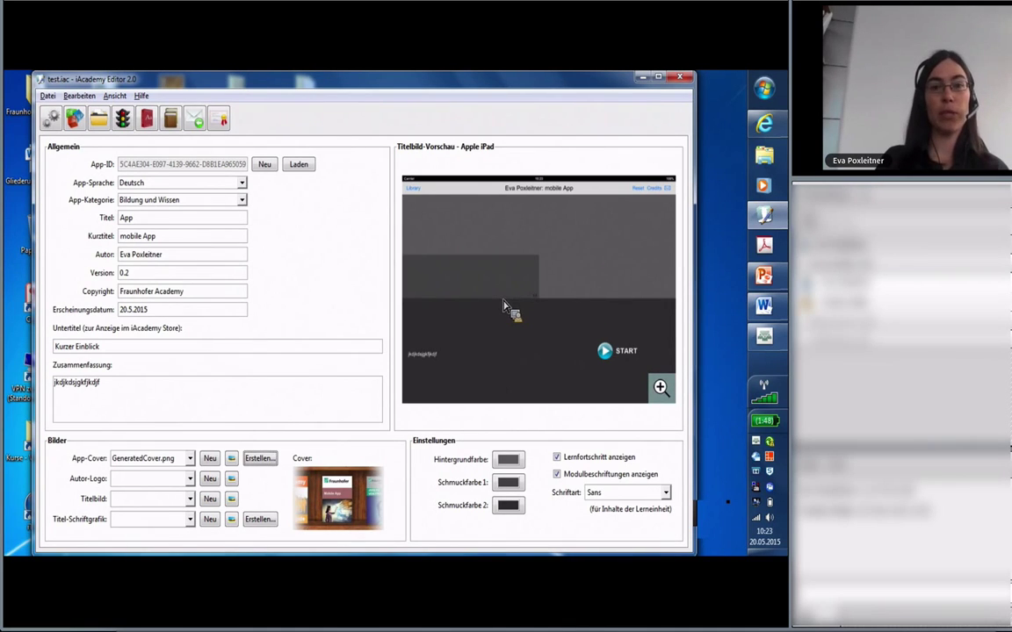
click(190, 480)
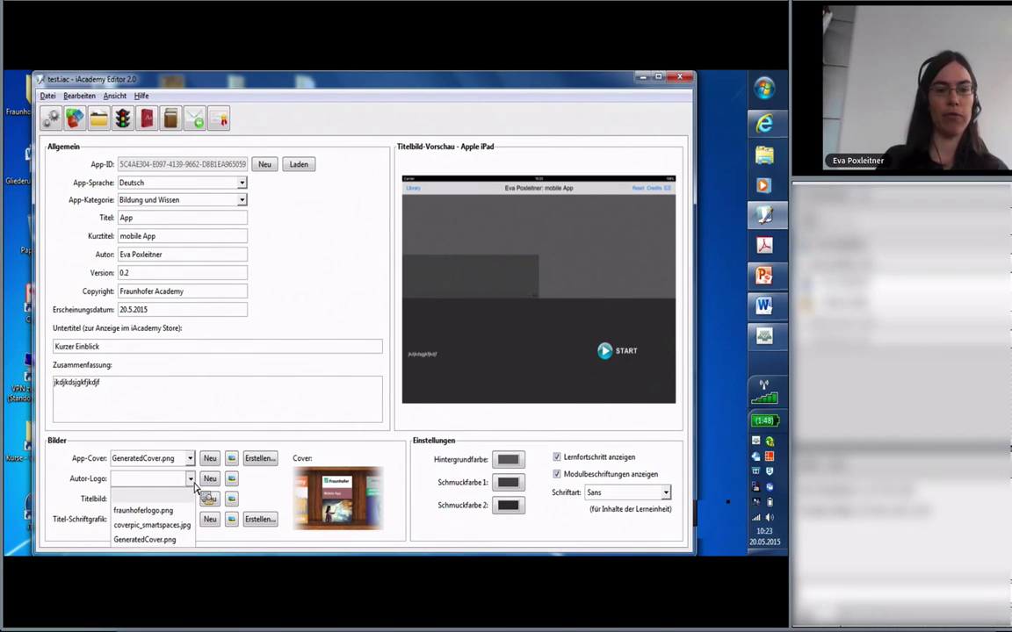
click(171, 510)
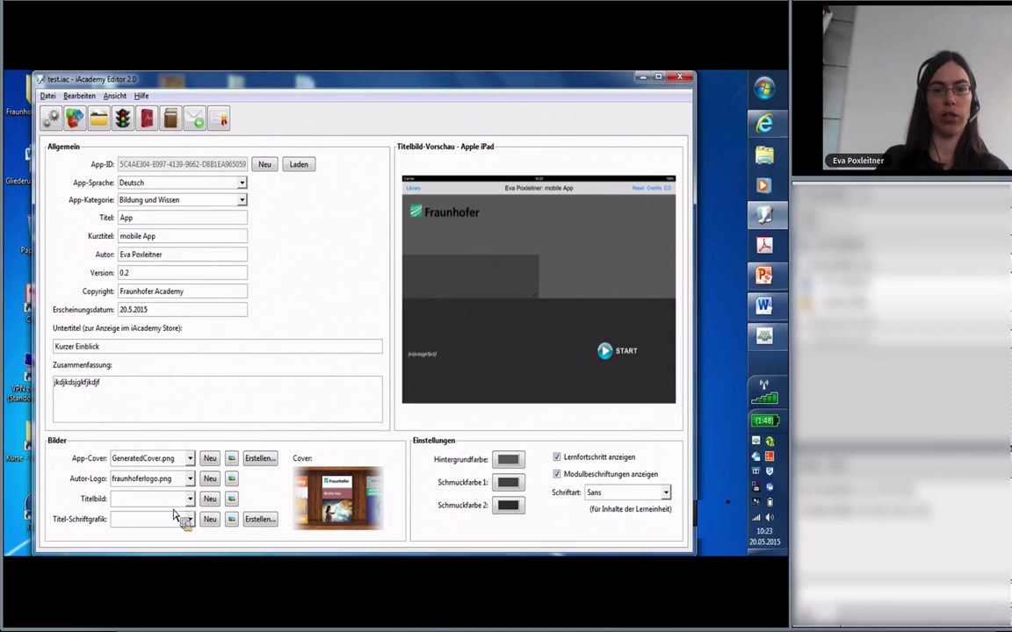
click(496, 460)
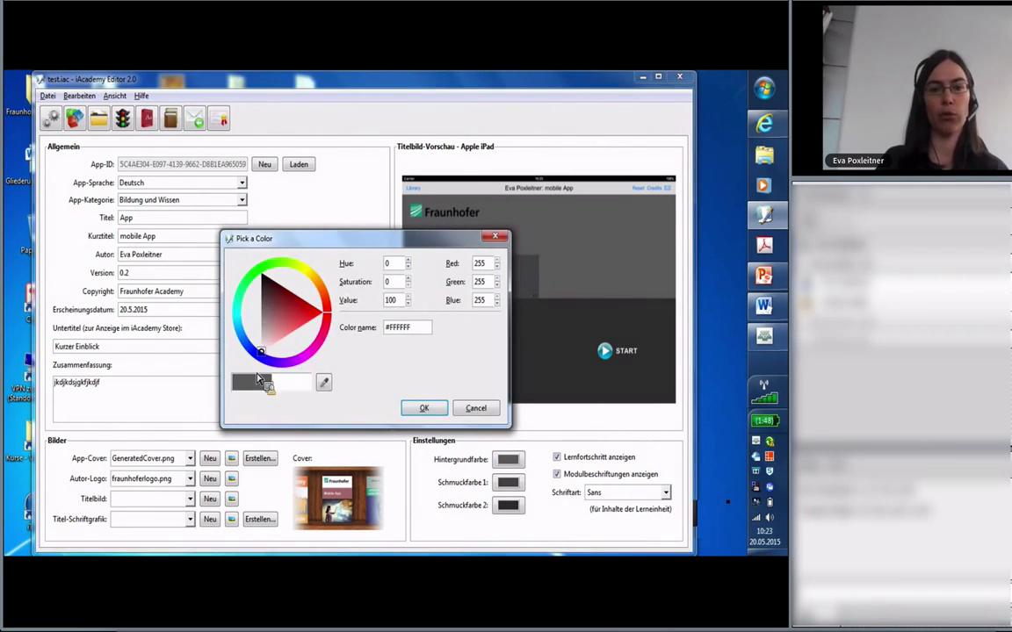
click(423, 409)
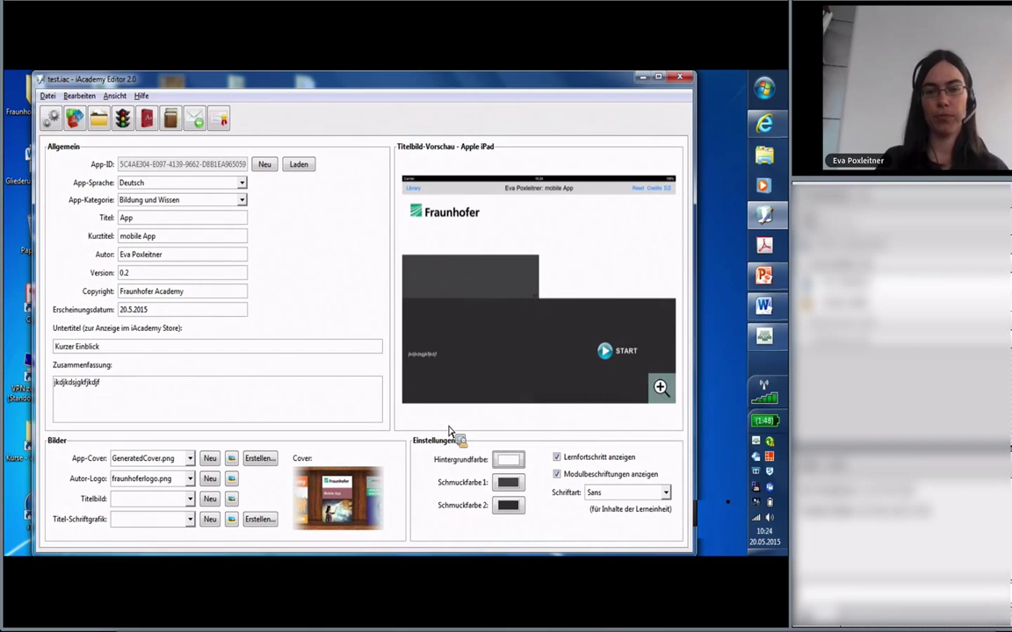
click(174, 499)
click(176, 469)
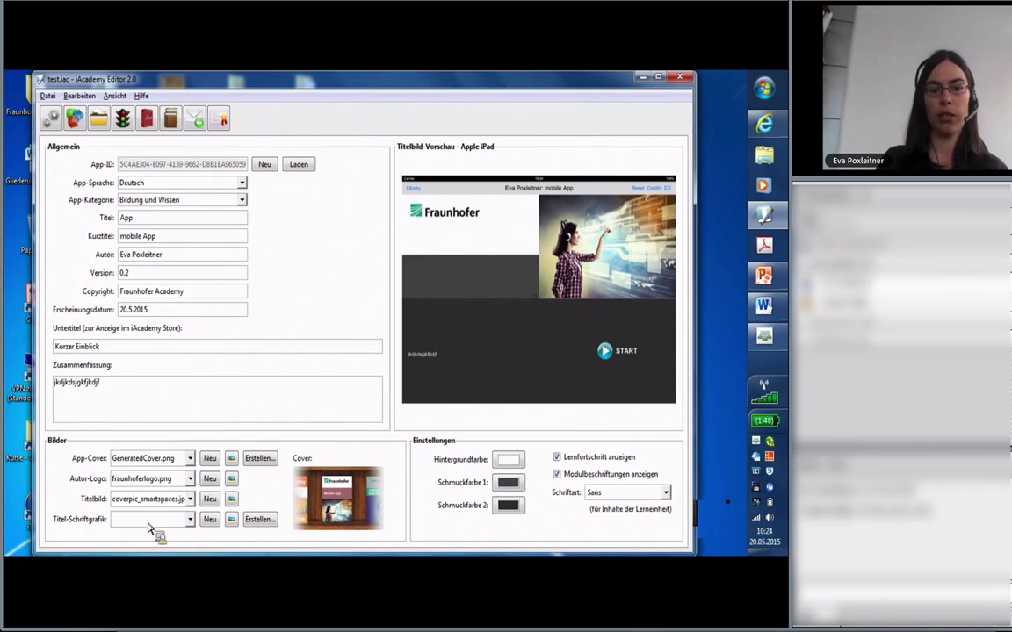
- Generate a left-aligned Sans Bold 'Mobile App' title graphic, replacing the text App
click(259, 520)
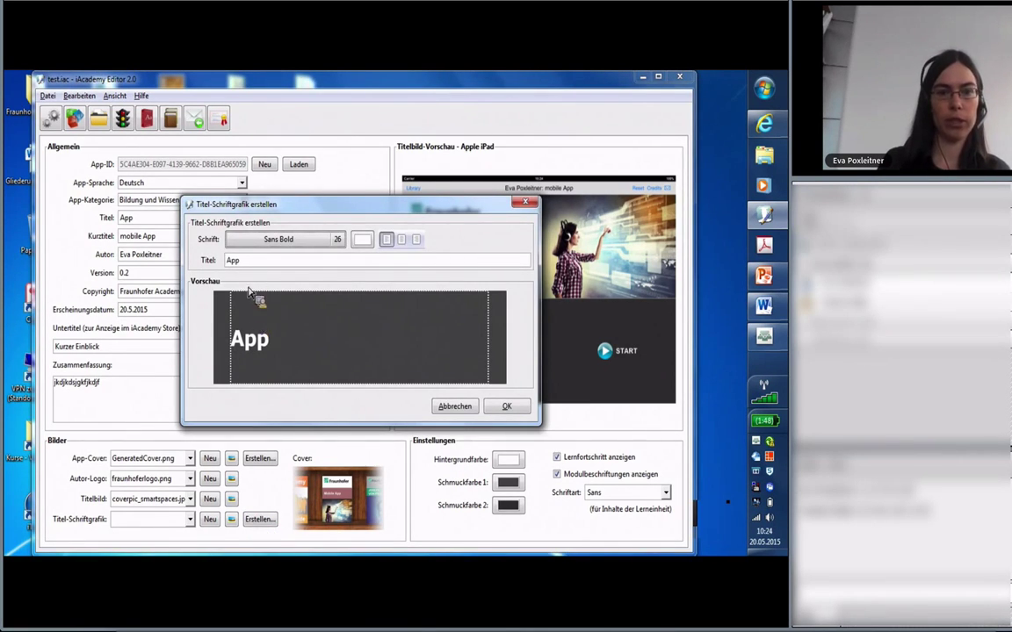
double_click(233, 260)
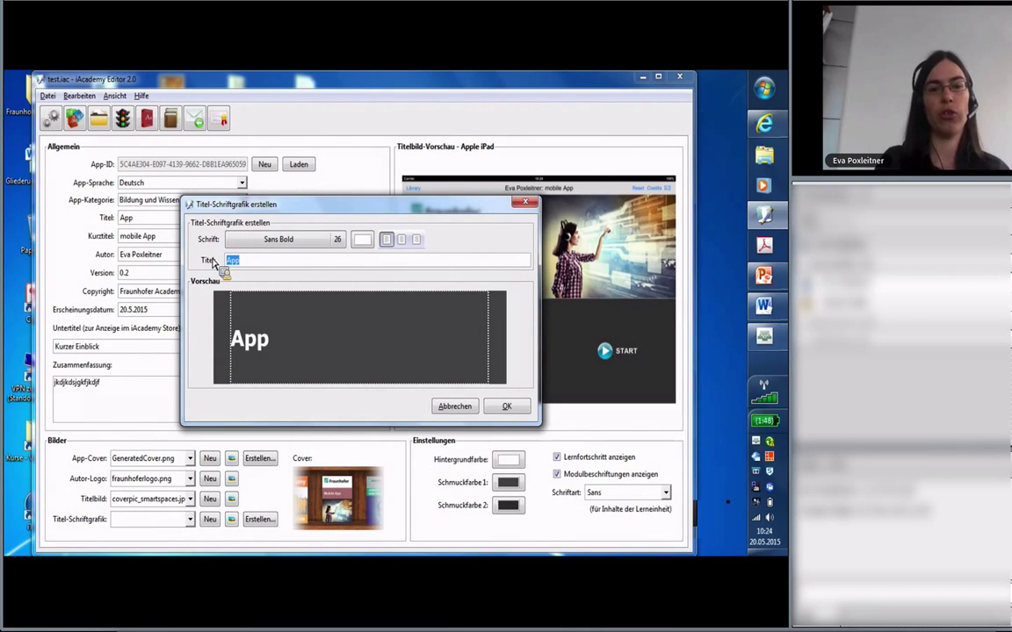
text(Mobile)
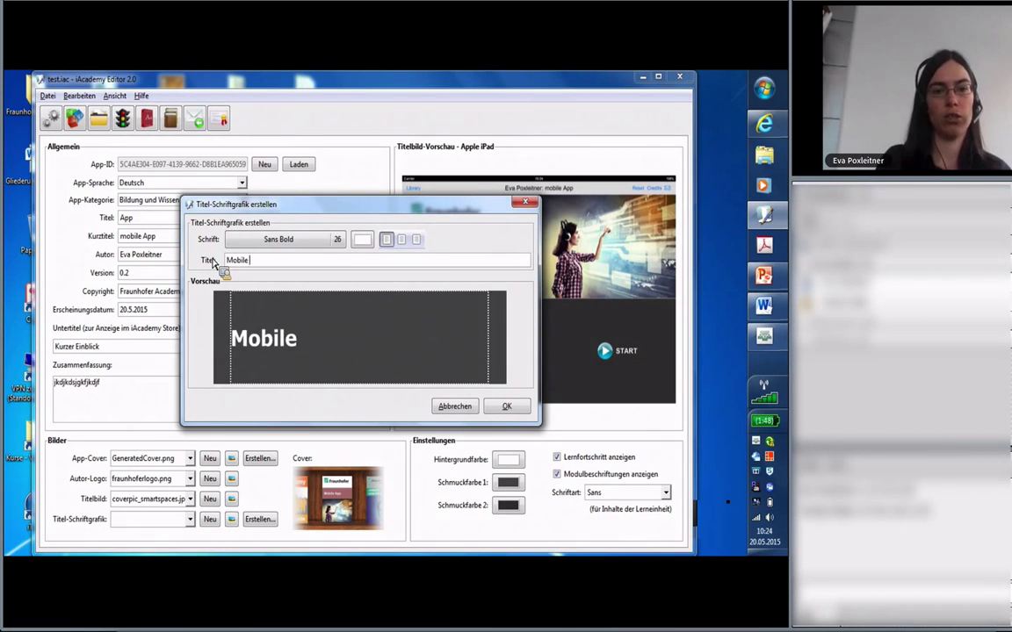
text( App)
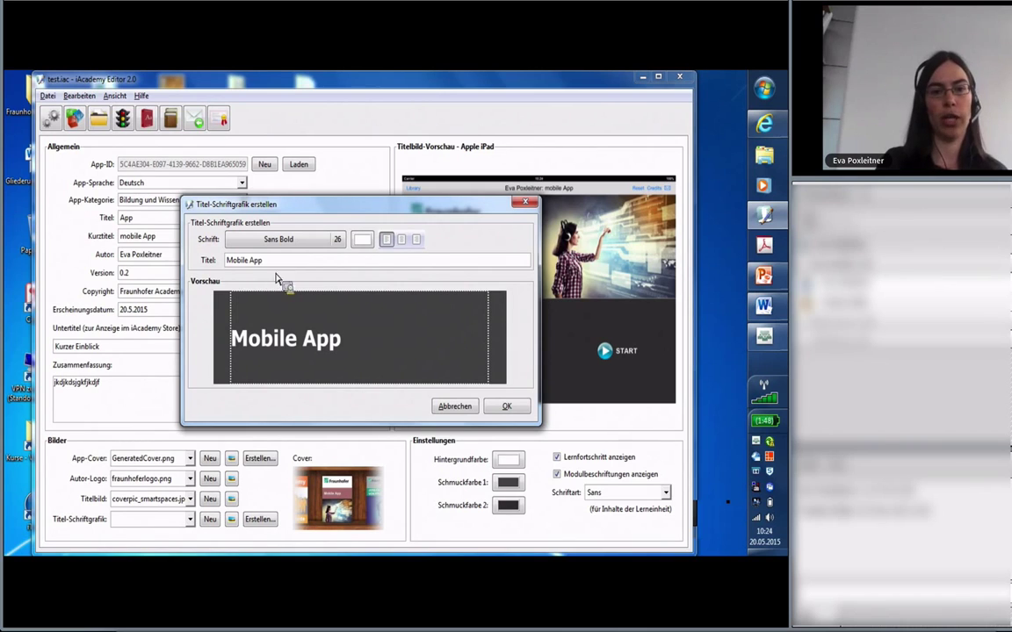
click(292, 243)
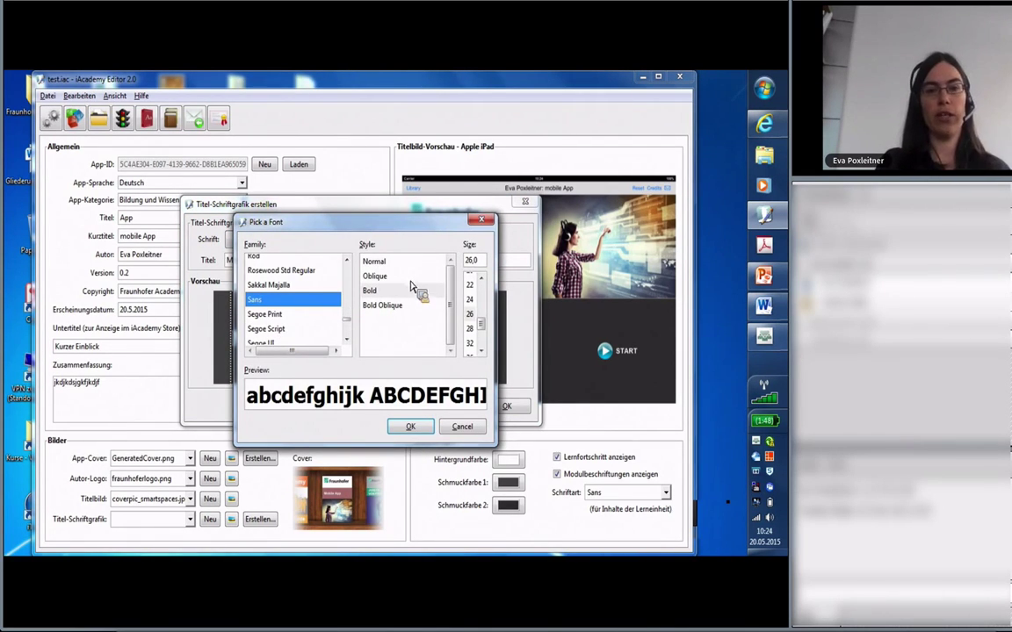
click(481, 221)
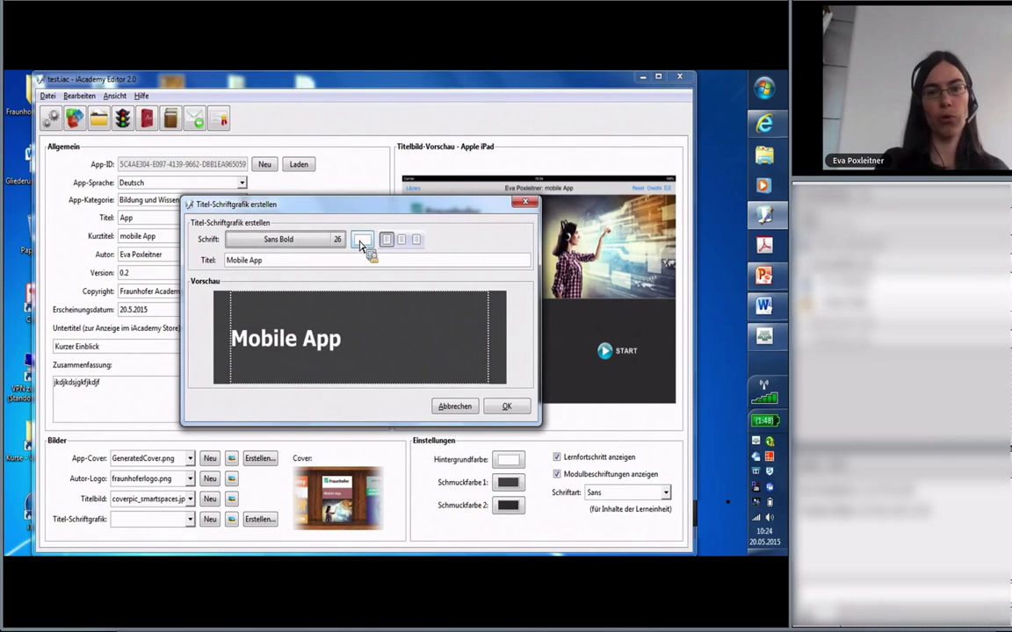
click(402, 244)
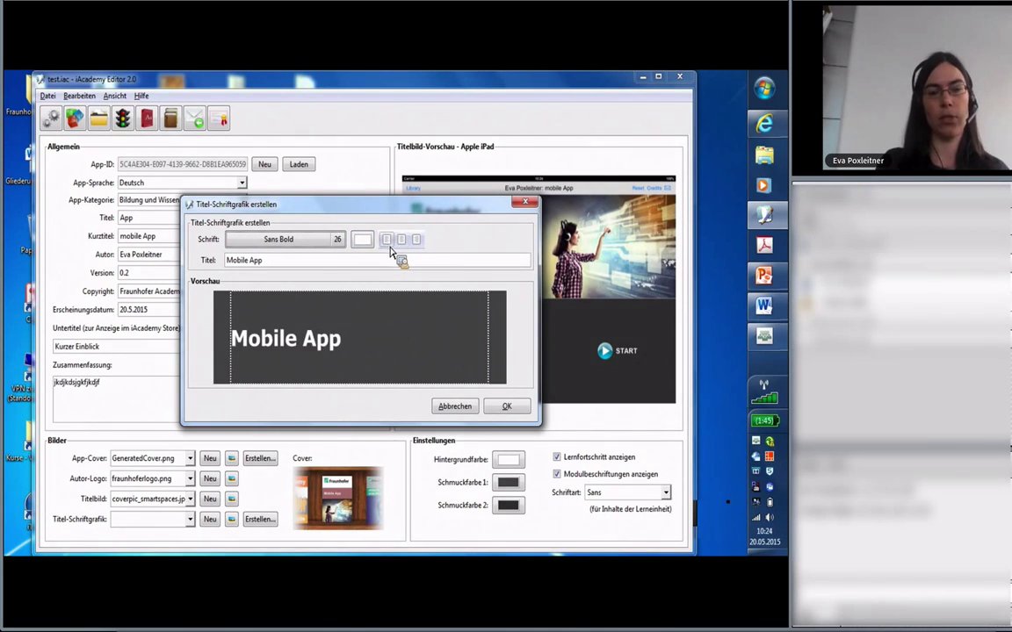
click(386, 244)
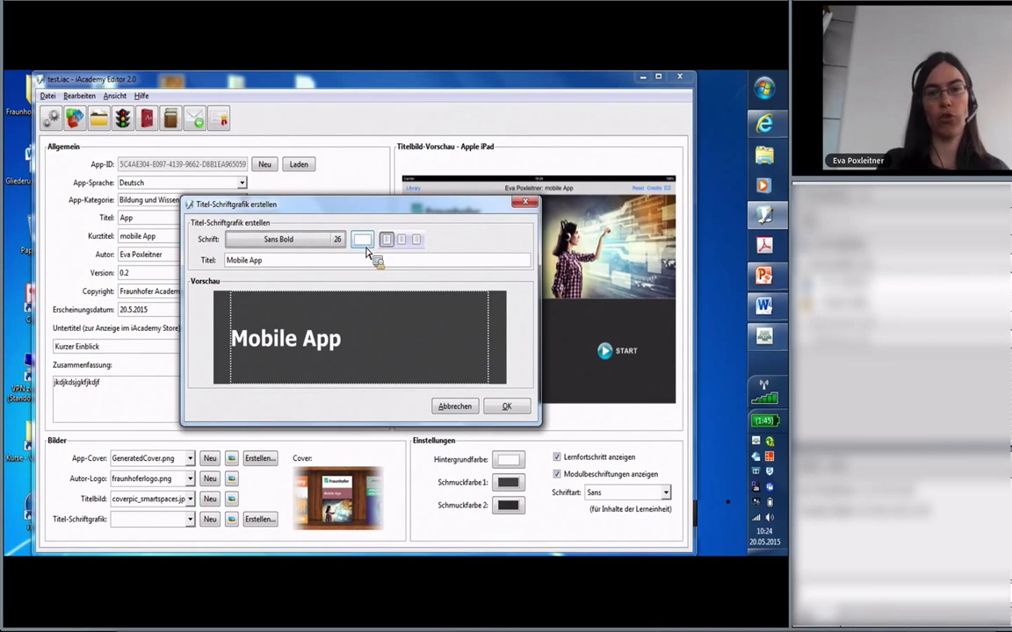
click(506, 408)
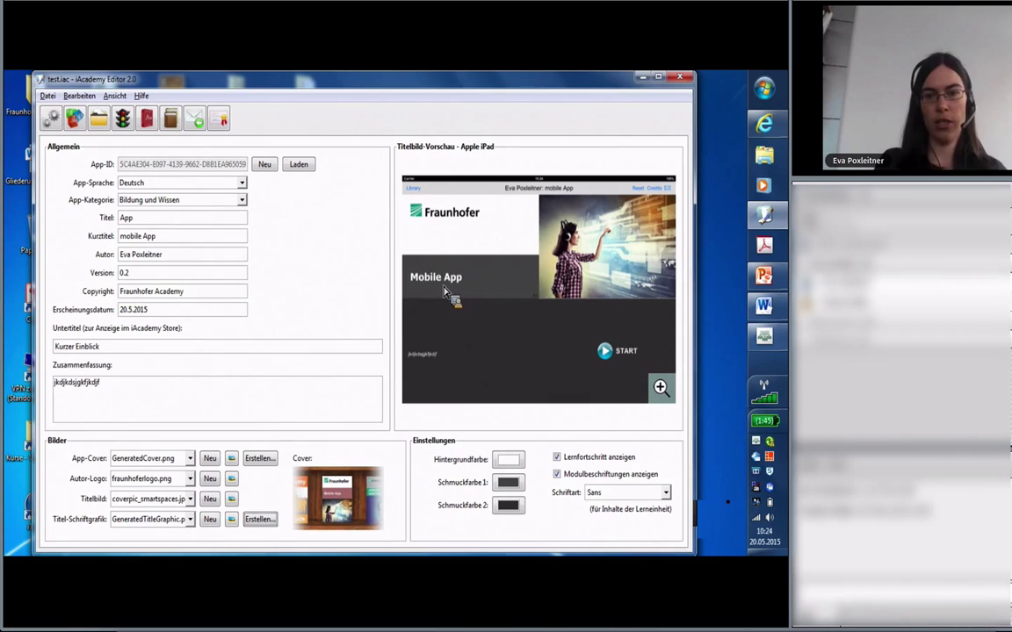
- Set Schmuckfarbe 1 to red #AF4747 and keep Schmuckfarbe 2 at dark grey #323232
click(509, 483)
drag(268, 290, 290, 318)
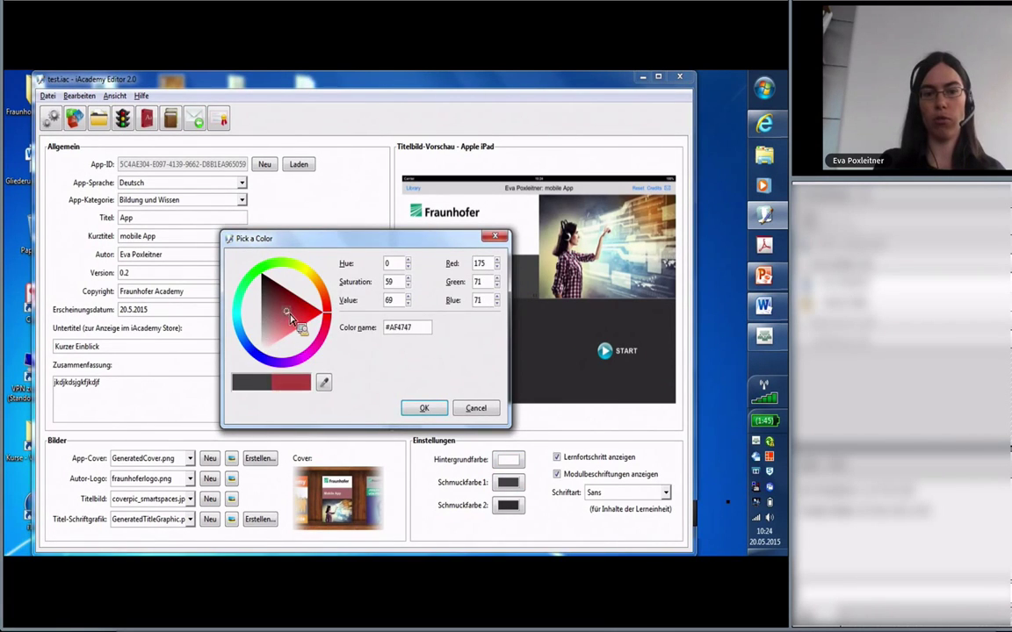
click(420, 410)
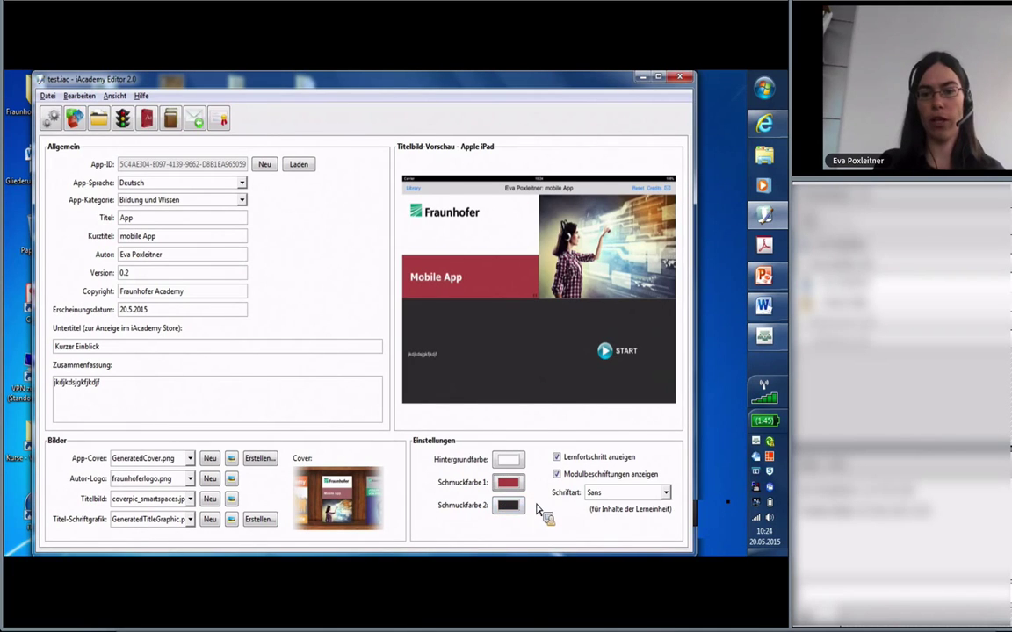
click(510, 508)
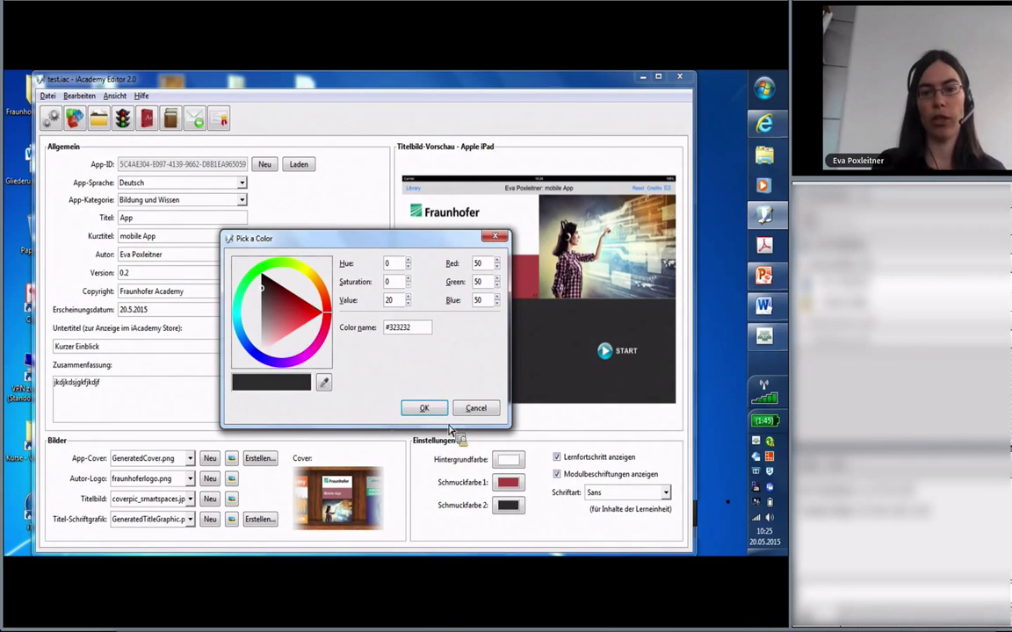
click(419, 406)
mouse_move(447, 408)
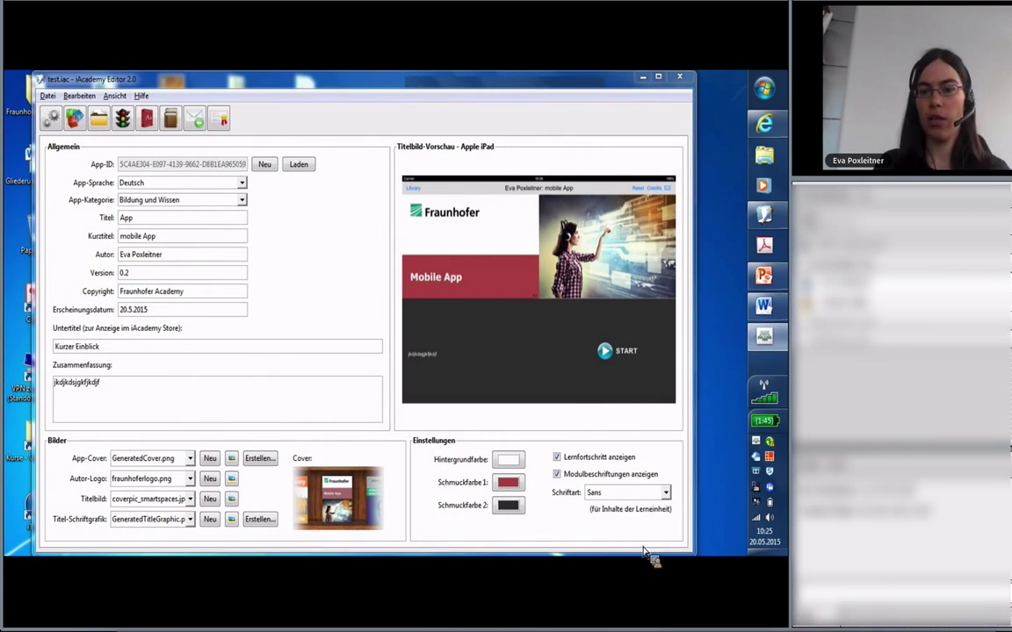
click(666, 493)
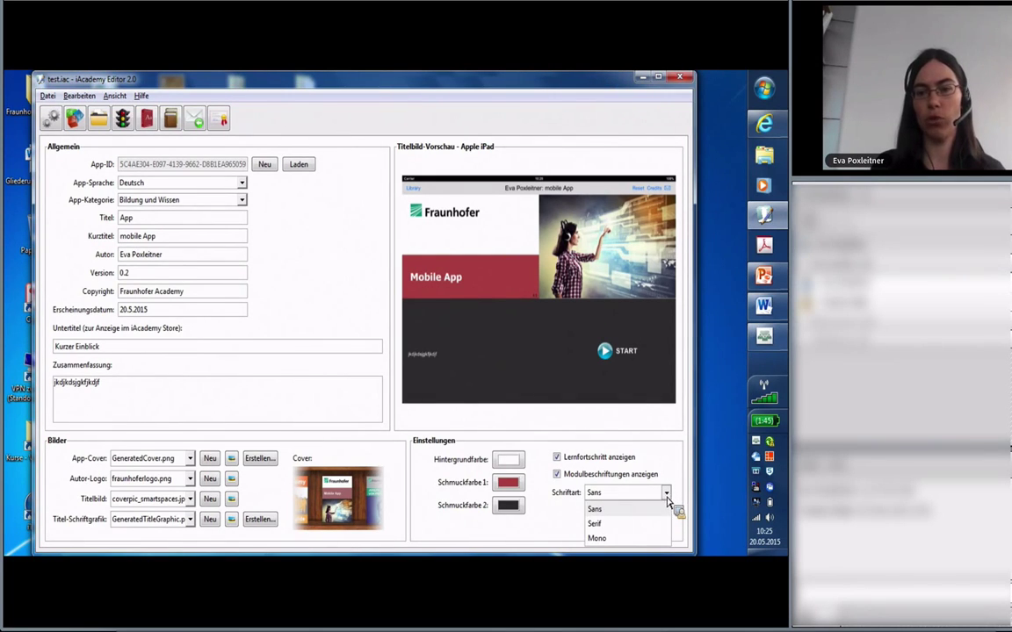
click(595, 510)
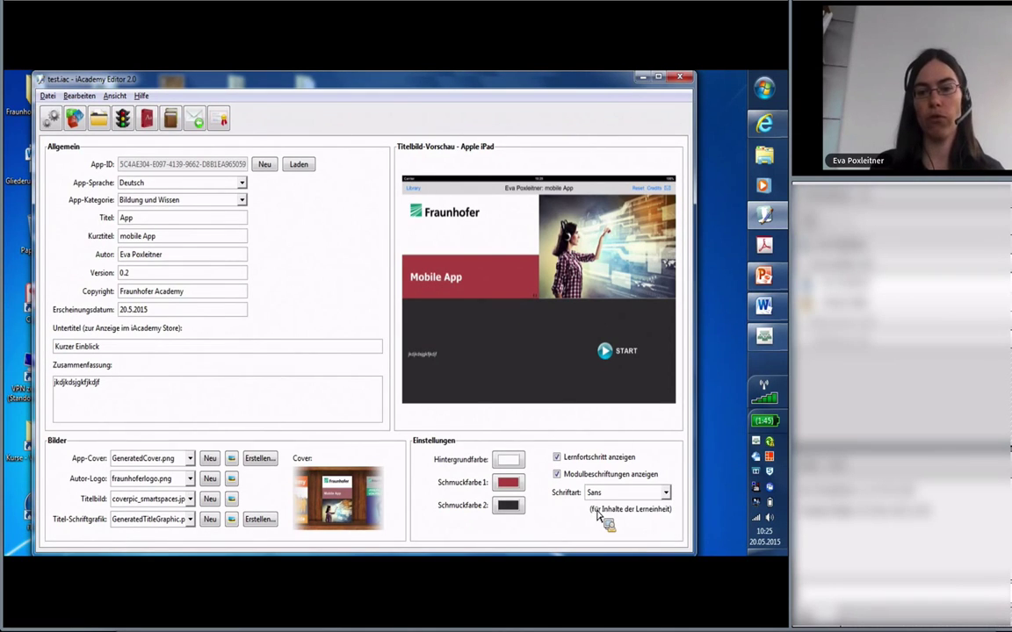
click(556, 457)
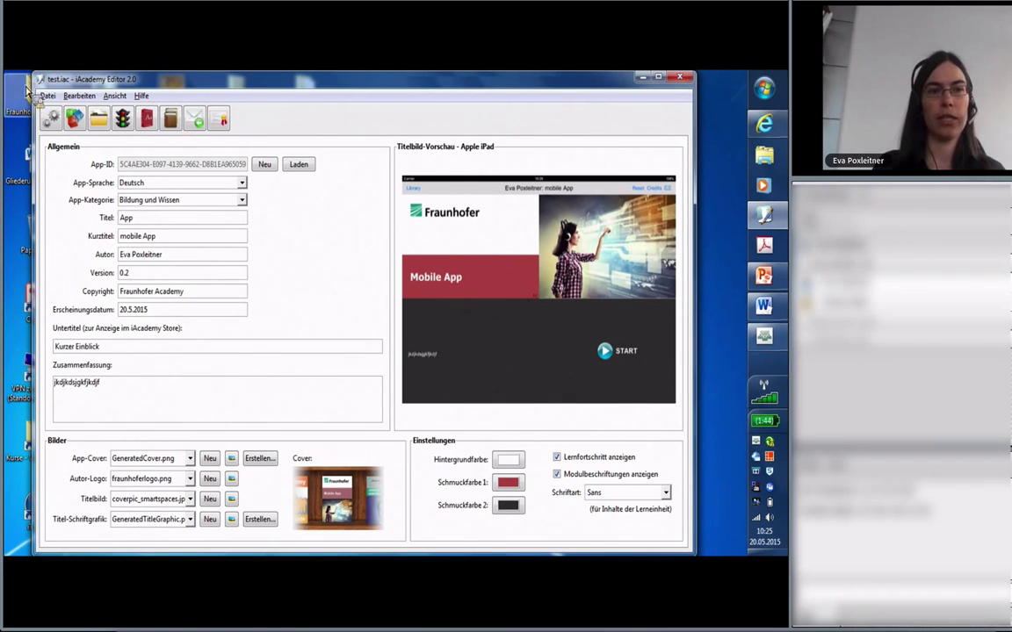
- Browse the Lernlandkarten cliparts and choose Circle.jpg as the learning map
click(76, 120)
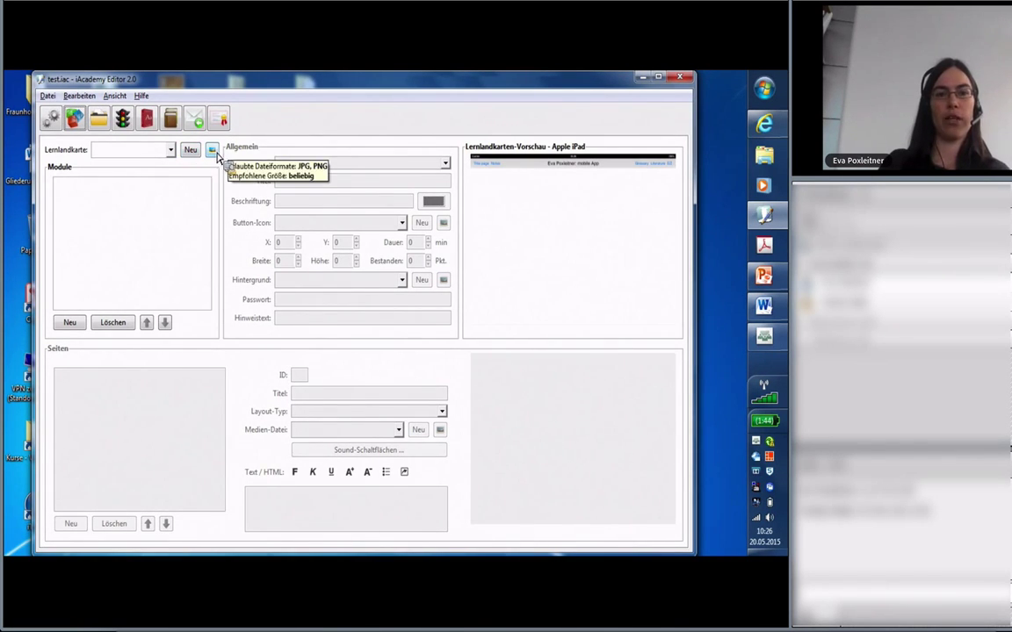
click(213, 152)
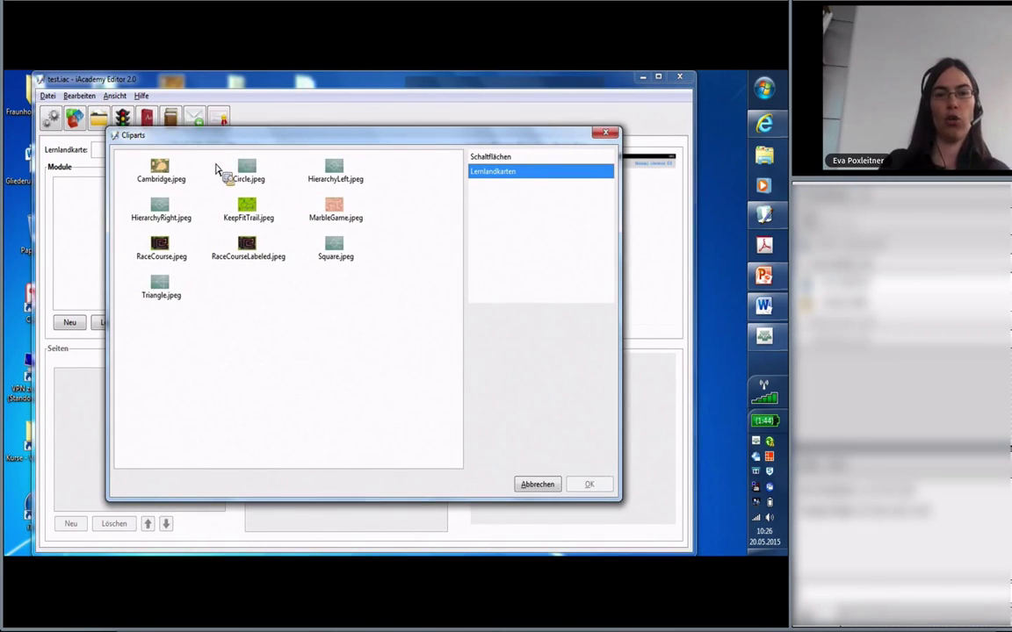
click(160, 174)
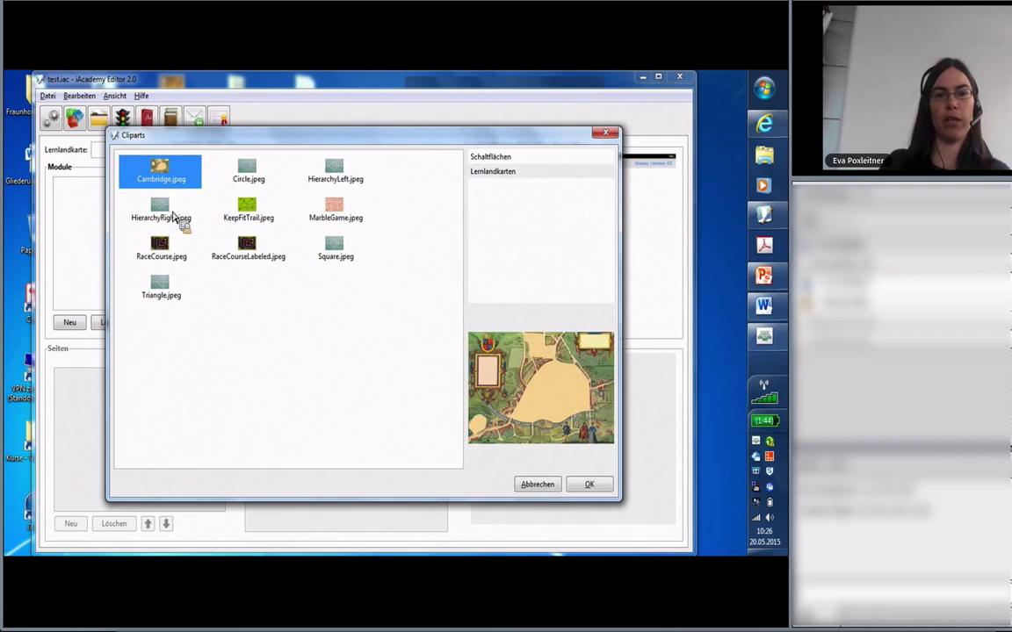
click(173, 215)
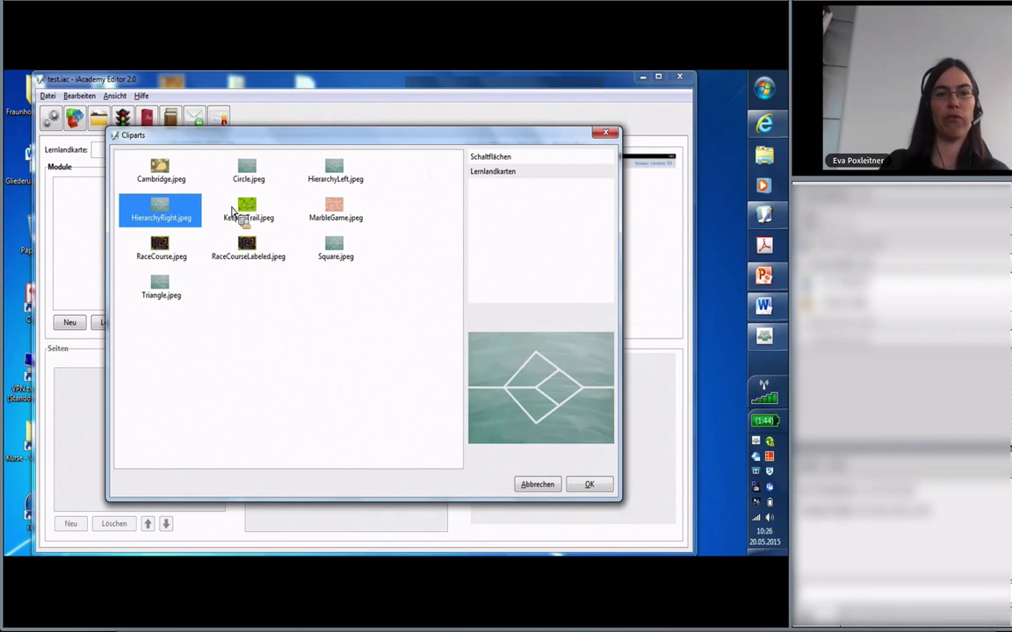
click(241, 213)
click(334, 240)
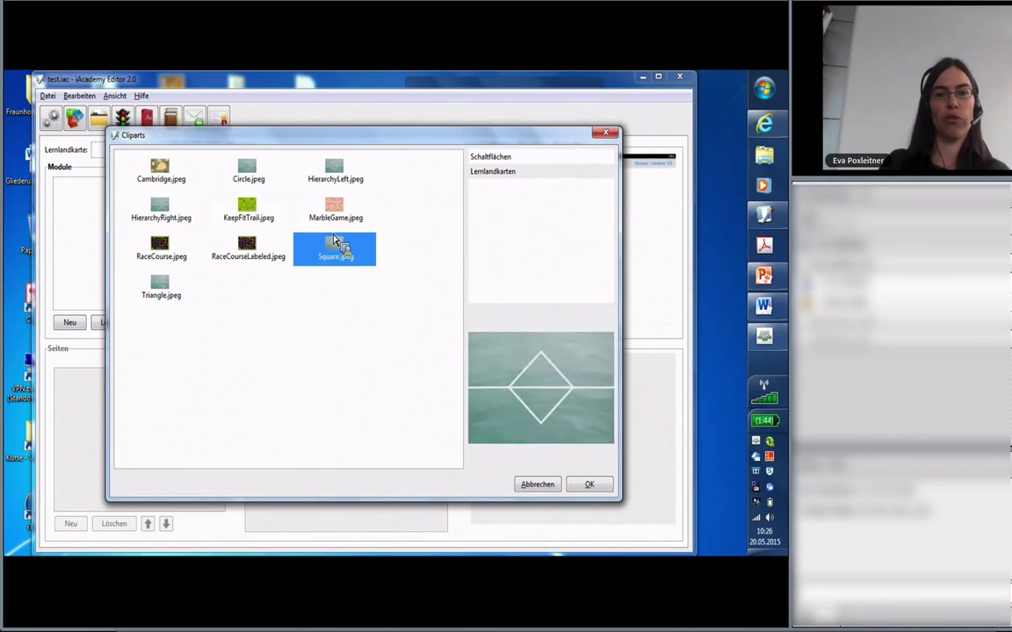
click(247, 174)
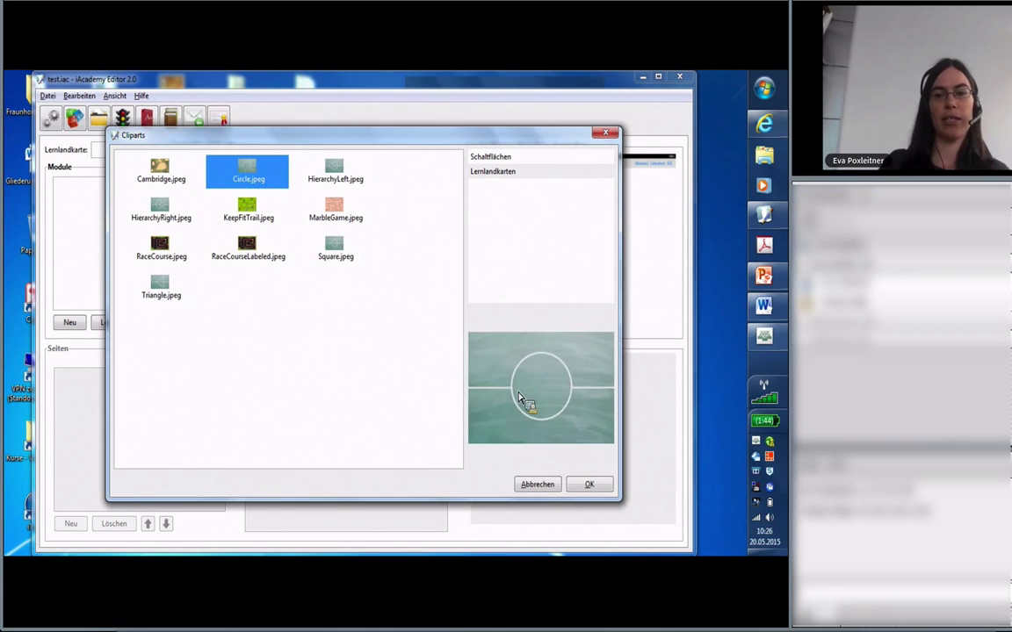
click(601, 486)
mouse_move(599, 264)
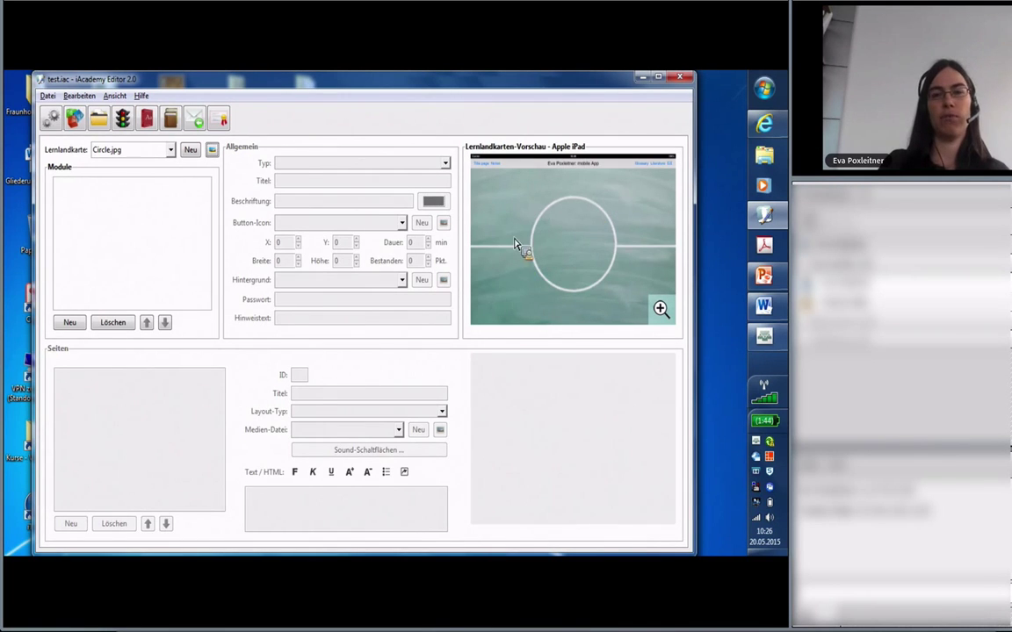
- Add a module captioned 'Lerneinheit' and move its question-mark button onto the map
drag(653, 249, 67, 328)
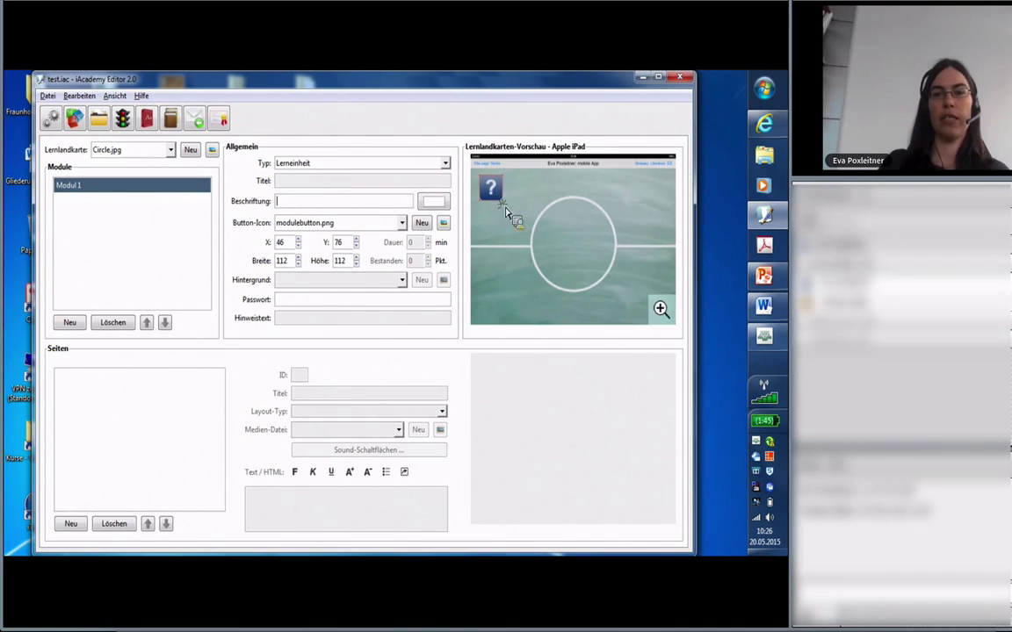
drag(505, 206, 315, 209)
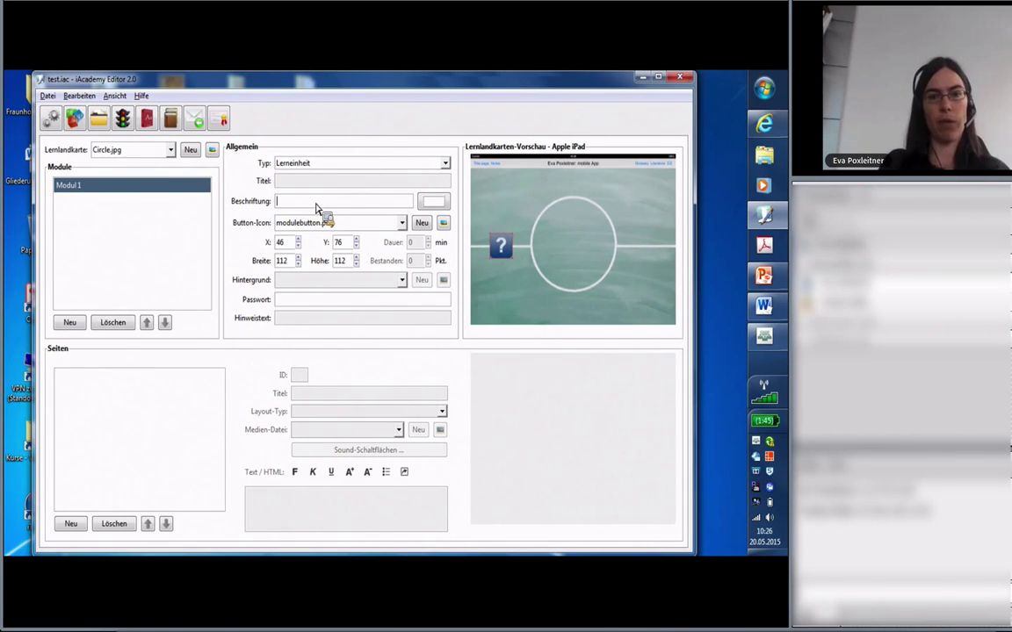
text(Lerneinheit)
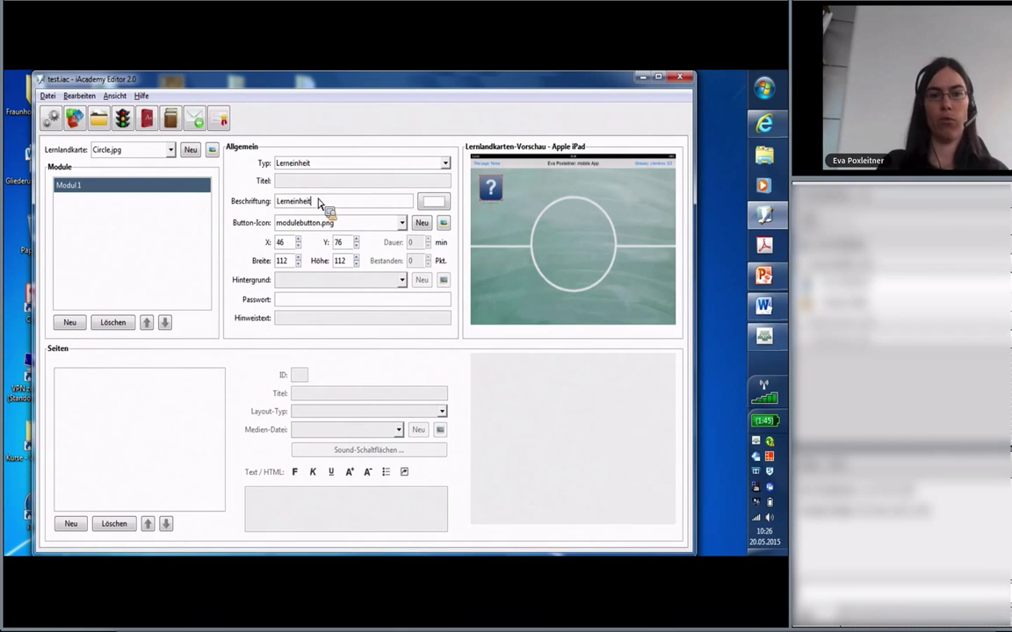
drag(498, 245, 506, 255)
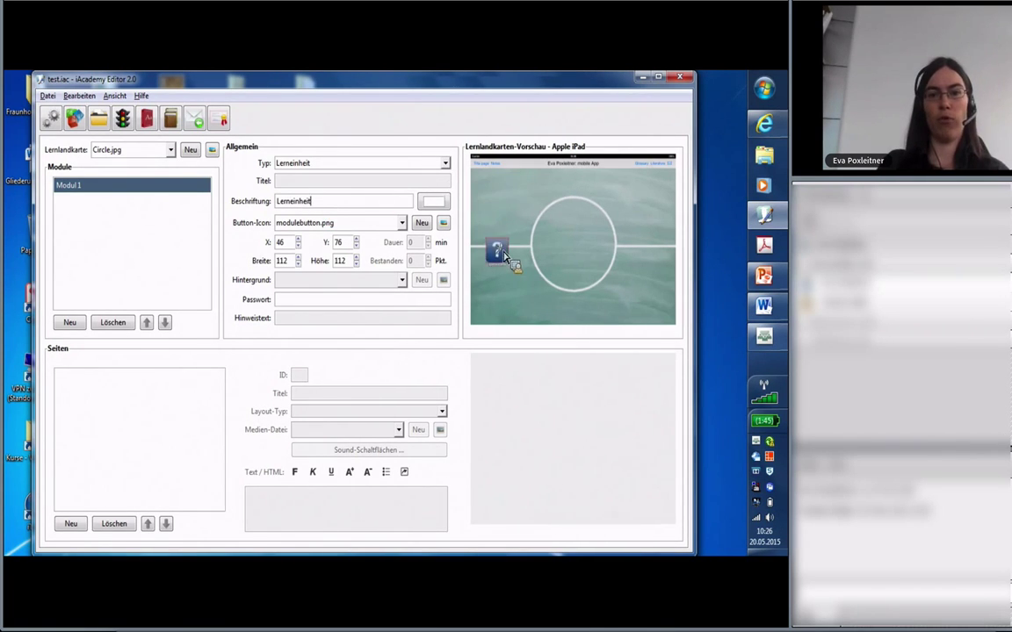
- Make the Lerneinheit caption black and place its button left of the circle
click(433, 202)
click(264, 277)
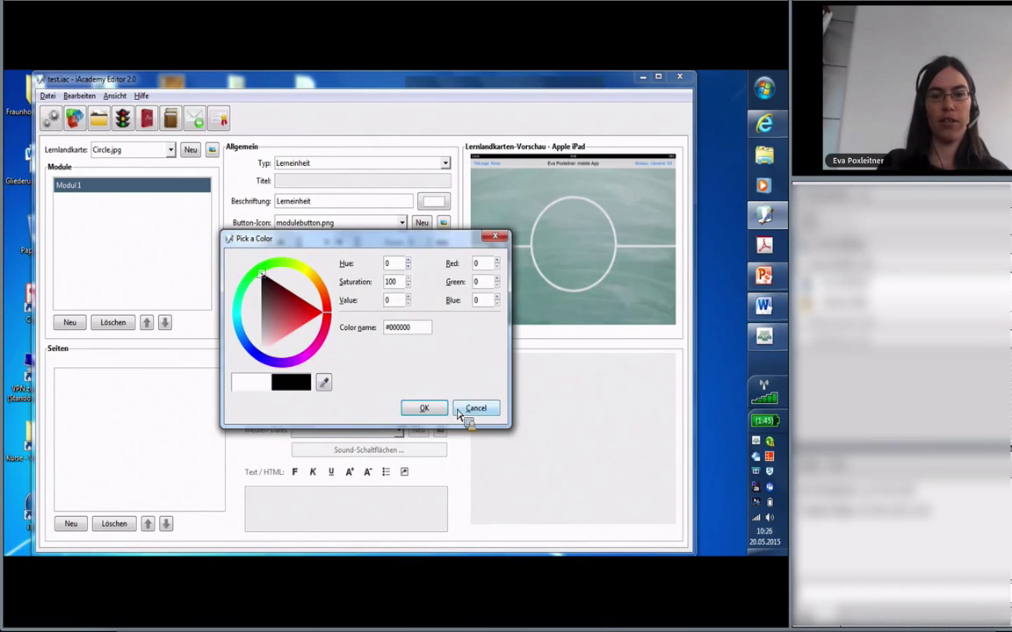
click(424, 410)
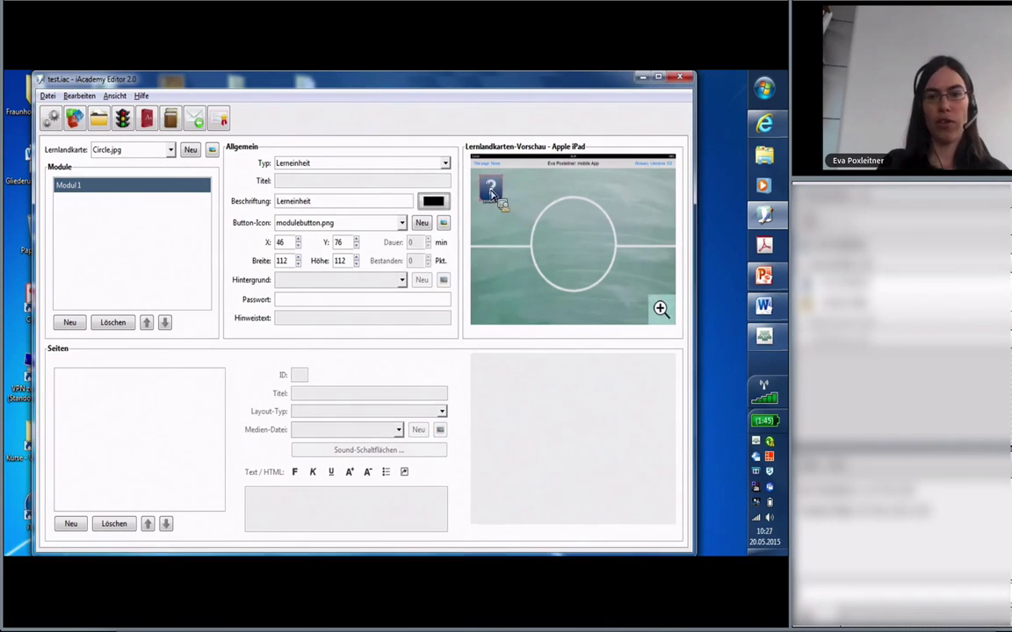
drag(492, 254, 495, 253)
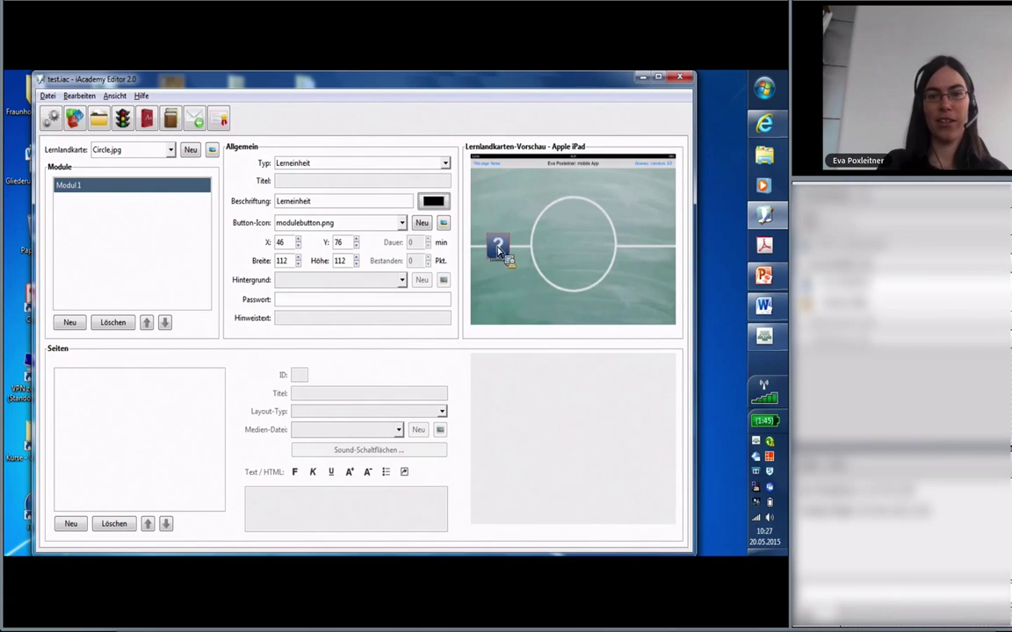
- Add a new page with no module password, and move the module button to the centre line
click(73, 524)
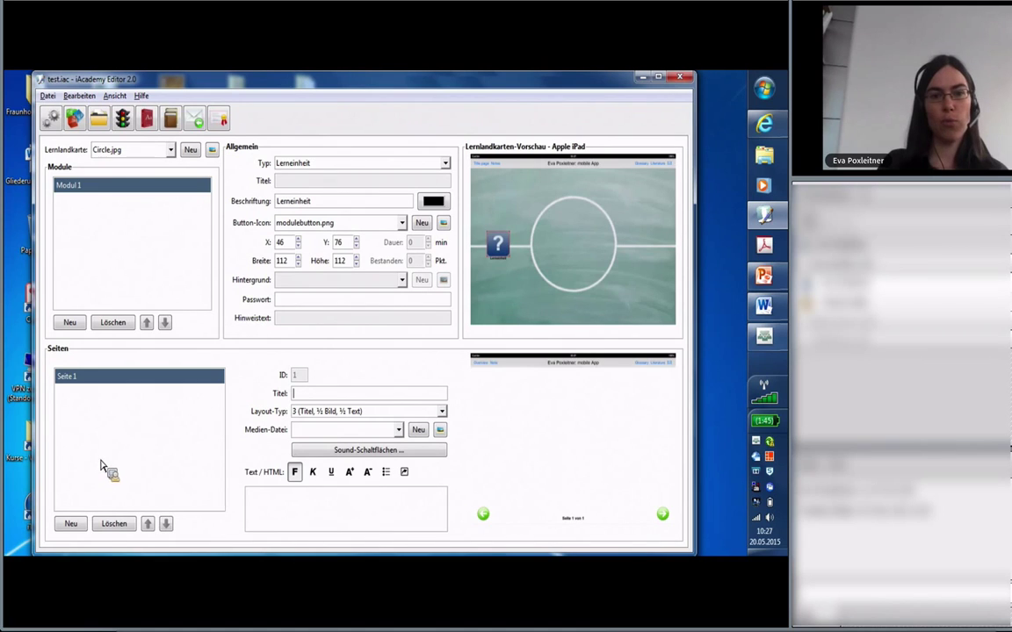
click(286, 302)
text(sof)
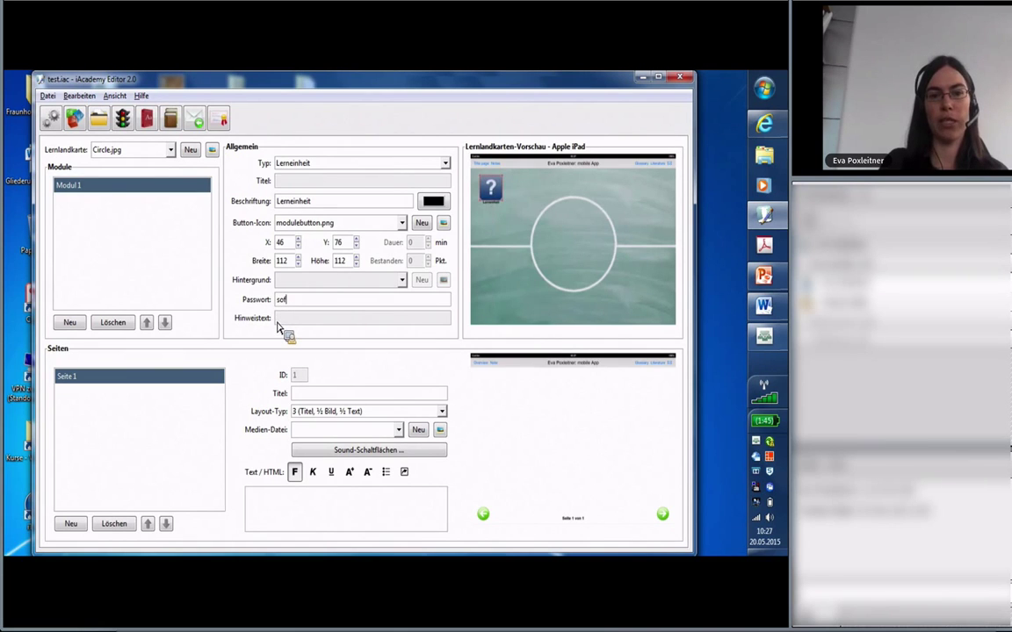
key(BackSpace)
key(BackSpace)
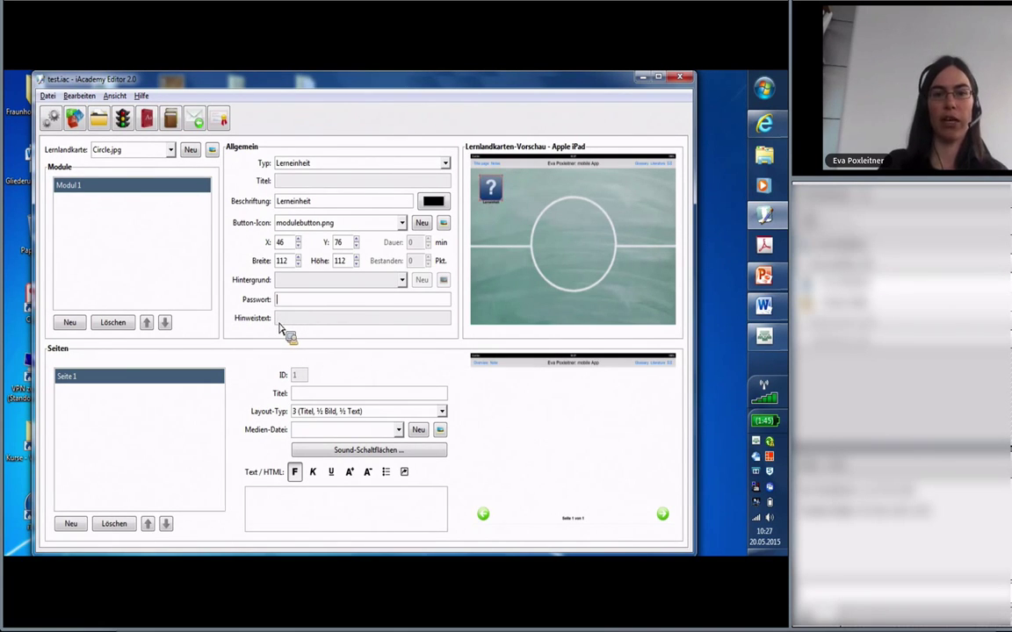
drag(498, 195, 463, 412)
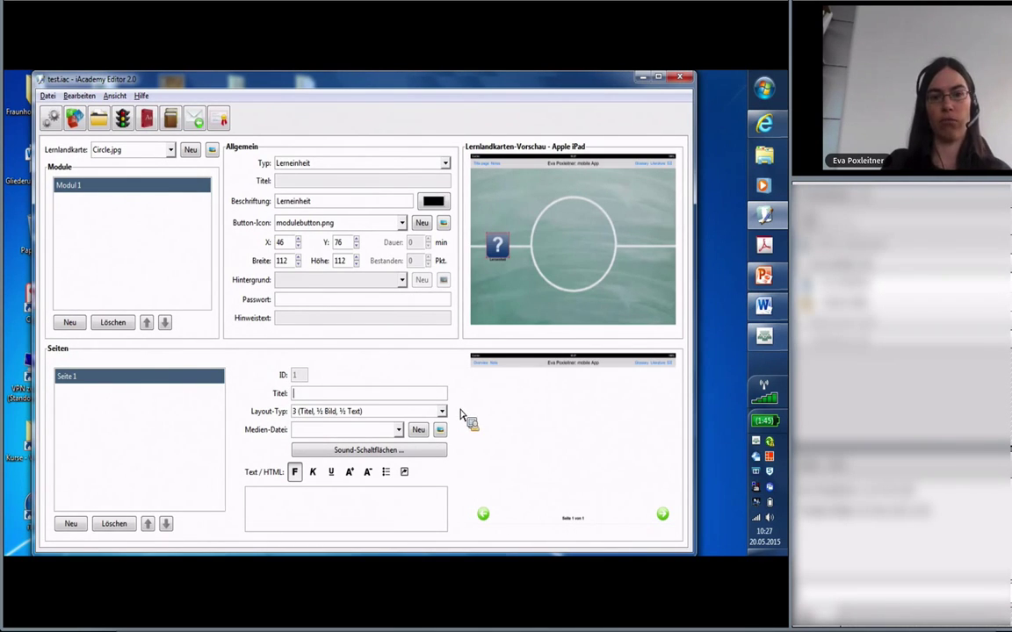
- Title the new page 'Einführung ins Thema'
text(M)
key(BackSpace)
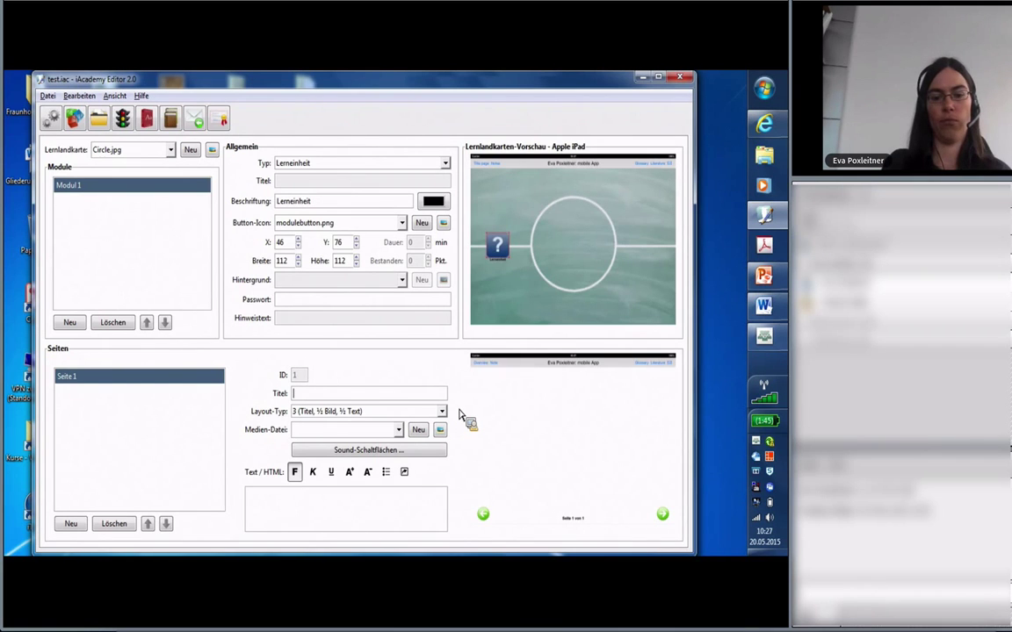
text(Einfüh)
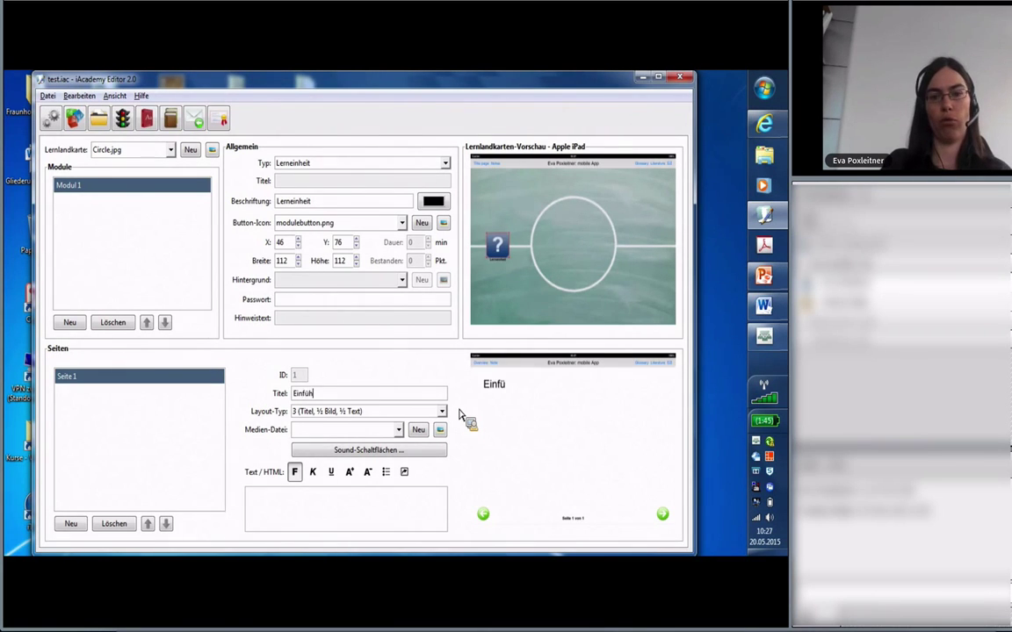
text(rung ins)
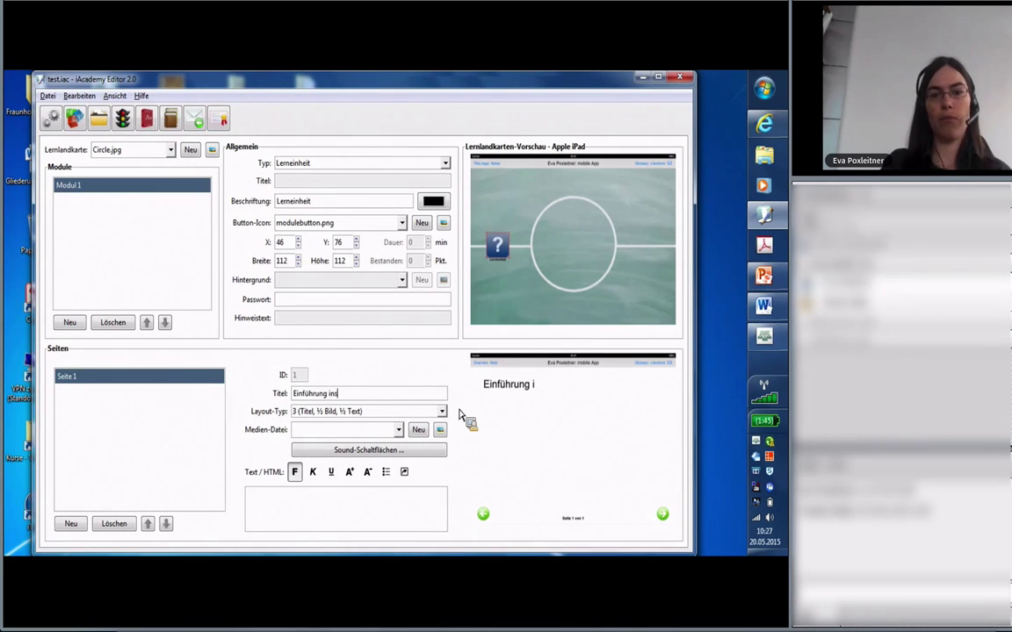
text( T)
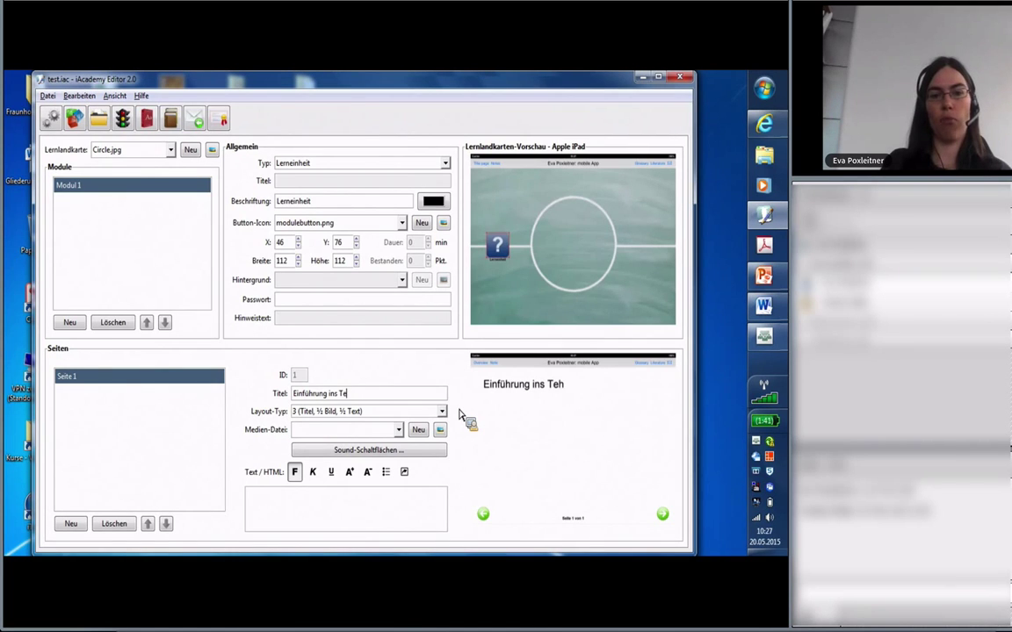
text(hema)
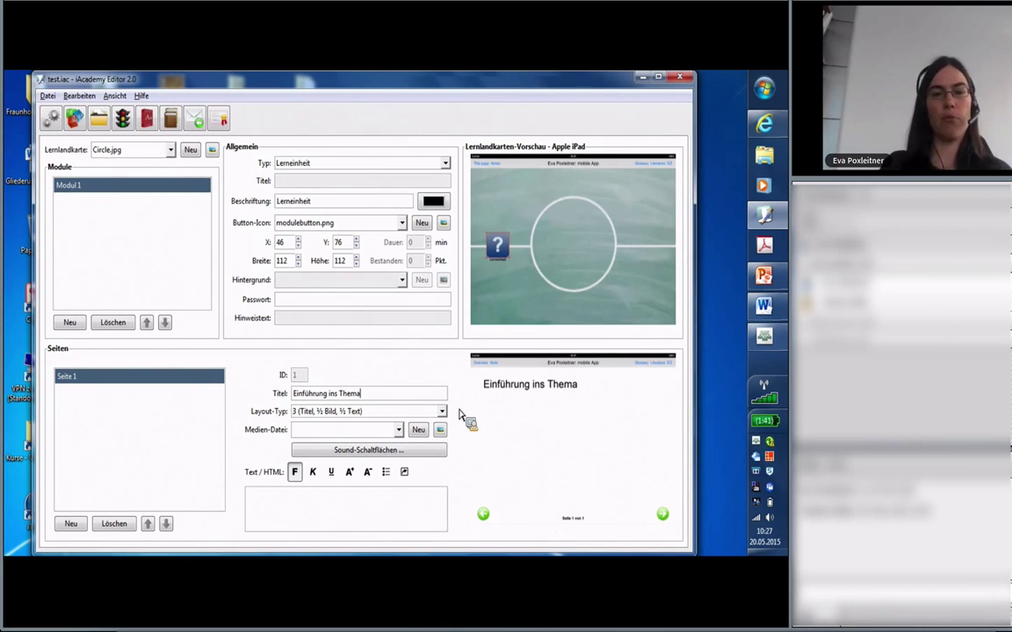
click(50, 375)
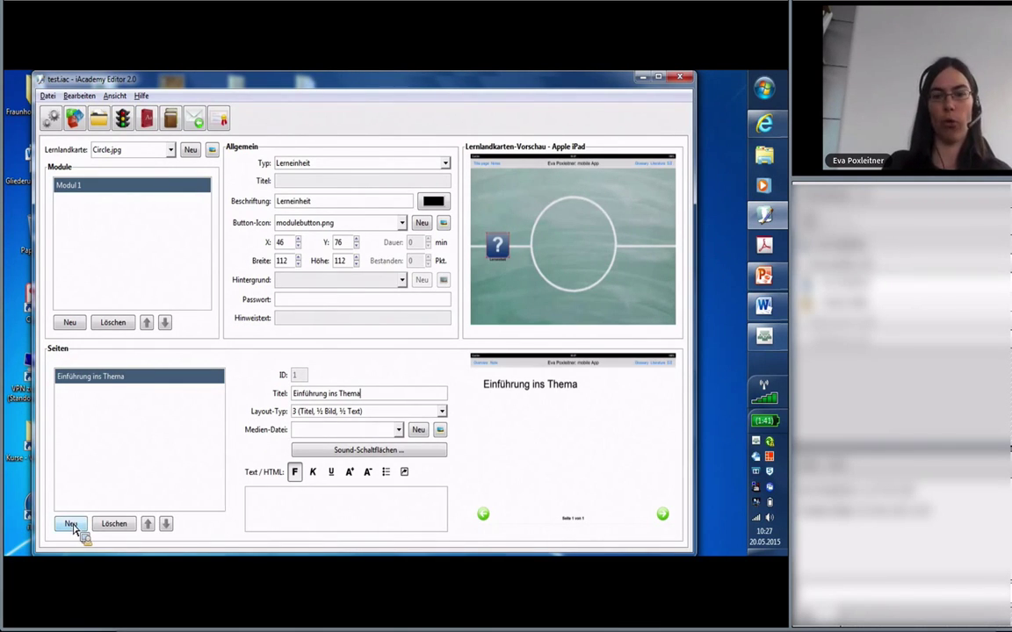
click(303, 392)
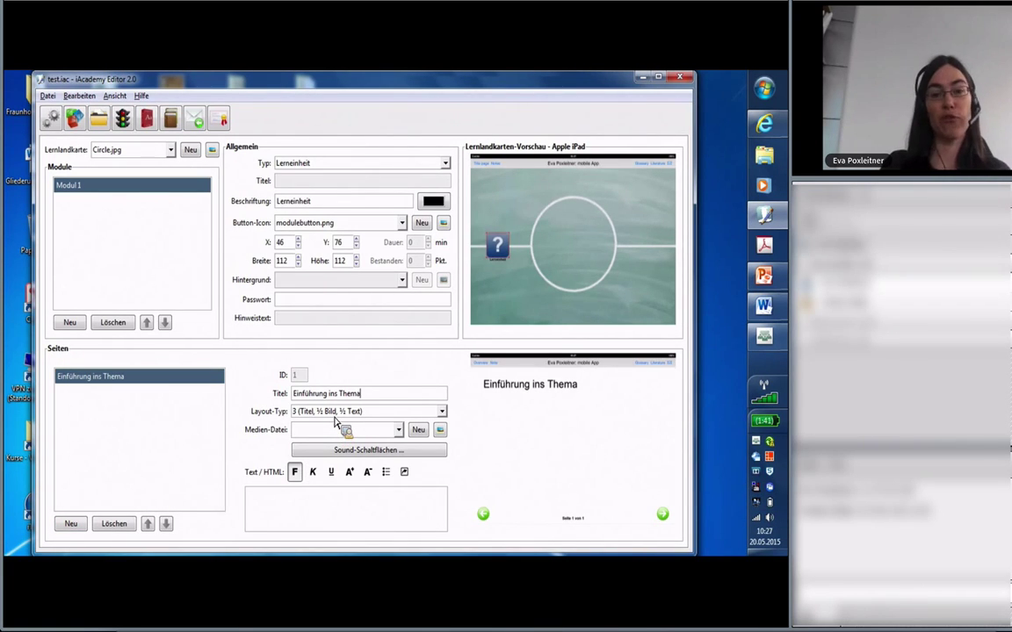
click(333, 412)
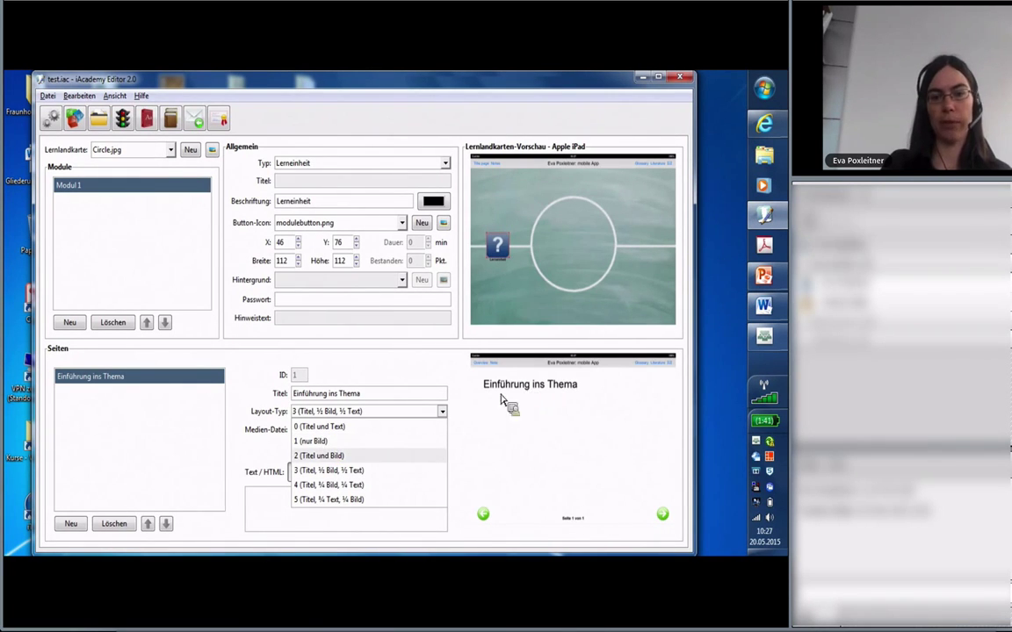
click(331, 474)
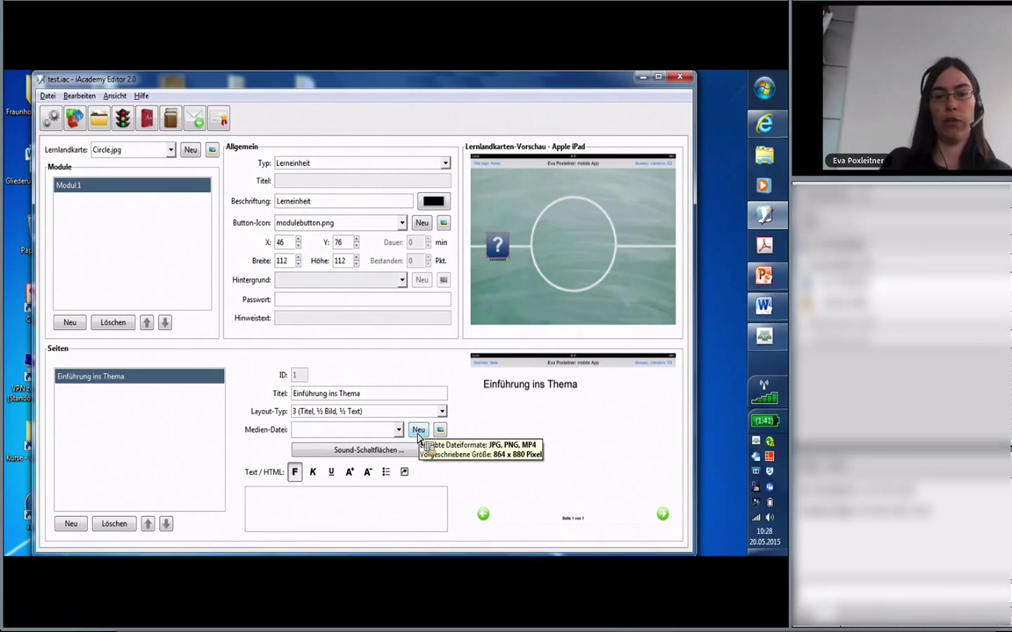
- Set wind_halfpage.jpg as the page's media file
click(417, 435)
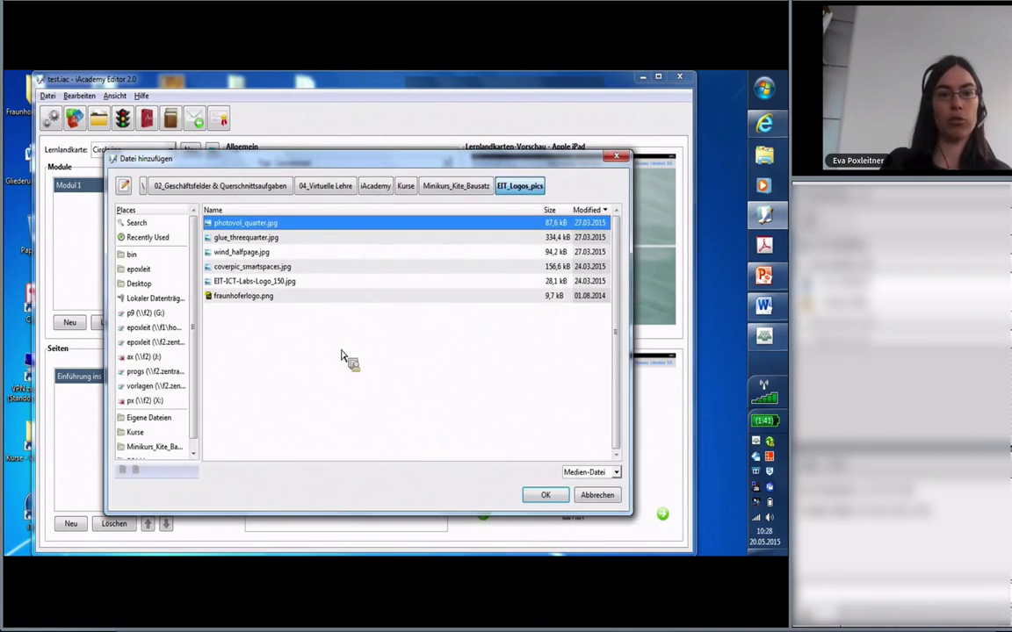
click(246, 251)
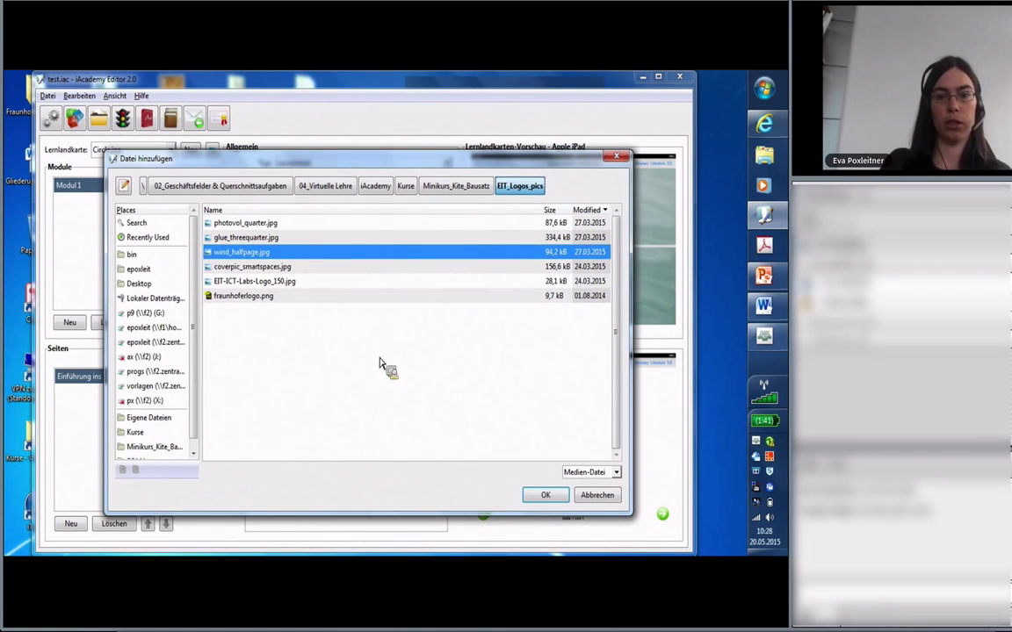
click(545, 495)
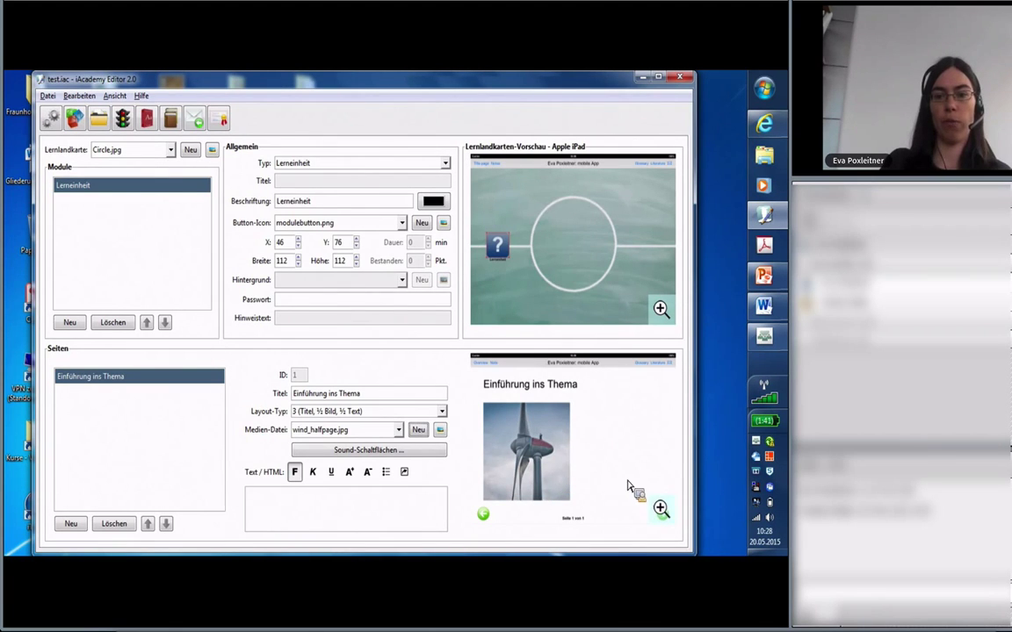
click(309, 512)
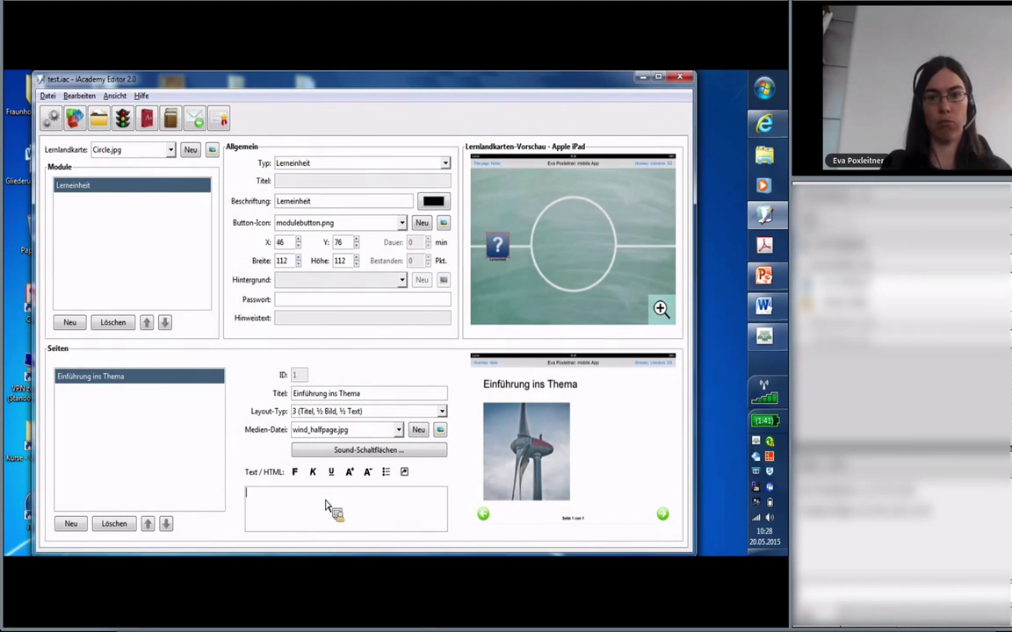
- Type placeholder body text, bold the word kdjfksjfksjfkj on line two, and preview it full-size
text(jkjfkdsjfksjf)
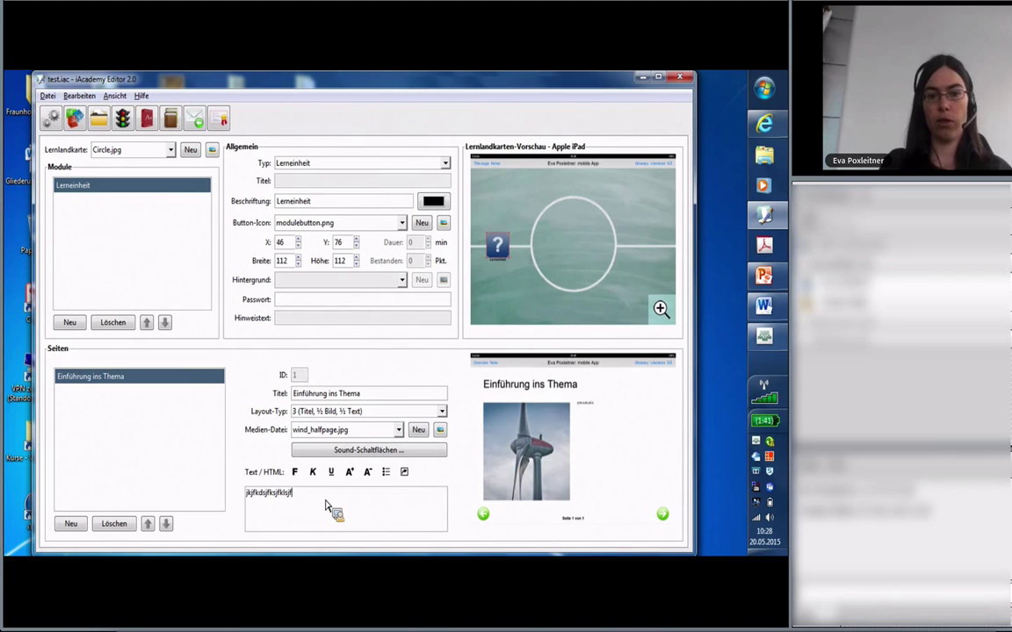
text(klsjf)
key(Return)
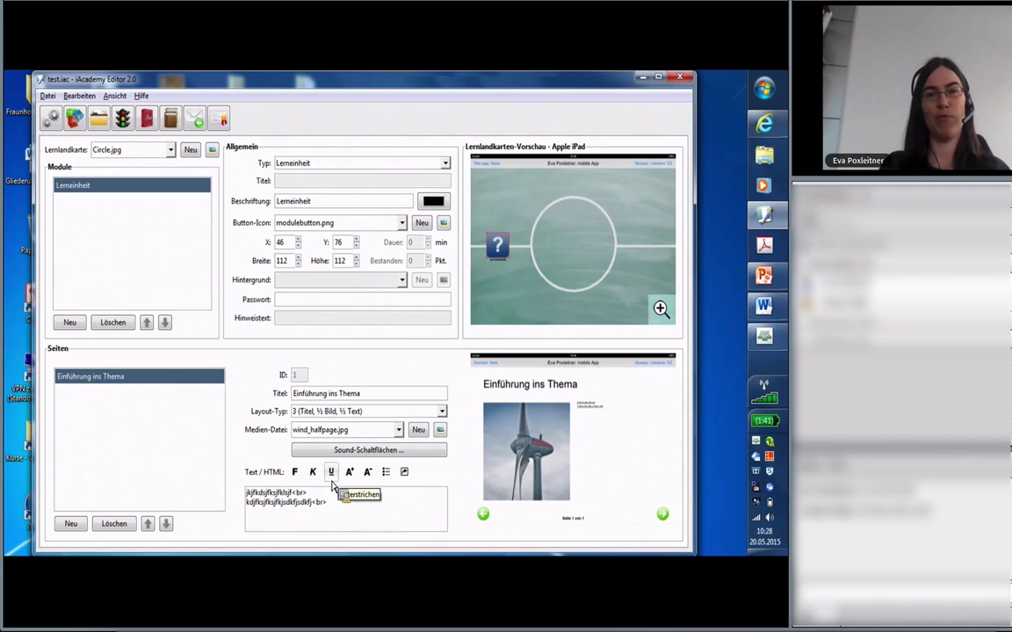
click(313, 474)
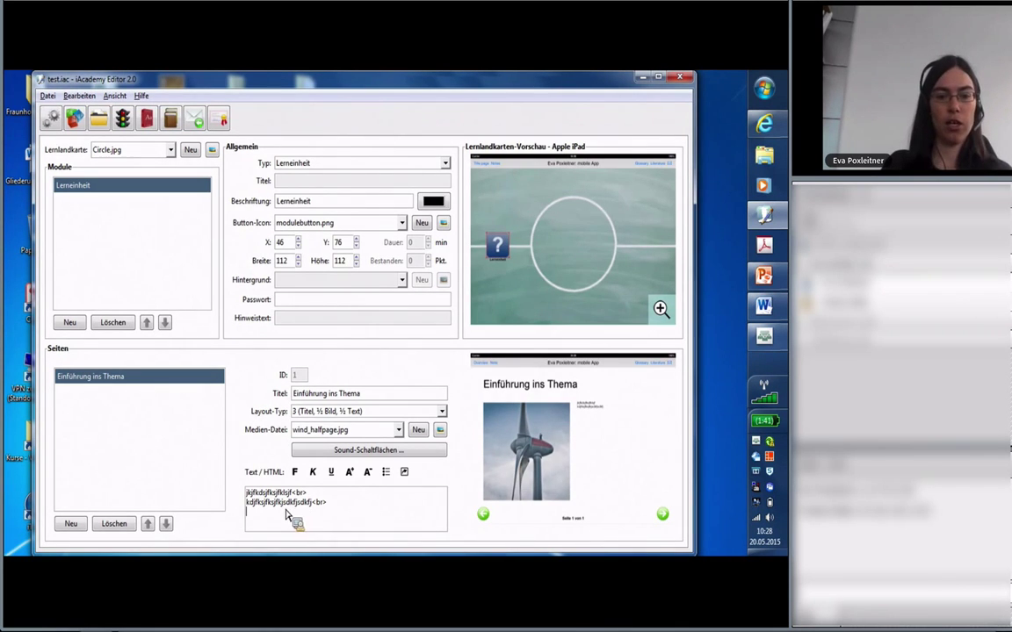
mouse_move(284, 510)
mouse_down()
mouse_move(253, 514)
mouse_move(268, 512)
mouse_up()
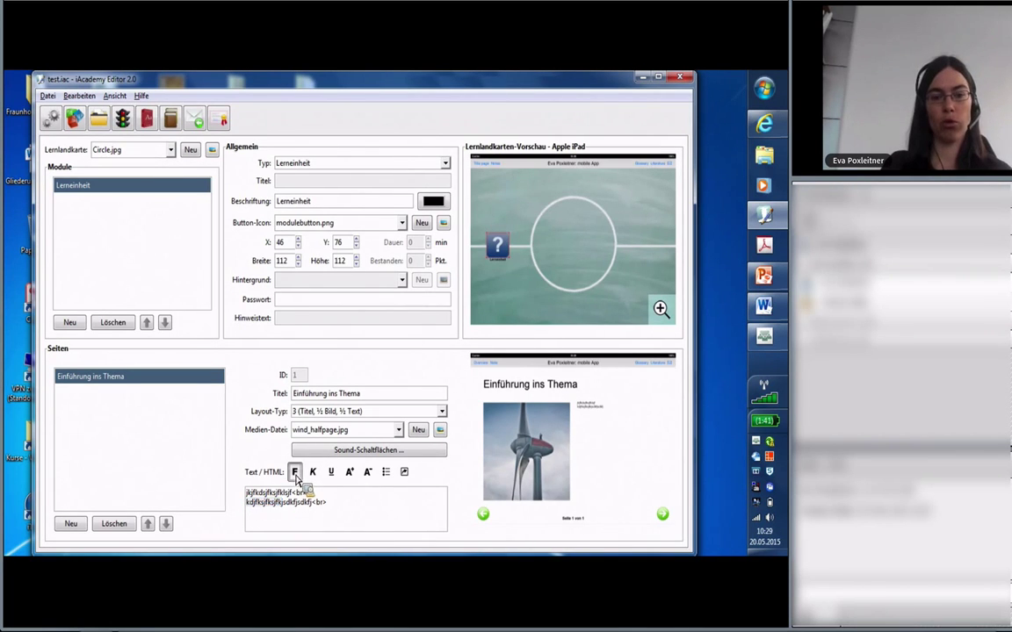
click(295, 473)
click(588, 449)
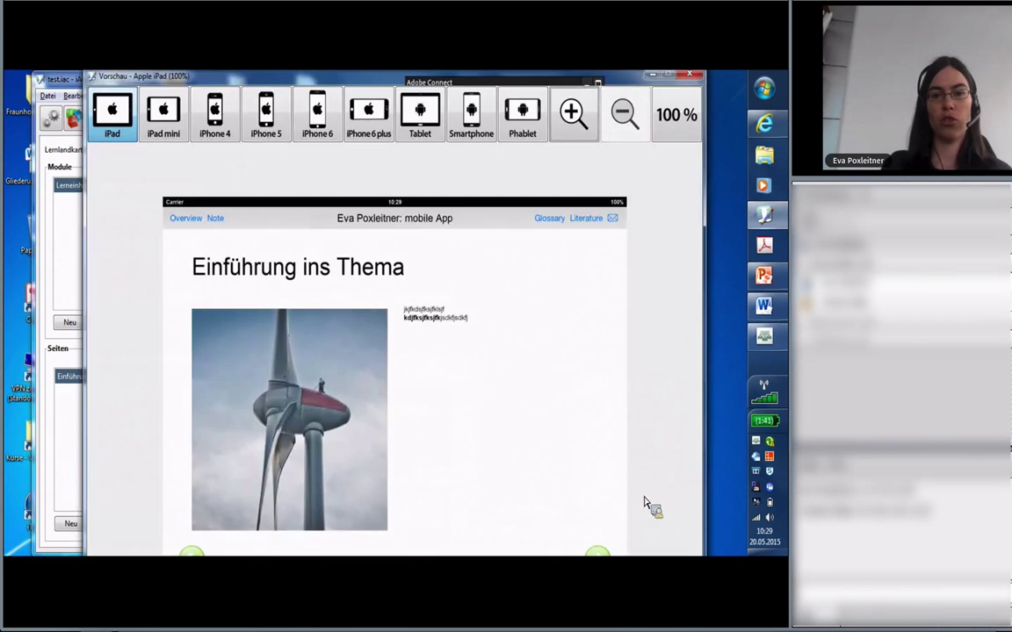
- Close the Vorschau - Apple iPad preview window
click(698, 75)
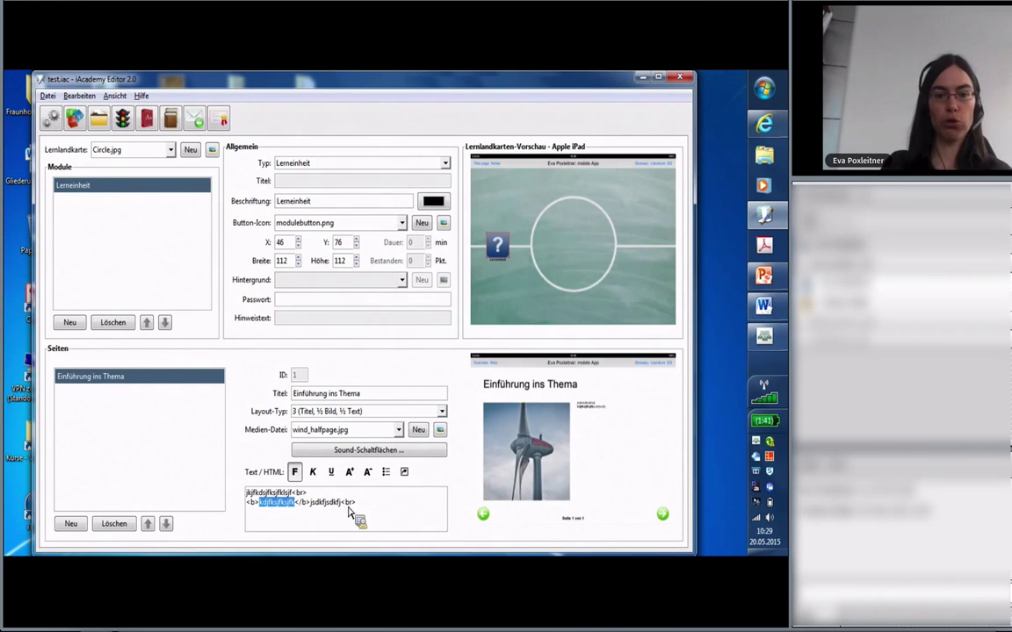
mouse_move(549, 369)
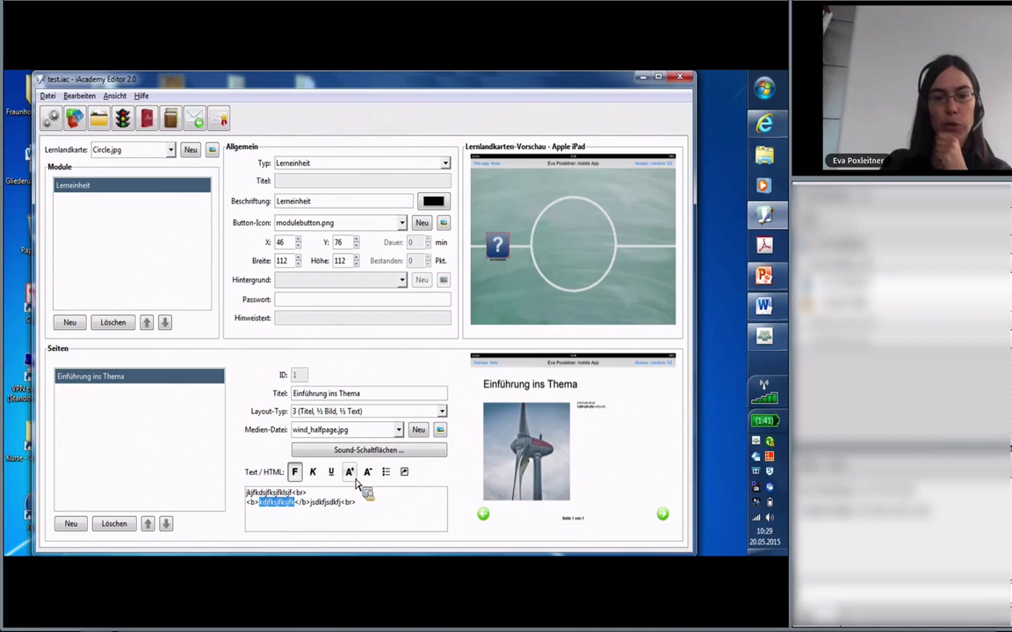
click(406, 475)
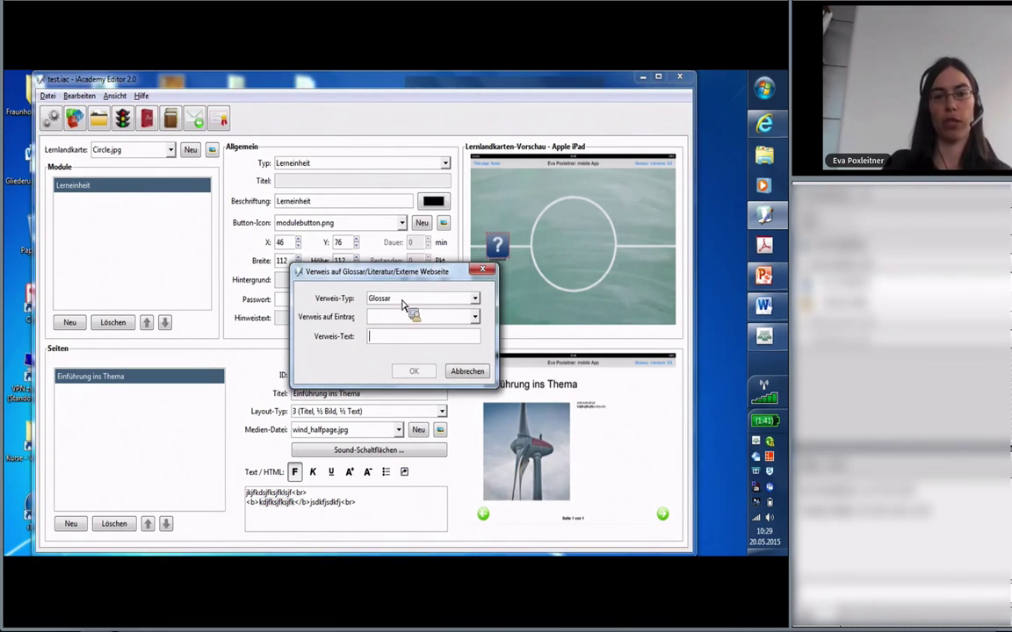
click(404, 299)
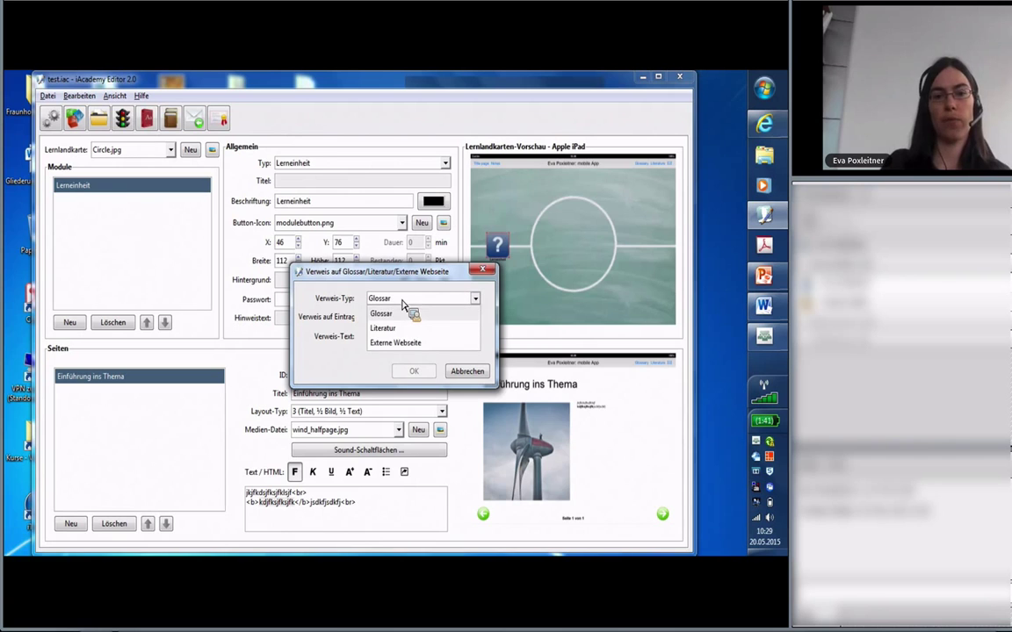
click(395, 344)
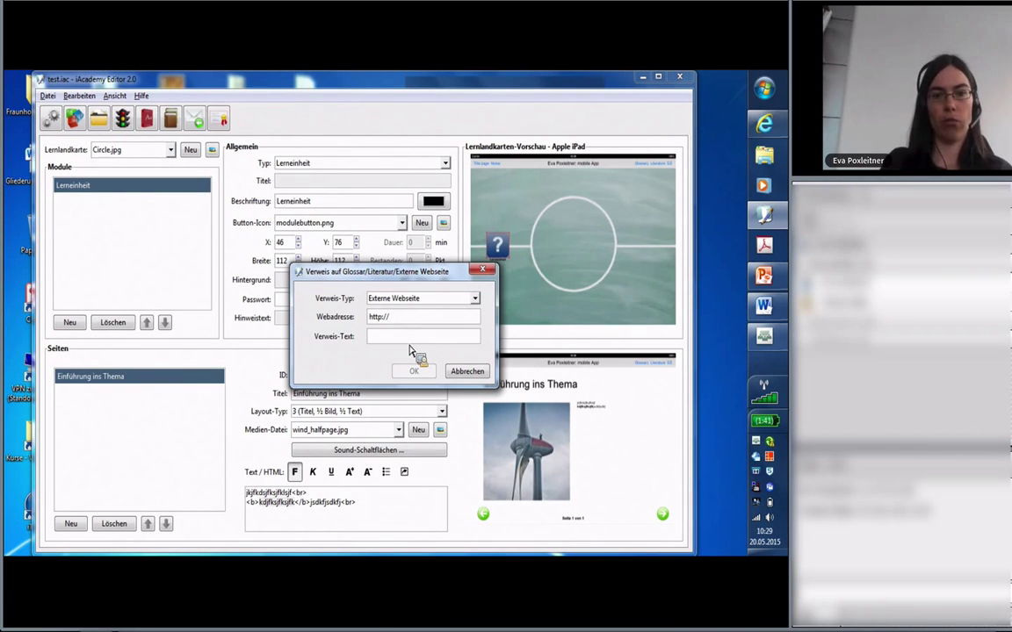
text(ww)
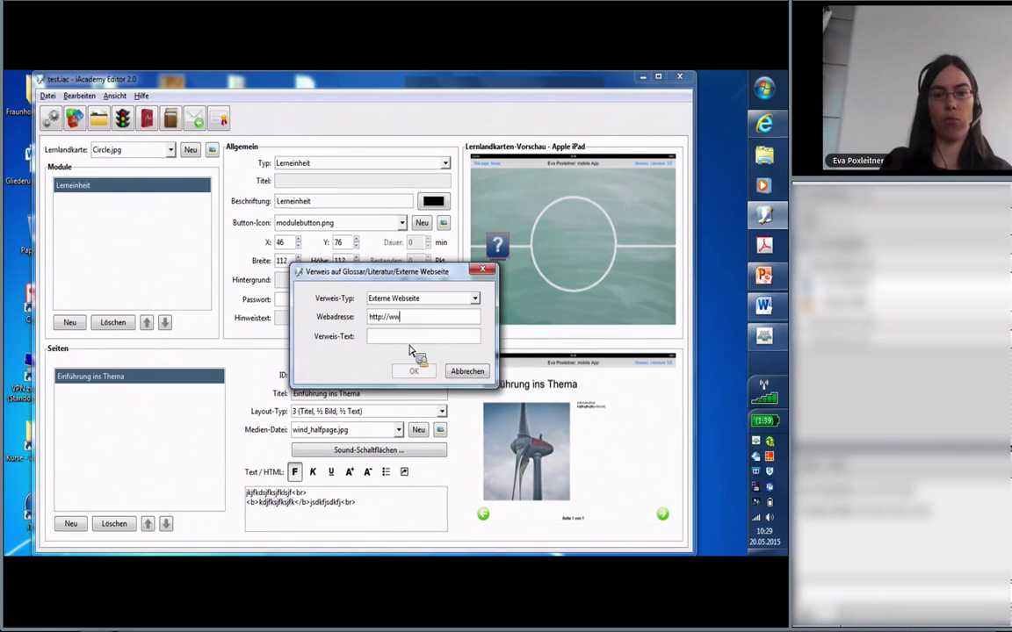
text(w.iacadem)
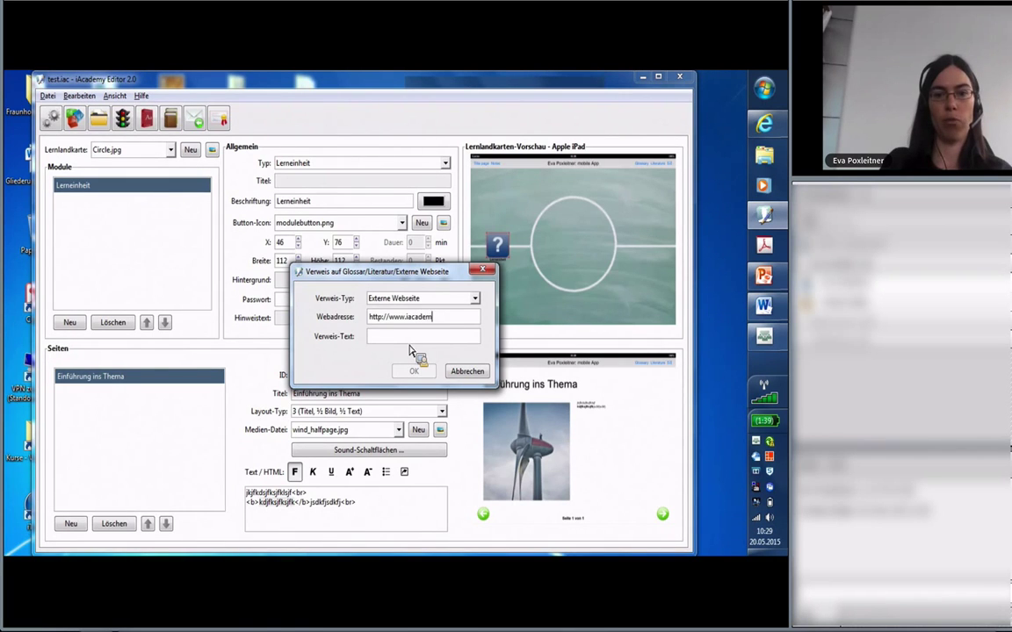
text(y.mobi)
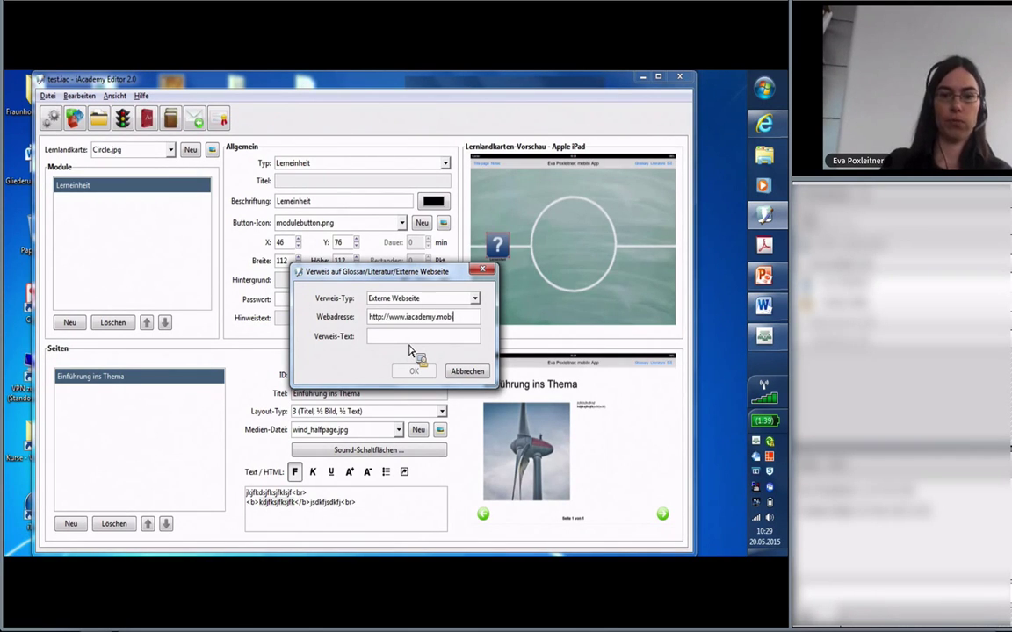
click(405, 341)
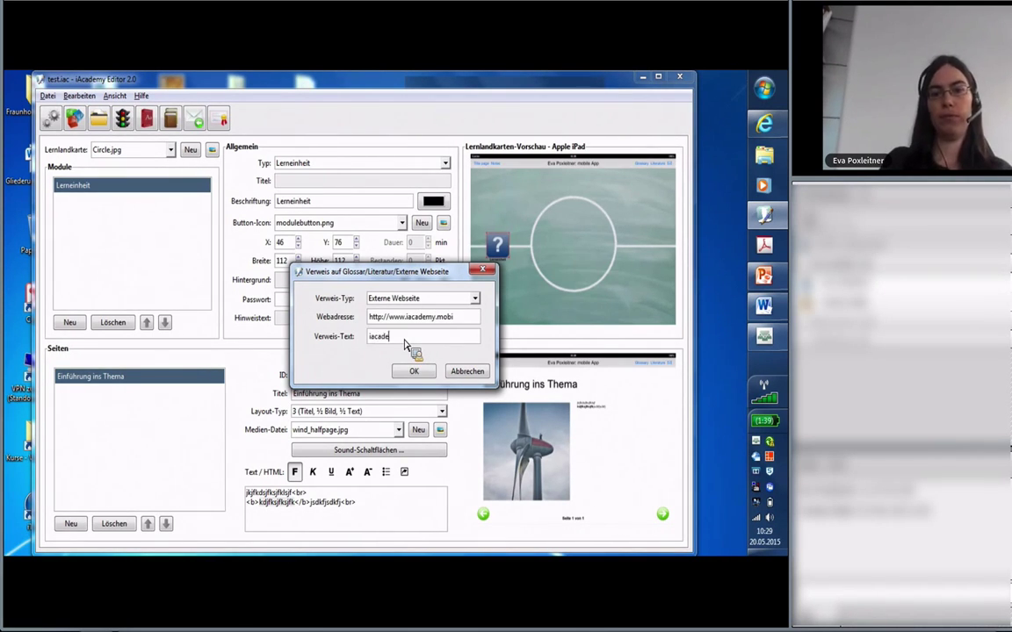
text(iacademy)
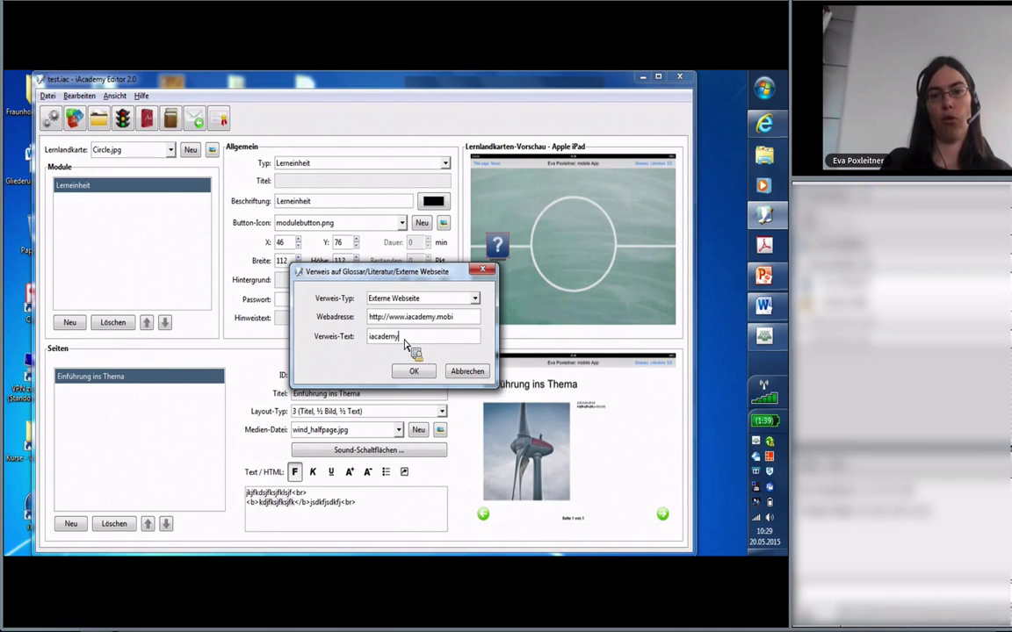
text(.mobi)
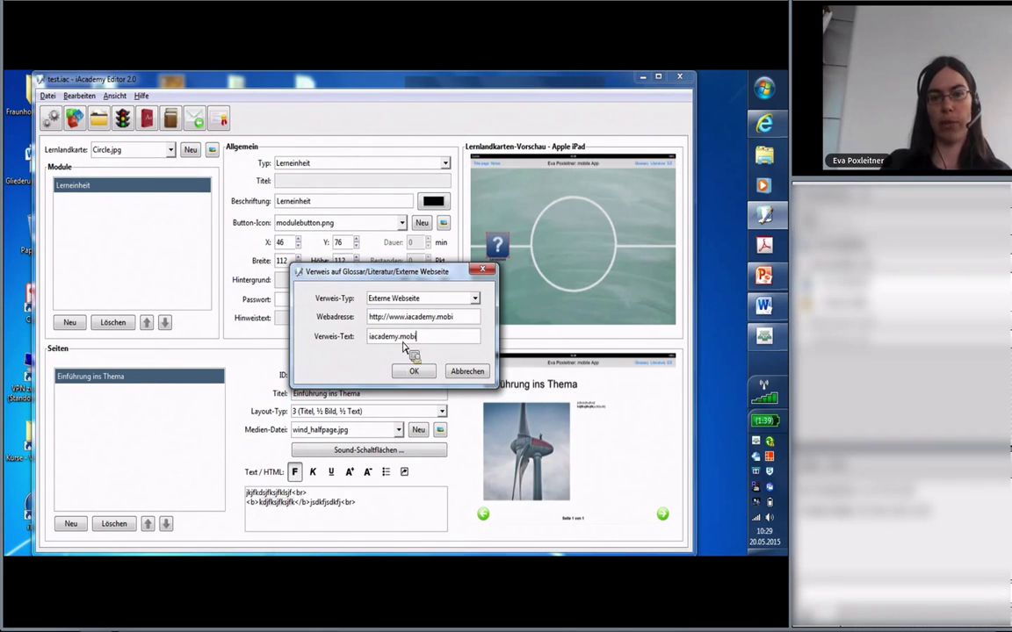
click(425, 372)
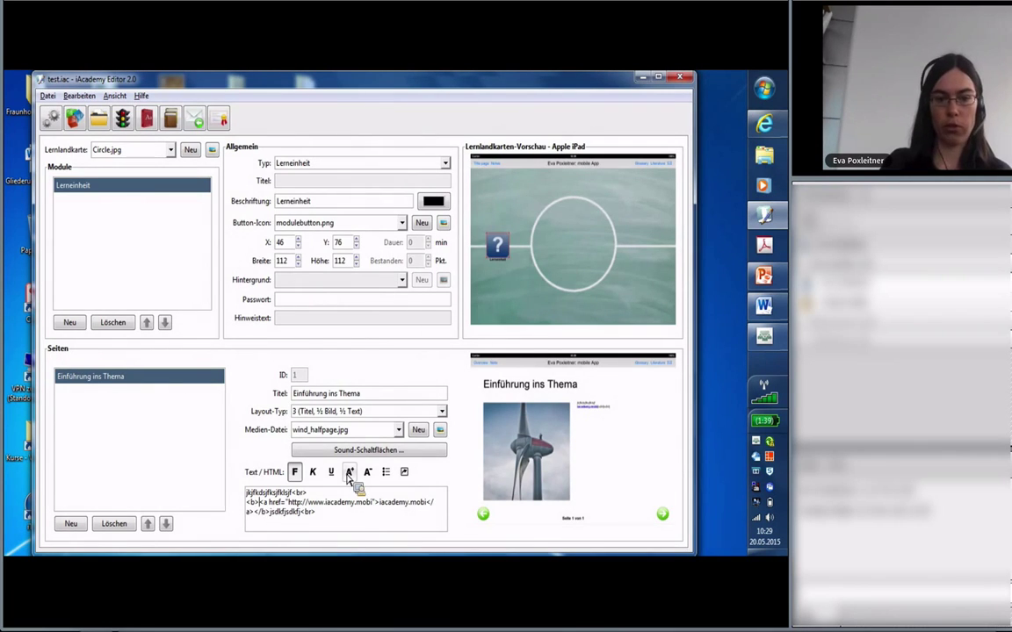
- Add line breaks before and after the iacademy.mobi link, checking each in the full-size preview
key(Return)
key(Return)
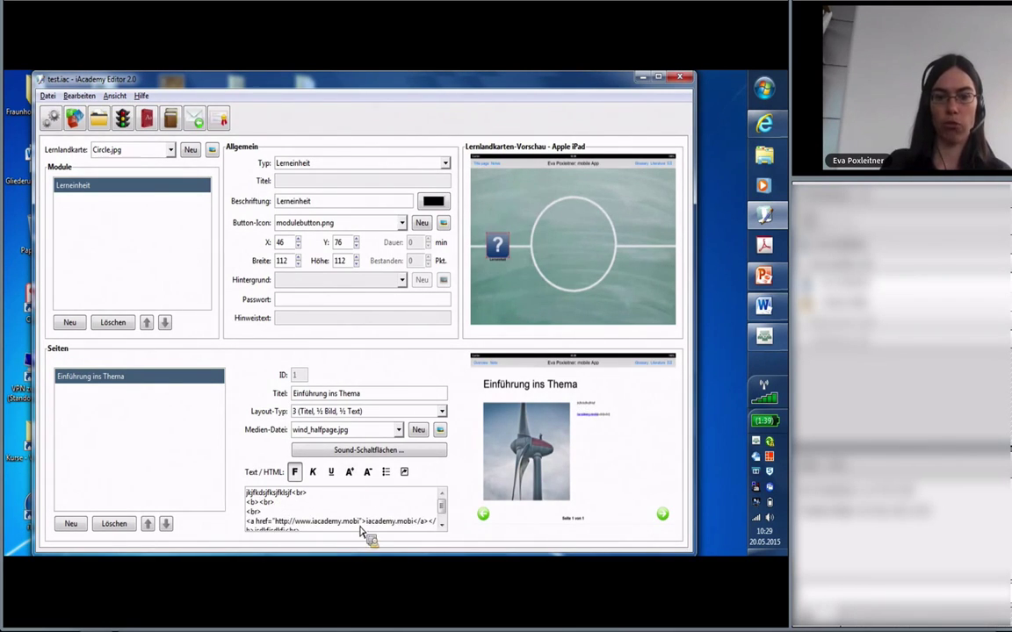
click(664, 515)
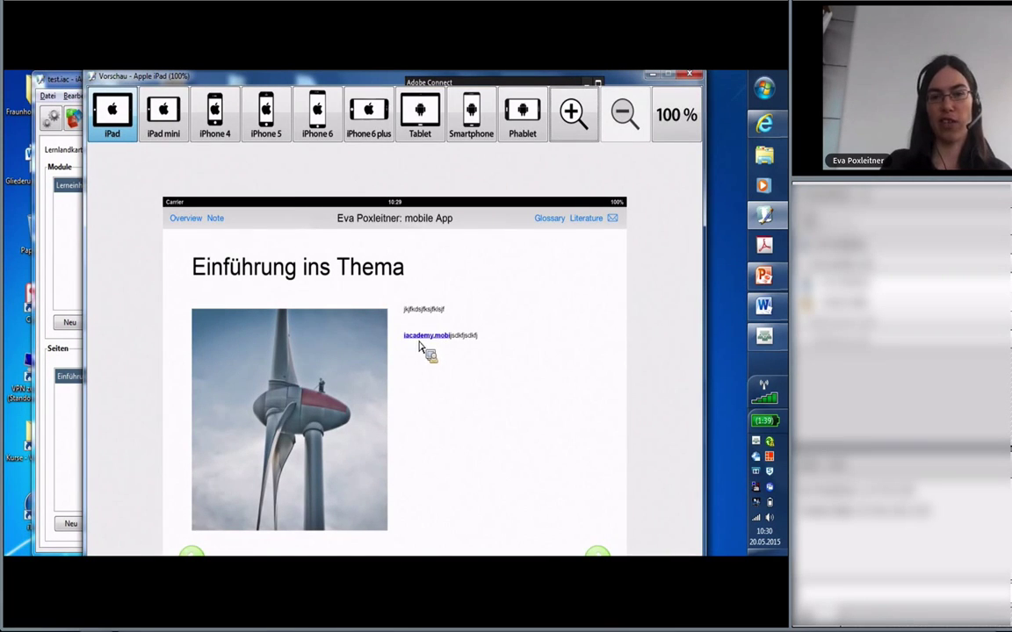
click(691, 80)
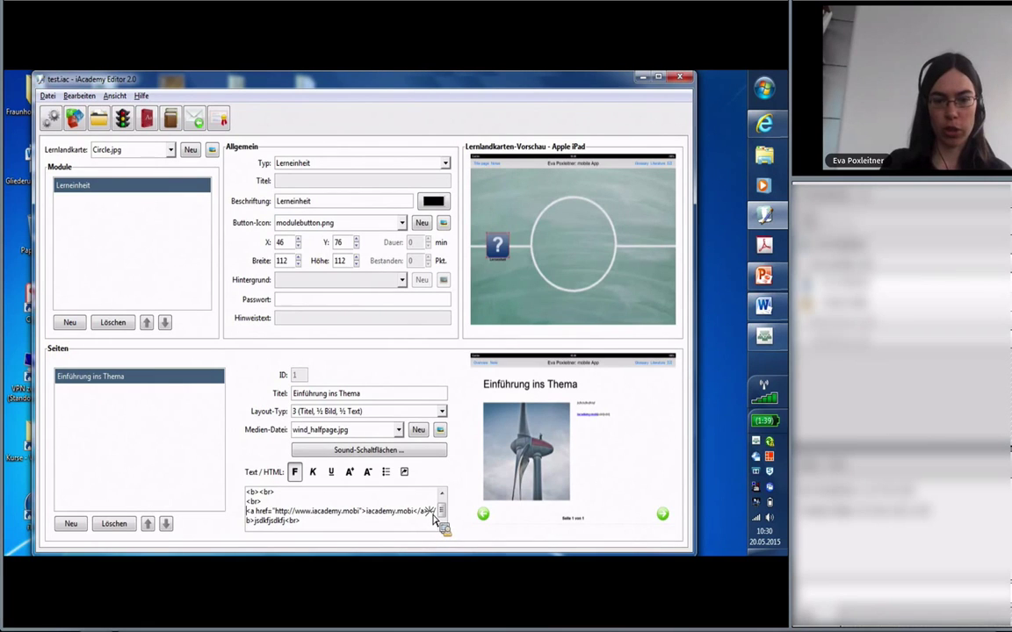
key(Return)
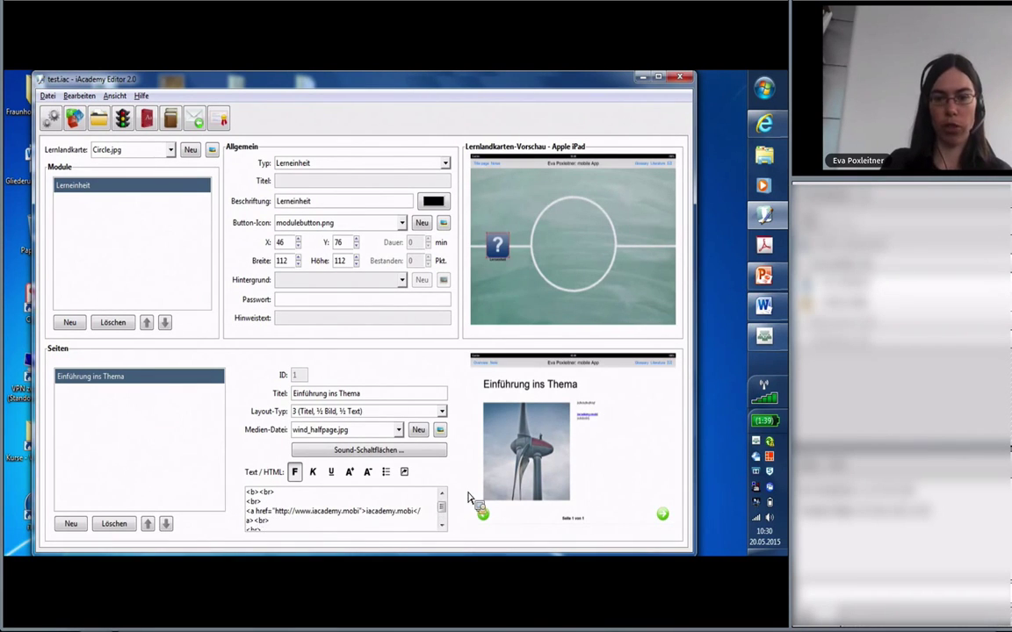
click(663, 513)
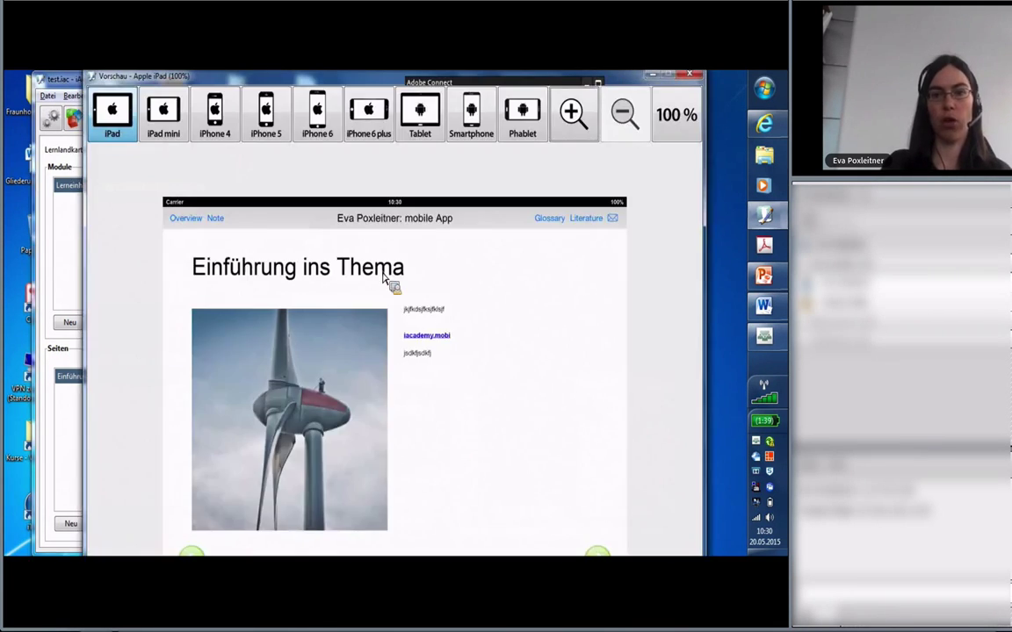
click(690, 74)
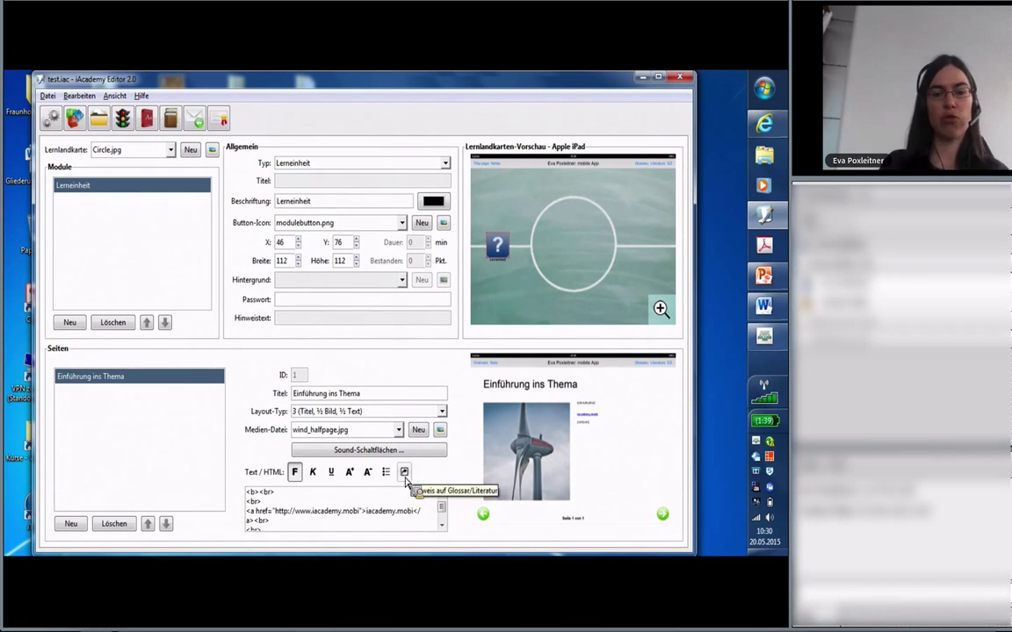
- Create the glossary entry 'Academy' with the text 'Institut für...'
click(147, 120)
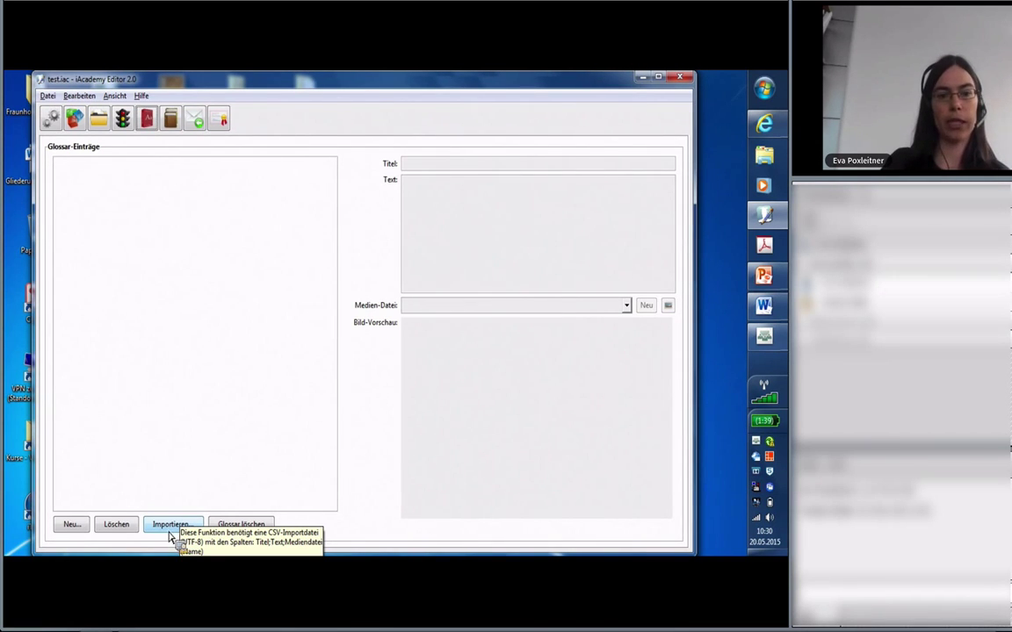
click(73, 527)
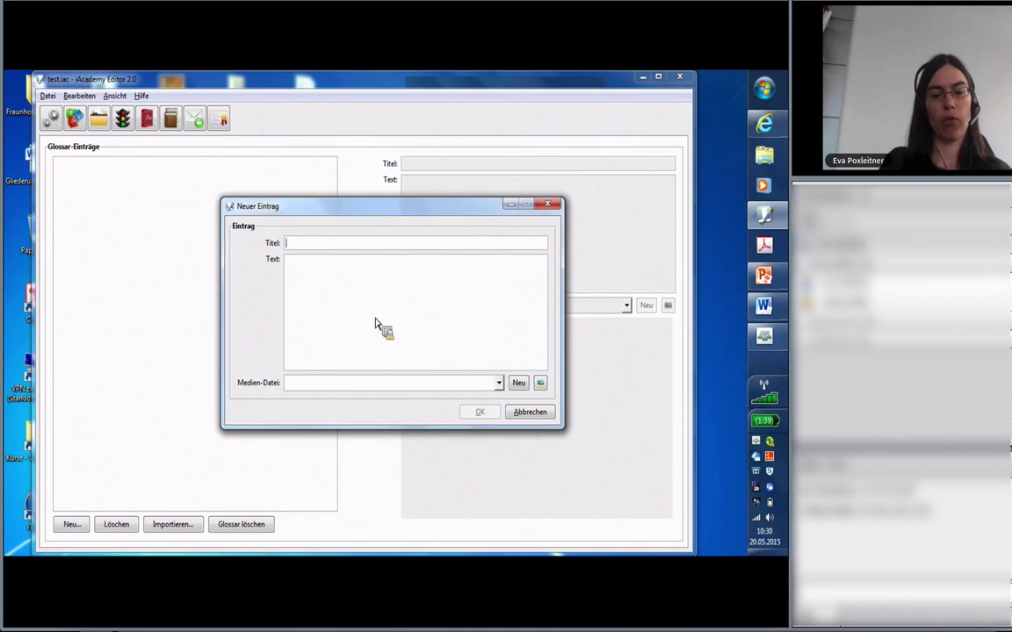
text(Acade)
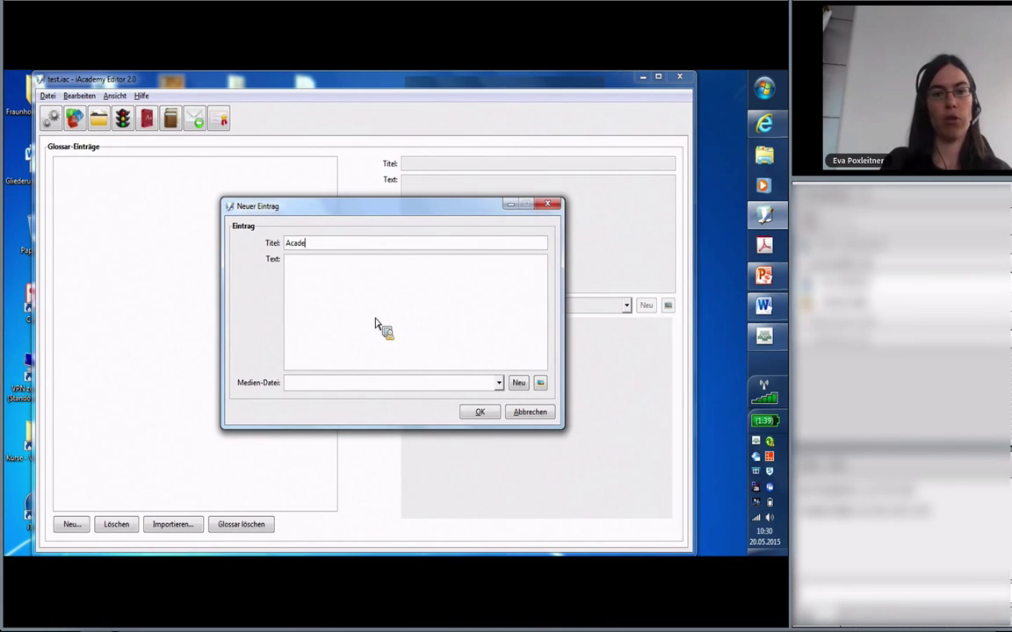
text(my)
click(380, 312)
text(In)
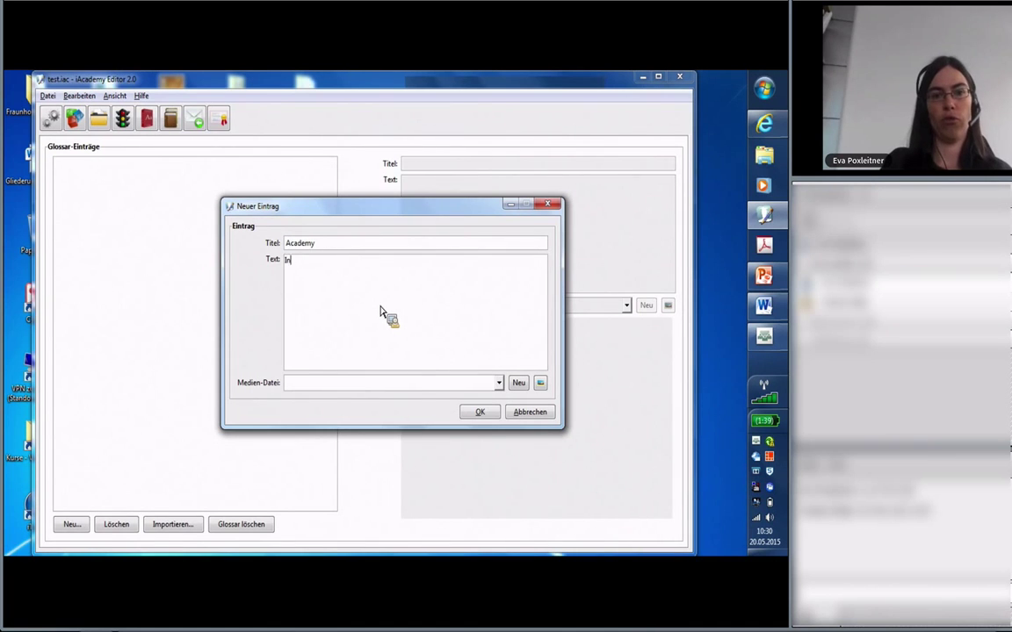
text(stitut für...)
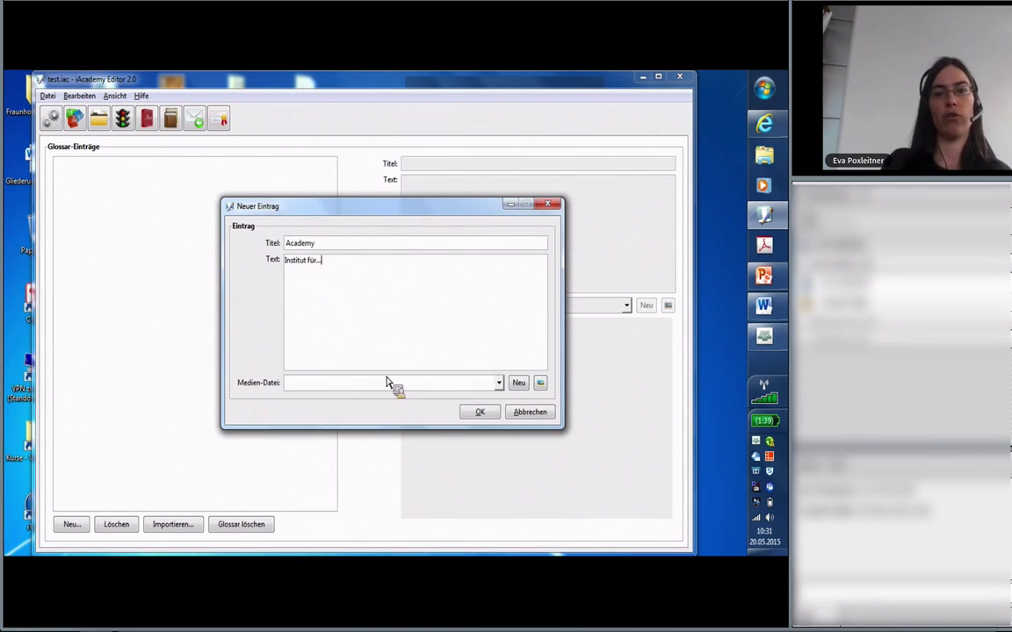
click(483, 414)
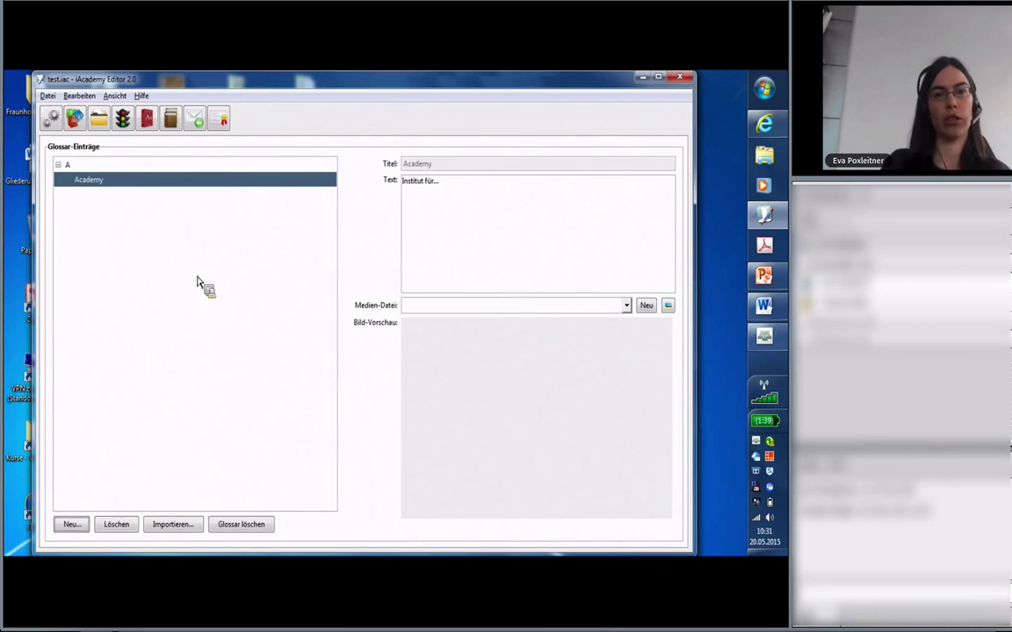
- Start a second glossary entry, abandon it, and return to the module editor
drag(32, 174, 72, 197)
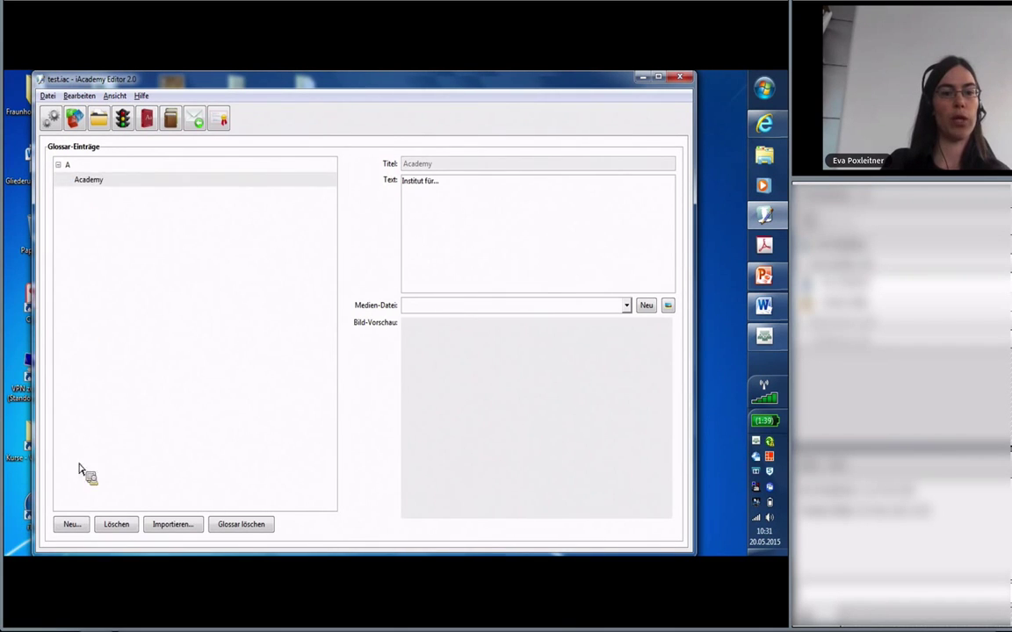
click(72, 524)
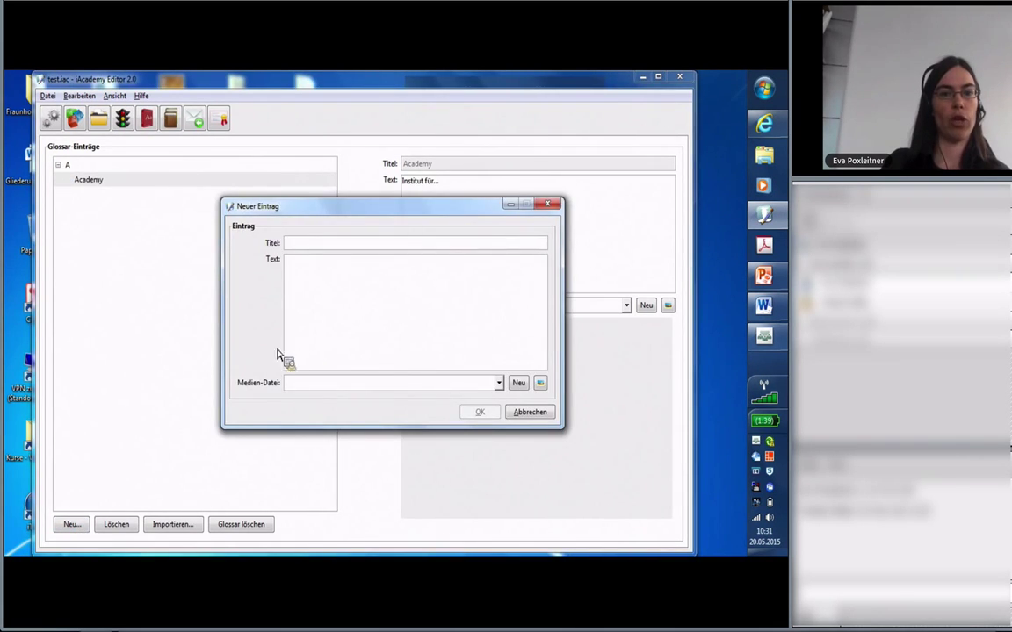
click(548, 205)
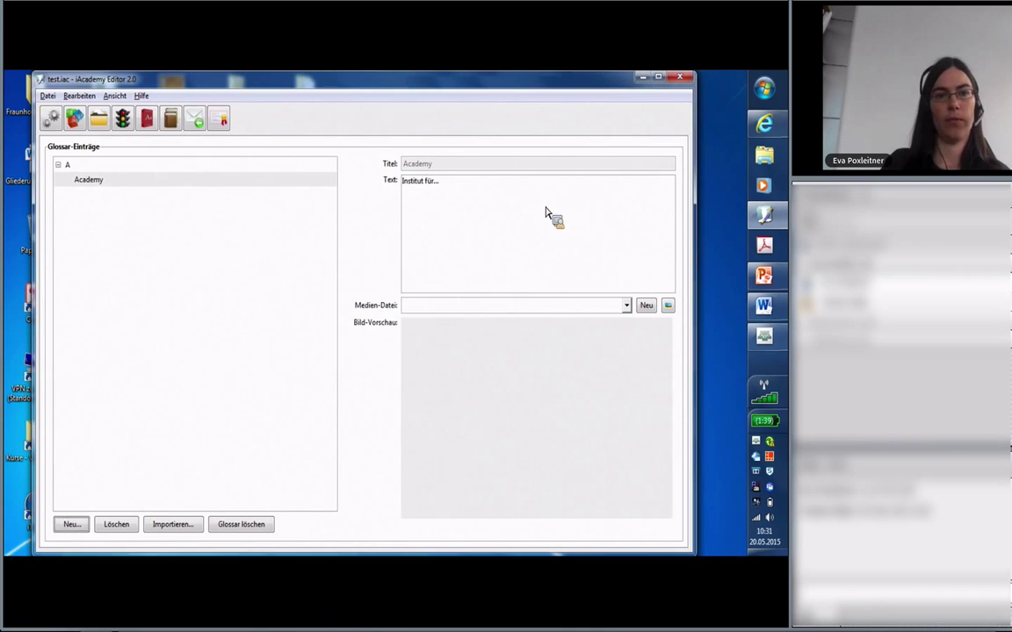
click(75, 121)
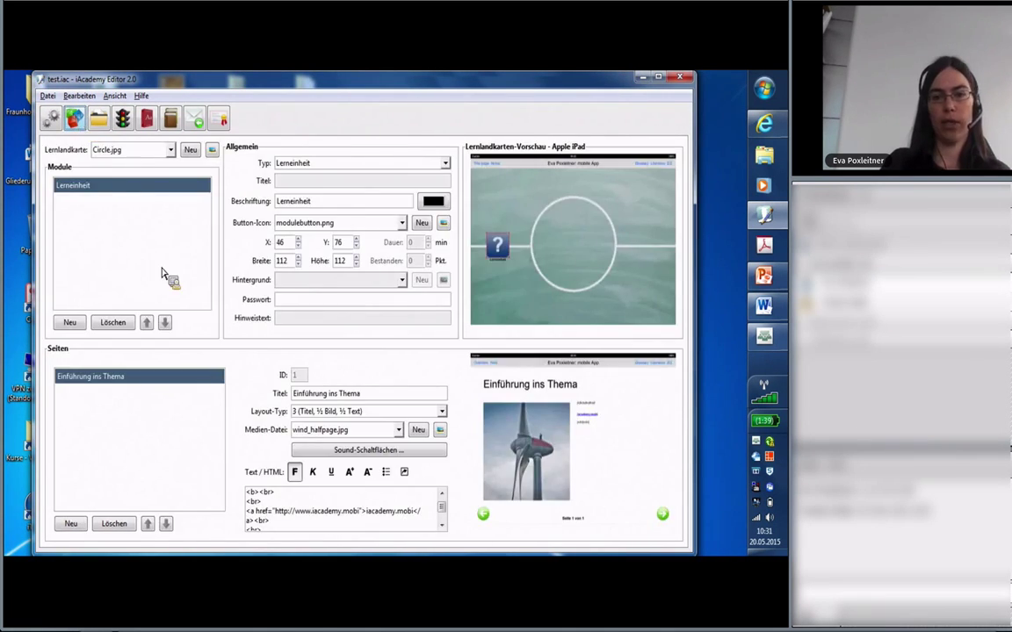
- Append a <br> and an Academy glossary link to the introduction text, then preview on iPad
click(328, 519)
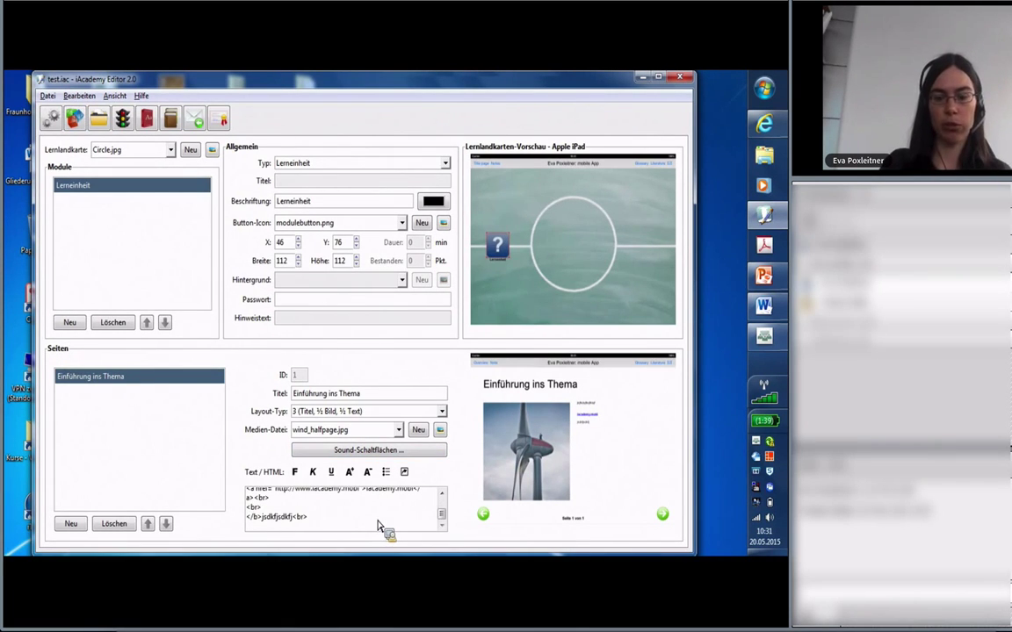
text(<br>)
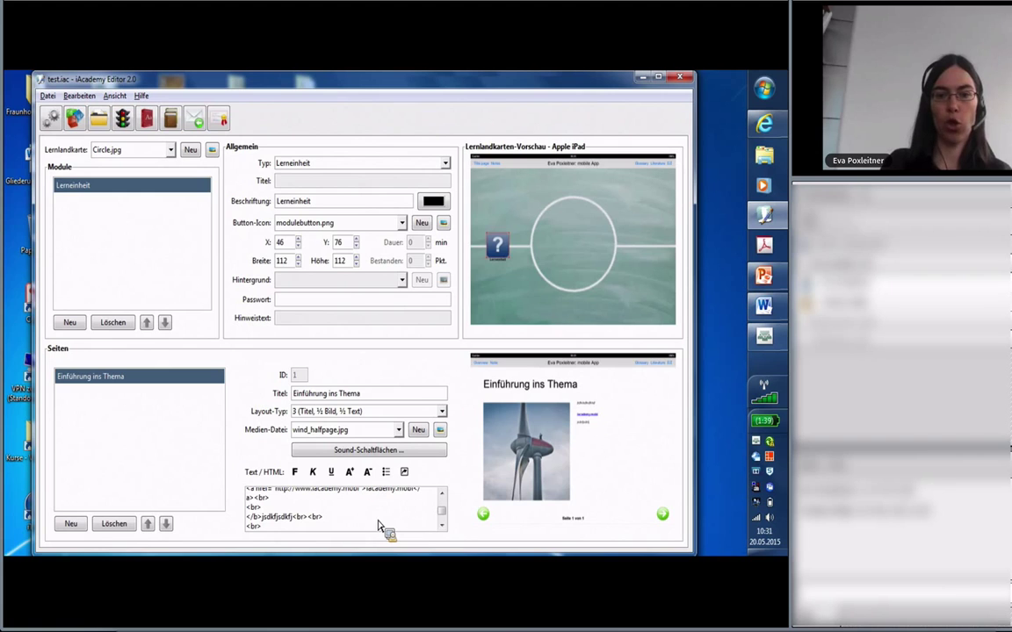
click(405, 474)
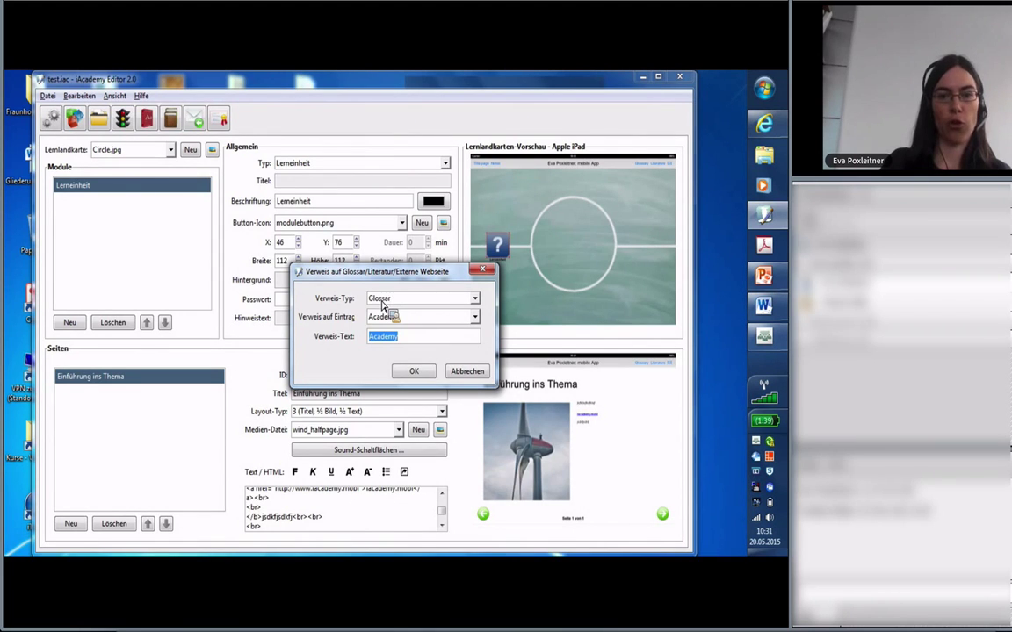
click(383, 303)
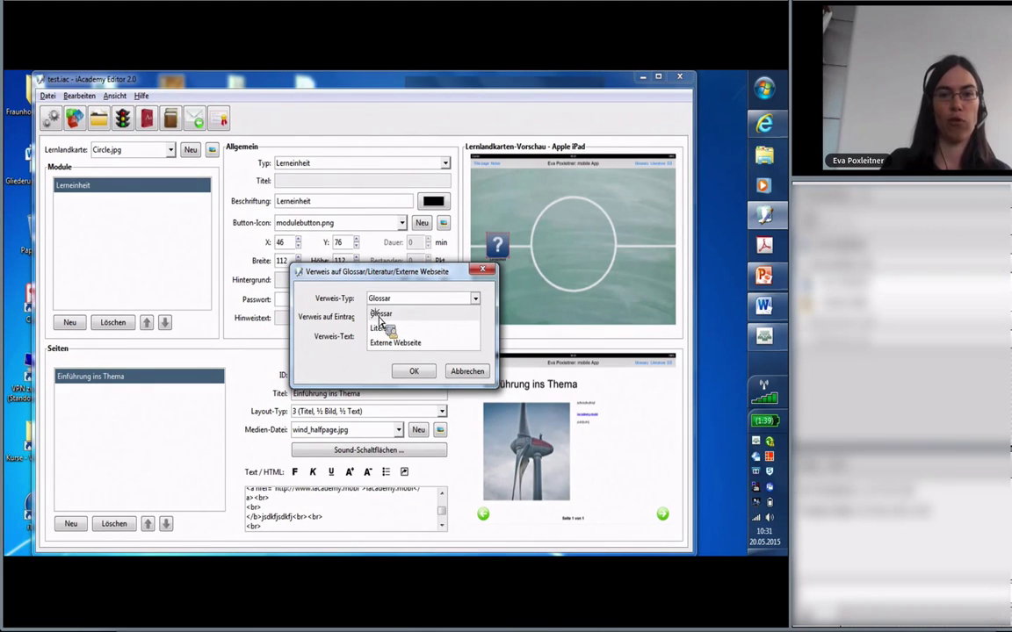
click(381, 315)
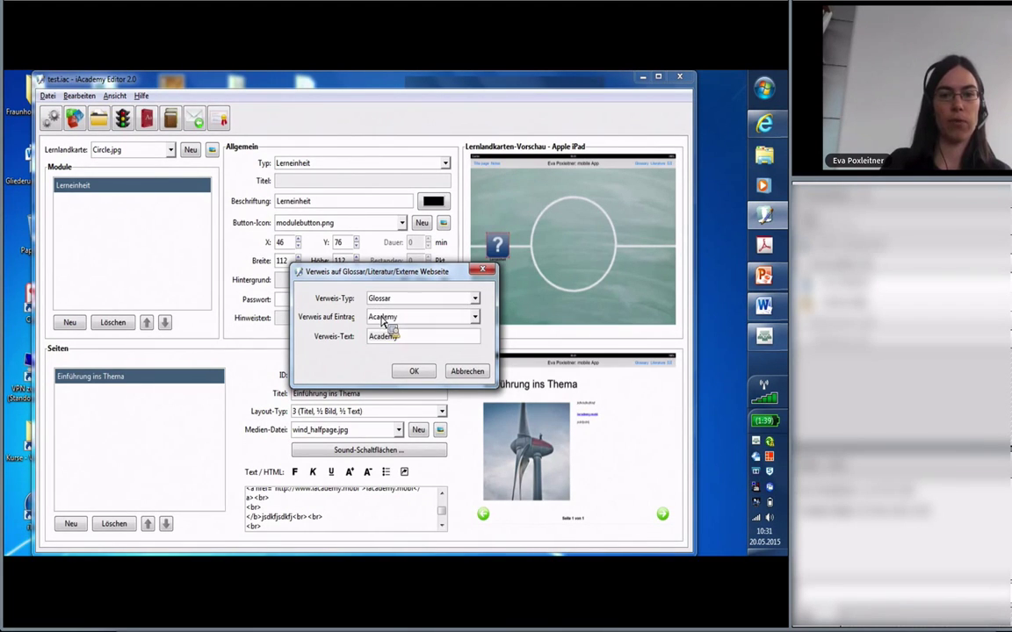
click(413, 371)
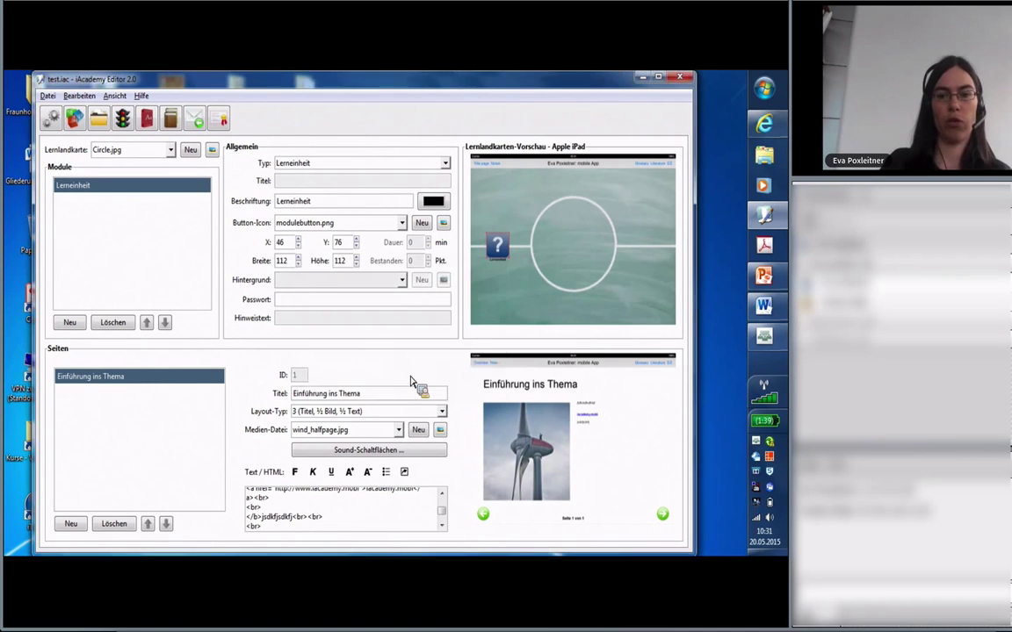
click(657, 511)
- Reposition the Vorschau - Apple iPad window, then close it with Escape
mouse_move(246, 113)
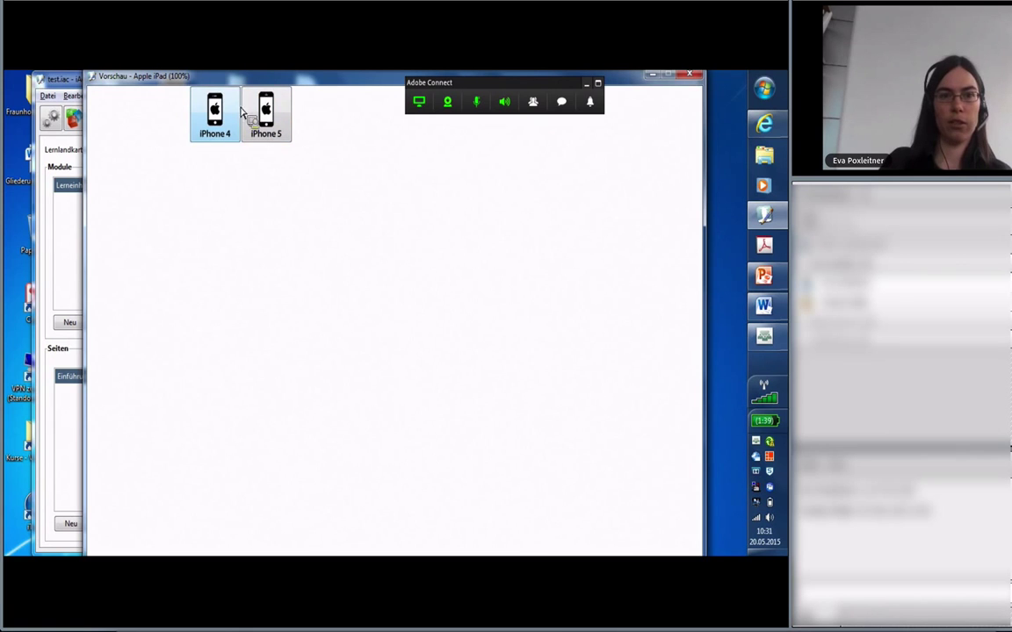
drag(263, 79, 260, 113)
mouse_move(660, 118)
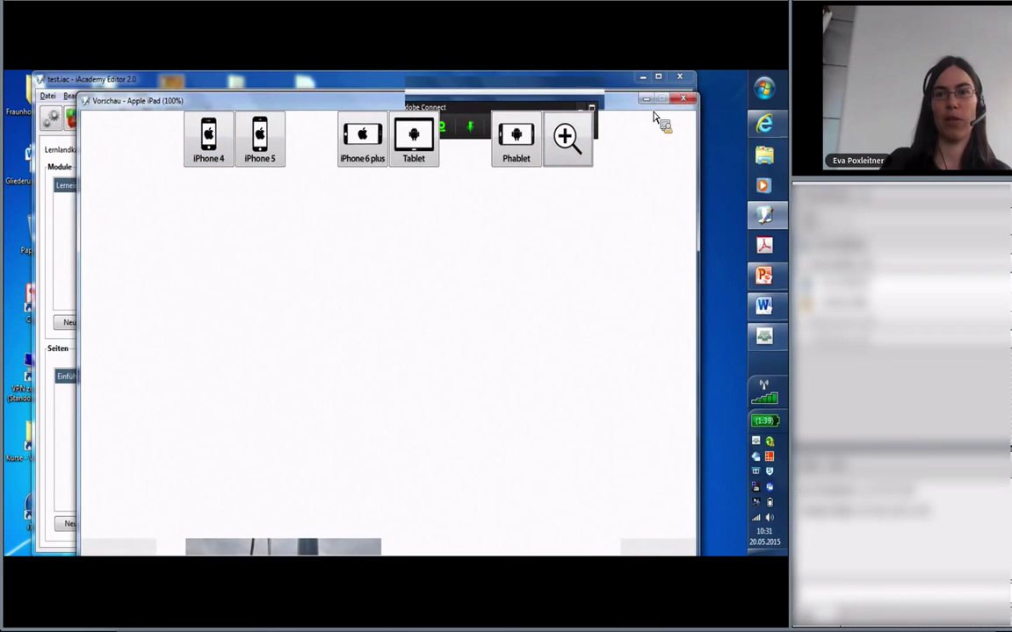
mouse_move(630, 107)
mouse_down()
mouse_move(615, 108)
mouse_move(653, 103)
mouse_move(640, 101)
mouse_up()
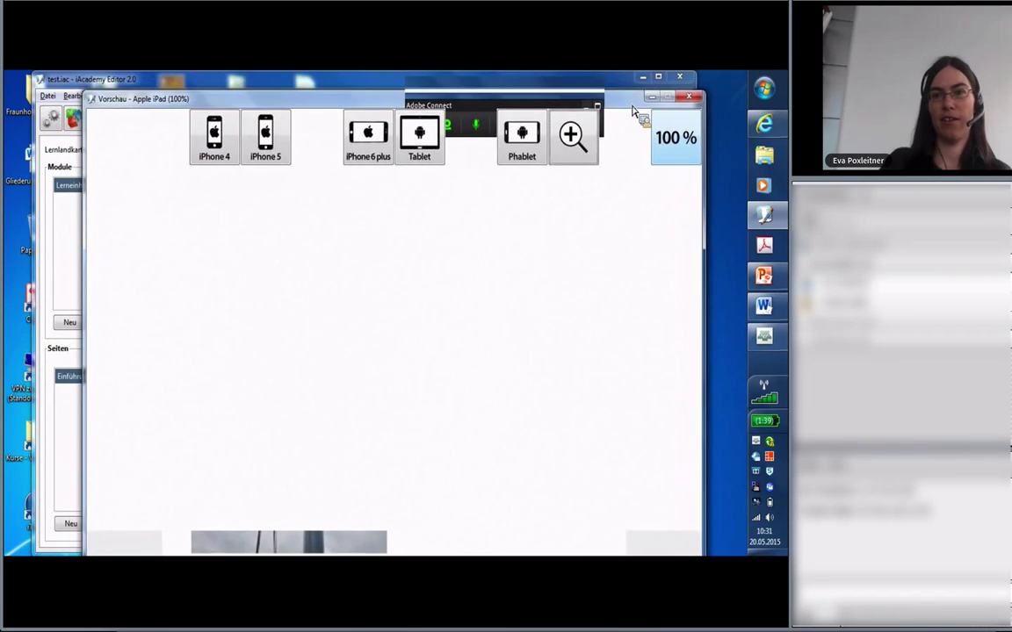
key(Escape)
mouse_move(594, 447)
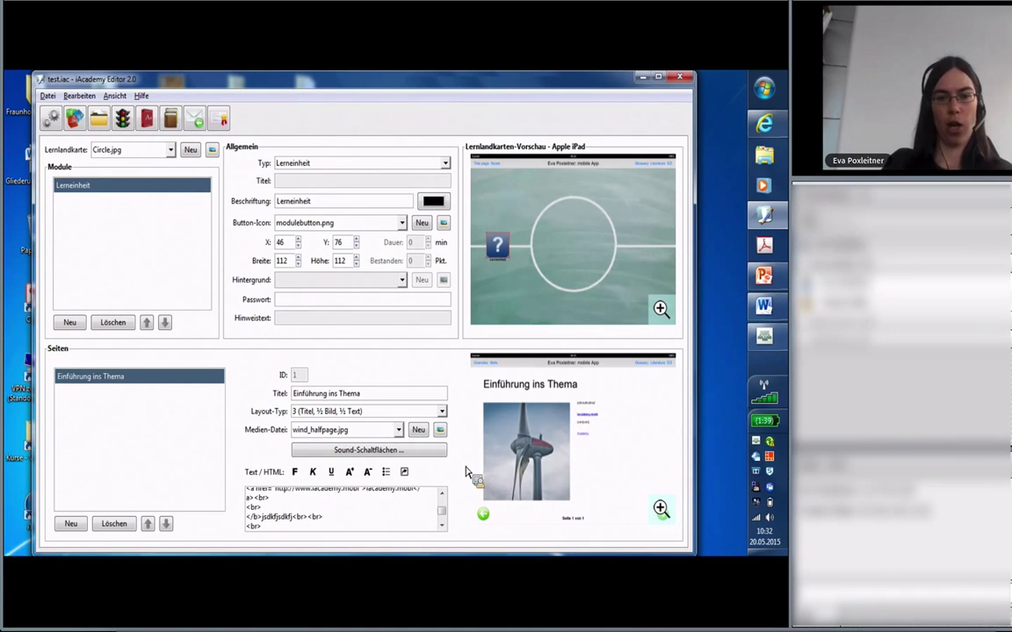
- Add a second page titled 'Jetzt gehts weiter', keeping it below Einführung ins Thema
click(74, 527)
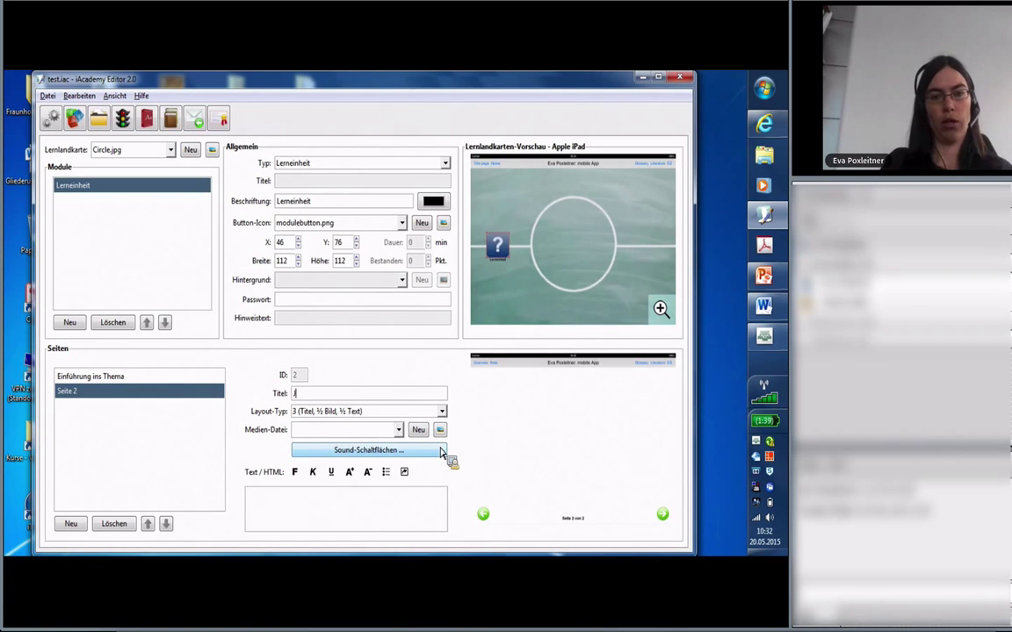
key(BackSpace)
key(BackSpace)
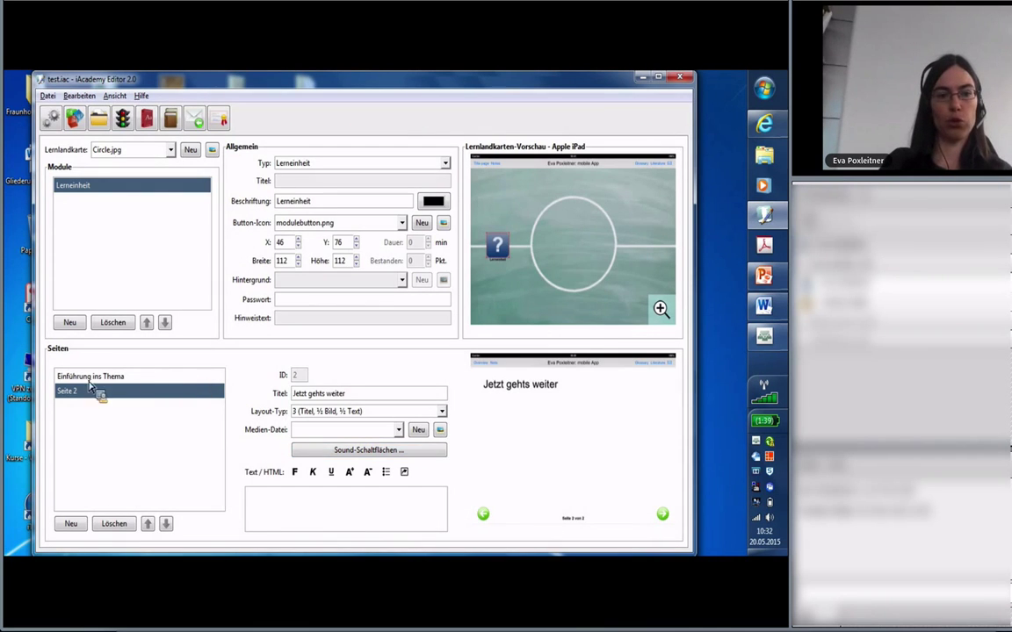
click(88, 397)
click(88, 392)
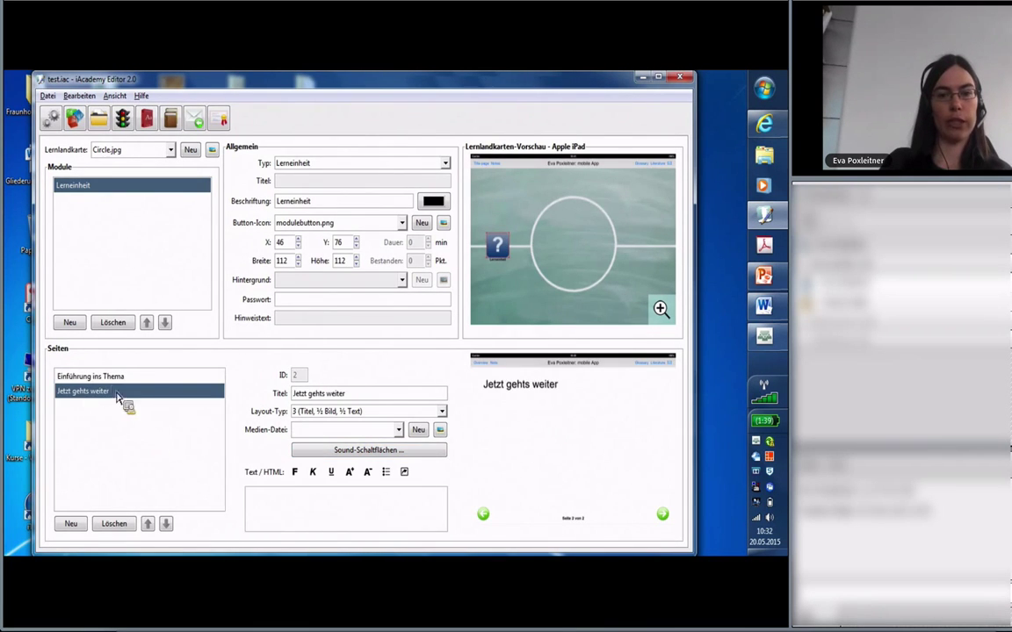
click(148, 524)
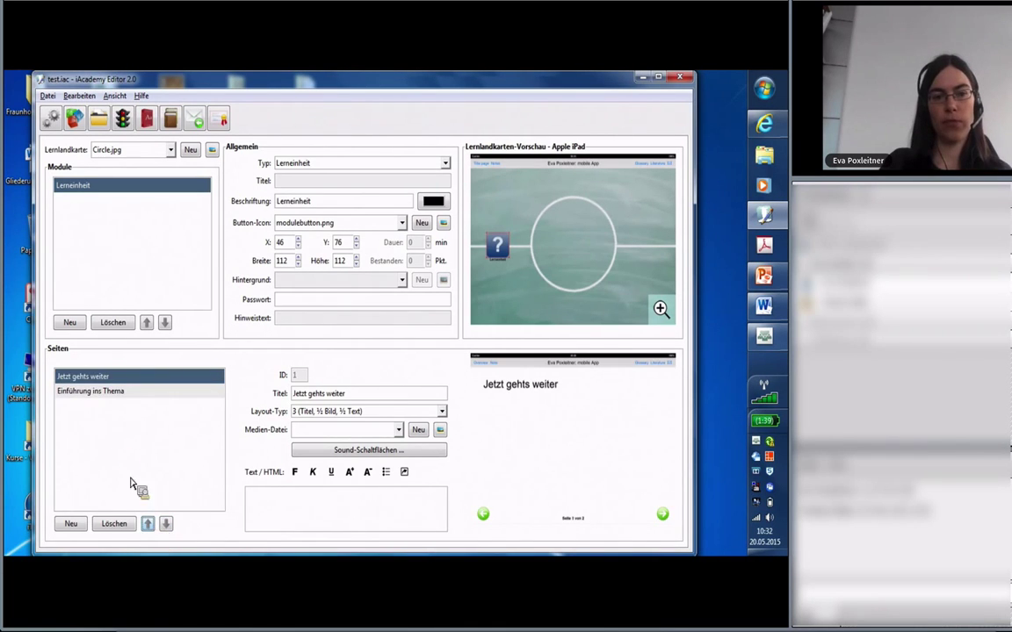
click(166, 524)
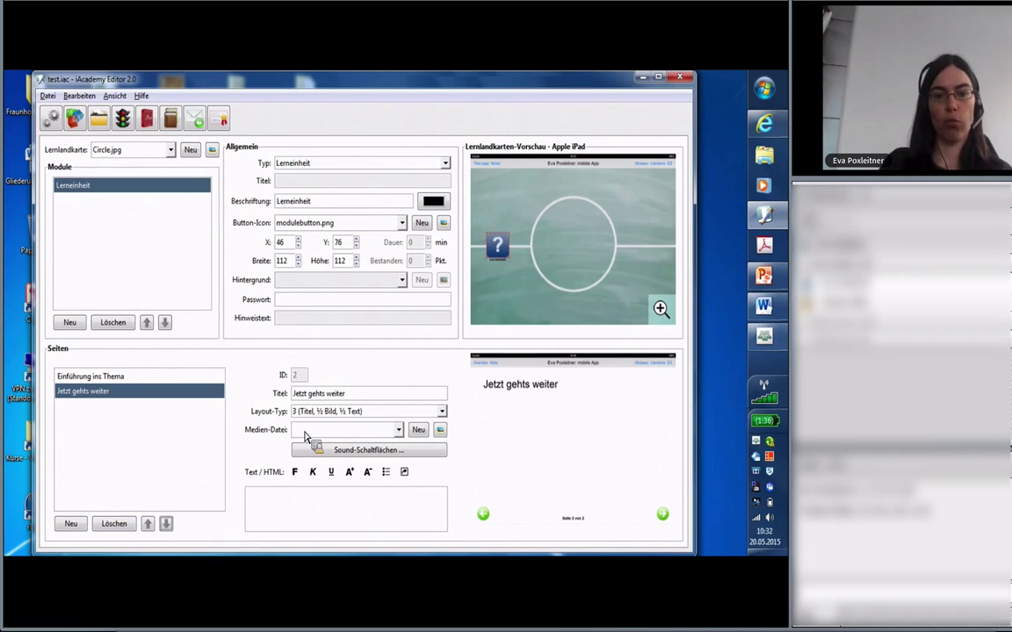
- Set the page's layout to 4 (Titel, ¾ Bild, ¼ Text)
click(323, 413)
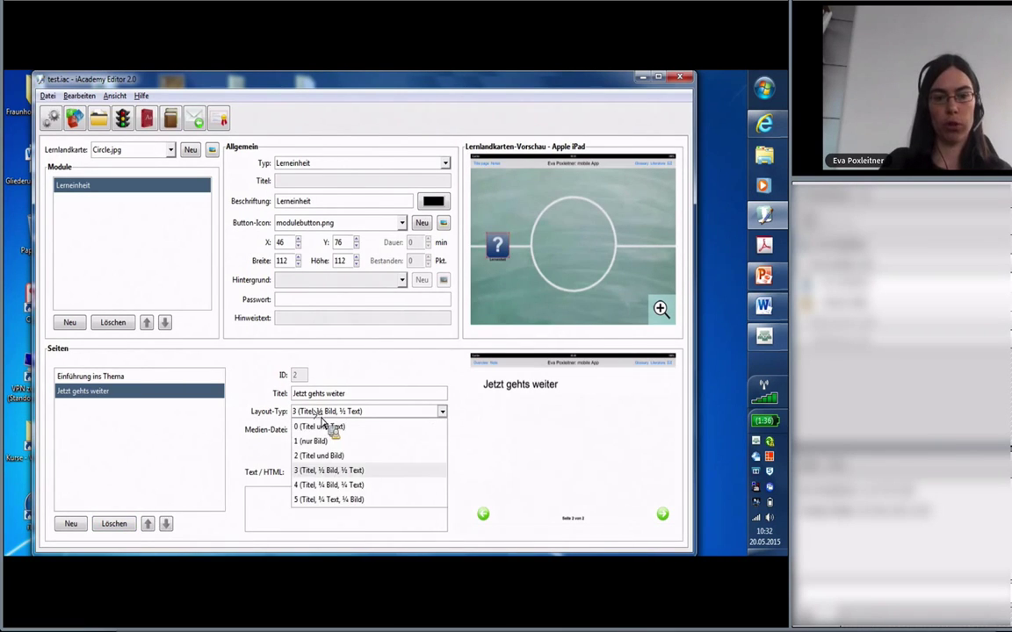
click(331, 486)
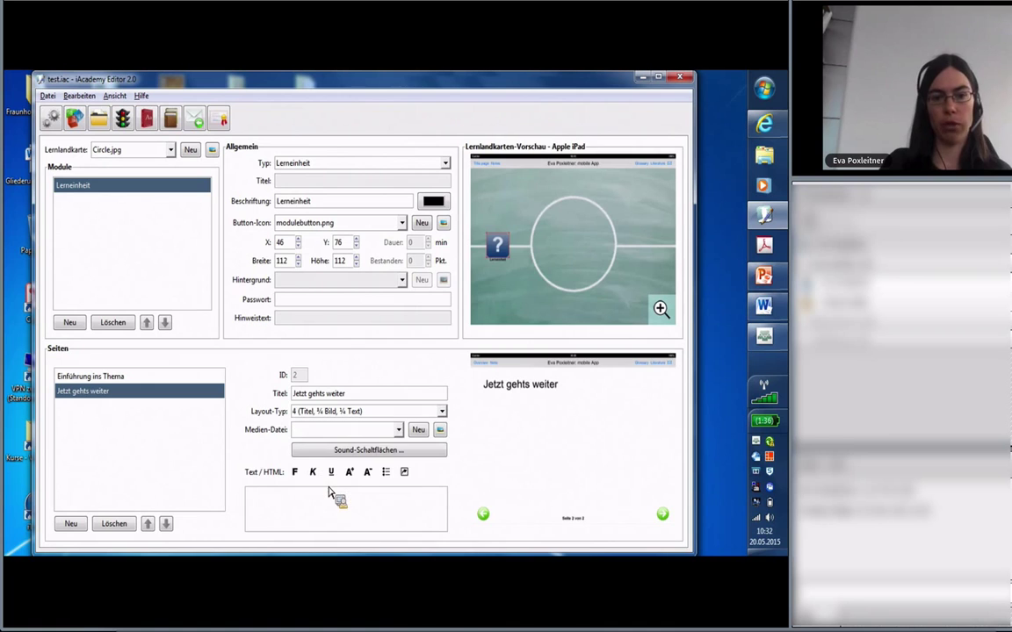
click(416, 430)
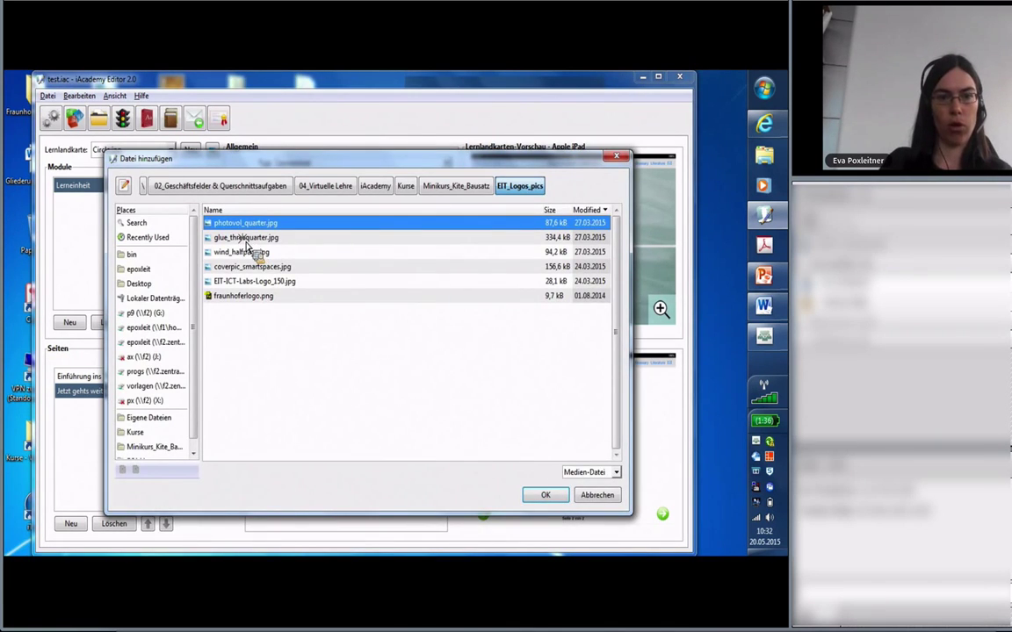
- Set glue_threequarter.jpg as the page image and check it in the full-size preview
click(249, 241)
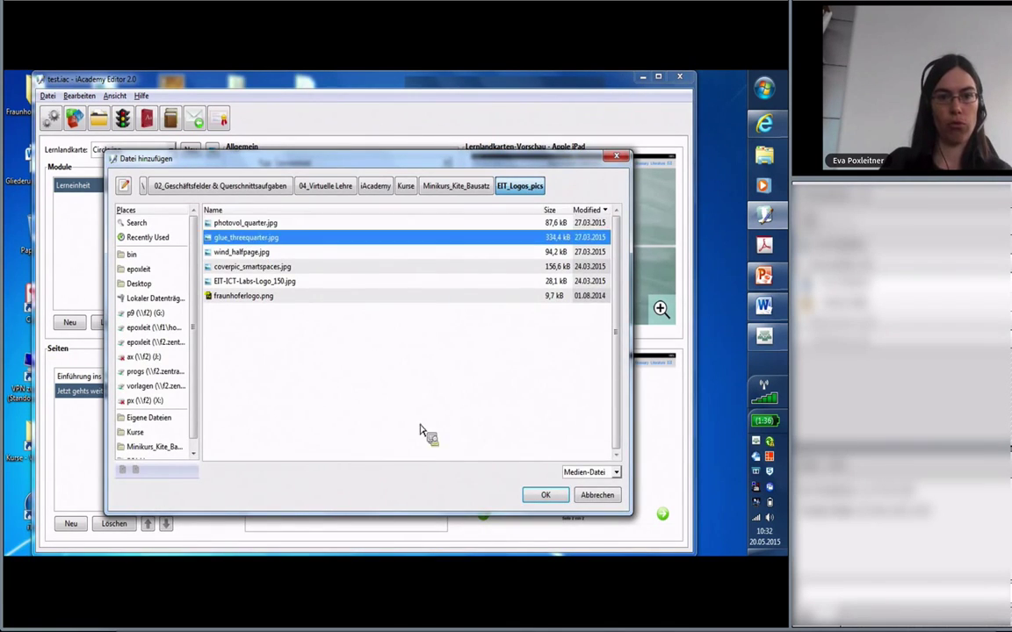
click(561, 498)
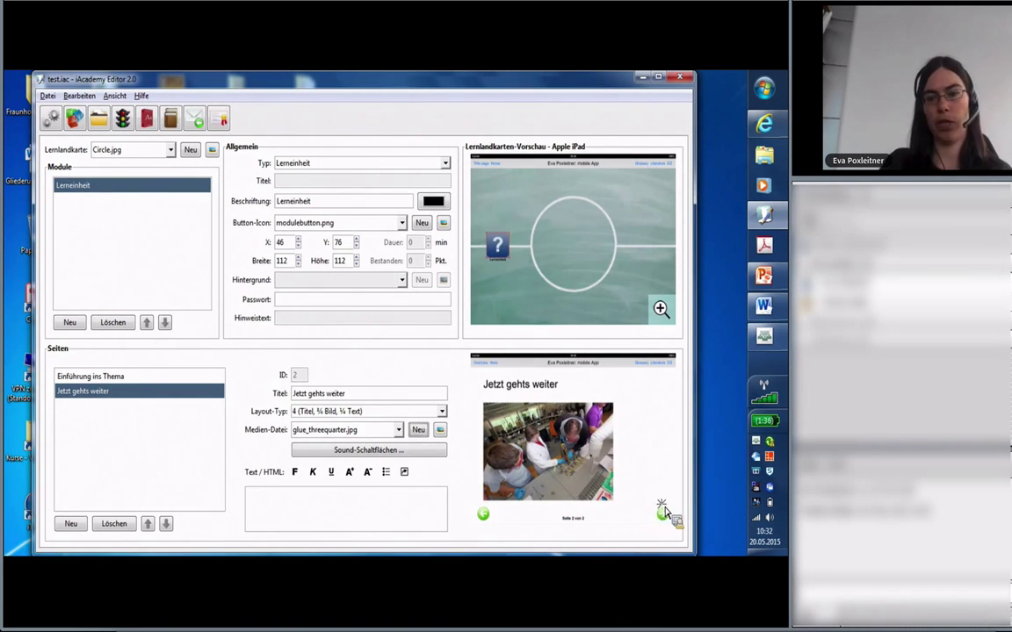
click(661, 509)
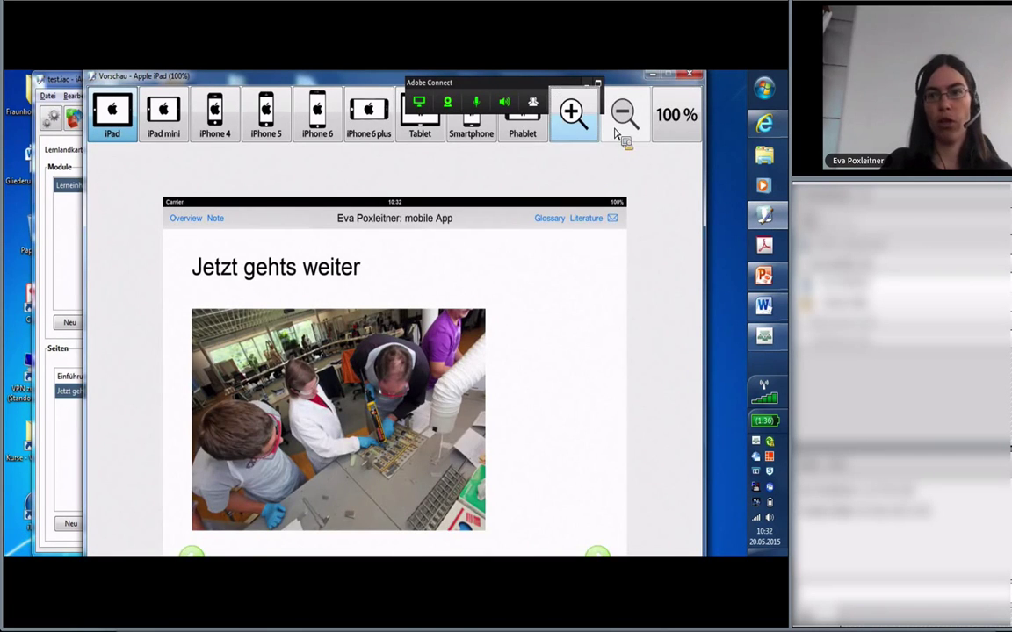
click(691, 76)
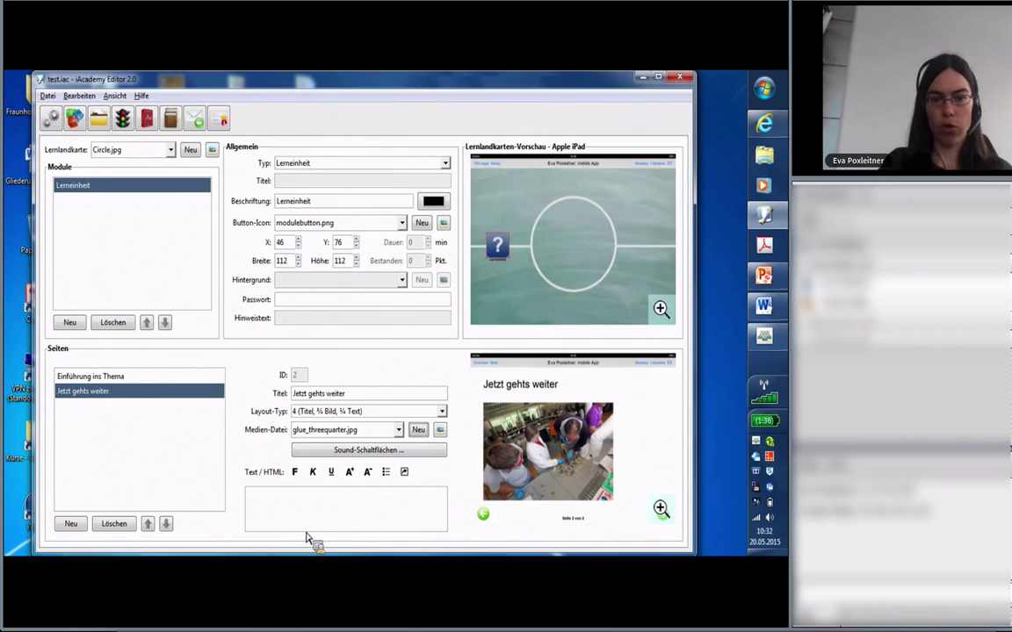
- Enter placeholder text 'dkfjksjdfksdfl' on its own line in the page's Text/HTML box
text(dkfjks)
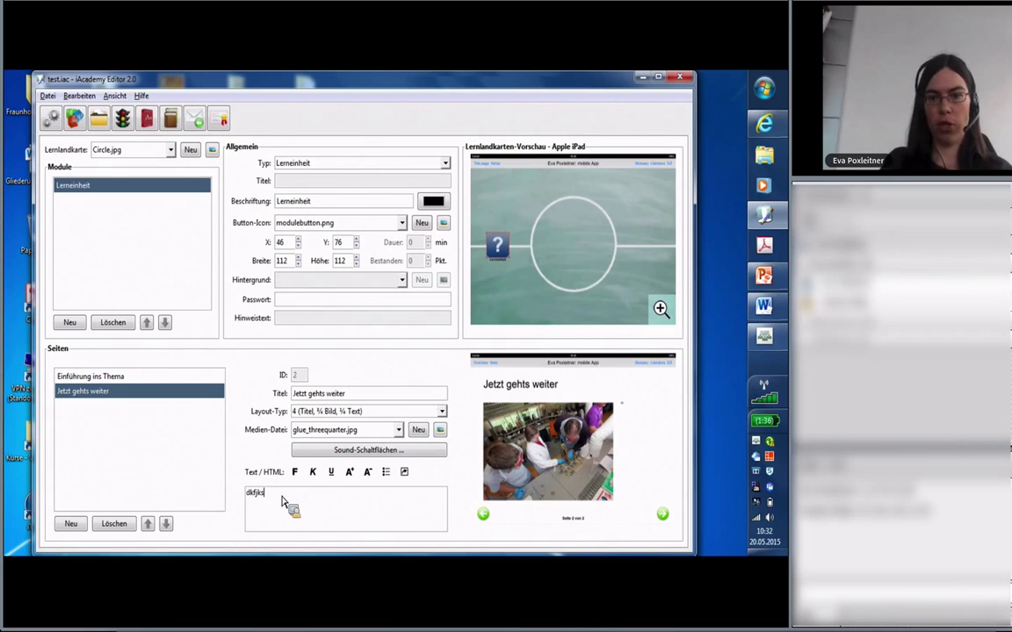
text(jdfksdfl)
key(Return)
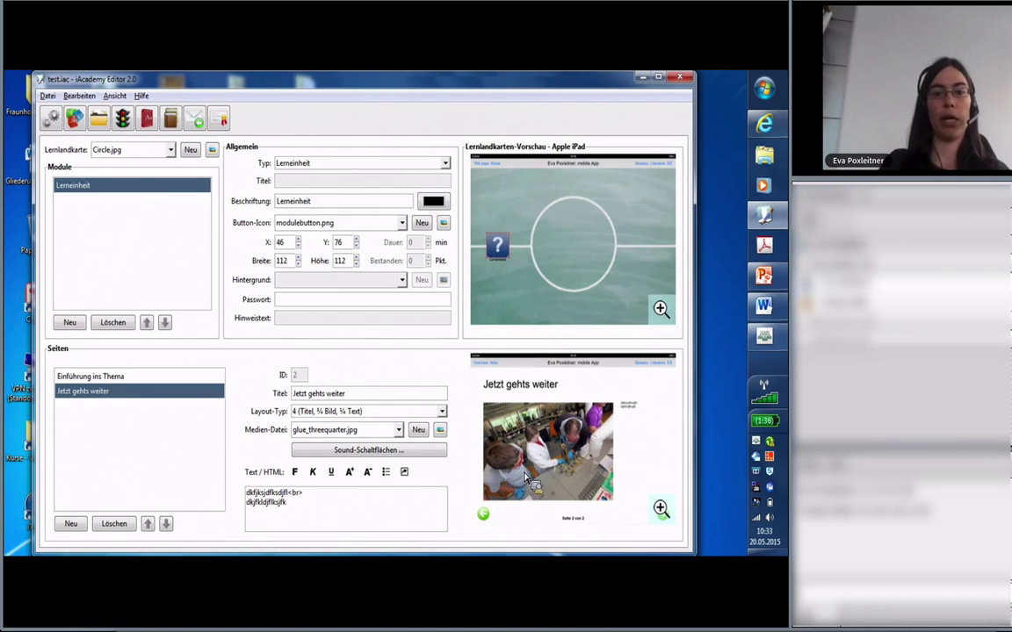
click(322, 453)
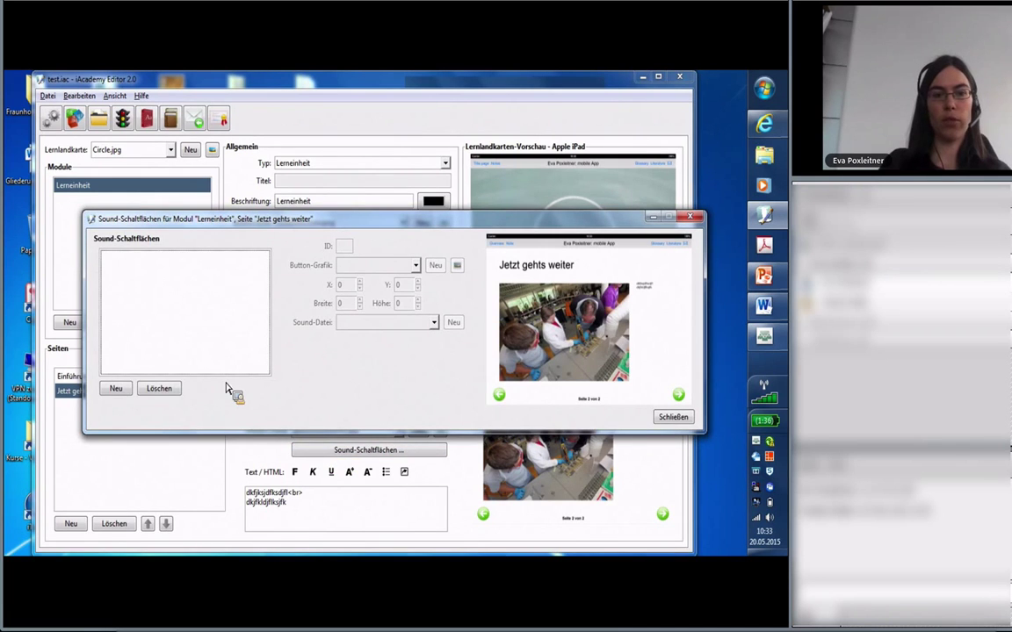
- Add a sound button using SoundBlue.png clipart, placed beside the photo in the preview
click(115, 389)
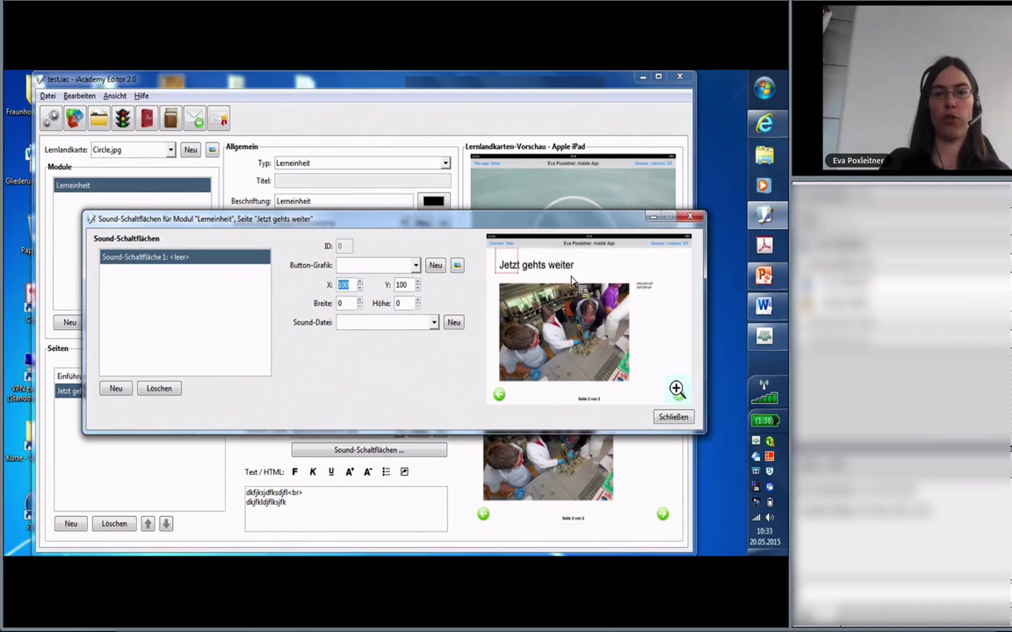
click(457, 266)
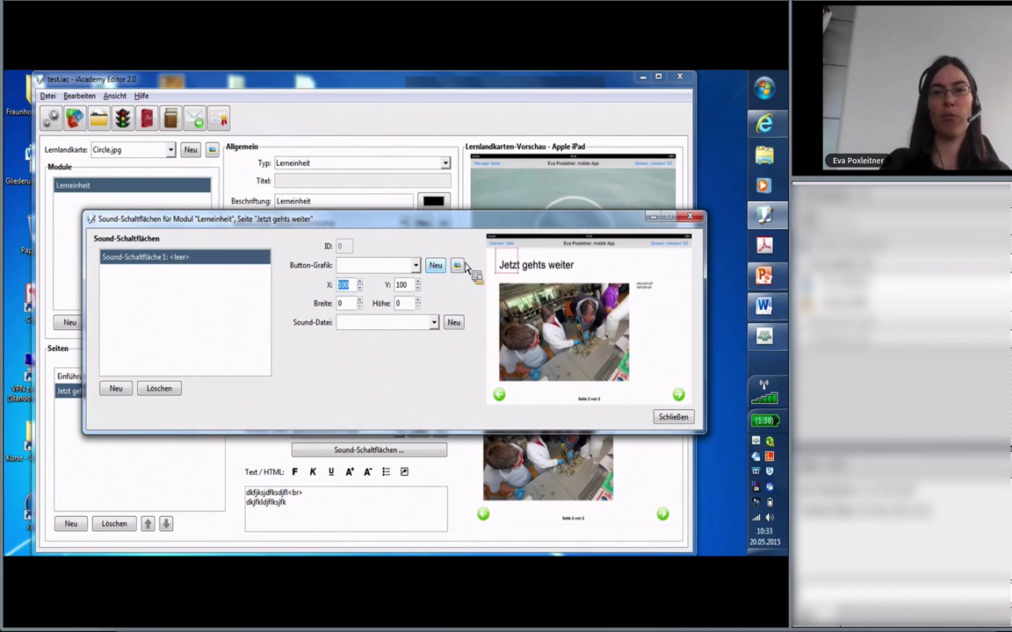
click(458, 269)
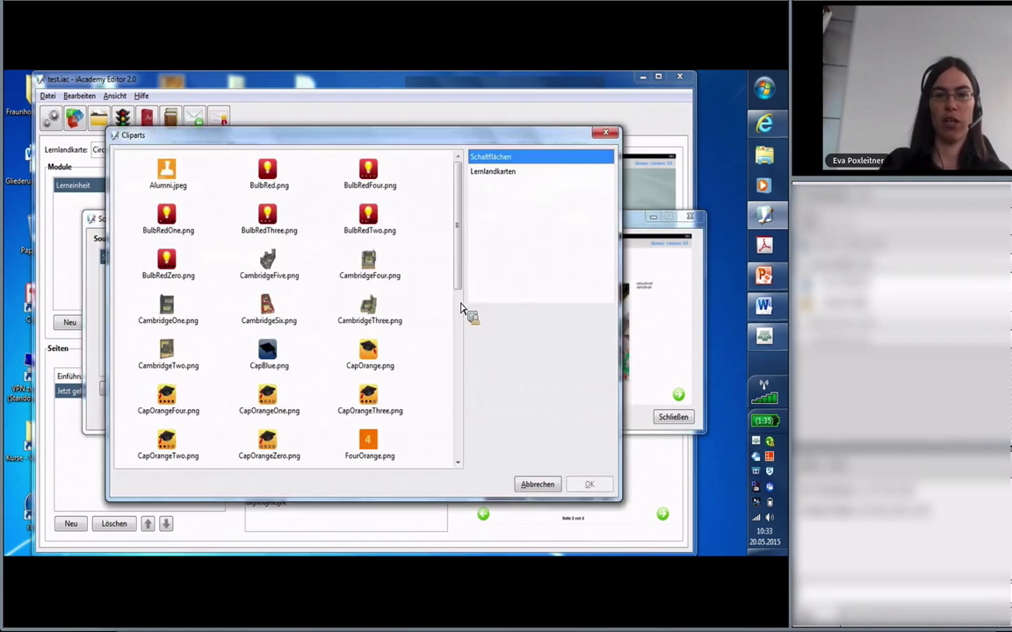
scroll(368, 289, down, 1)
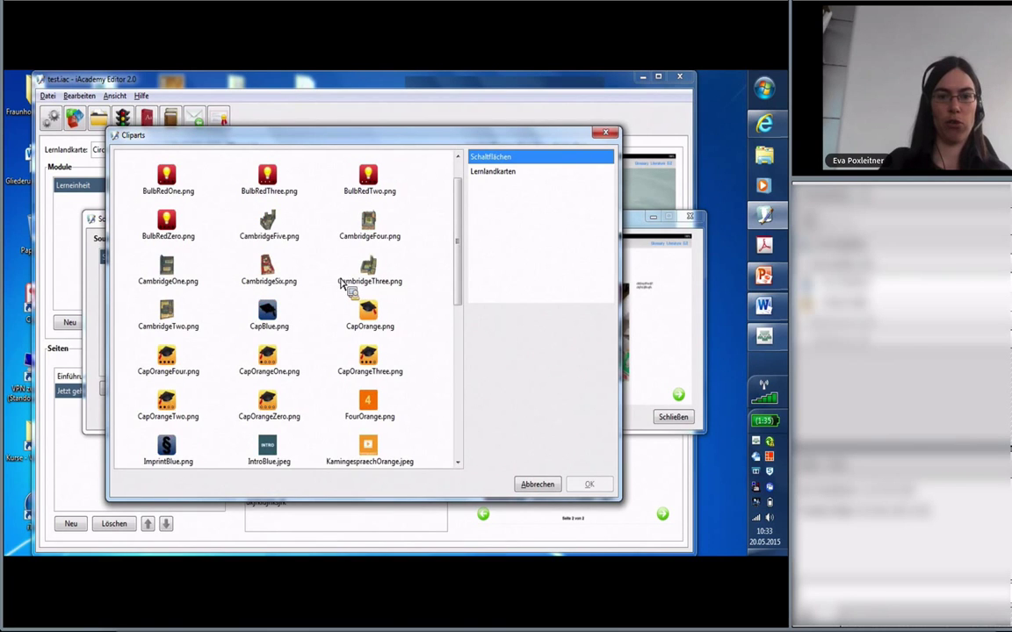
scroll(343, 282, down, 5)
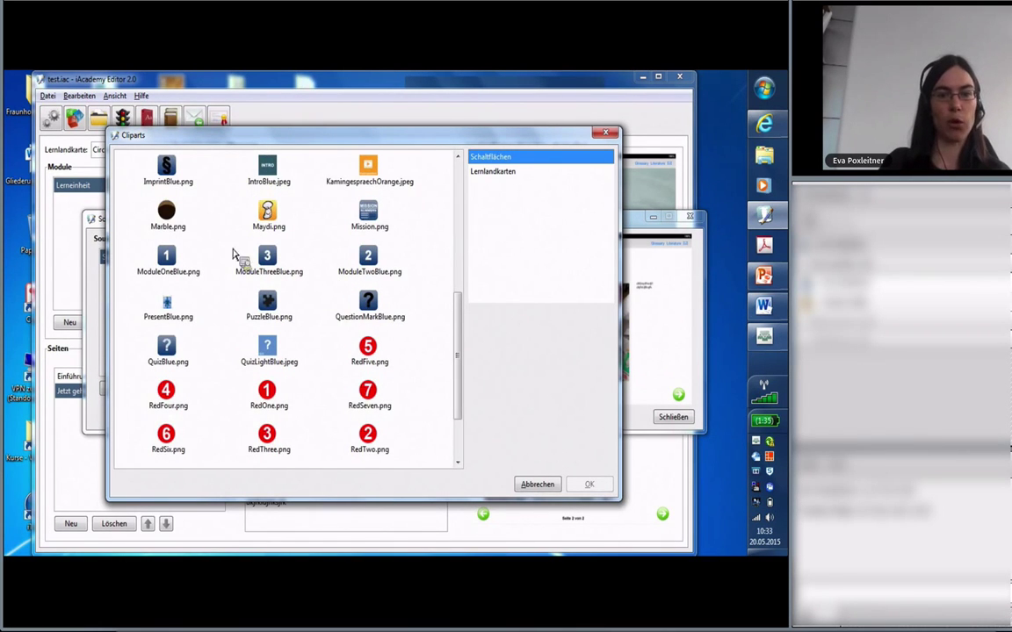
scroll(239, 360, down, 2)
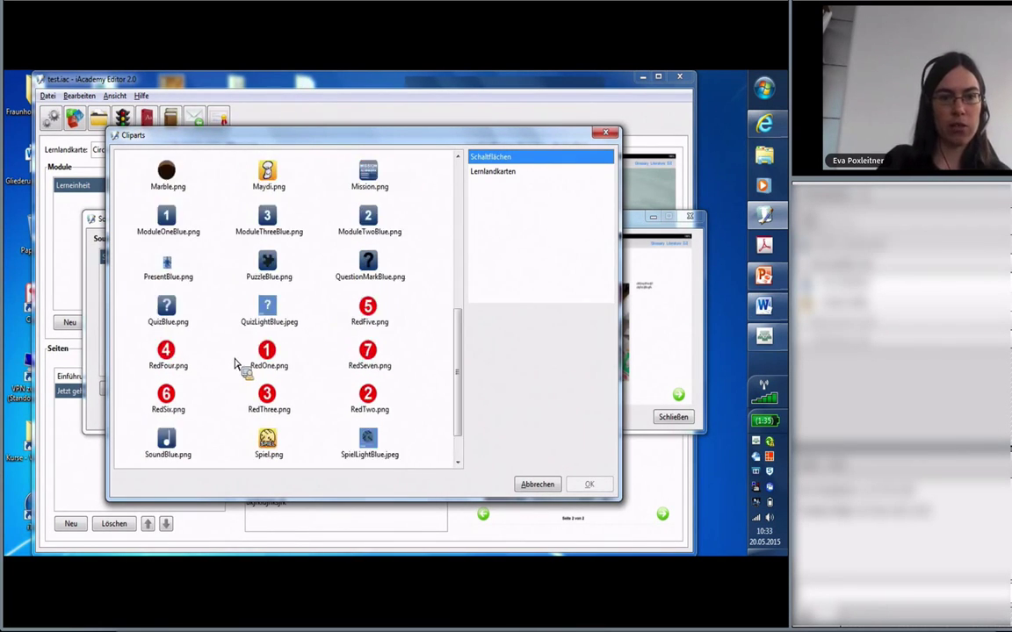
click(174, 401)
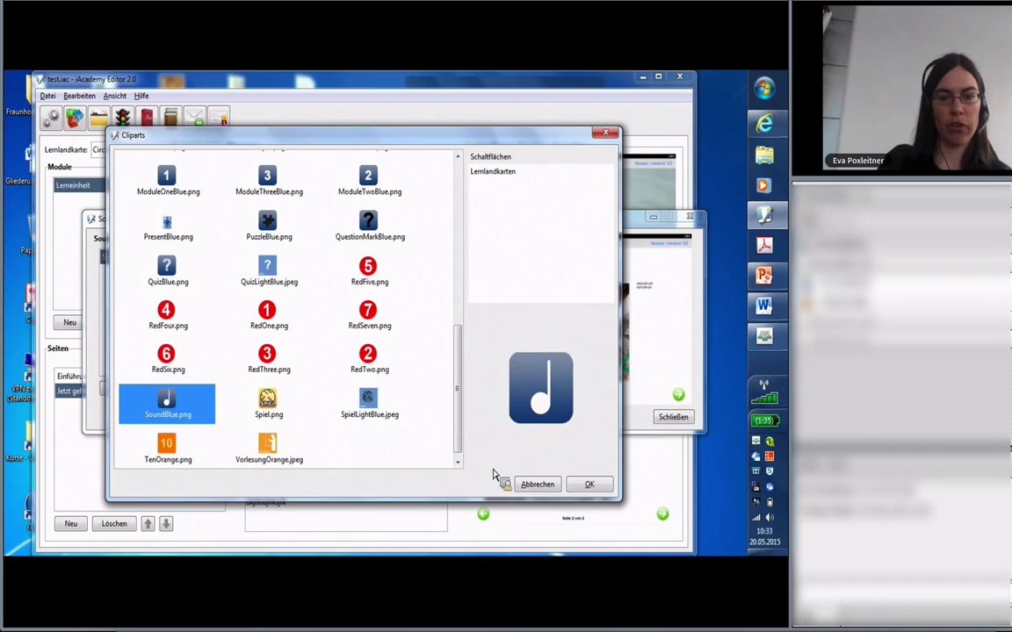
click(590, 484)
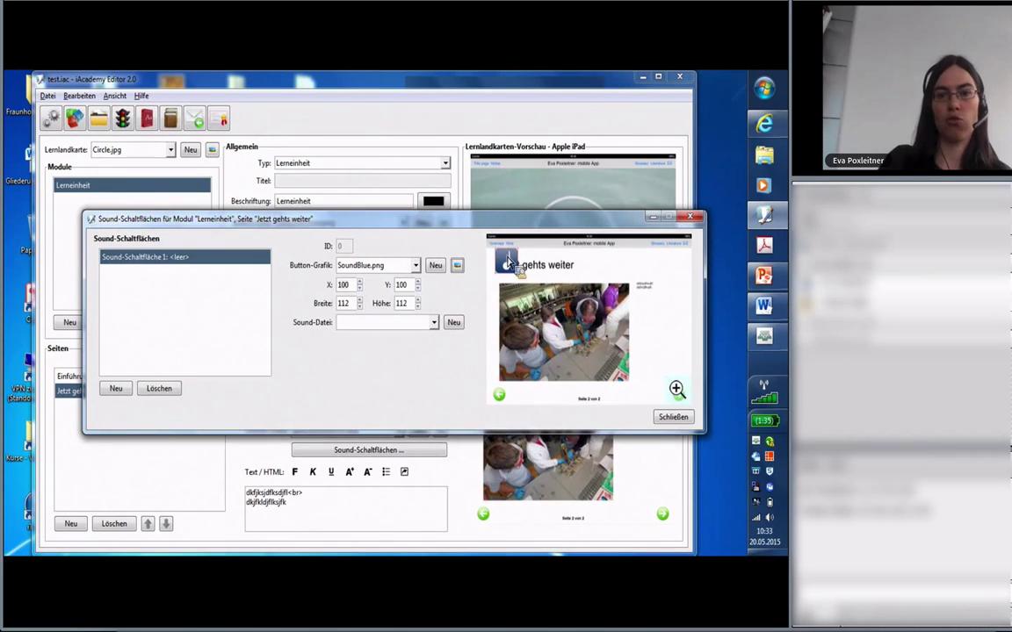
drag(504, 260, 657, 350)
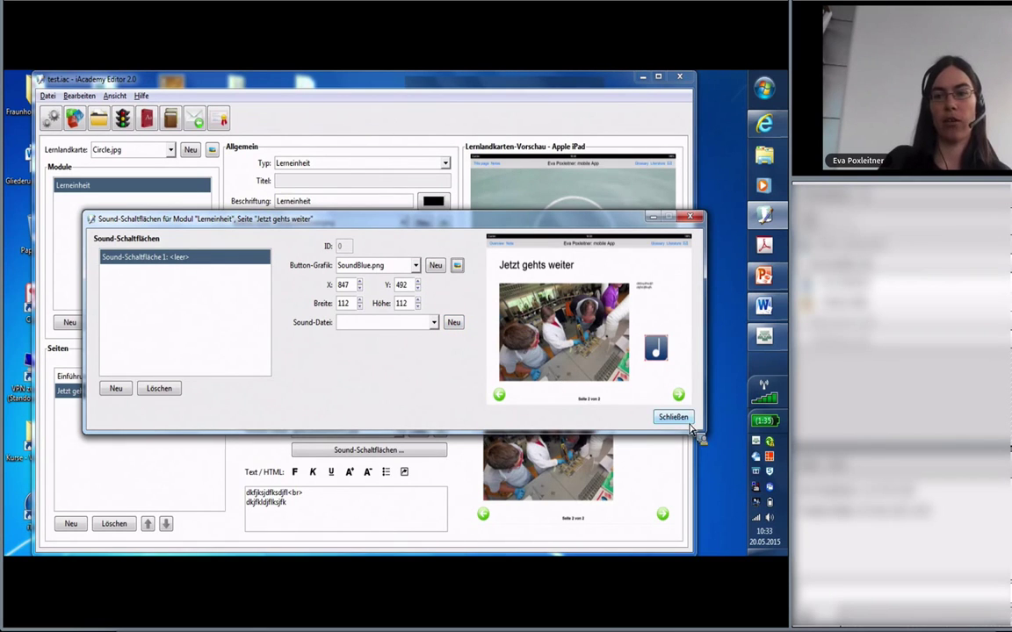
click(692, 217)
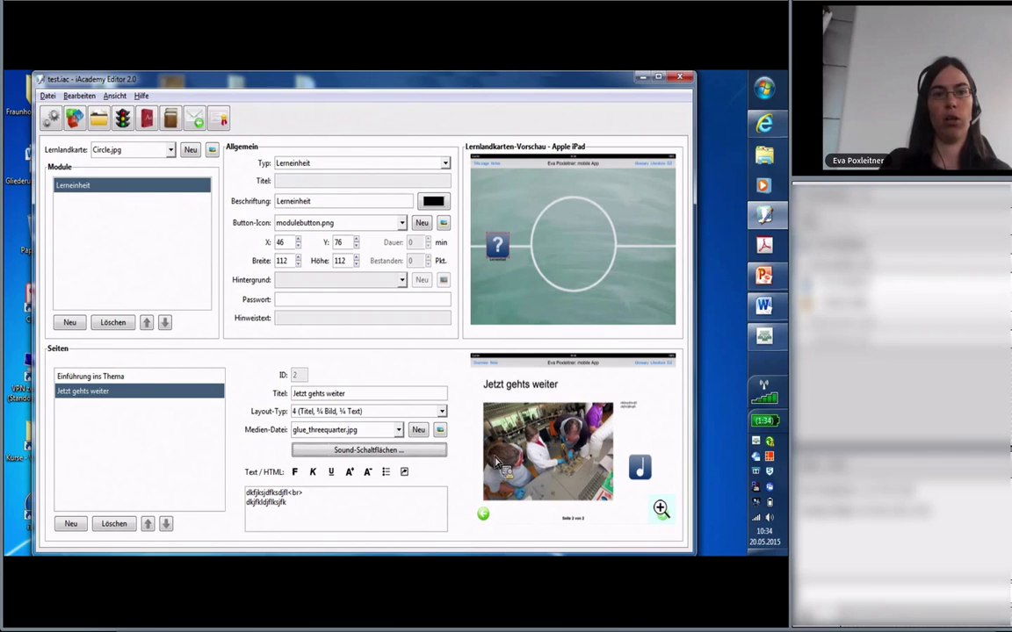
- Create a literature entry titled 'Weiterführendes Paper zu Thema x' with an author subtitle
click(172, 121)
click(71, 525)
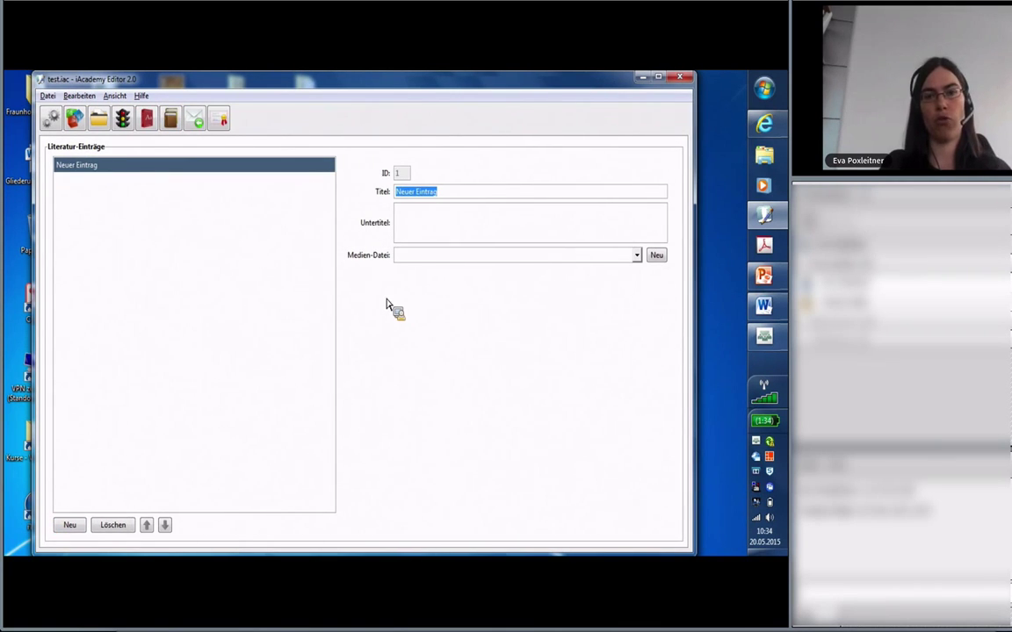
text(P)
text(ei)
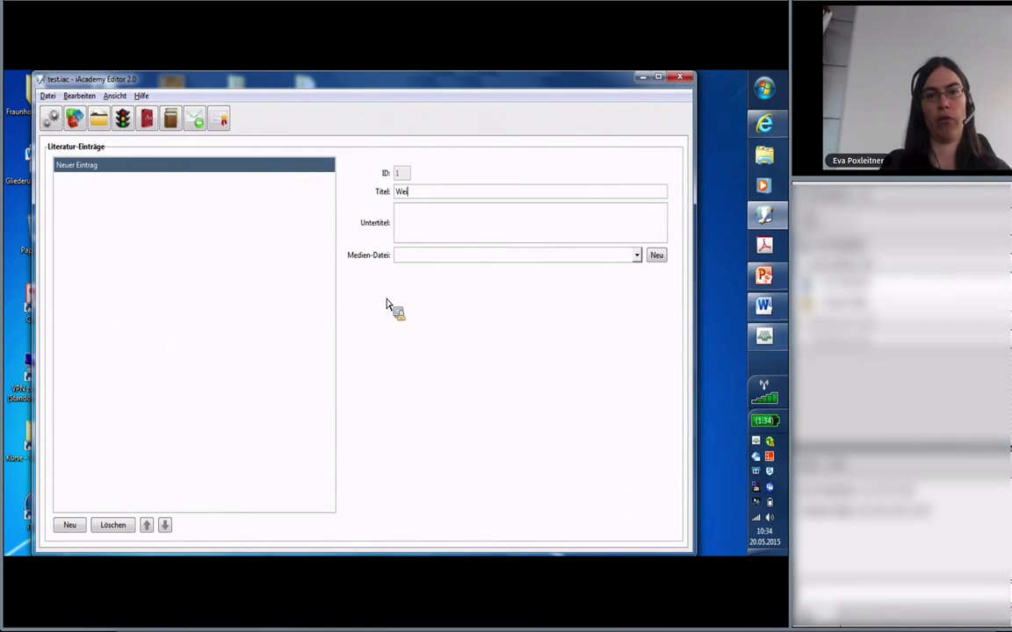
text(terführendes)
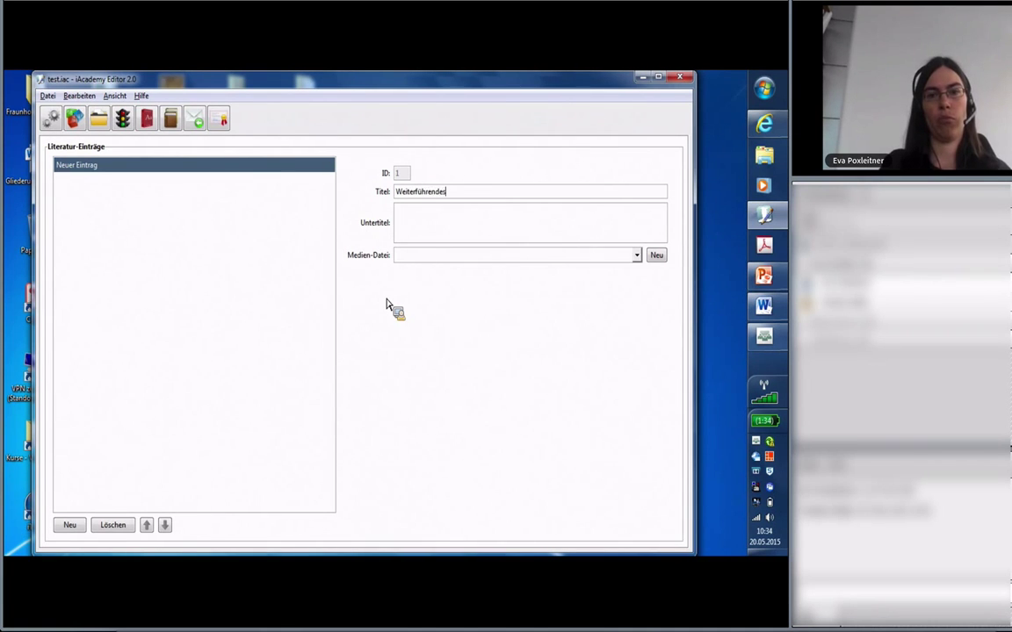
text( Paper zu T)
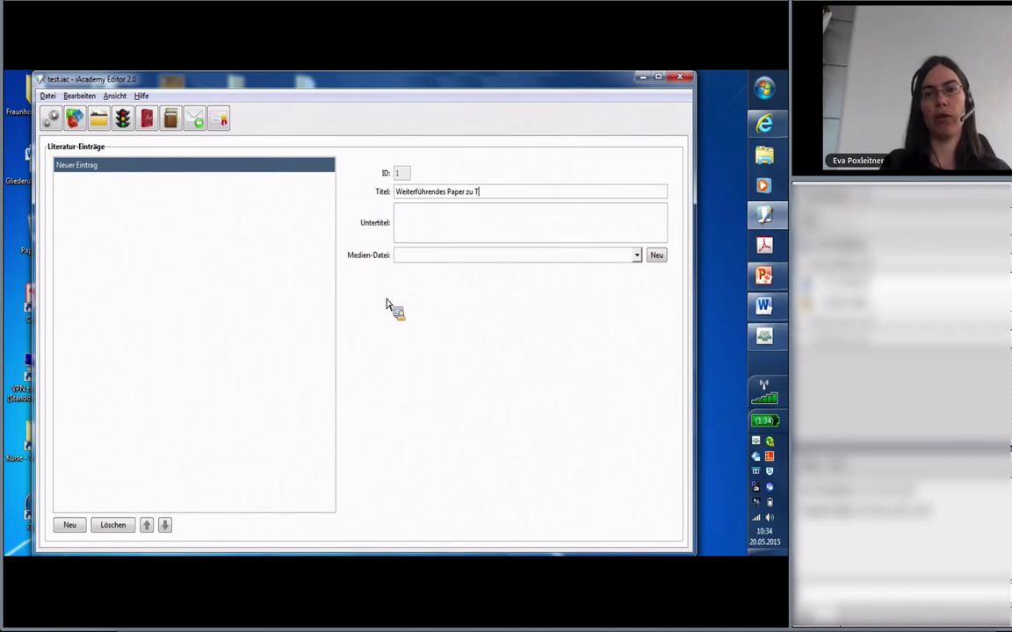
text(hema x)
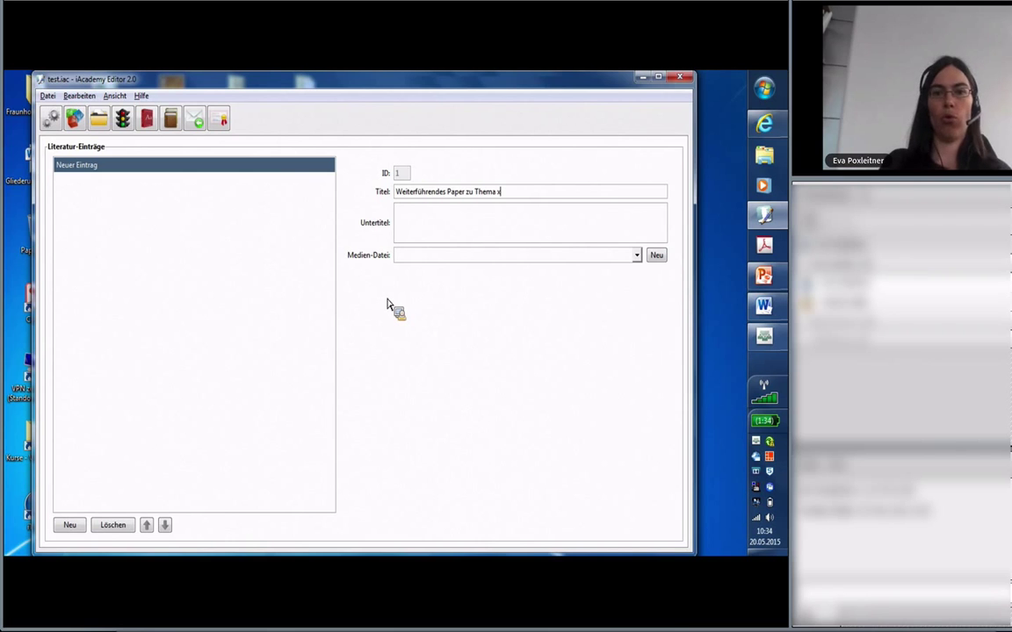
click(456, 228)
text(von )
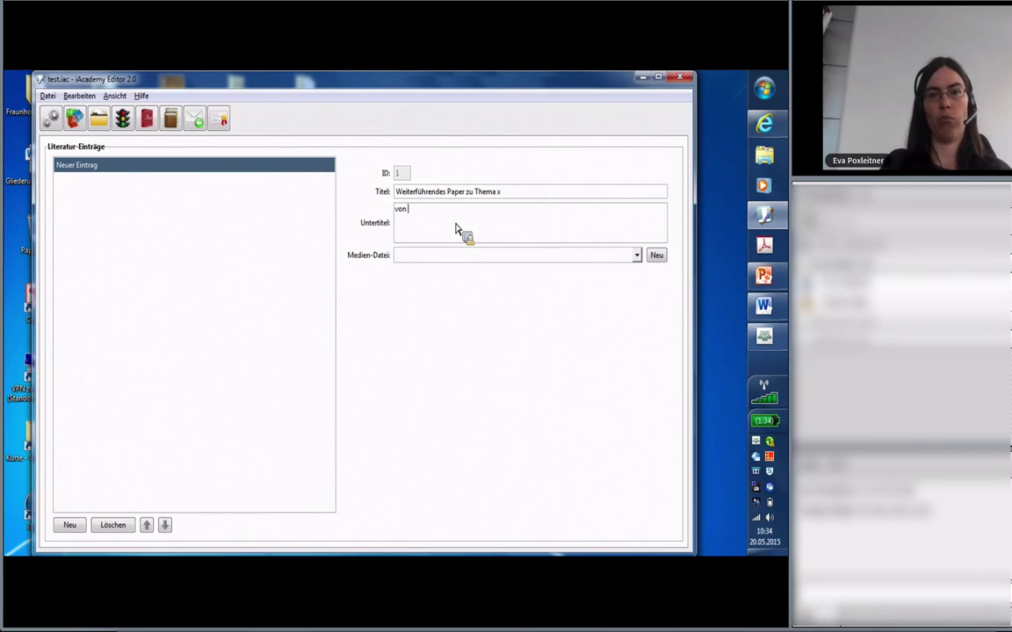
text(Prof. X)
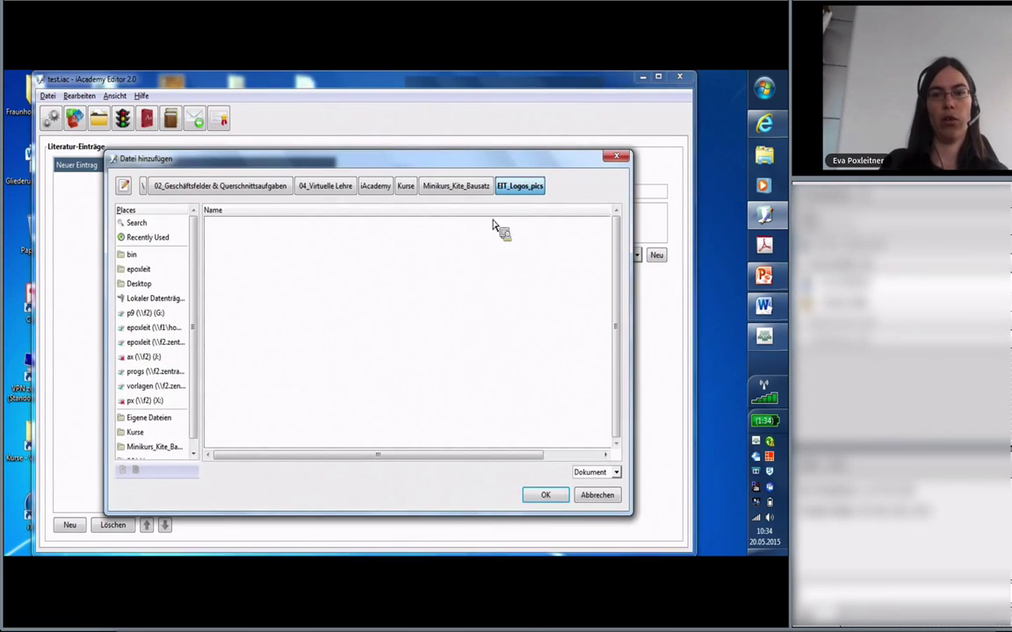
- Attach Literatur/Loyd1980.pdf as the entry's media file
click(430, 189)
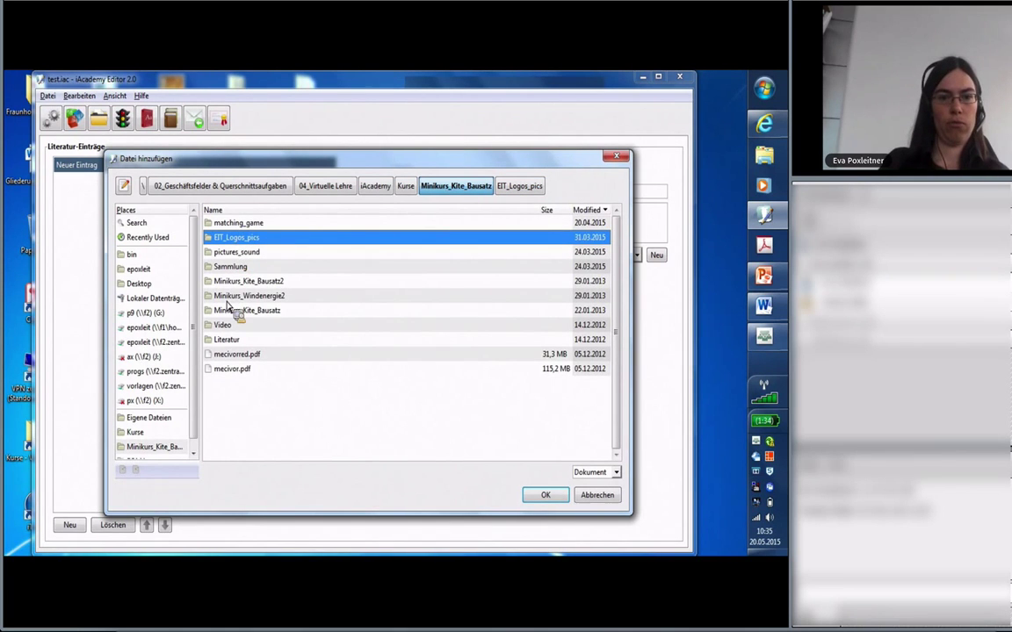
double_click(227, 340)
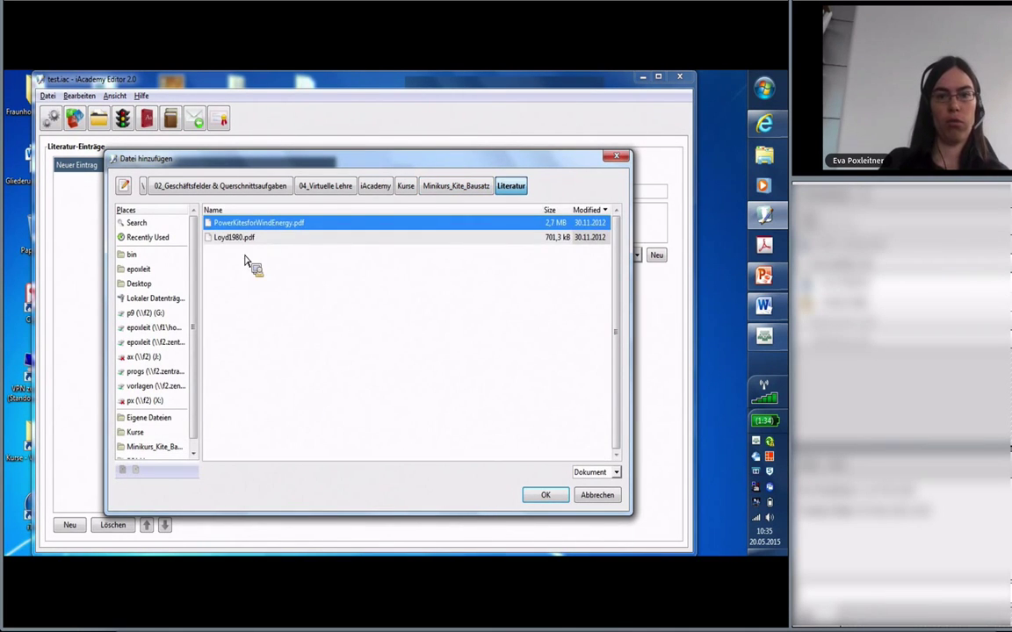
click(231, 238)
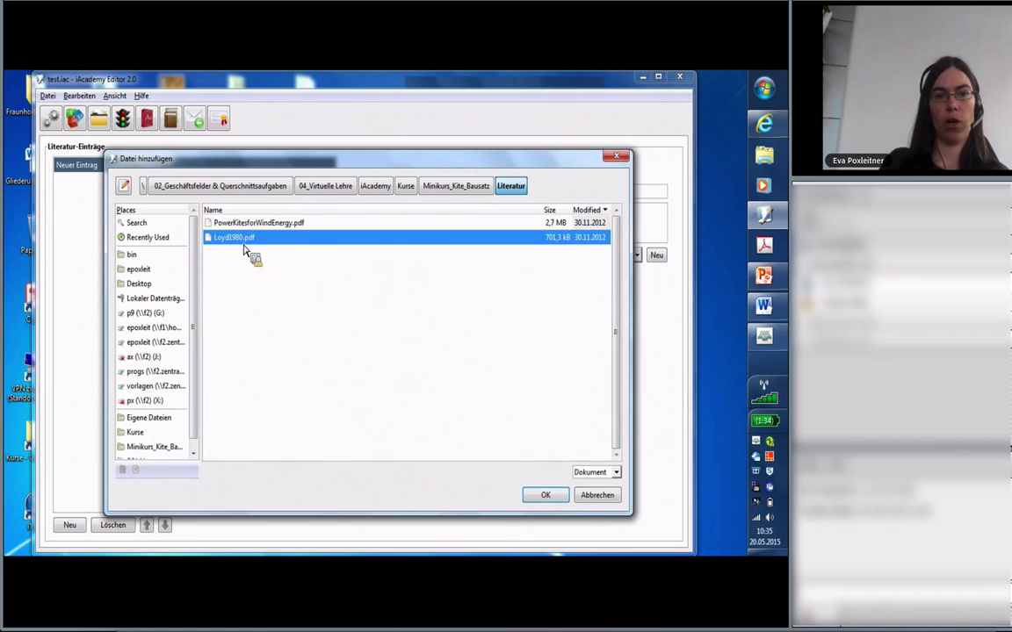
click(542, 495)
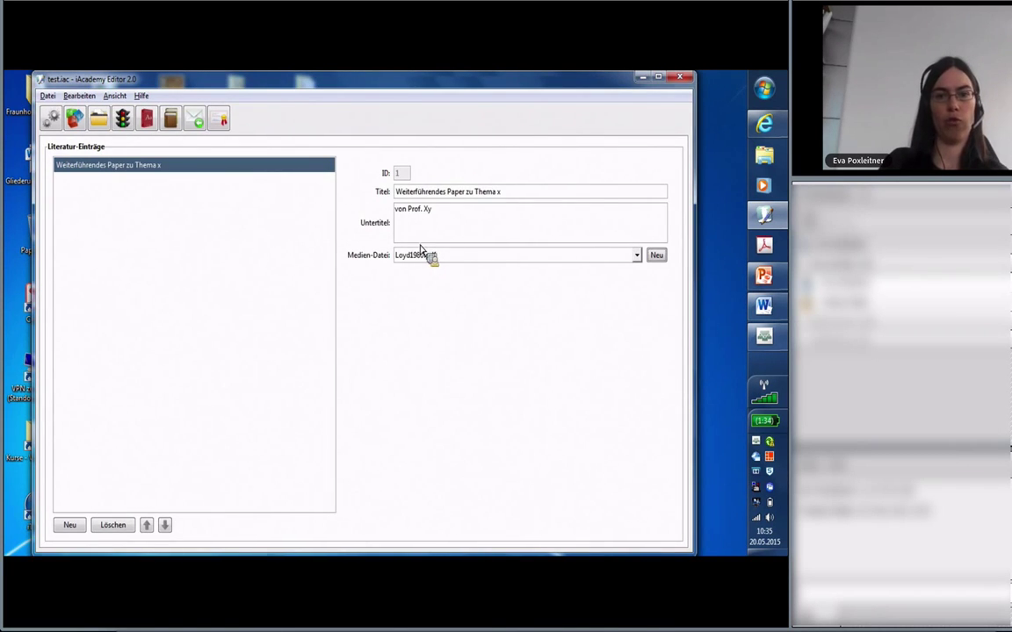
- Insert a Literatur link to 'Weiterführendes Paper zu Thema x' into the page text and preview it
click(84, 124)
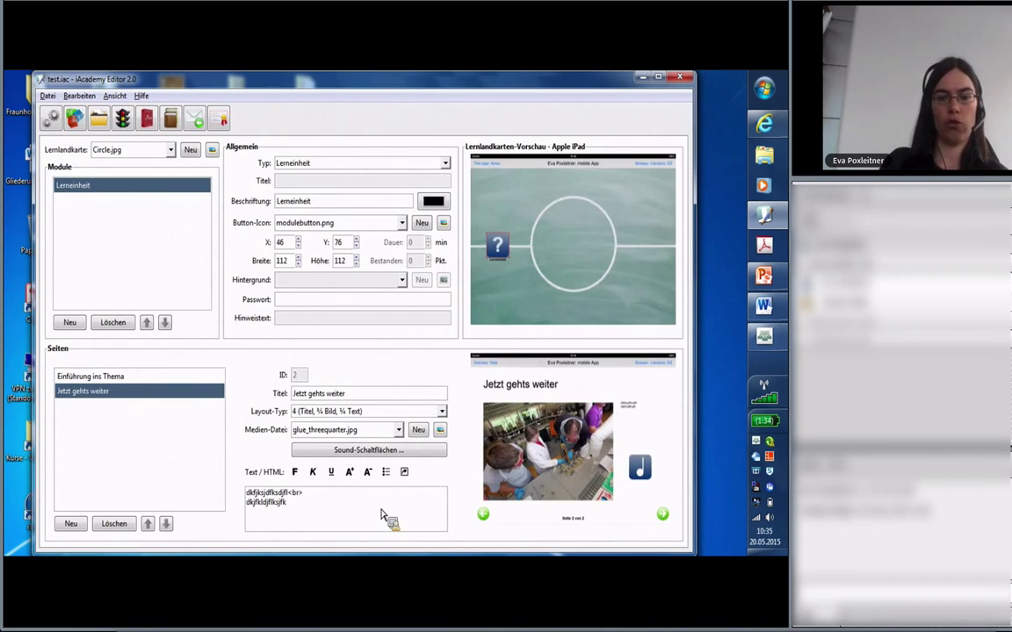
click(404, 472)
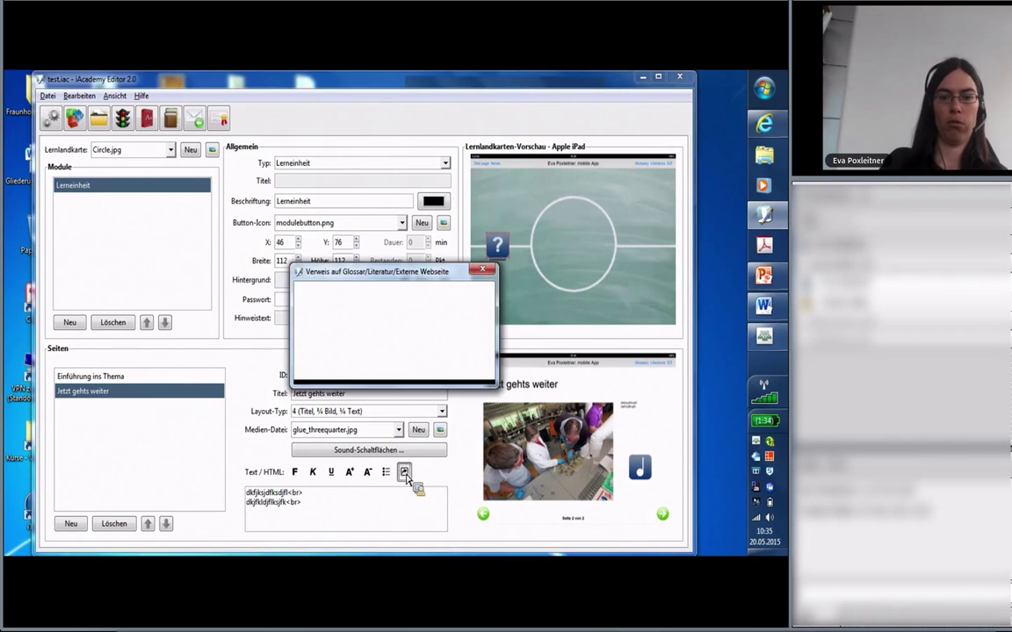
click(405, 299)
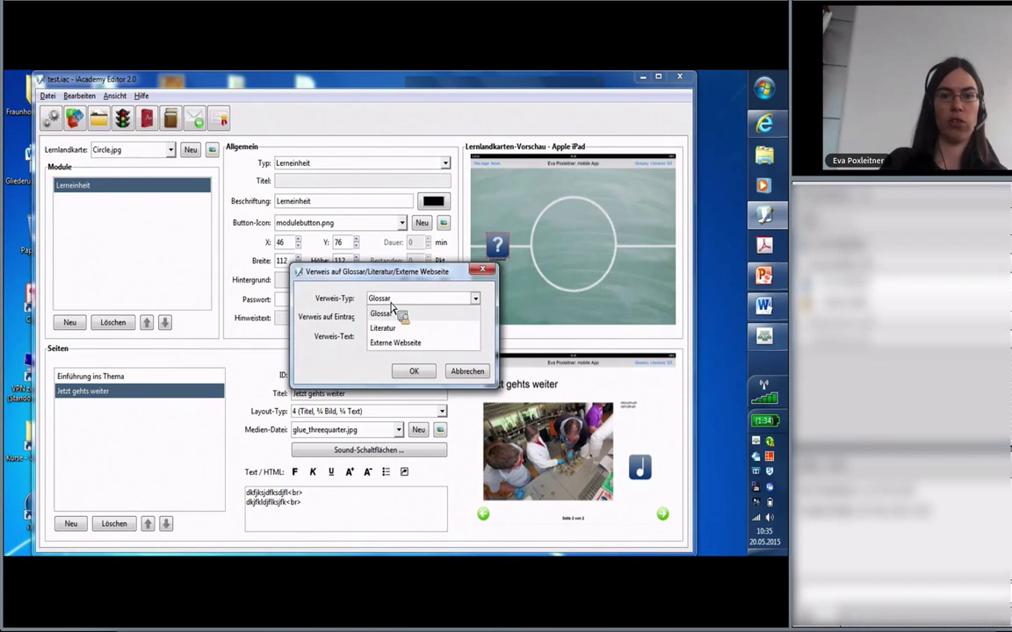
click(382, 329)
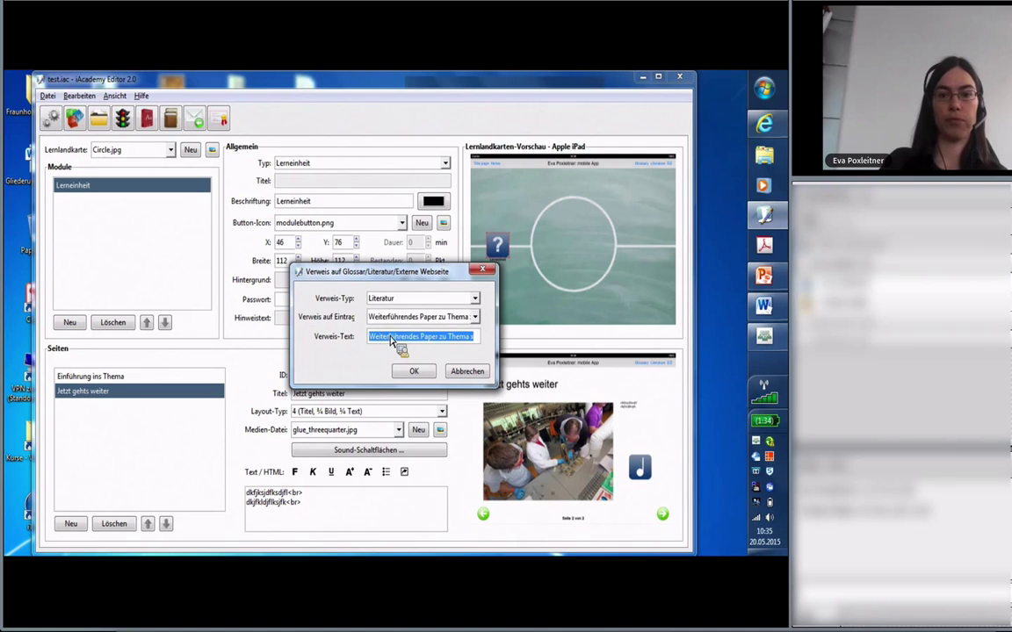
click(413, 371)
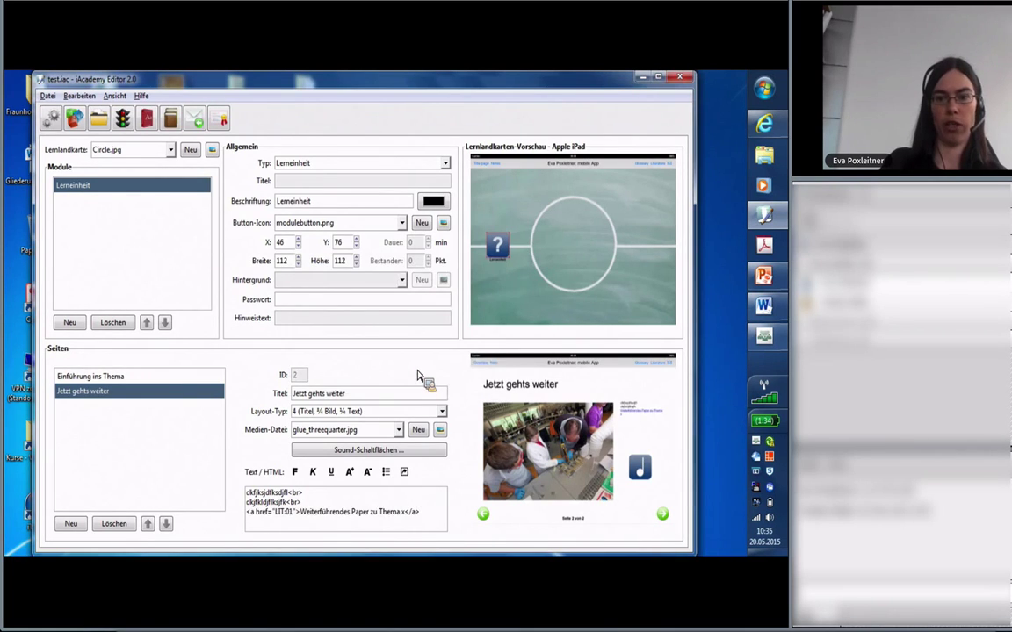
click(664, 509)
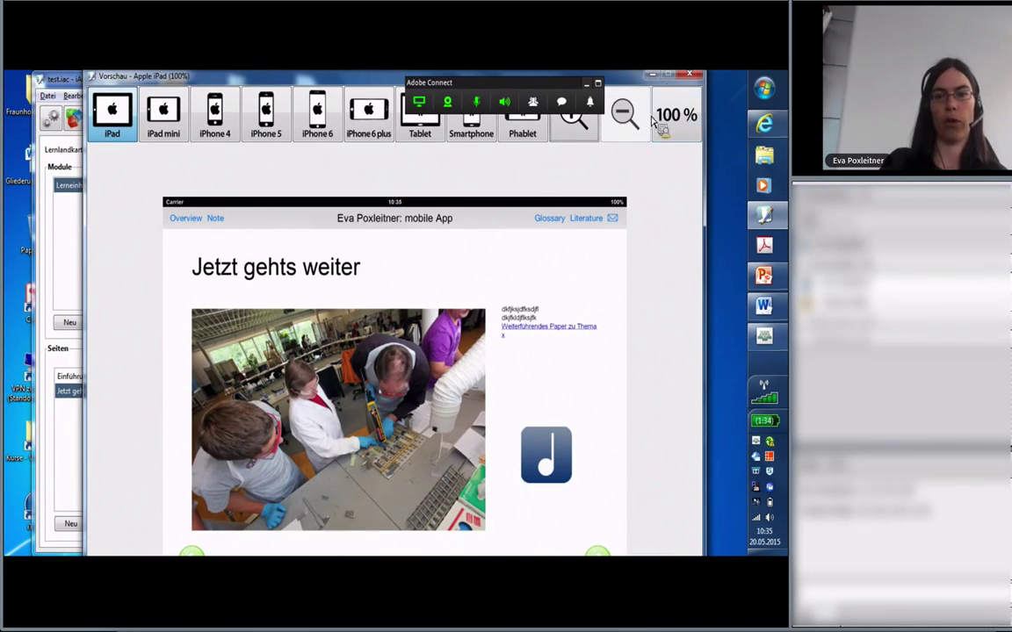
key(Escape)
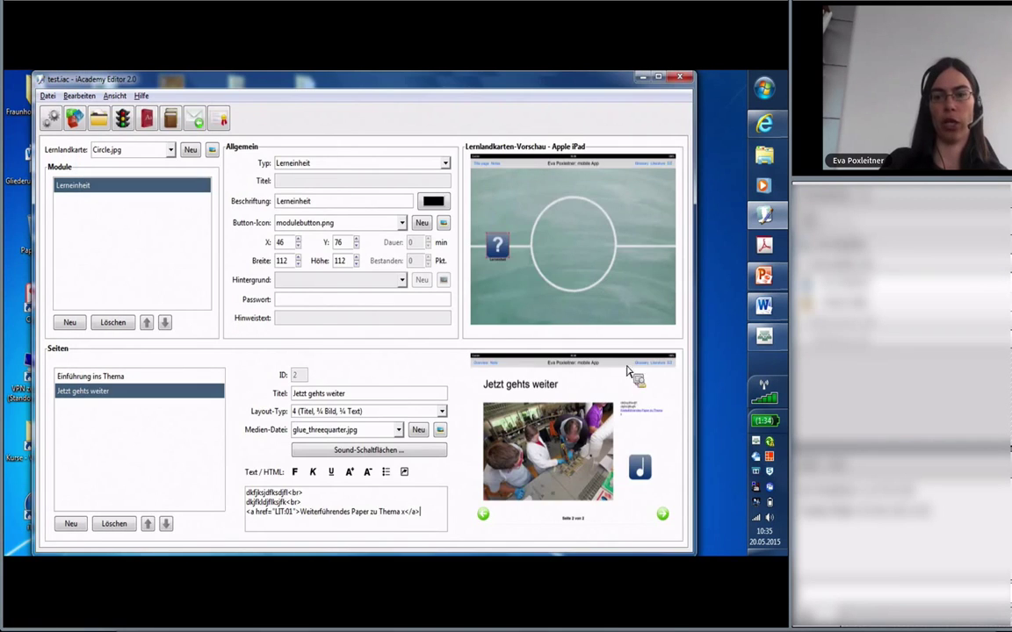
- Shrink the link line to a smaller font size and recheck the full-size preview
drag(428, 511, 237, 515)
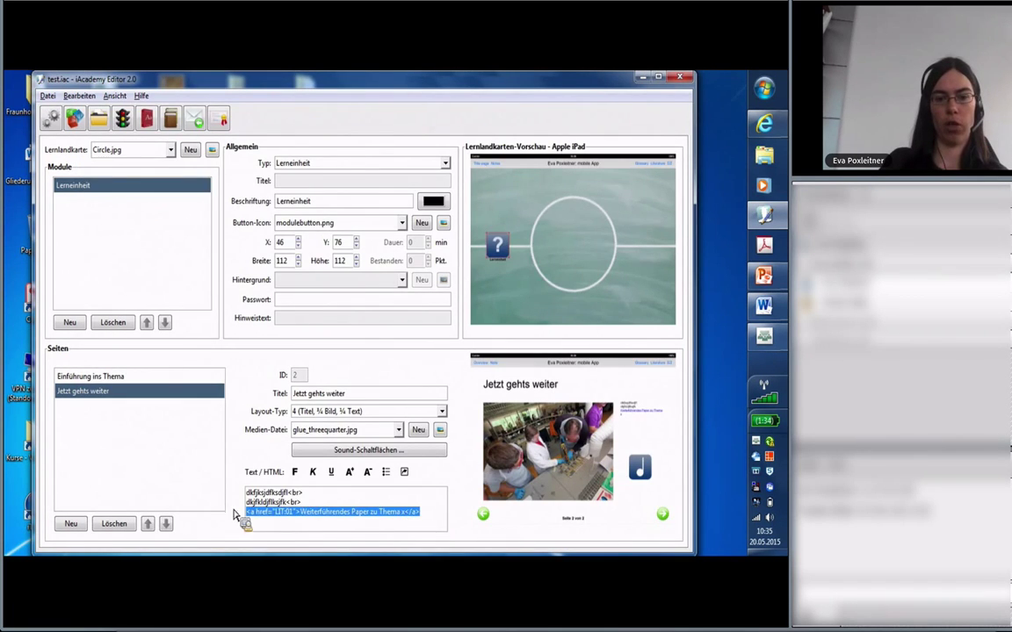
click(369, 473)
click(661, 509)
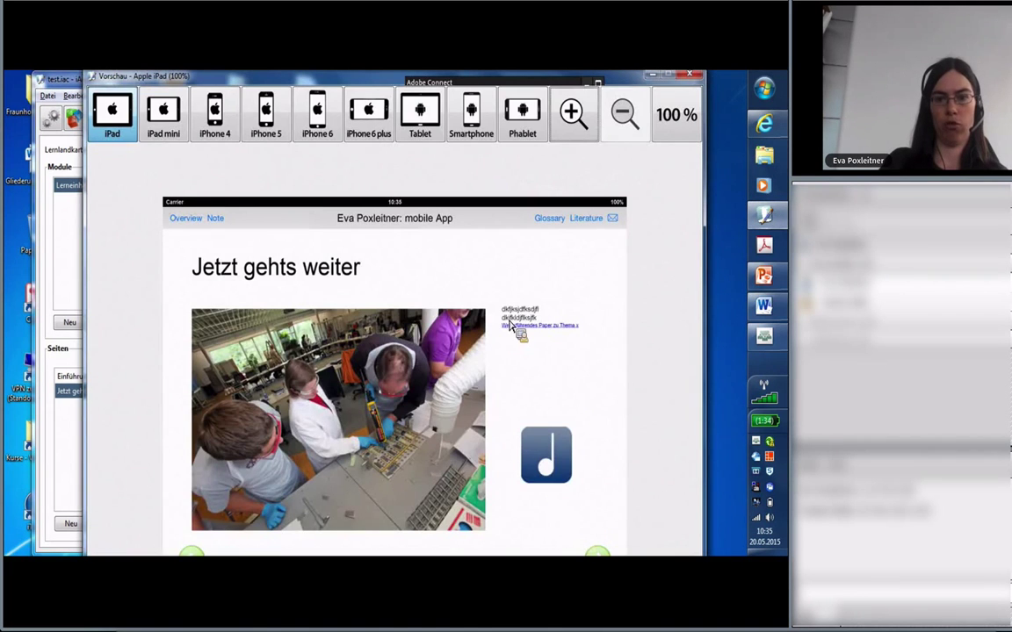
key(Escape)
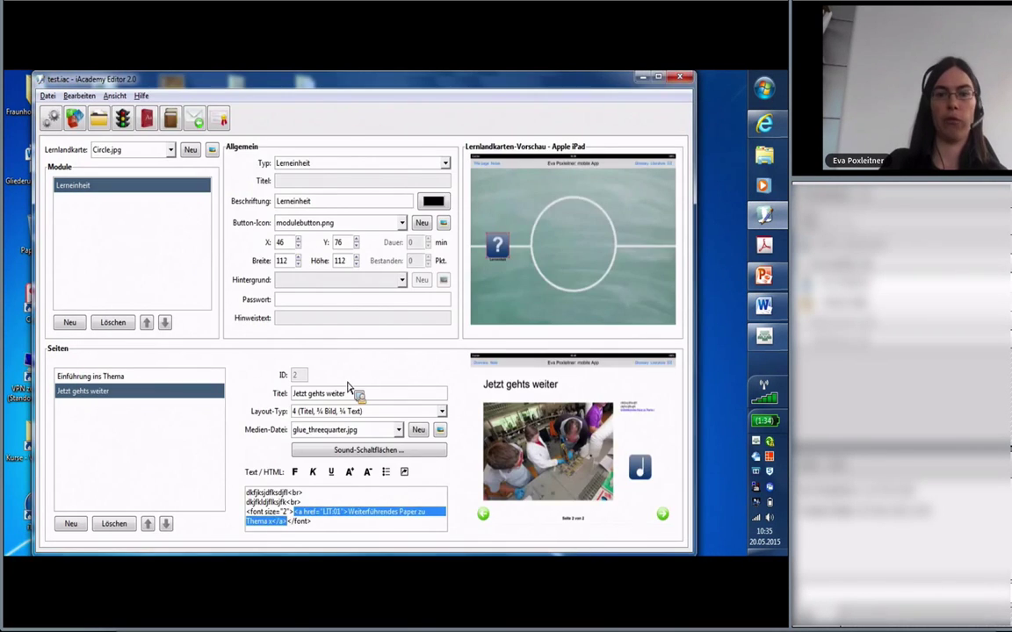
click(106, 380)
click(102, 389)
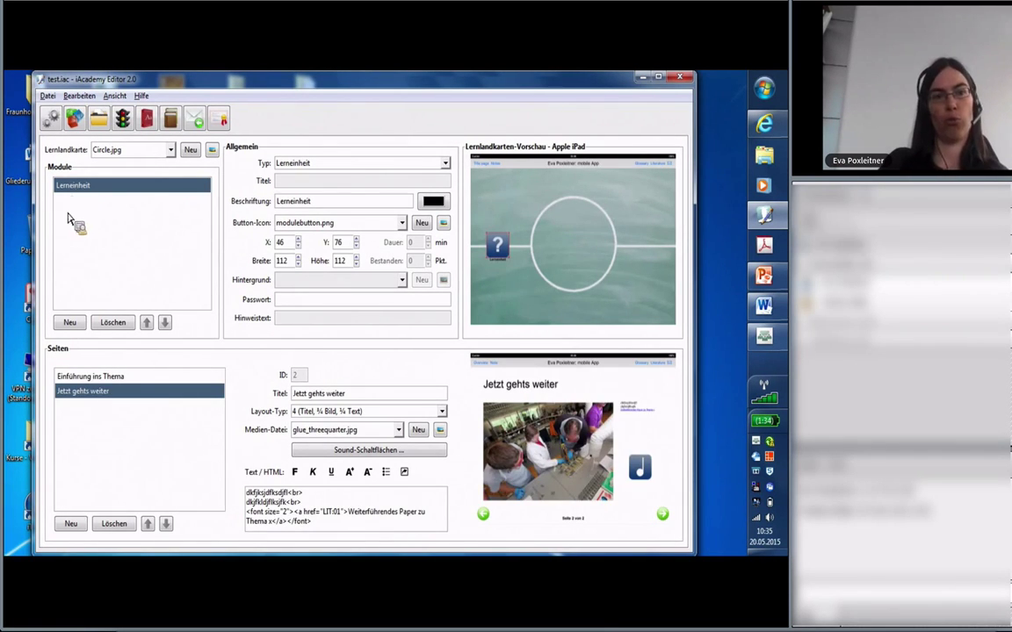
- Add a second module, Modul 2, of type Quiz to the learning map
click(70, 322)
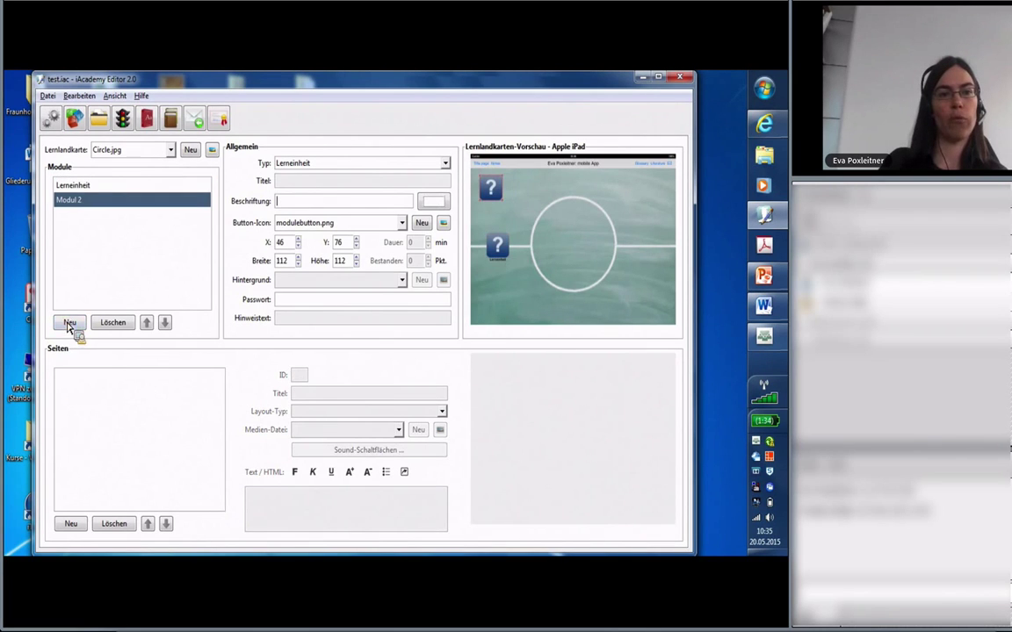
click(290, 163)
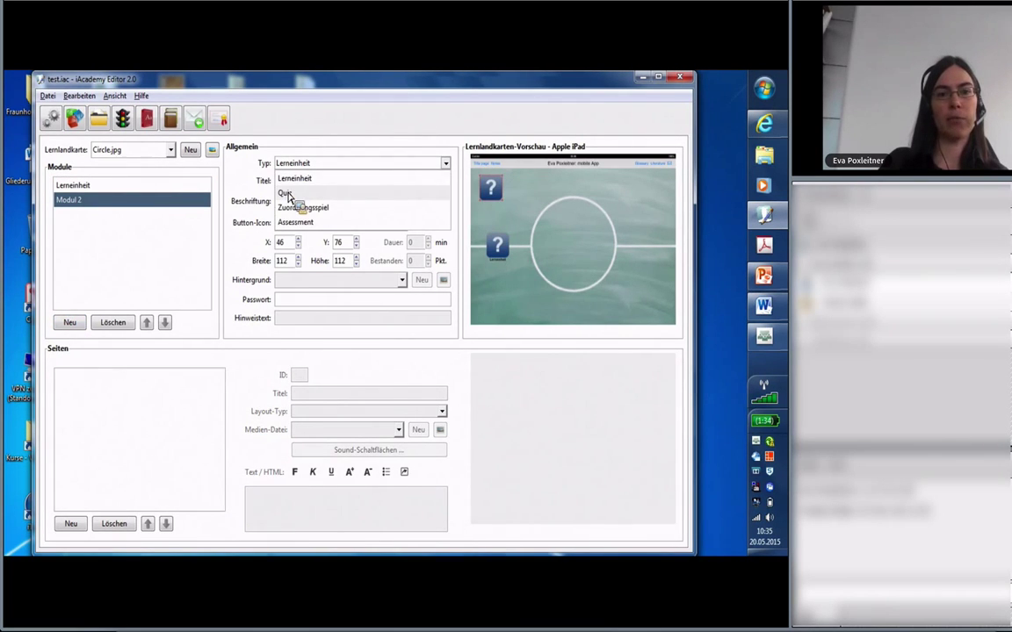
key(Escape)
key(Down)
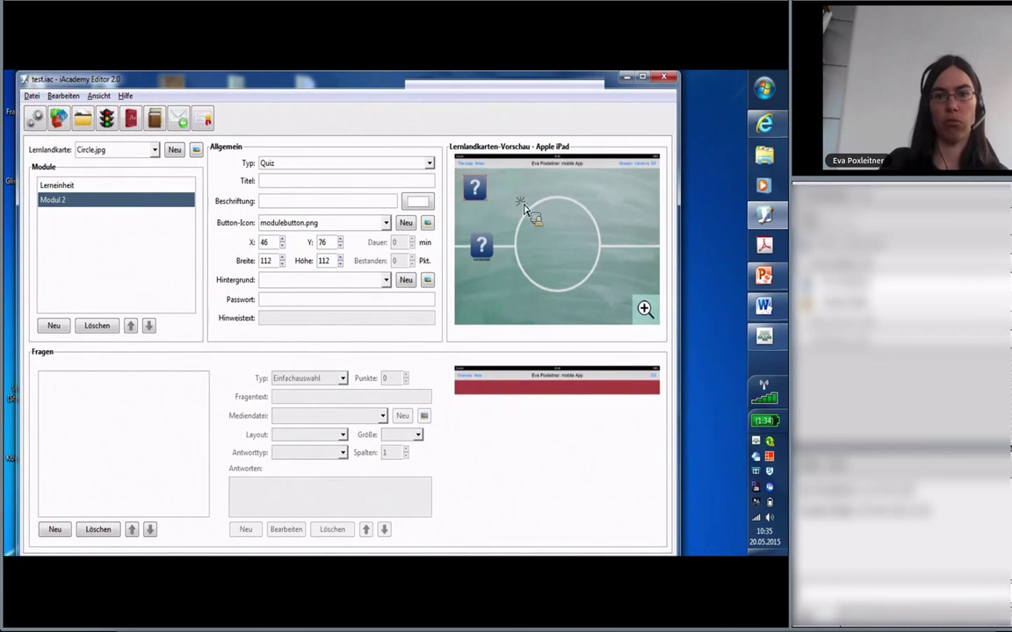
drag(475, 187, 551, 210)
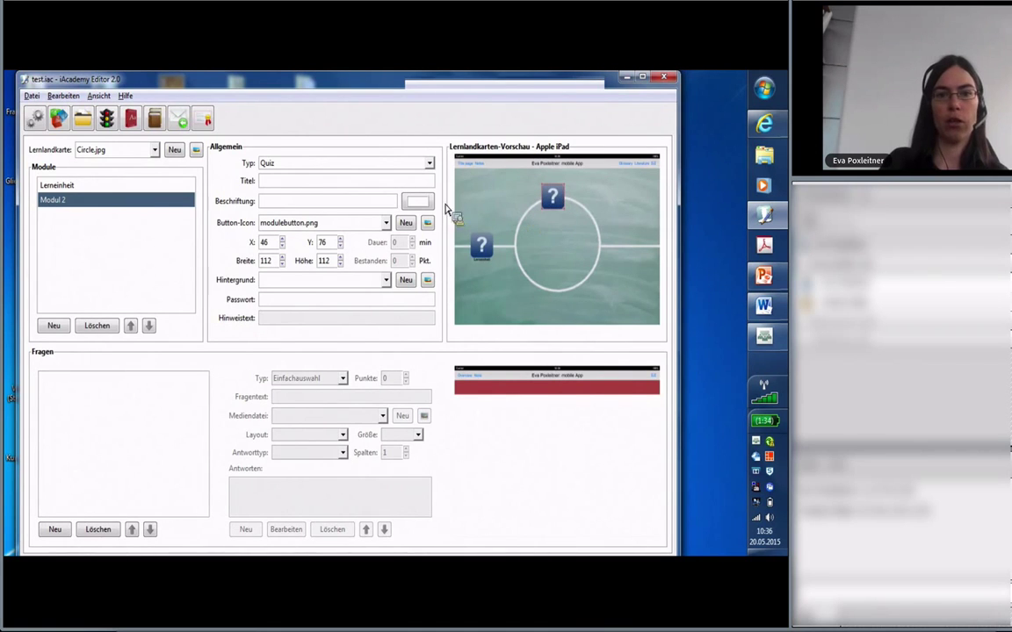
- Set BulbRedOne.png clipart as the module's button icon and move it atop the circle
click(405, 223)
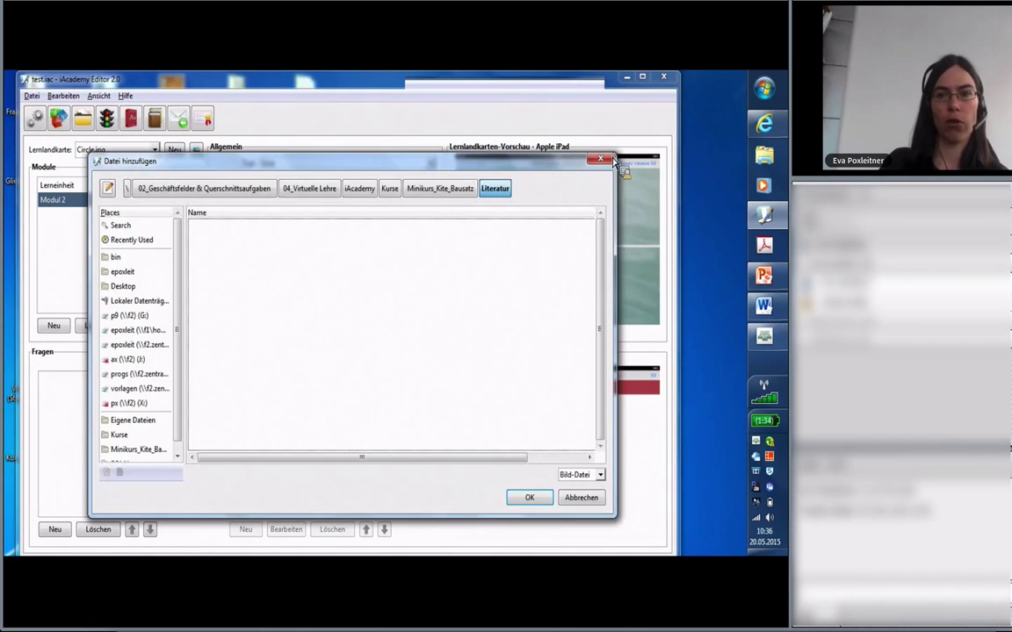
click(610, 160)
click(429, 224)
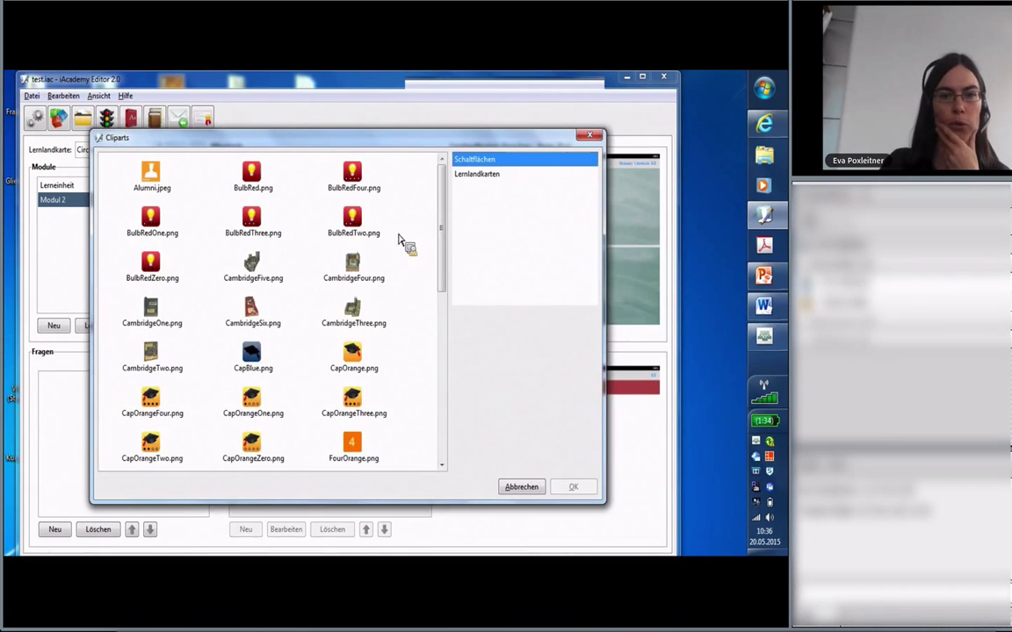
click(356, 186)
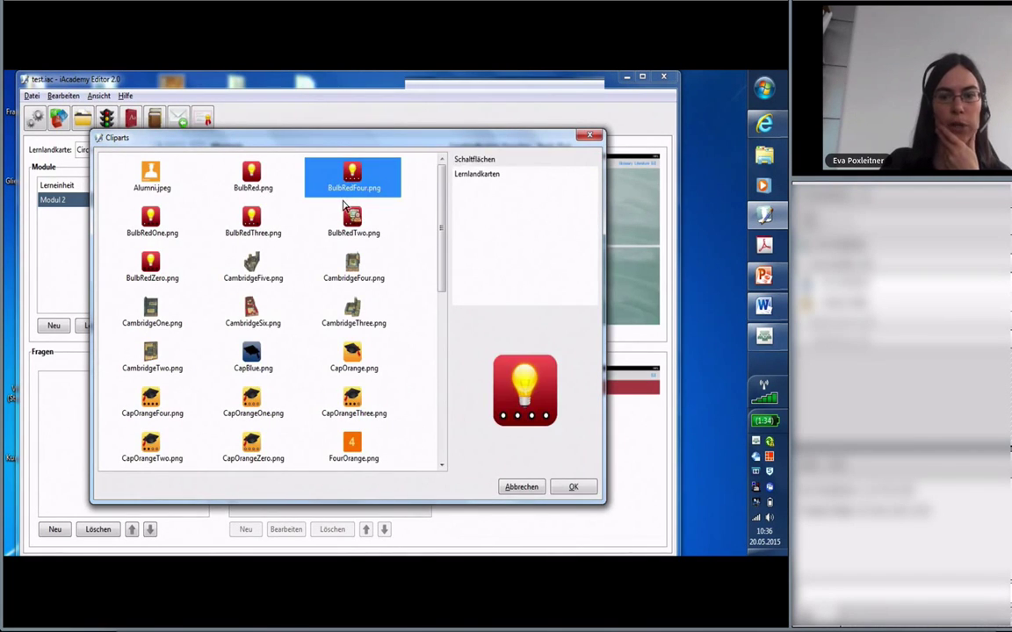
click(157, 228)
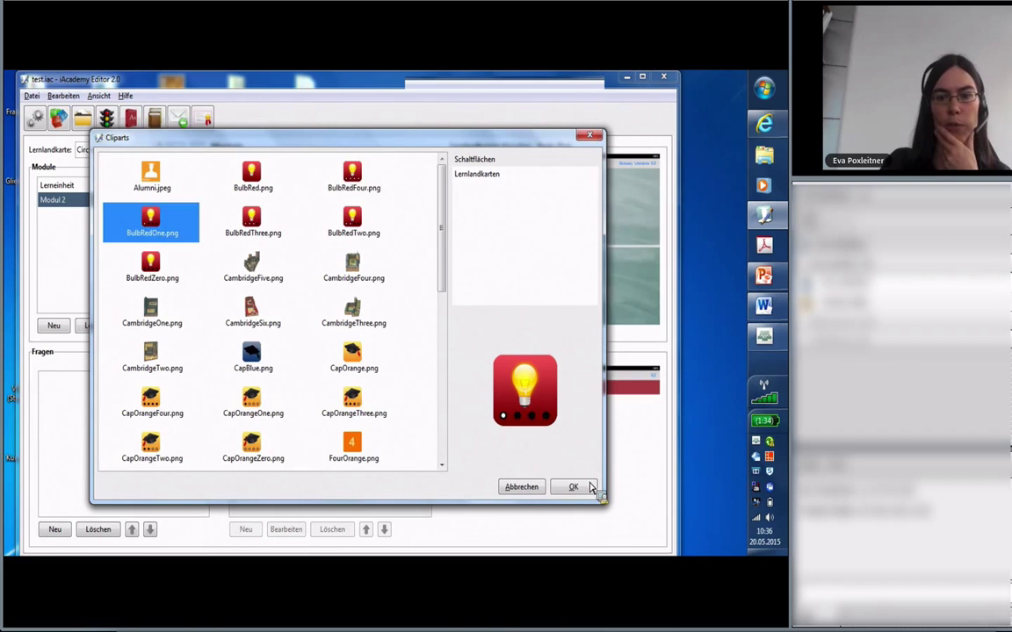
click(575, 488)
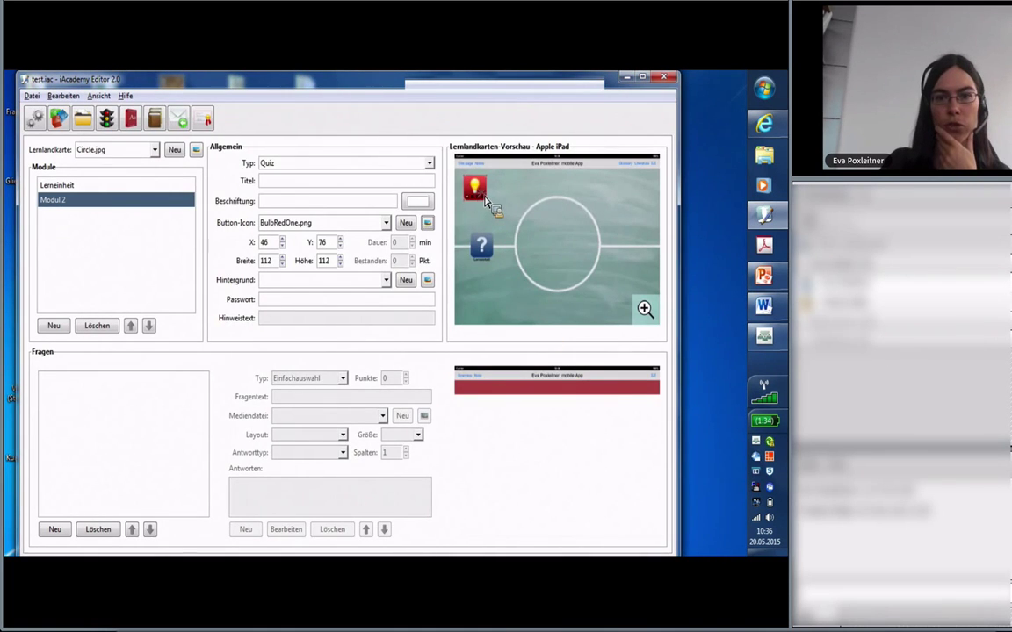
drag(485, 199, 560, 200)
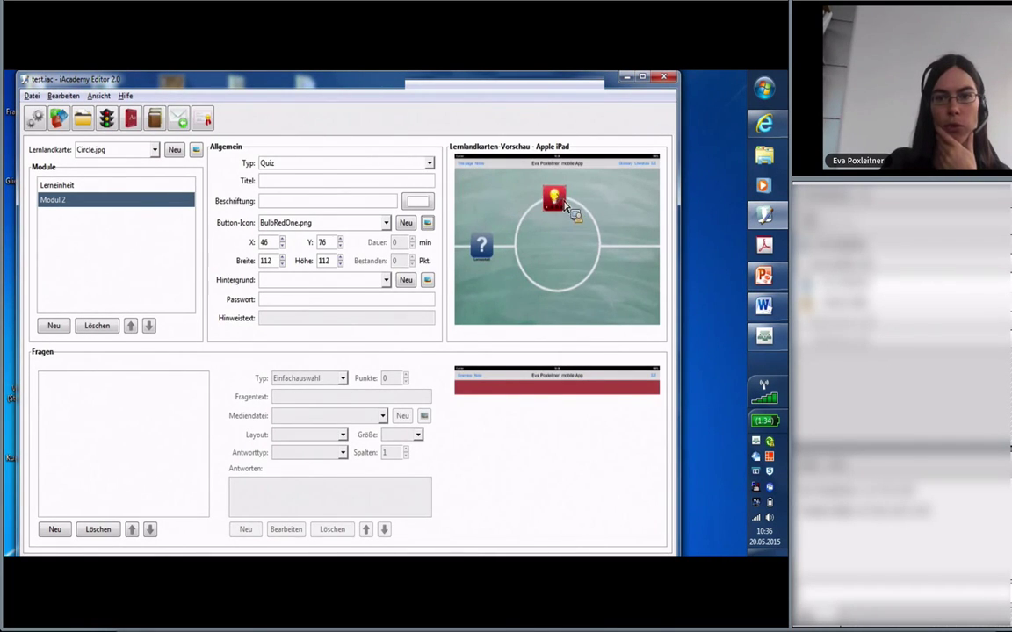
- Title the module 'Quiz' and give its button a black 'Quiz' caption
click(296, 183)
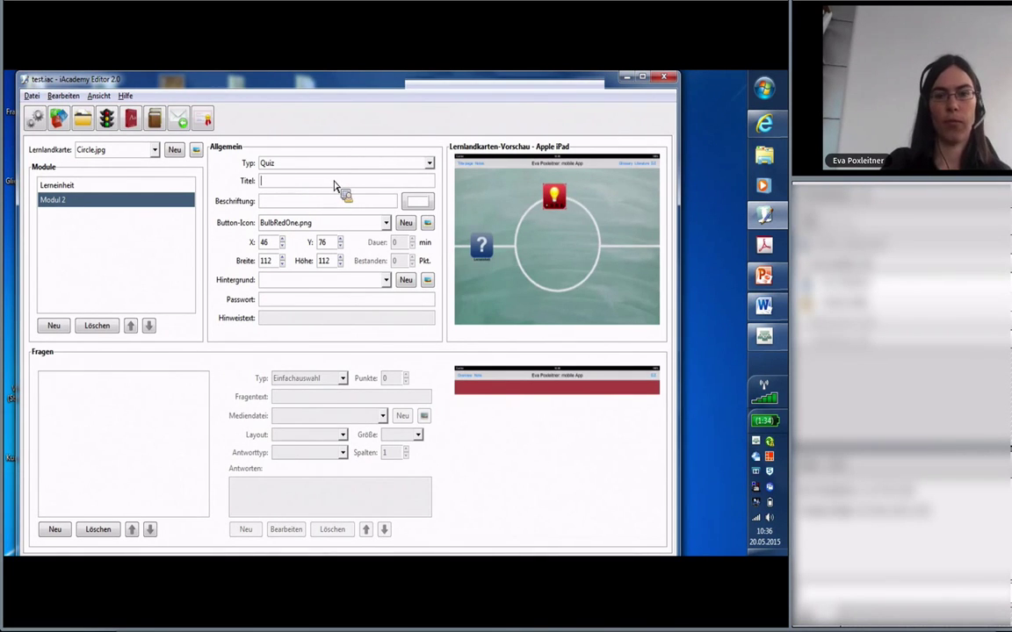
text(Quiz)
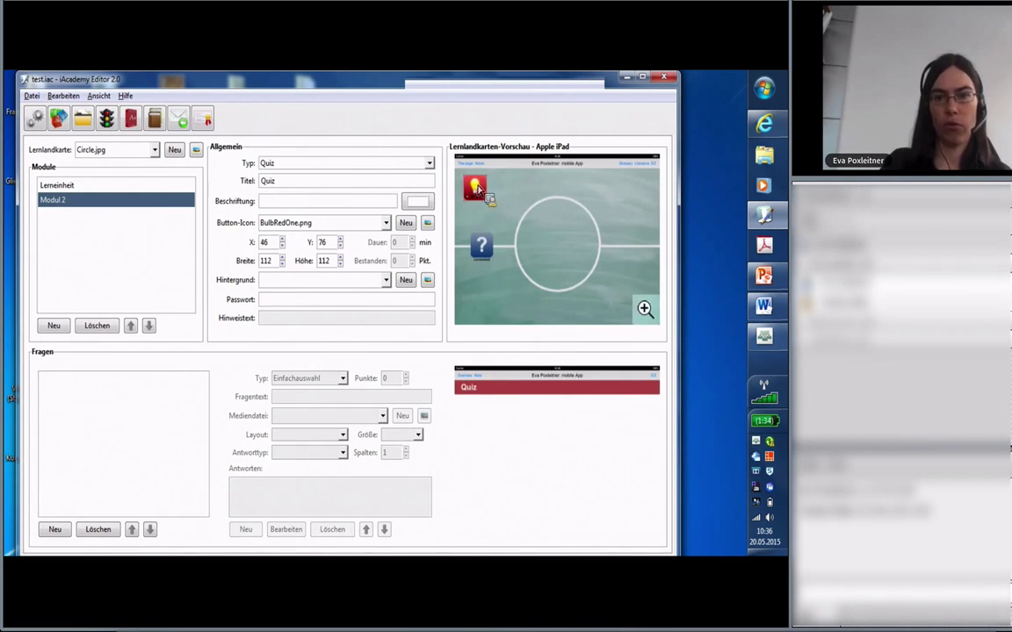
drag(474, 186, 563, 204)
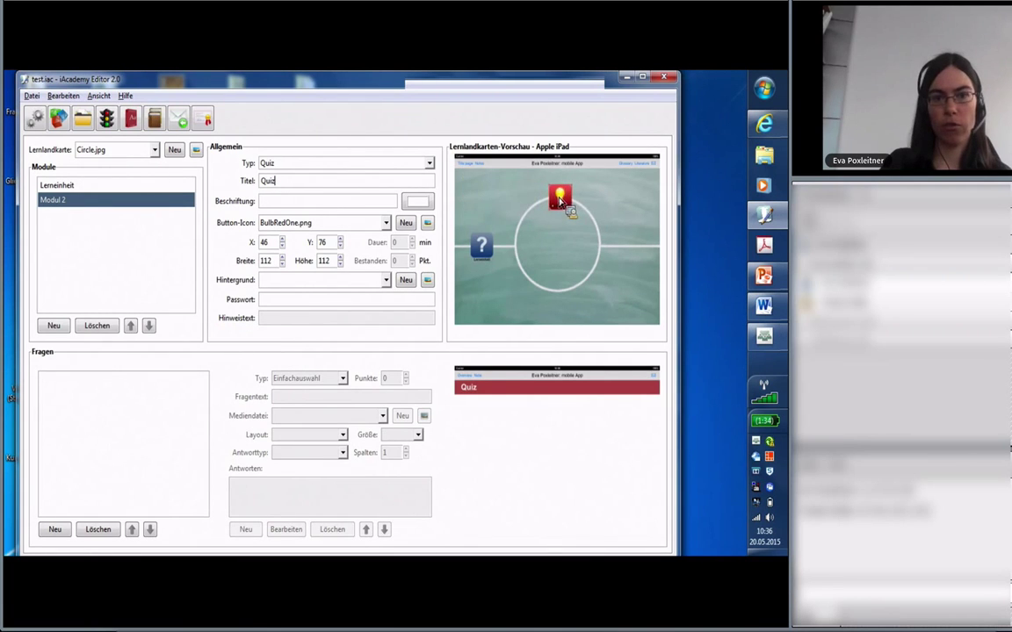
click(423, 201)
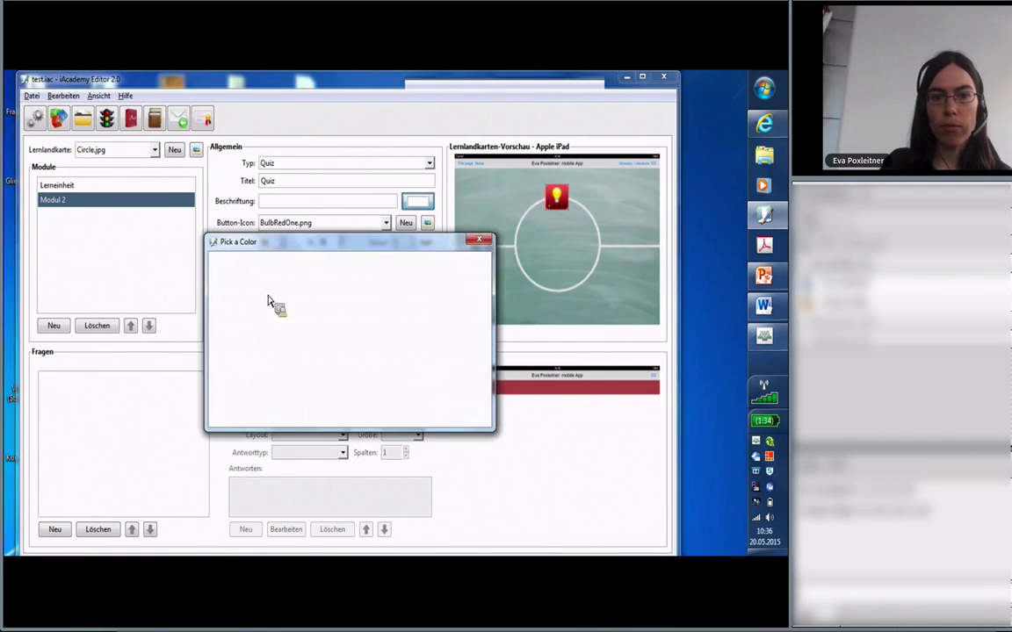
click(408, 411)
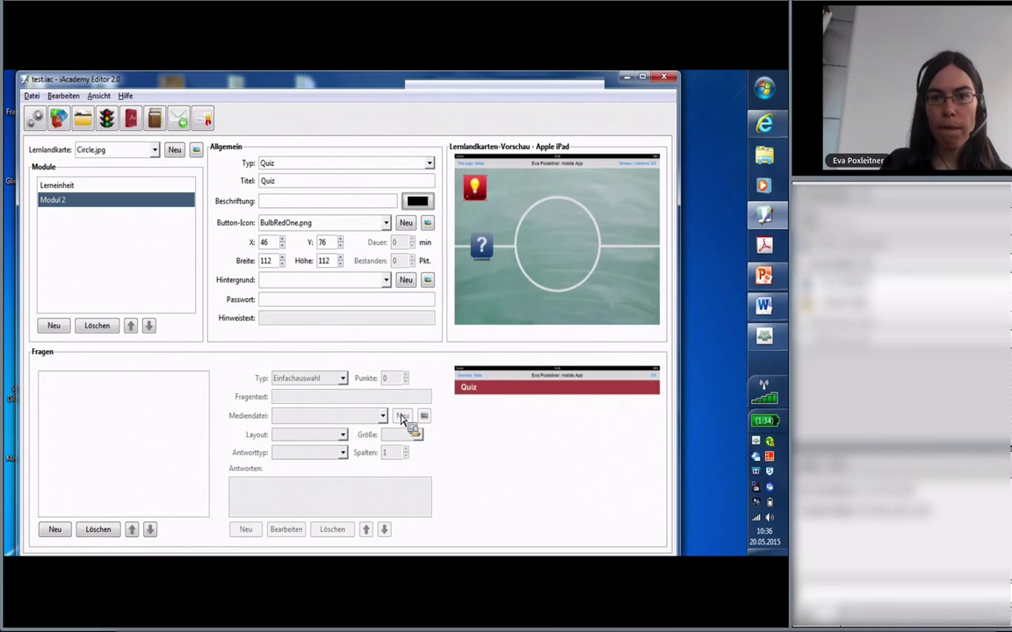
click(305, 200)
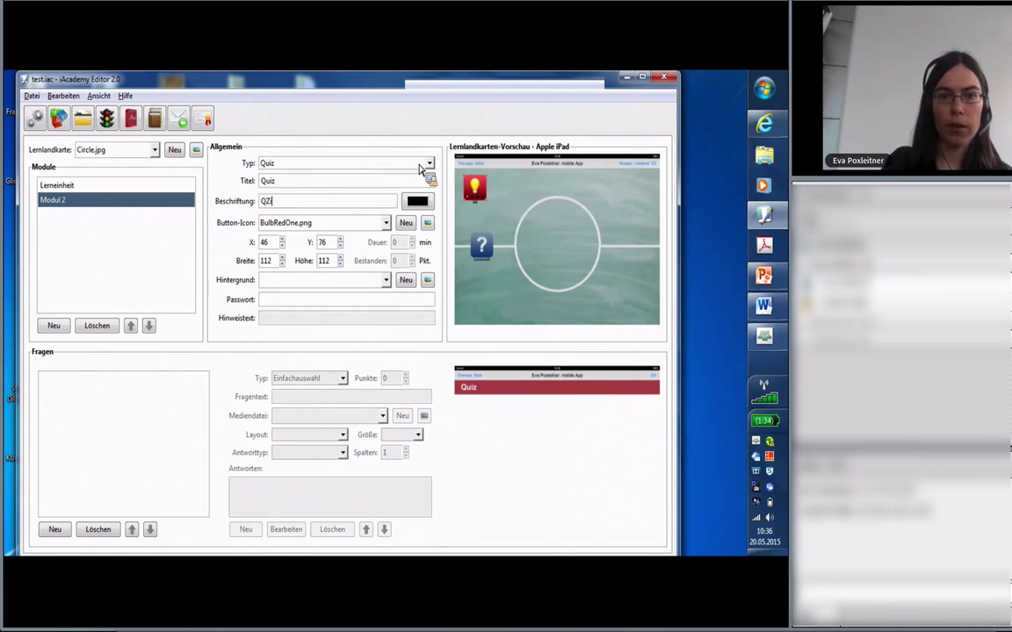
key(BackSpace)
key(BackSpace)
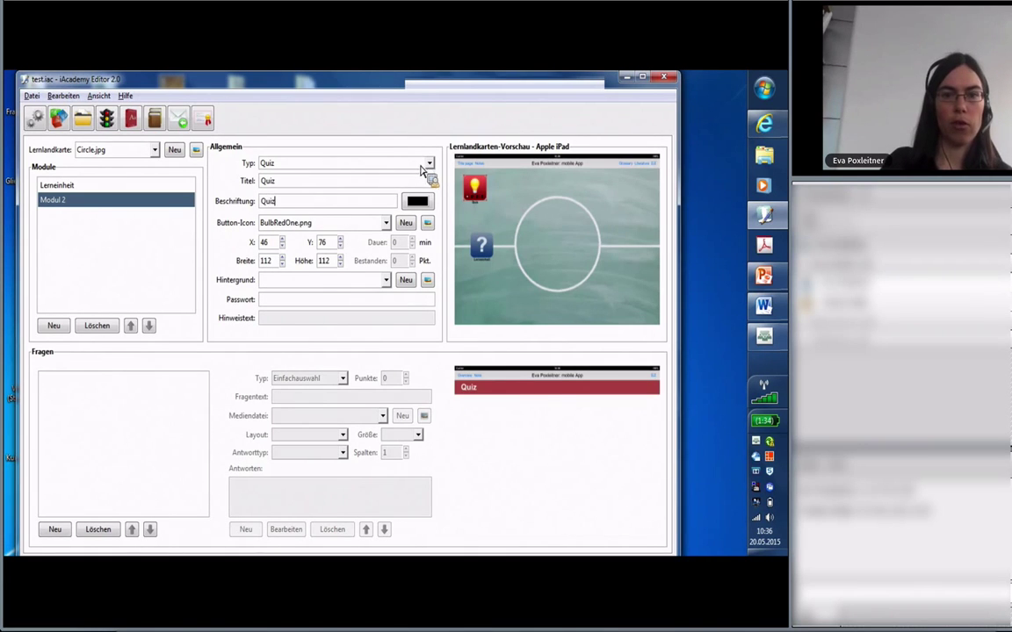
- Create question Frage 1, browse the Hintergrund images, then clear the background again
click(55, 530)
drag(474, 189, 558, 205)
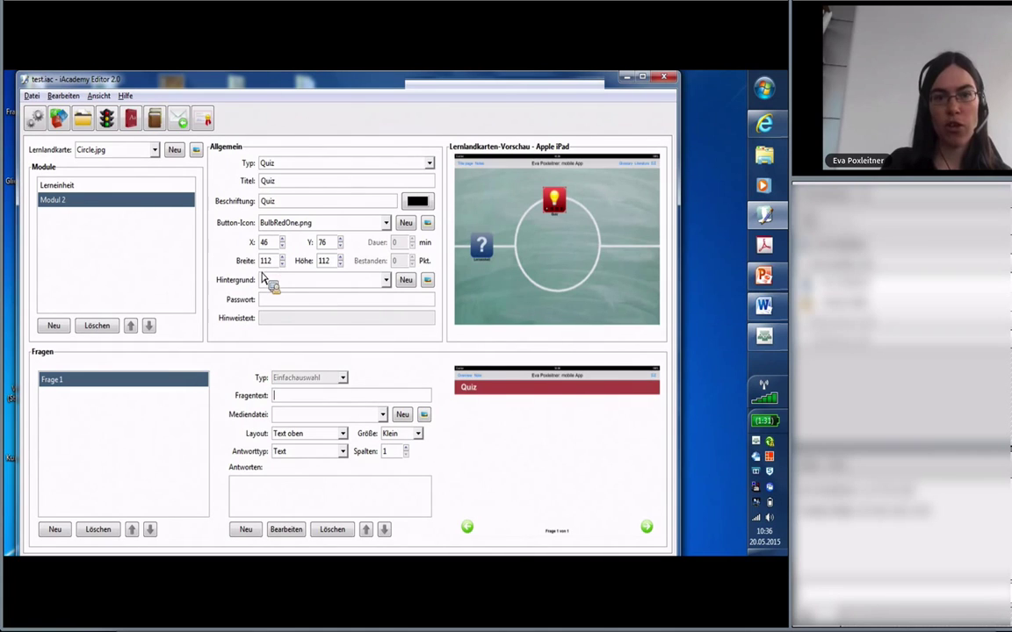
mouse_move(270, 287)
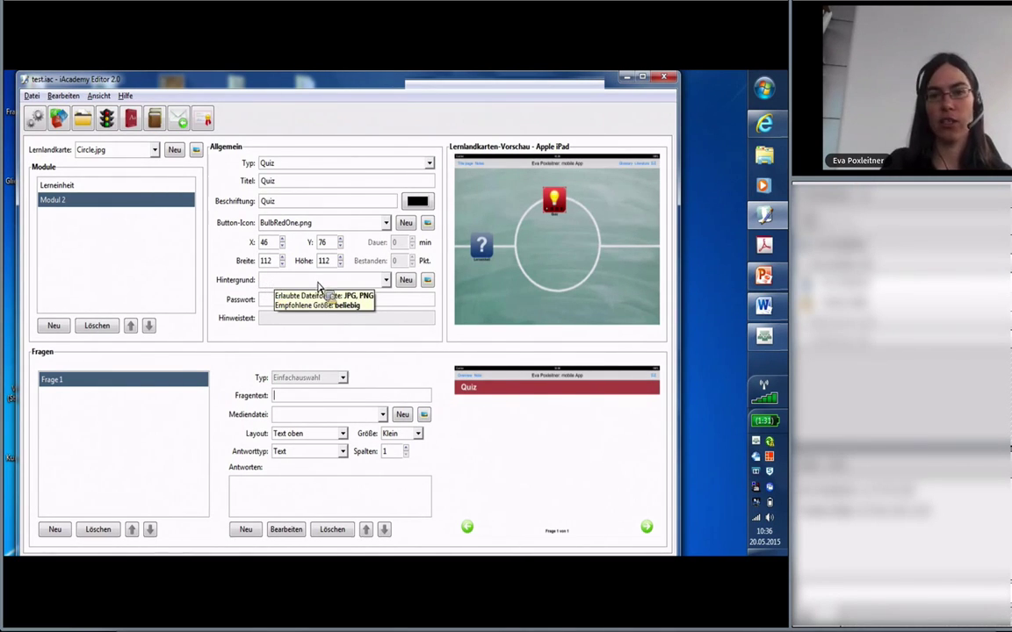
click(405, 280)
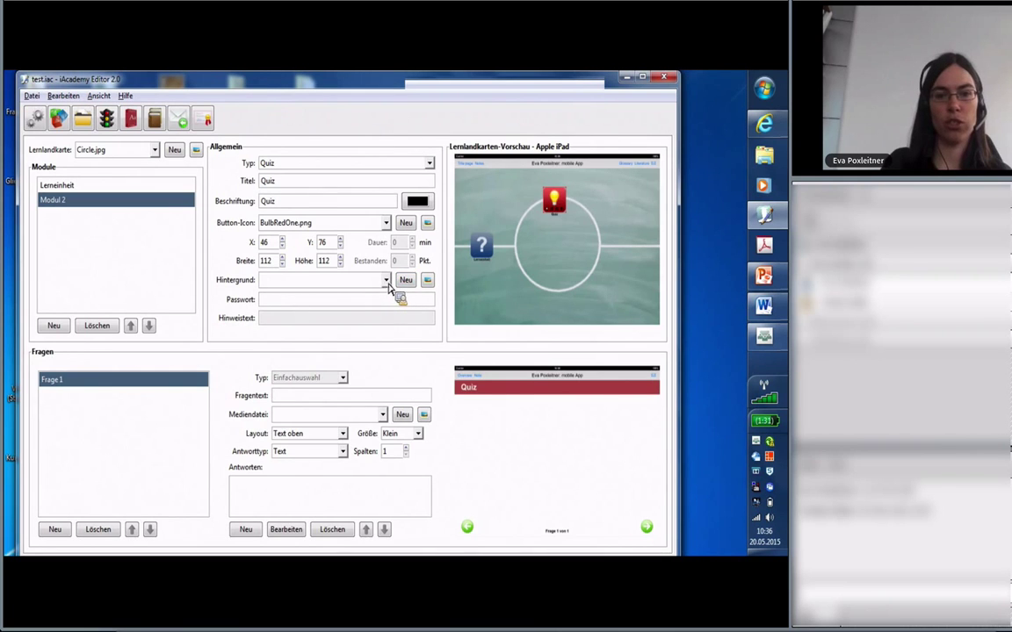
click(386, 280)
click(298, 333)
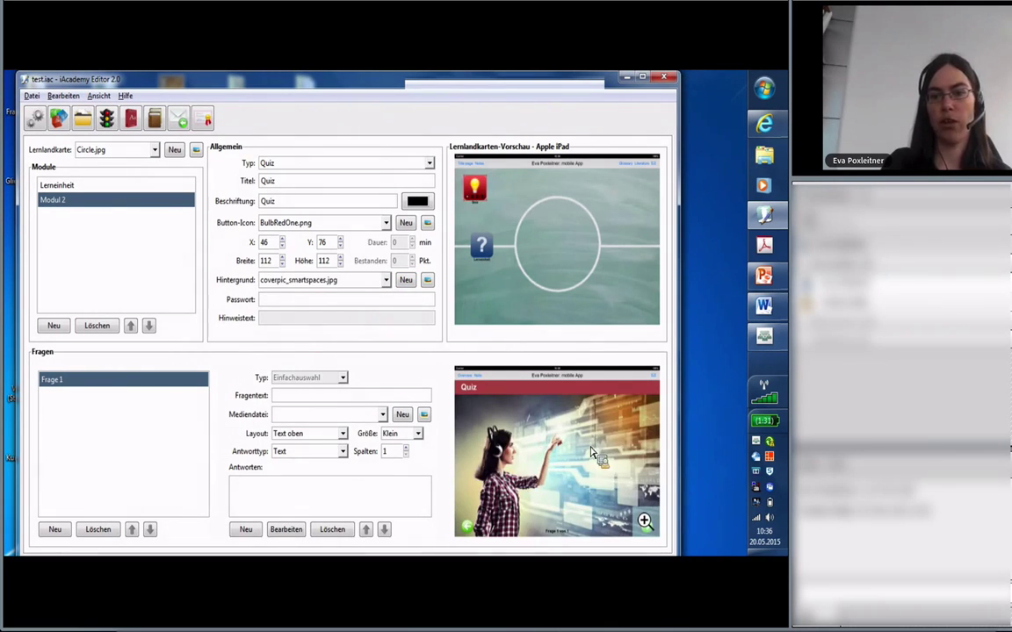
click(386, 280)
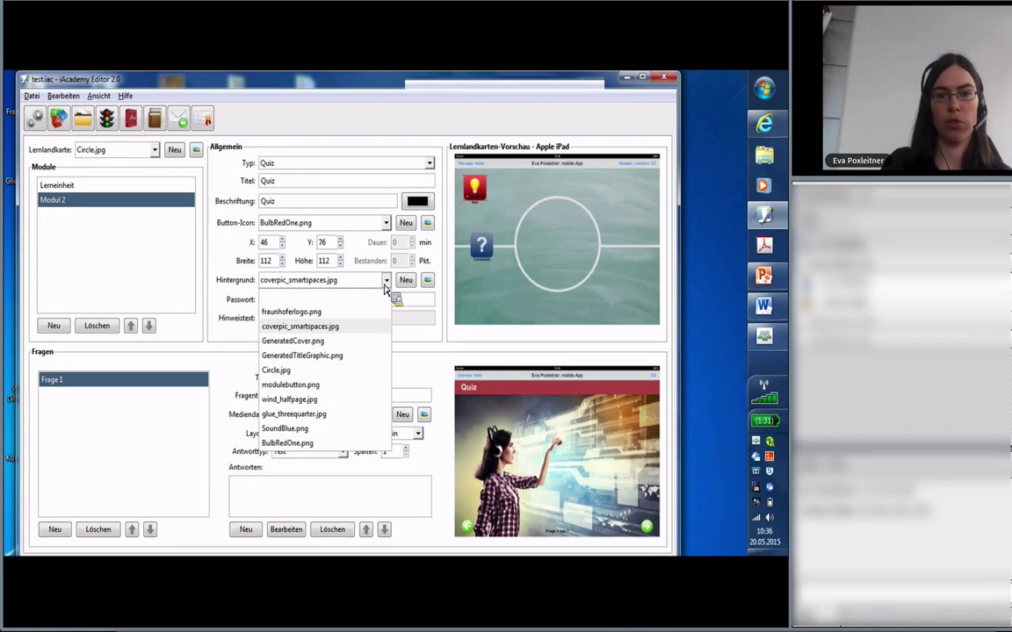
click(321, 304)
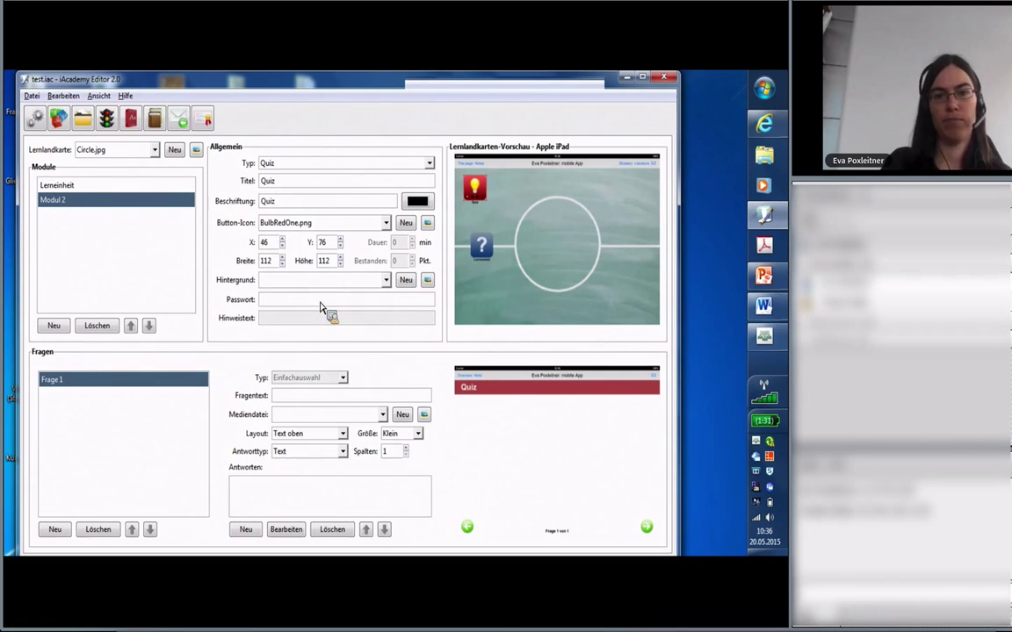
drag(499, 203, 525, 218)
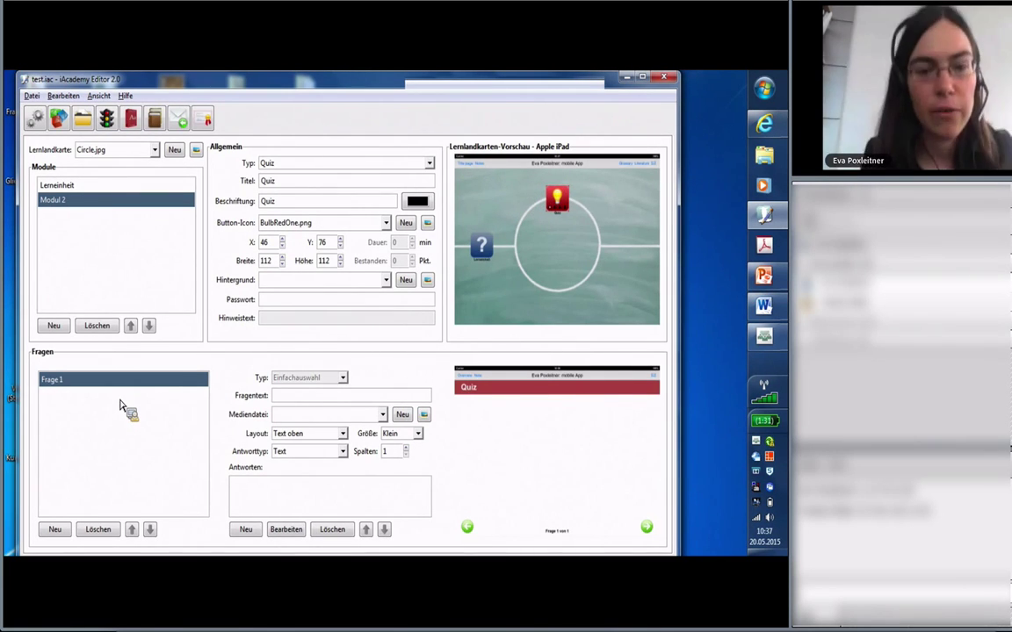
- Enter 'Was ist wichtig für xy?' as Frage 1's question text, fixing the mistyped letters
click(306, 406)
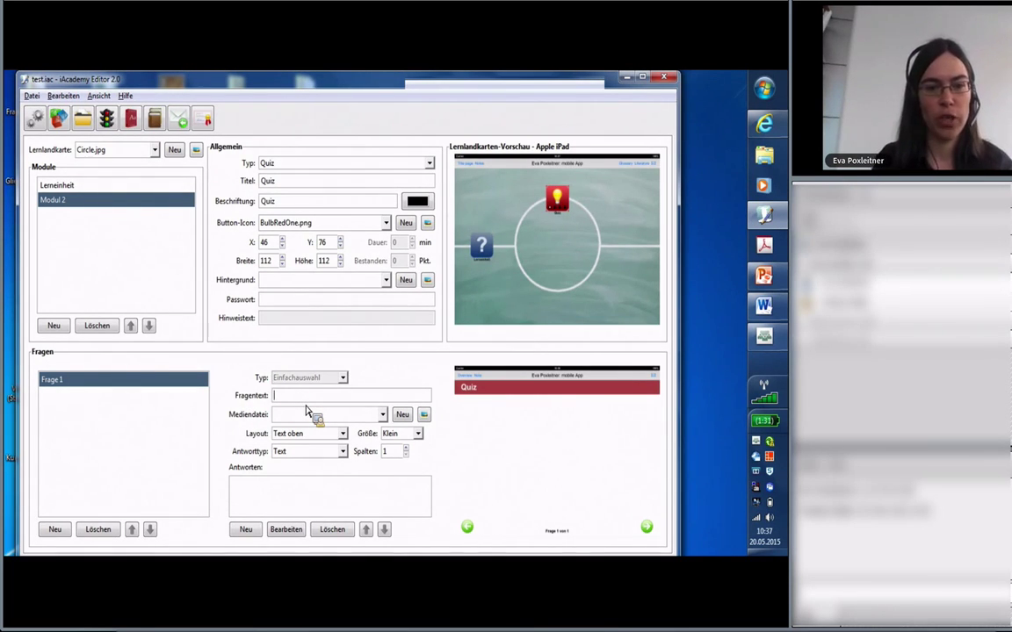
text(Was )
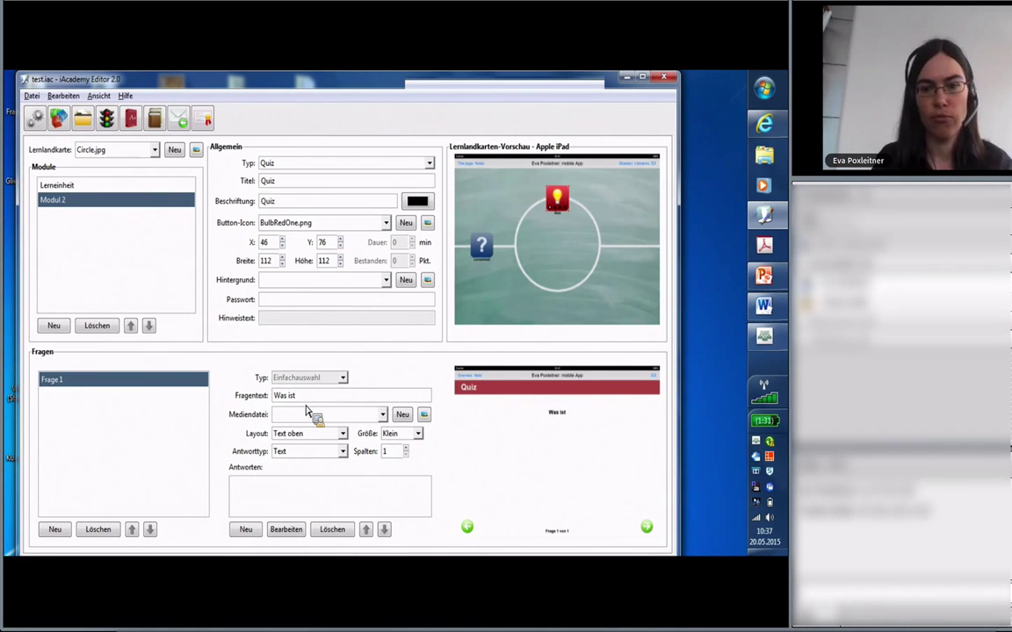
text(ist he)
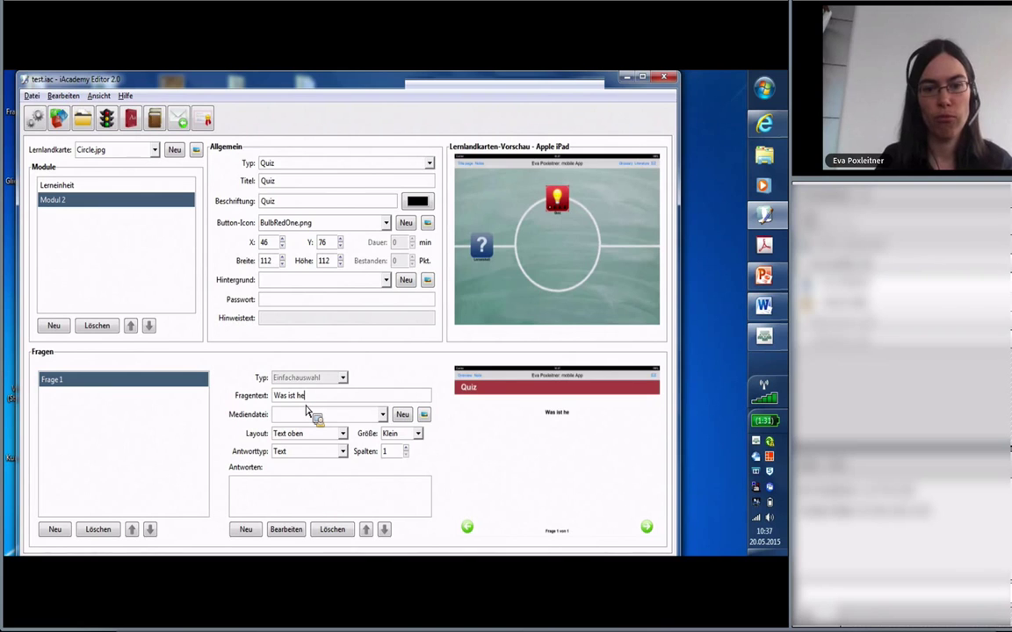
key(BackSpace)
key(BackSpace)
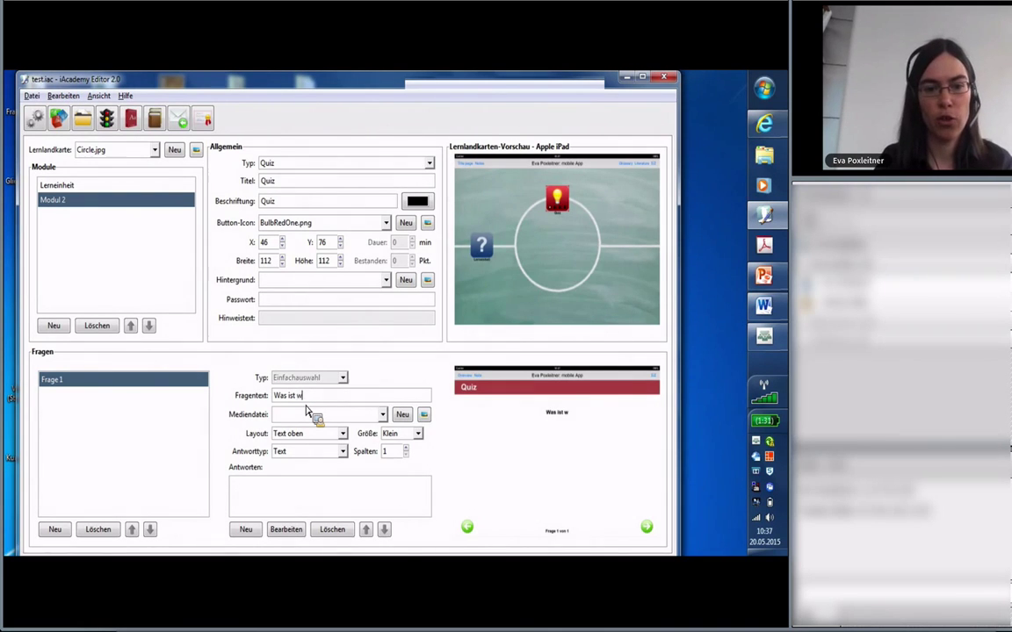
text(x)
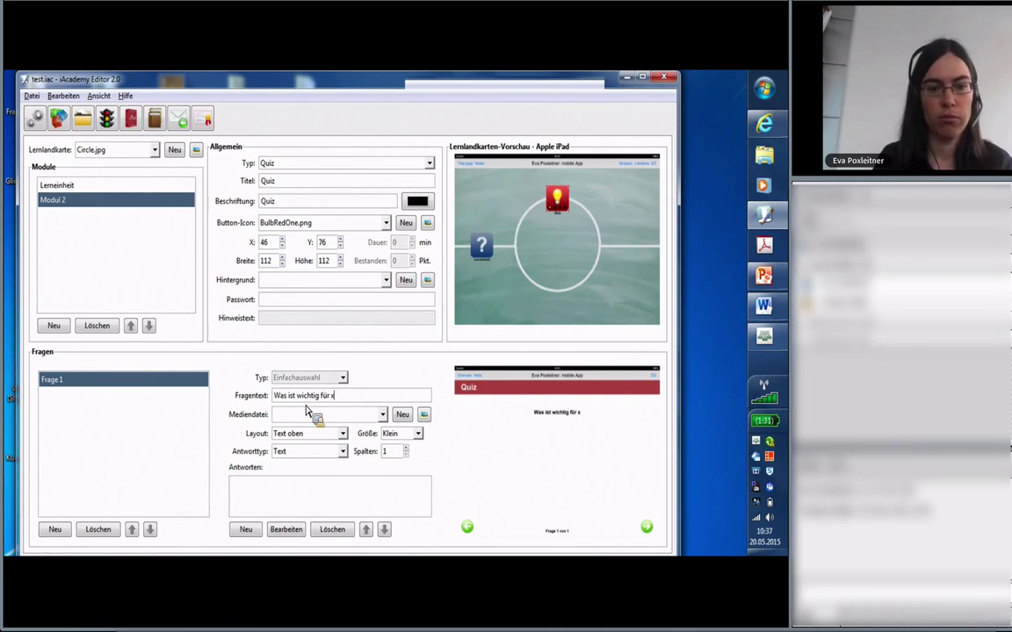
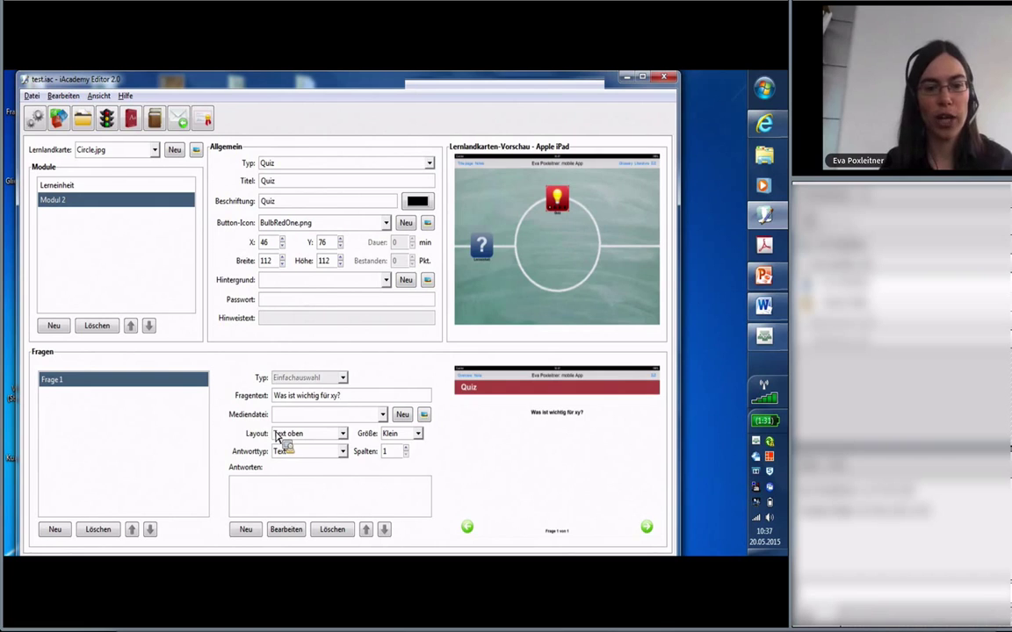
- Add the answer 'Produktplanung' with a remark and mark it as the correct answer
click(246, 531)
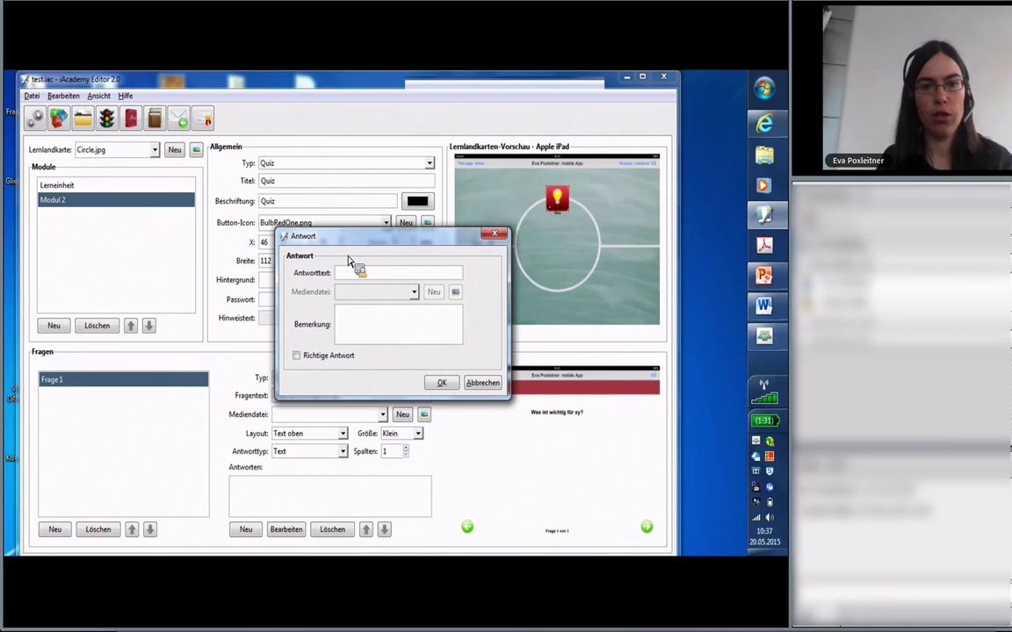
text(A)
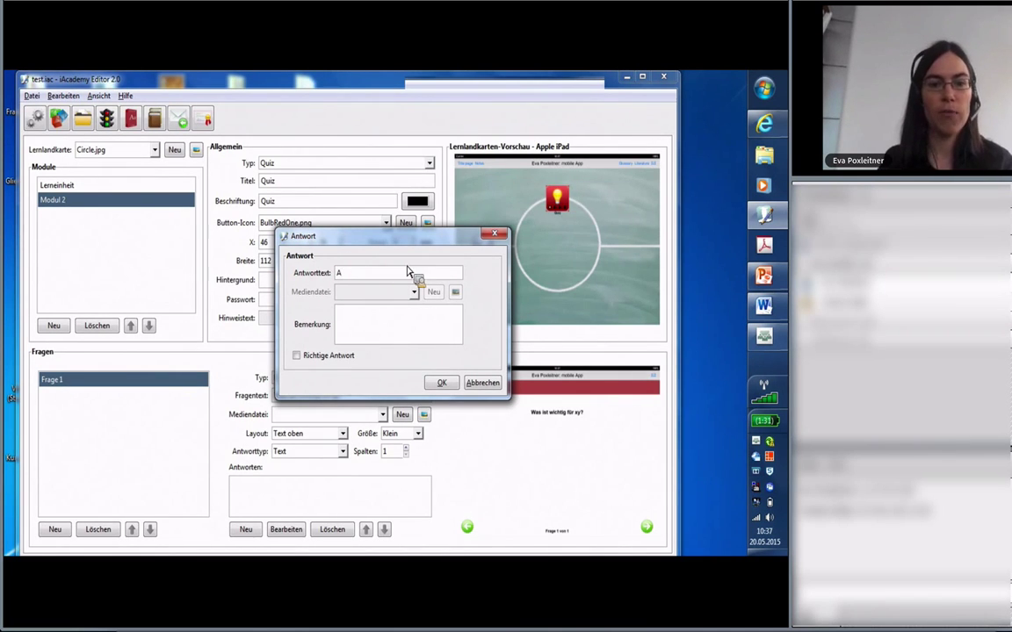
click(373, 335)
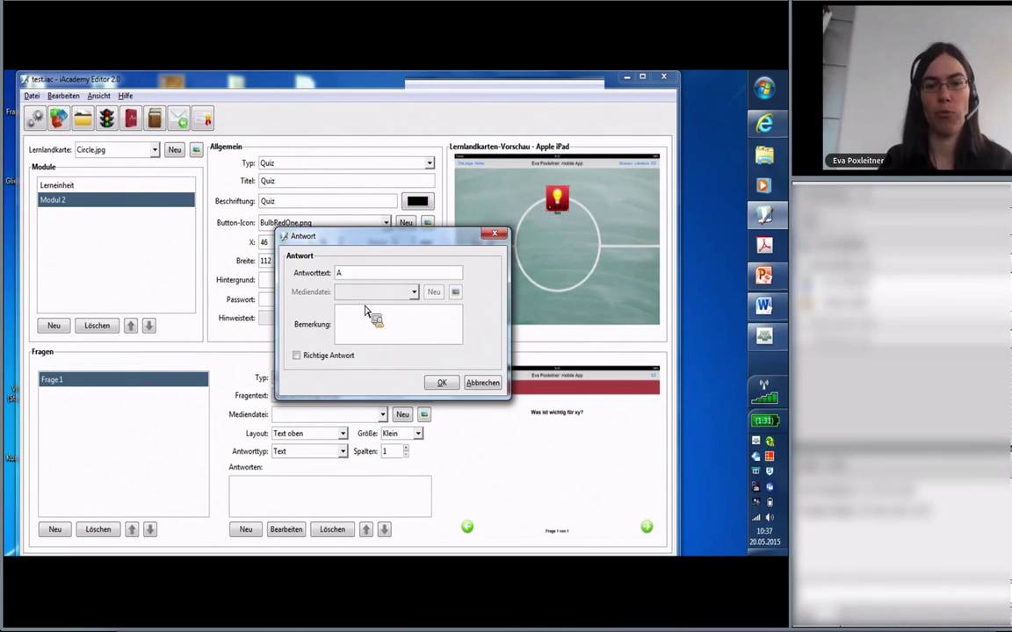
double_click(335, 274)
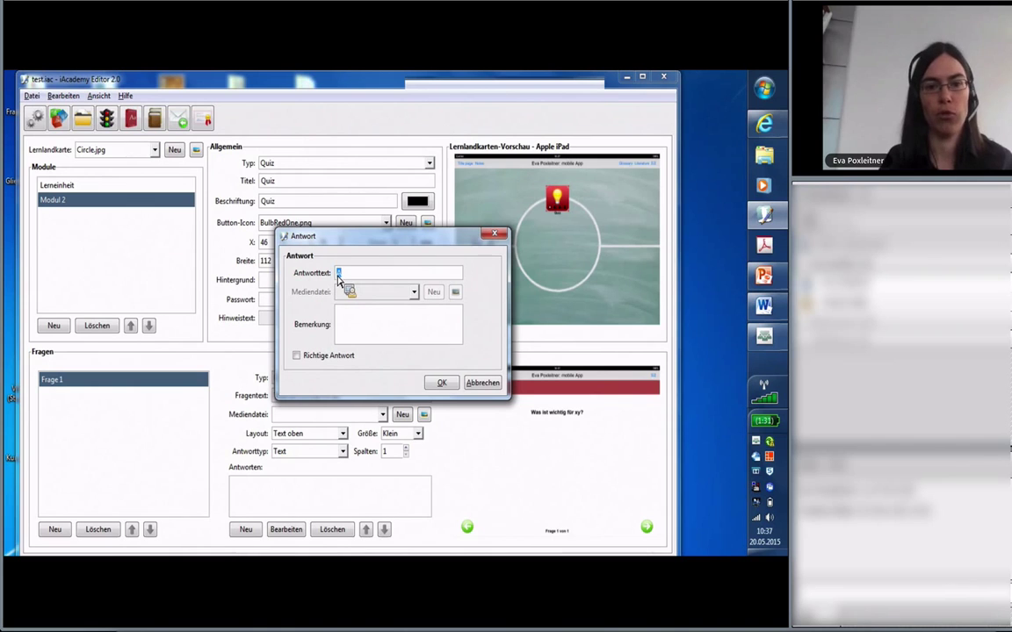
text(duktplanung)
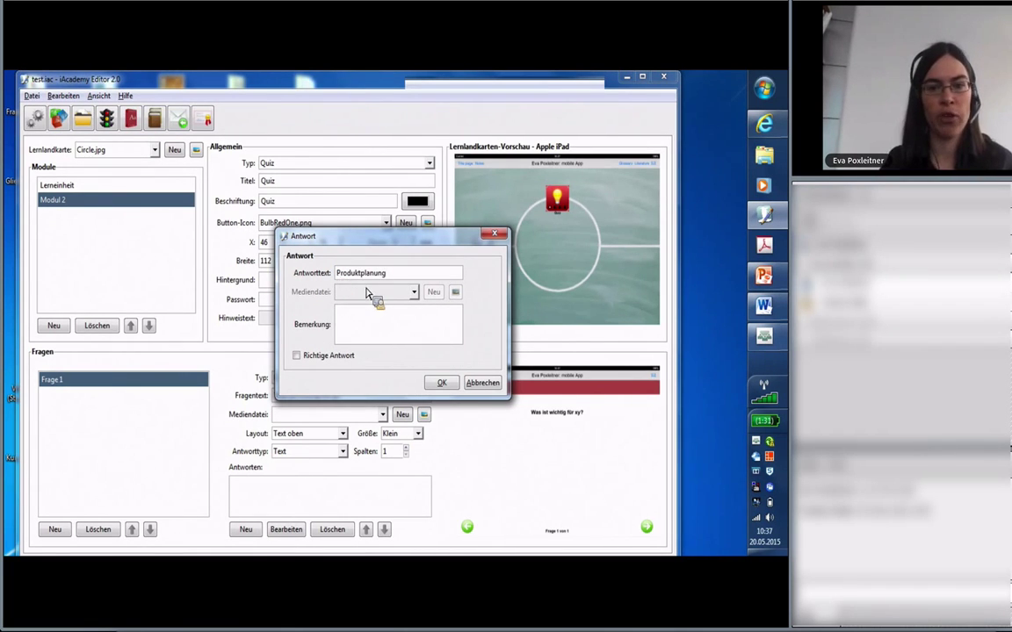
click(364, 338)
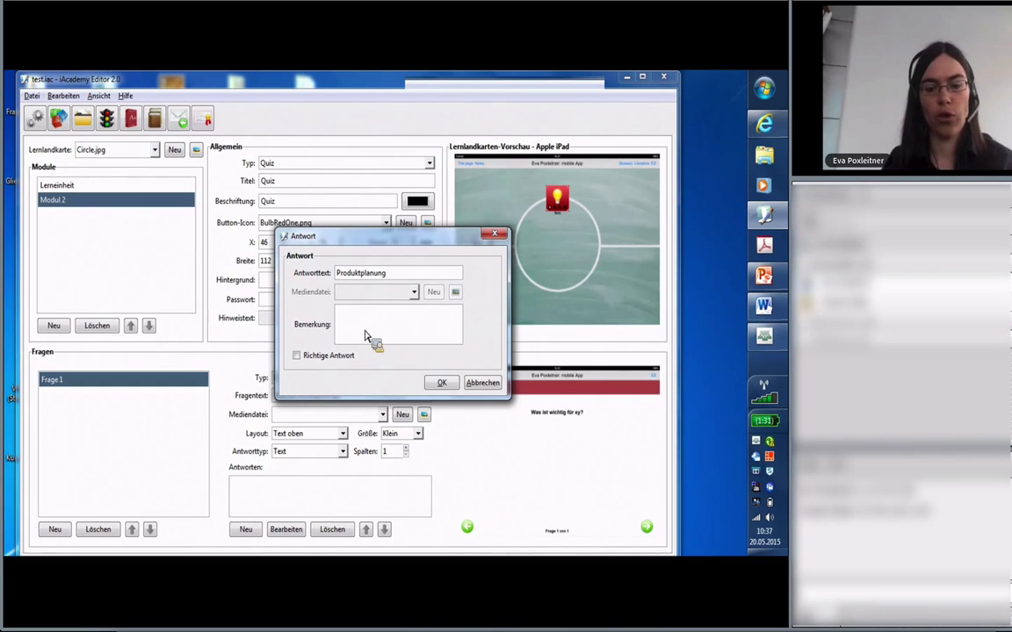
text(jskdjfklsjdglk sdf skfjslk)
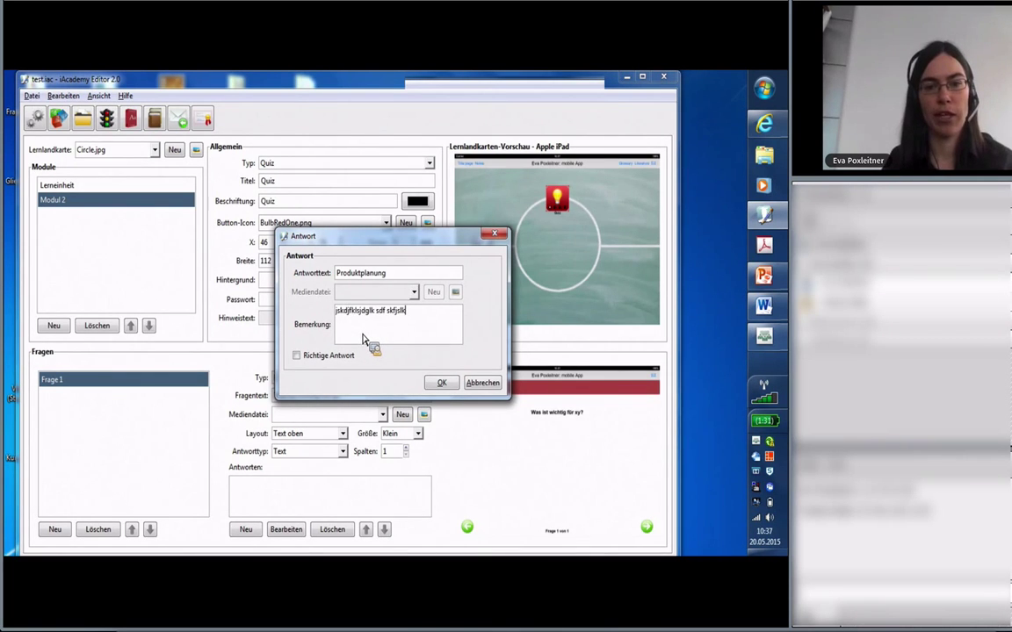
text(gjsl)
click(300, 356)
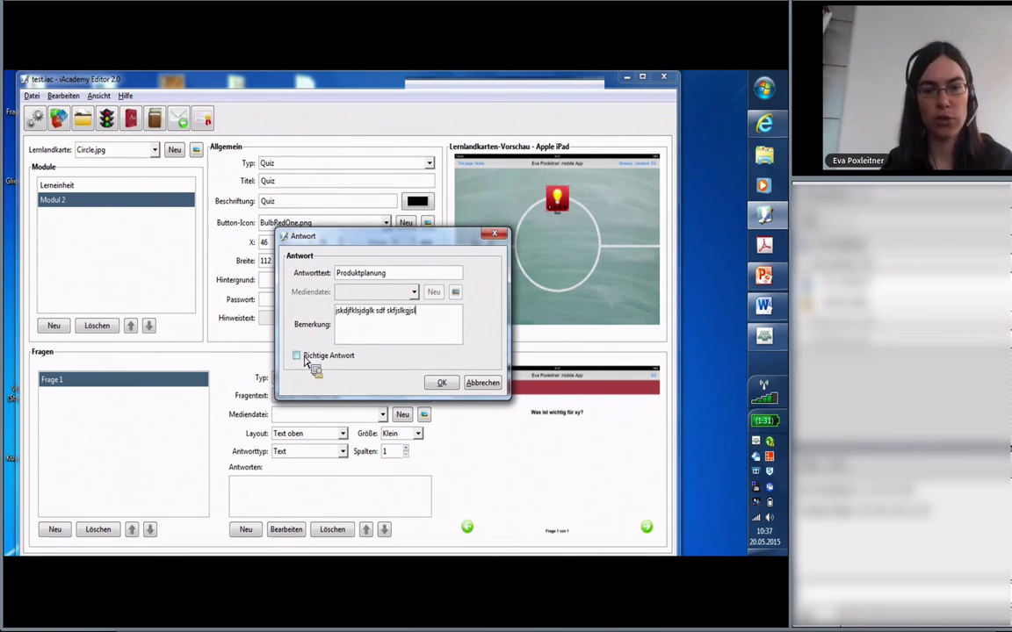
click(442, 384)
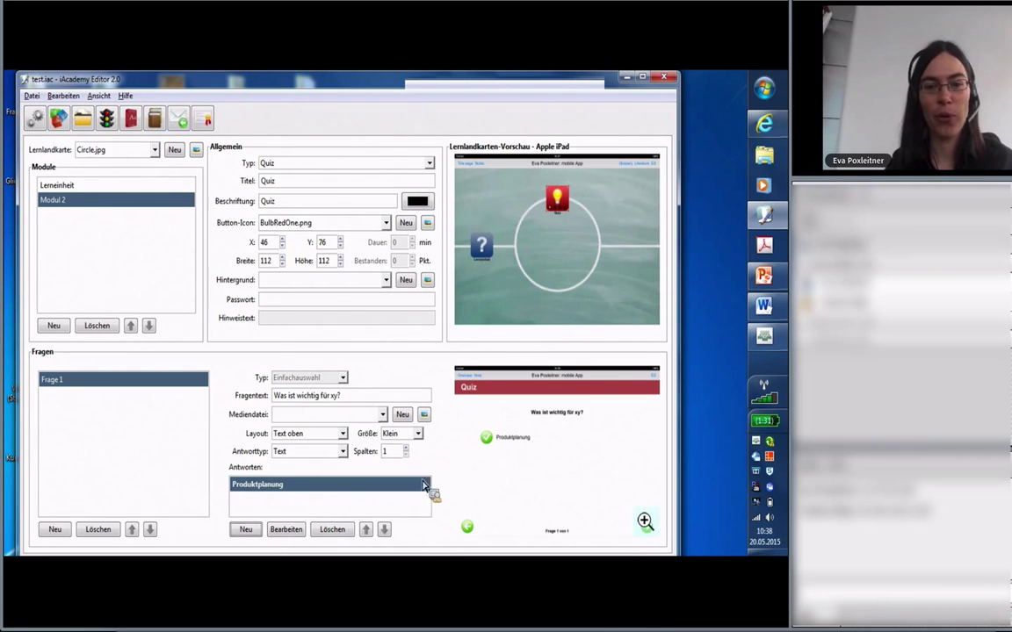
- Add 'Marketing' as a wrong answer with a remark
click(246, 530)
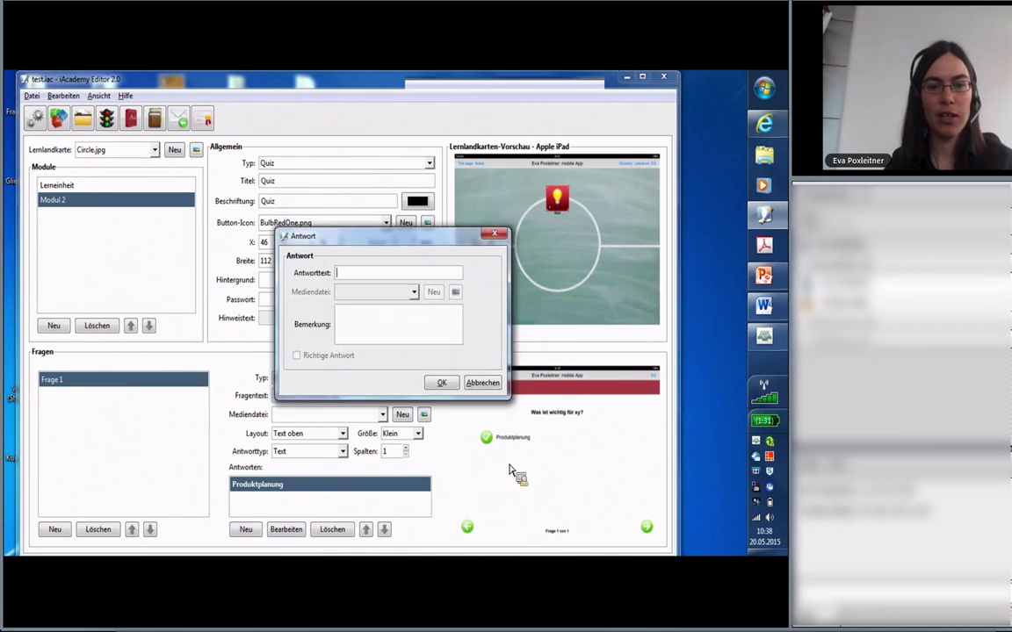
text(Marketing)
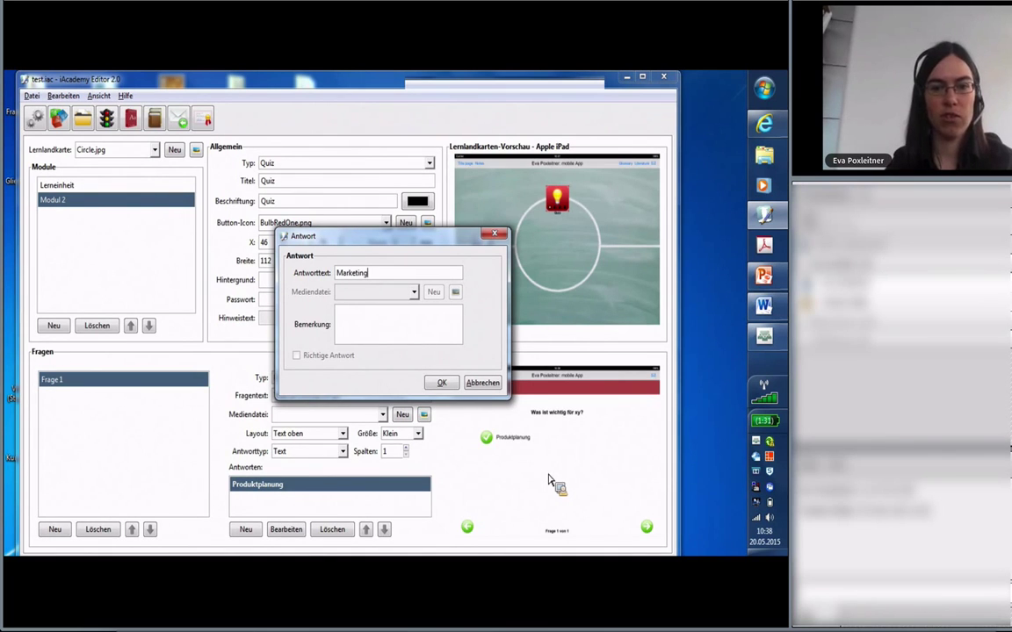
click(378, 339)
text(sfsdkgsdf)
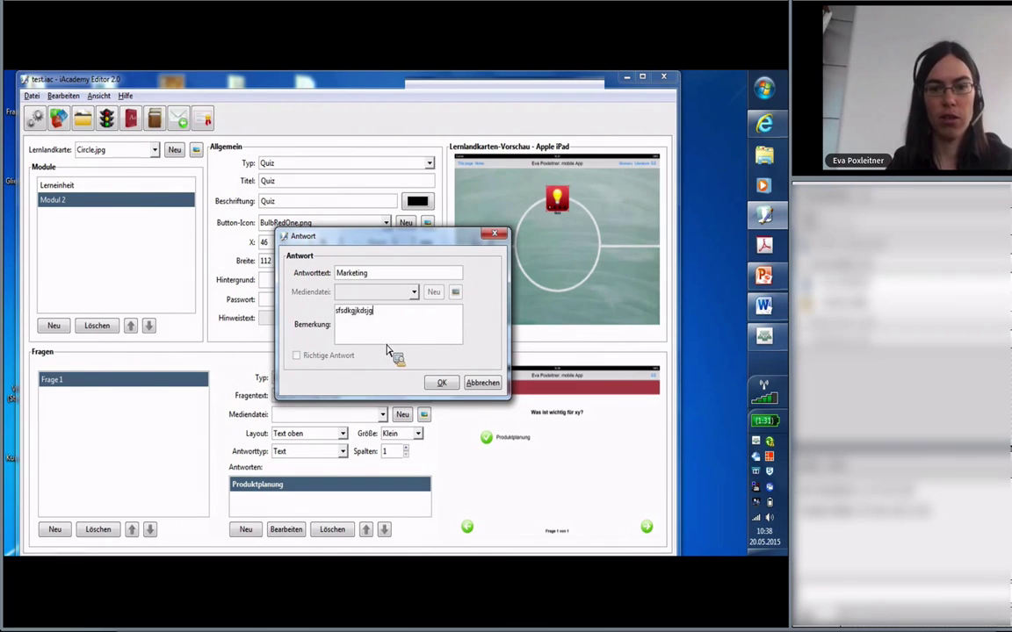
click(441, 382)
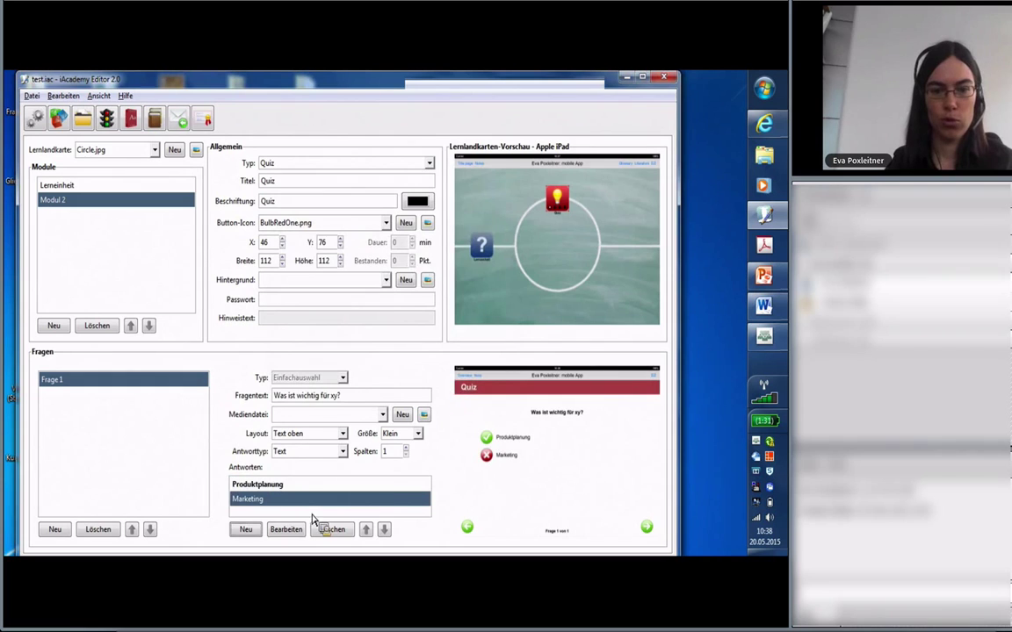
- Add 'Industriedesign' as a second wrong answer with a remark
click(245, 532)
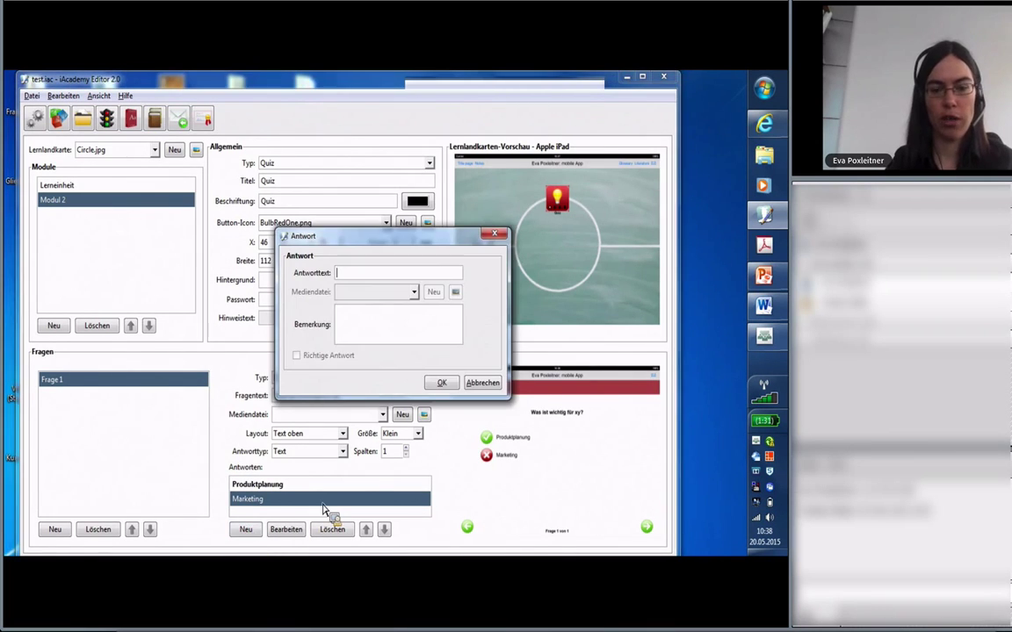
text(Ins)
text(ust)
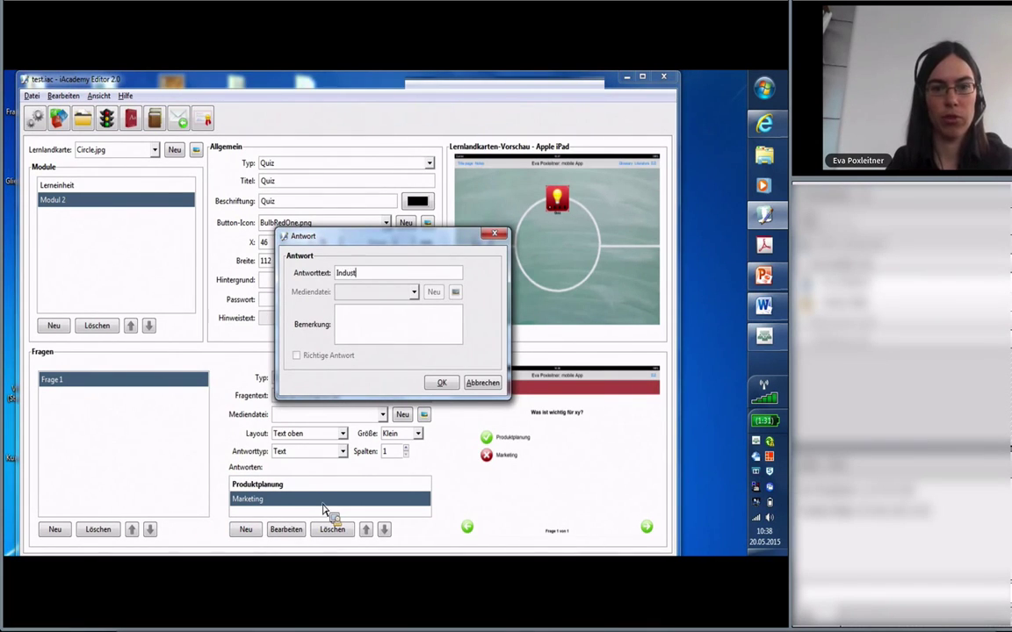
text(riedesign)
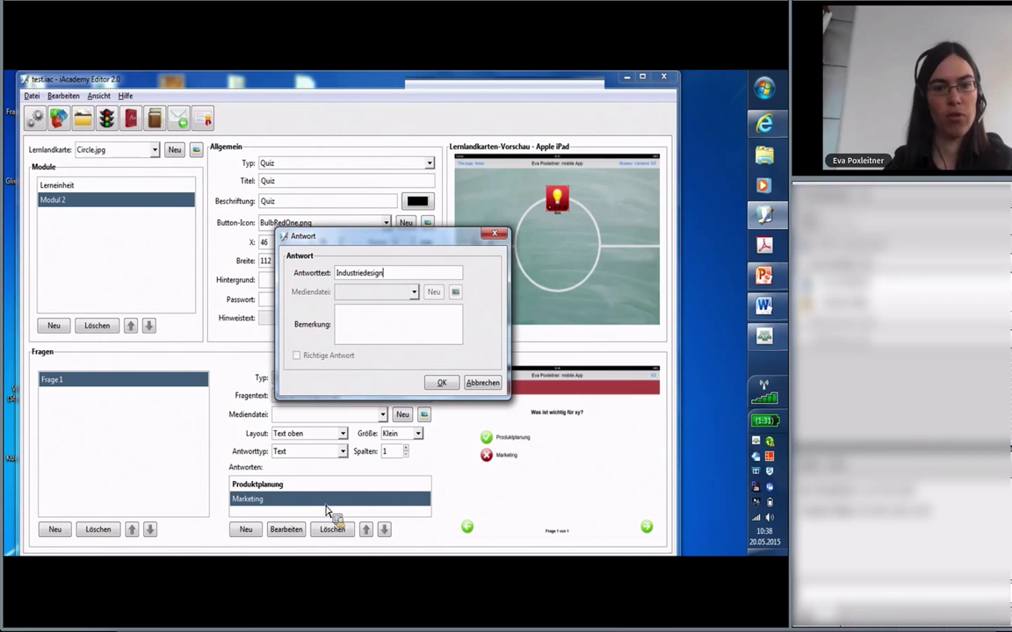
click(386, 340)
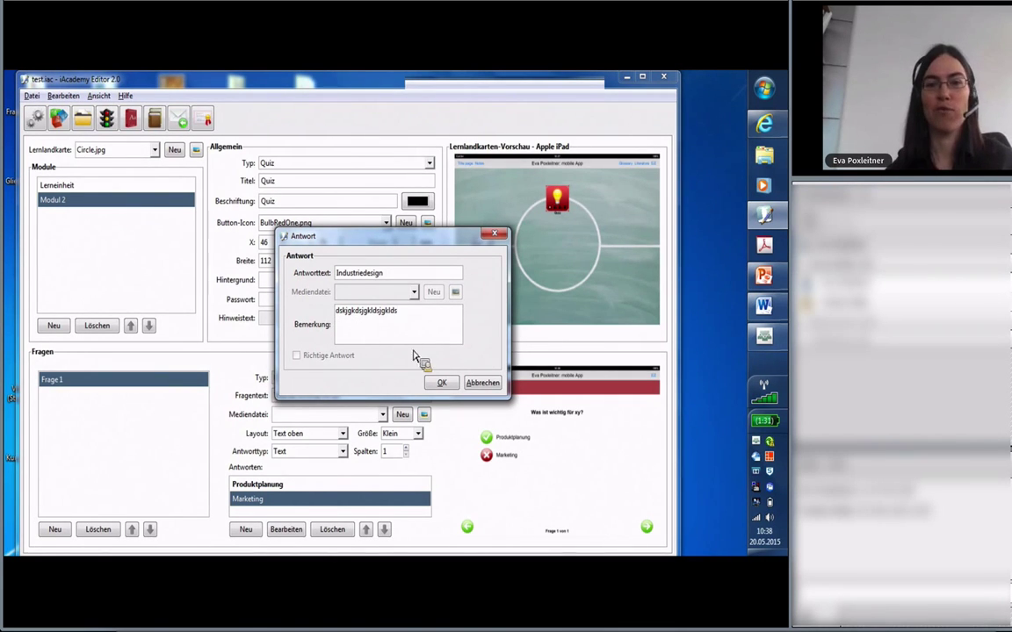
click(442, 384)
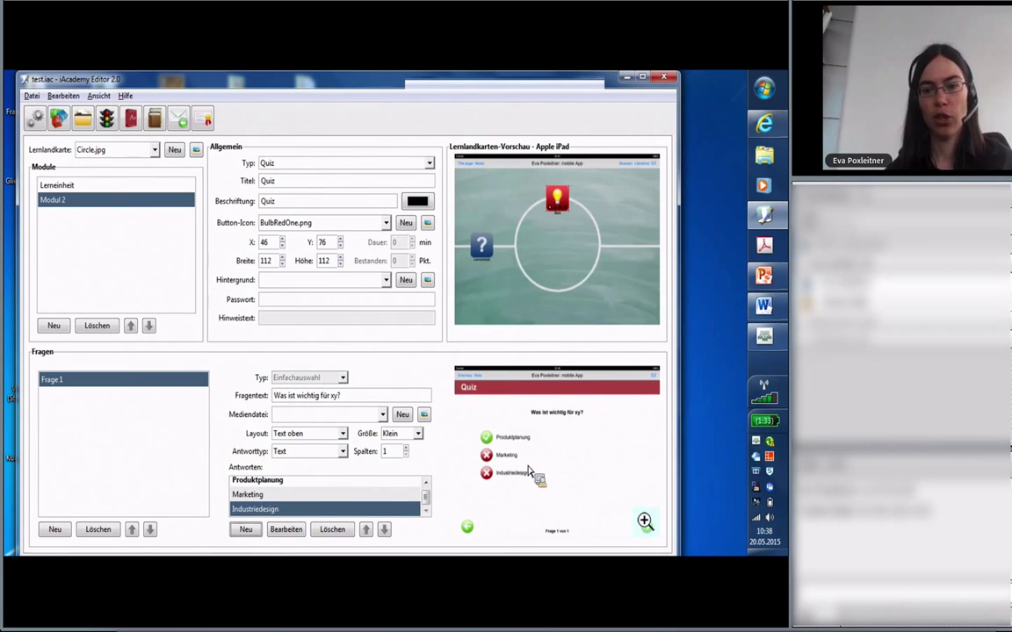
- Check the quiz in full-size iPad preview, then add an empty second question after the first
click(645, 522)
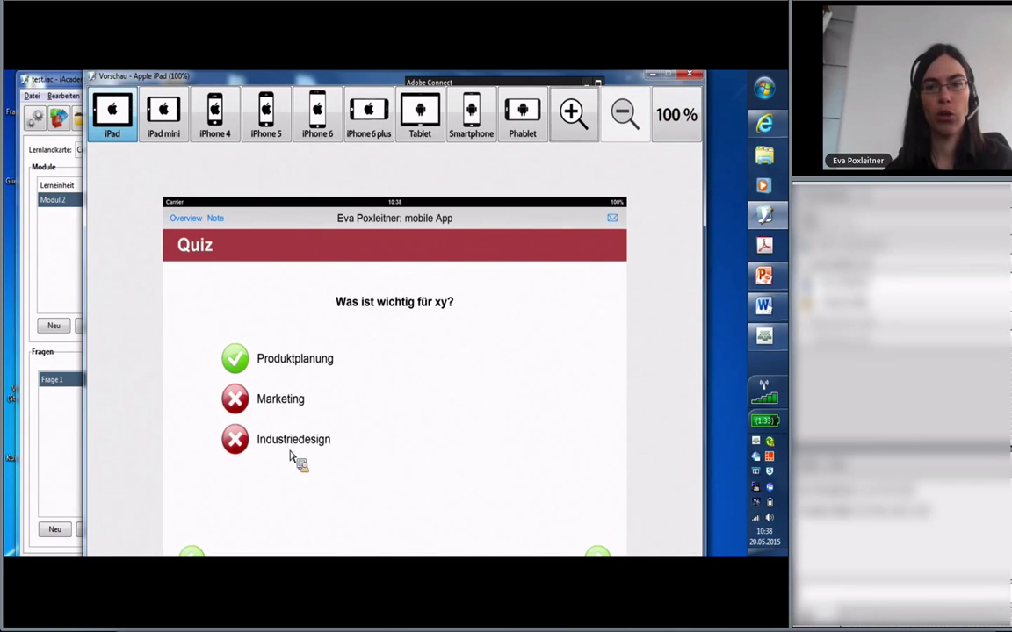
click(694, 79)
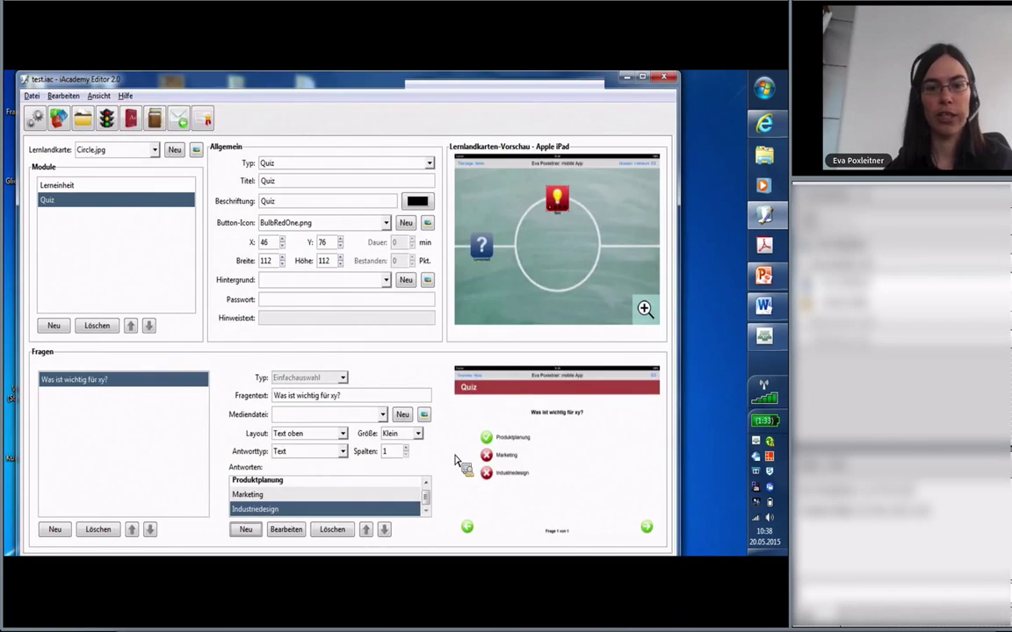
click(55, 530)
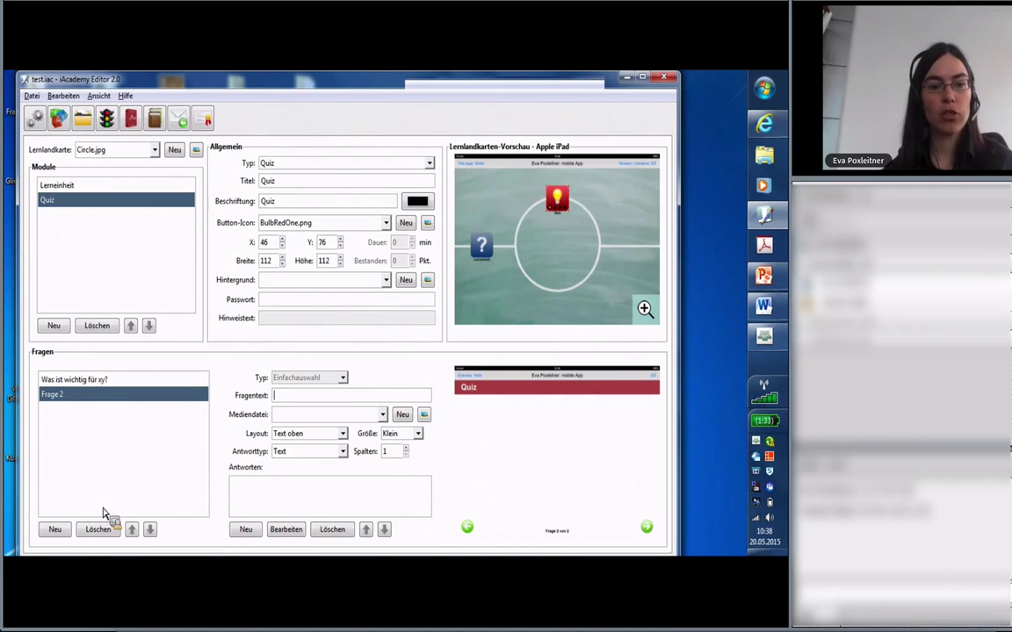
click(133, 531)
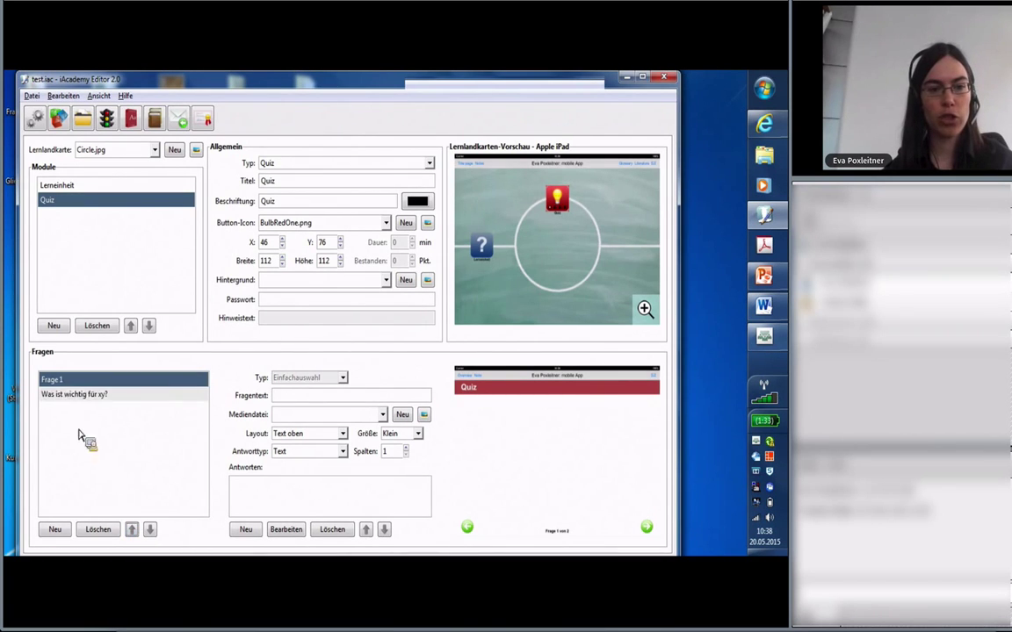
click(150, 530)
click(278, 396)
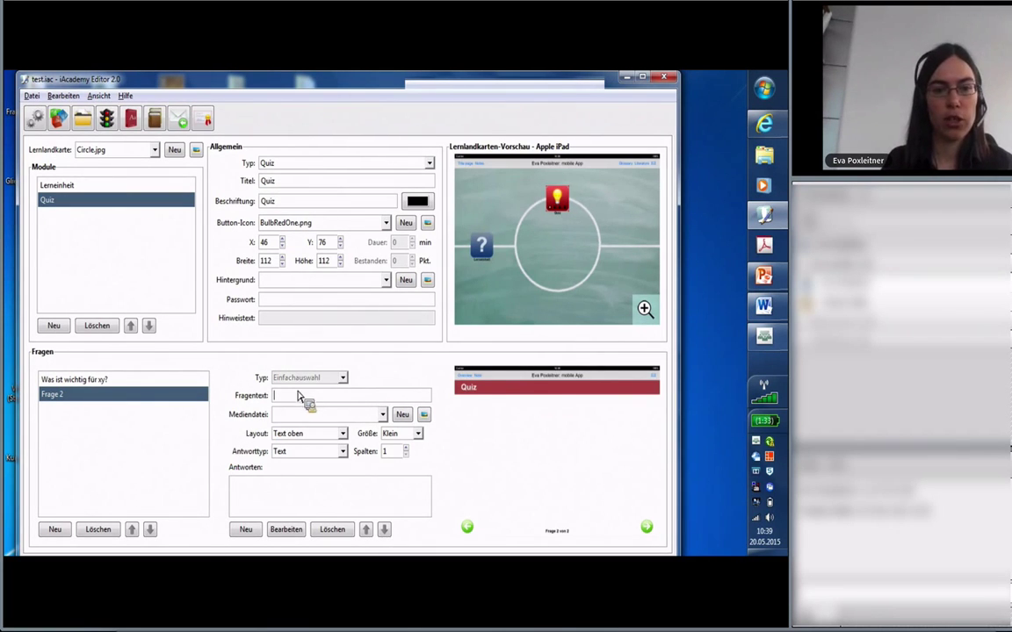
- Attach rotor.jpg from the pictures_sound folder to the second question
drag(356, 404, 405, 420)
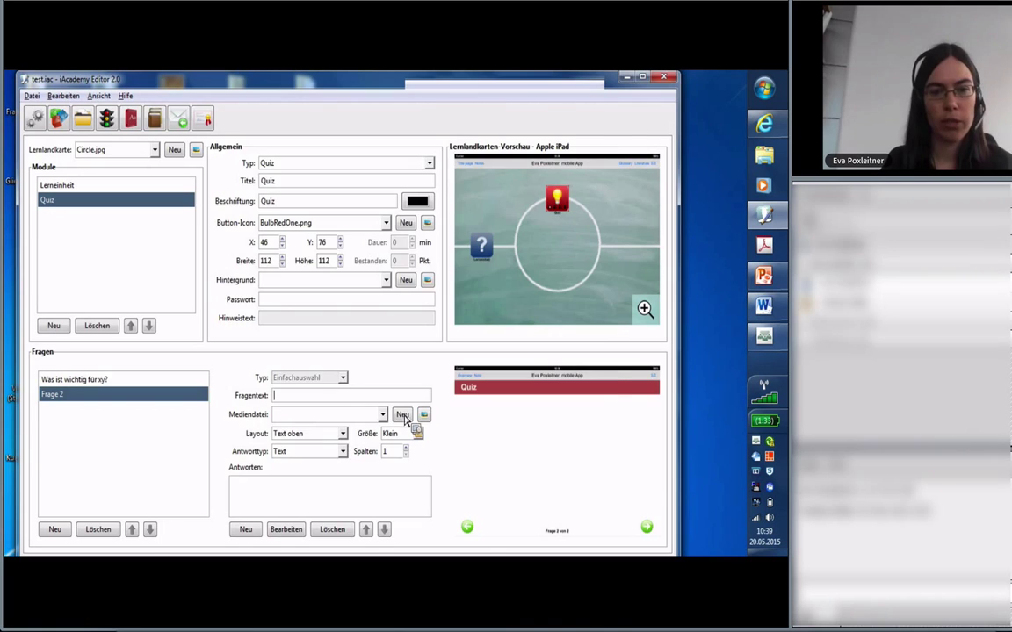
click(403, 414)
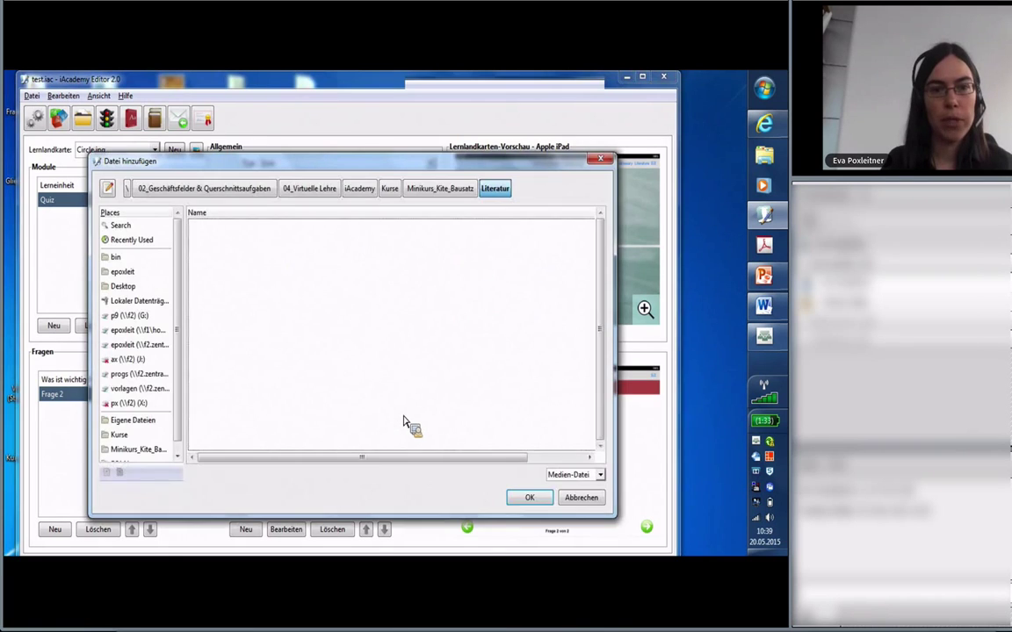
click(437, 189)
scroll(248, 271, up, 1)
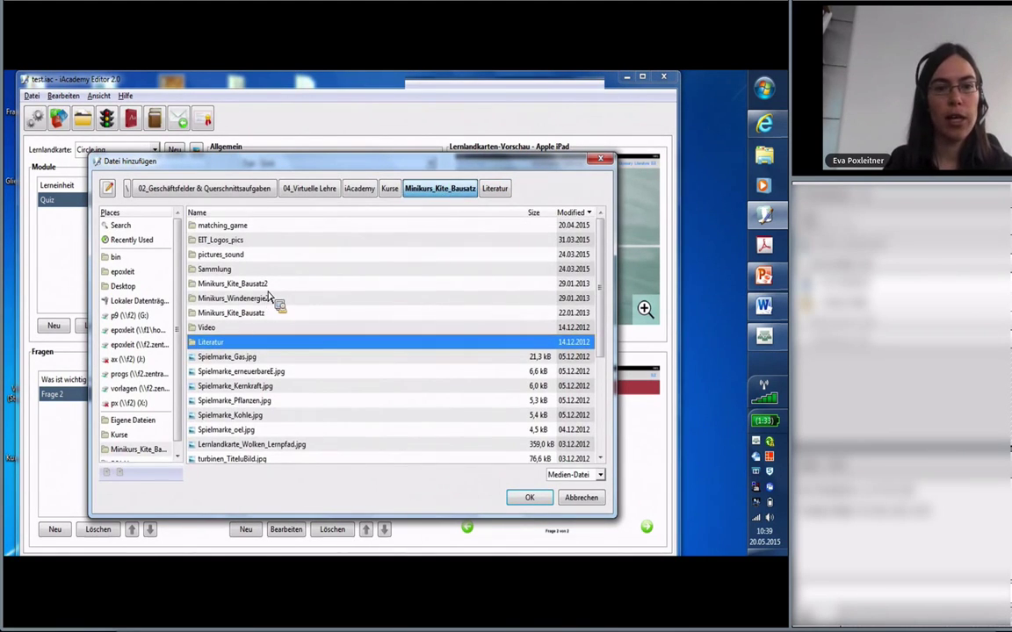
double_click(213, 256)
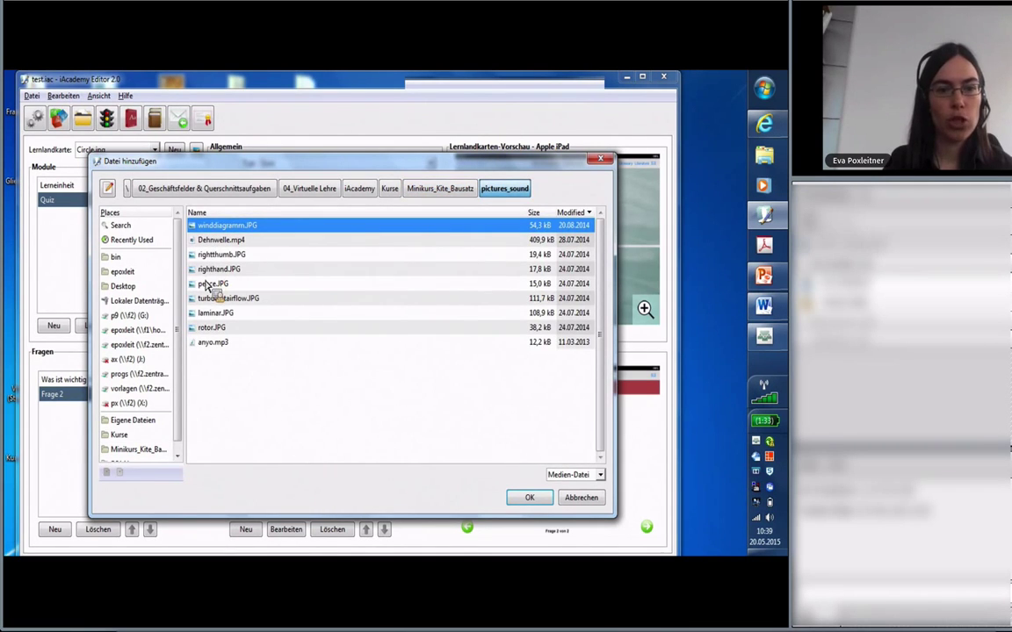
click(213, 328)
click(537, 500)
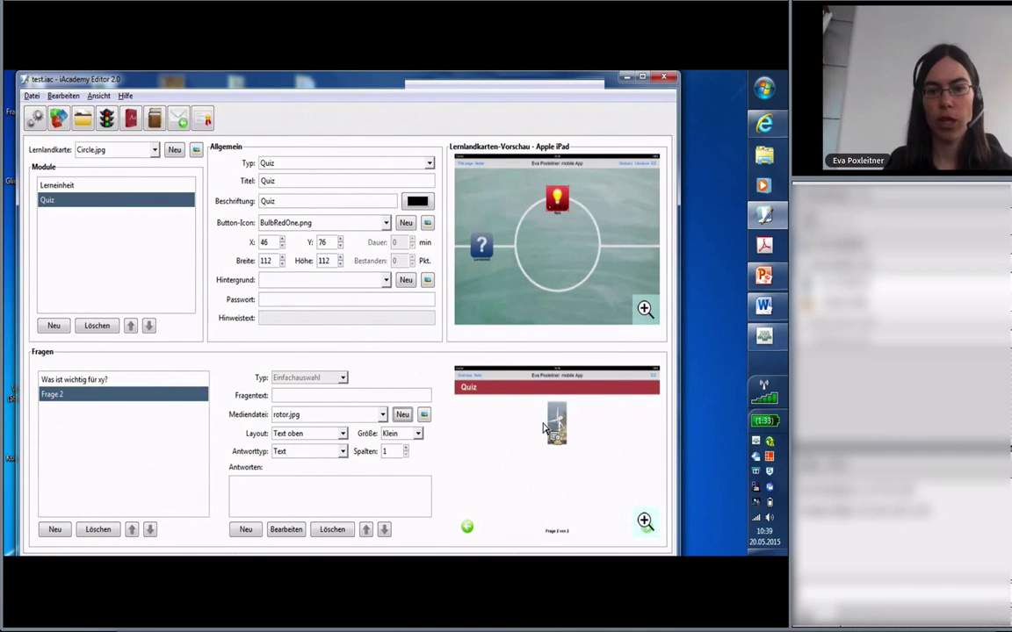
- Set the image size to Groß and check it in the enlarged preview
drag(546, 436, 428, 447)
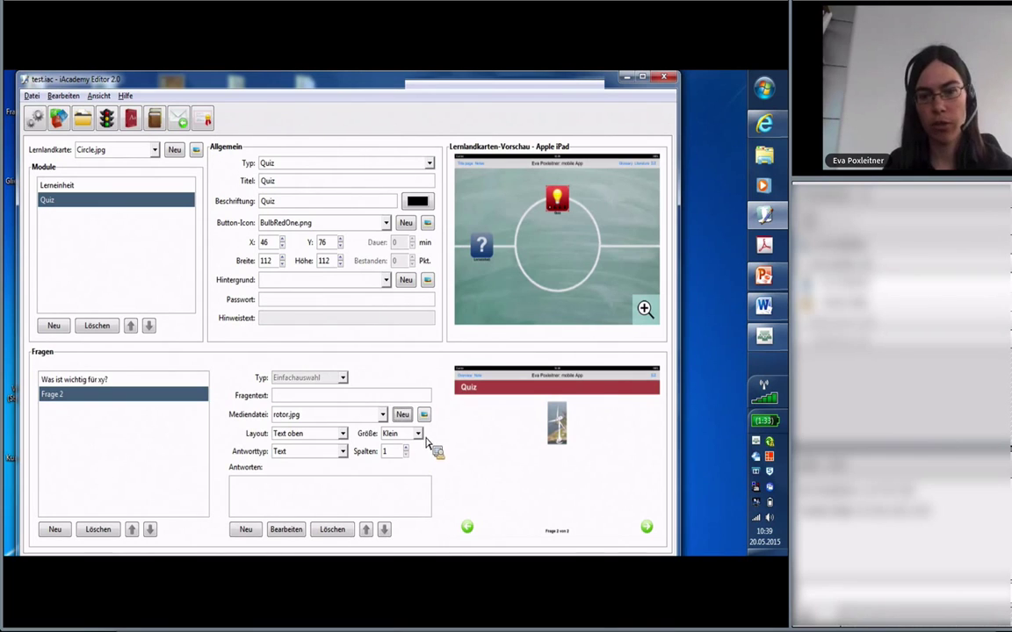
click(419, 434)
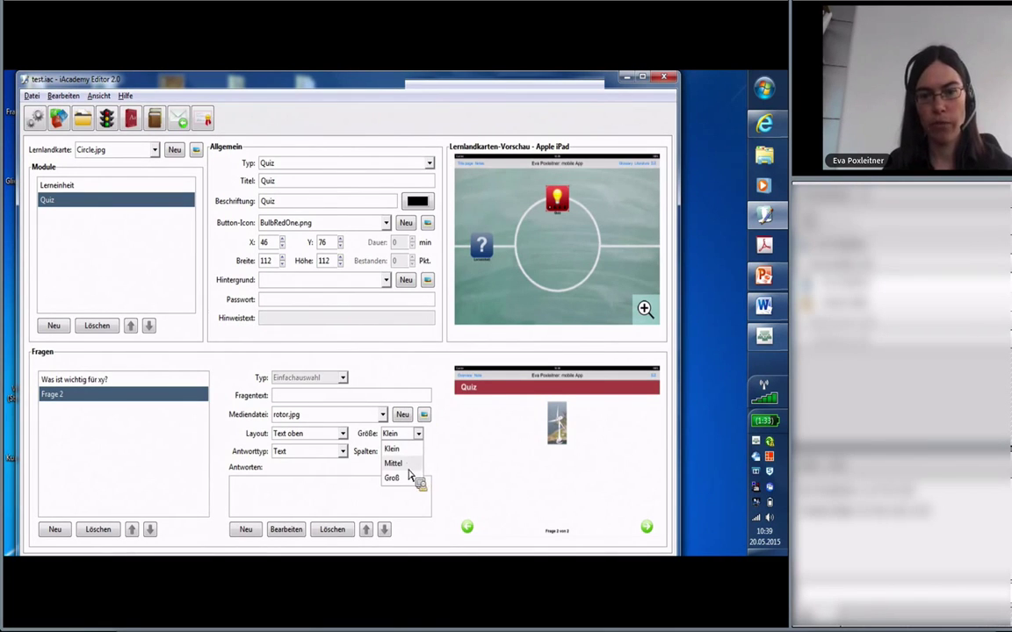
click(405, 481)
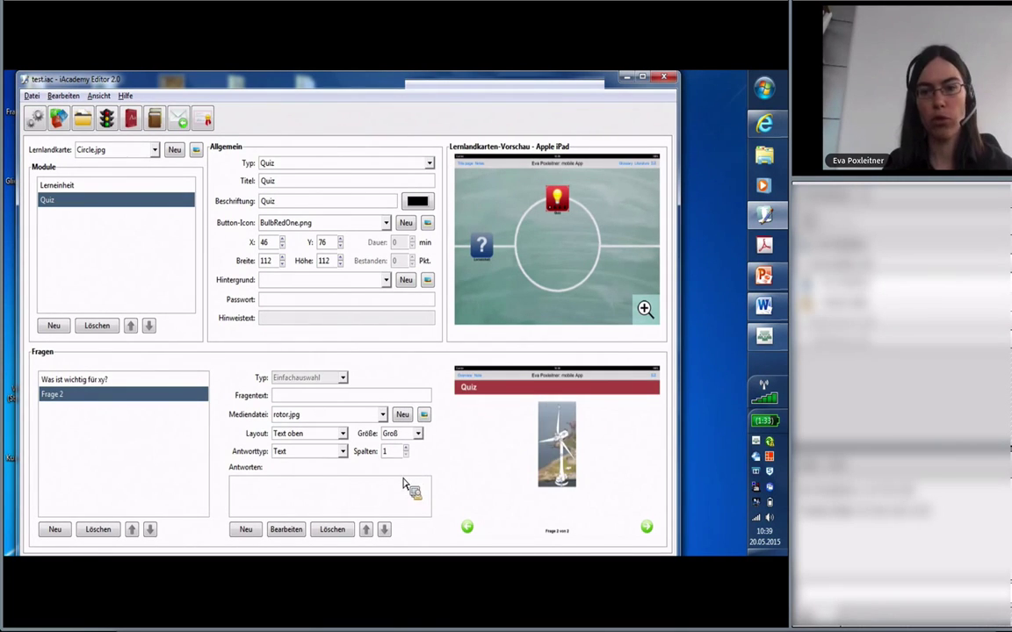
click(657, 532)
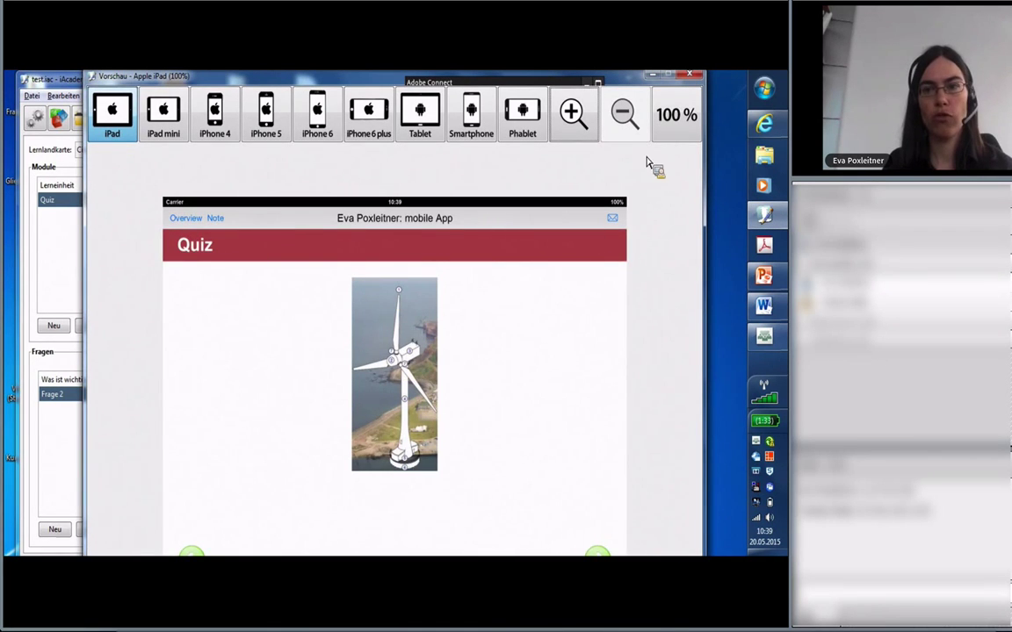
click(691, 80)
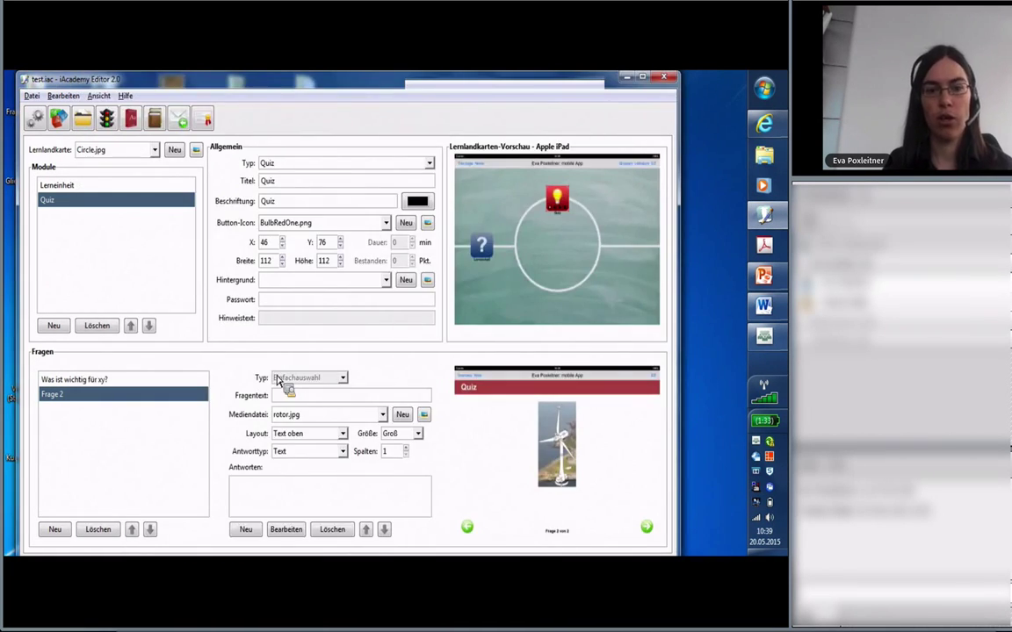
- Enter the question text 'Was zeigt Nr.1?' for Frage 2
click(333, 397)
text(Q)
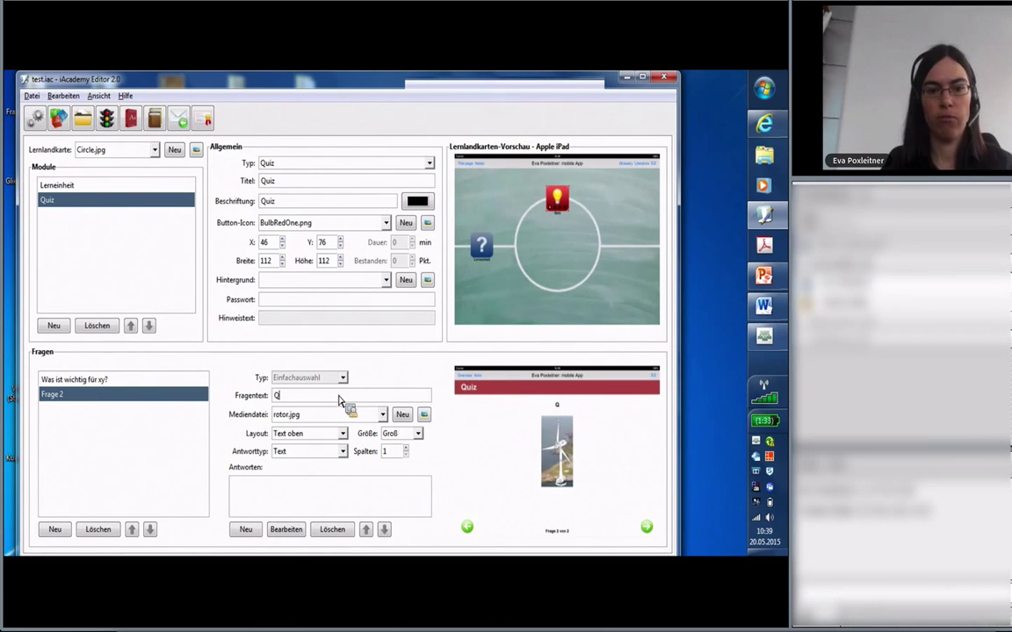
key(BackSpace)
text(Was )
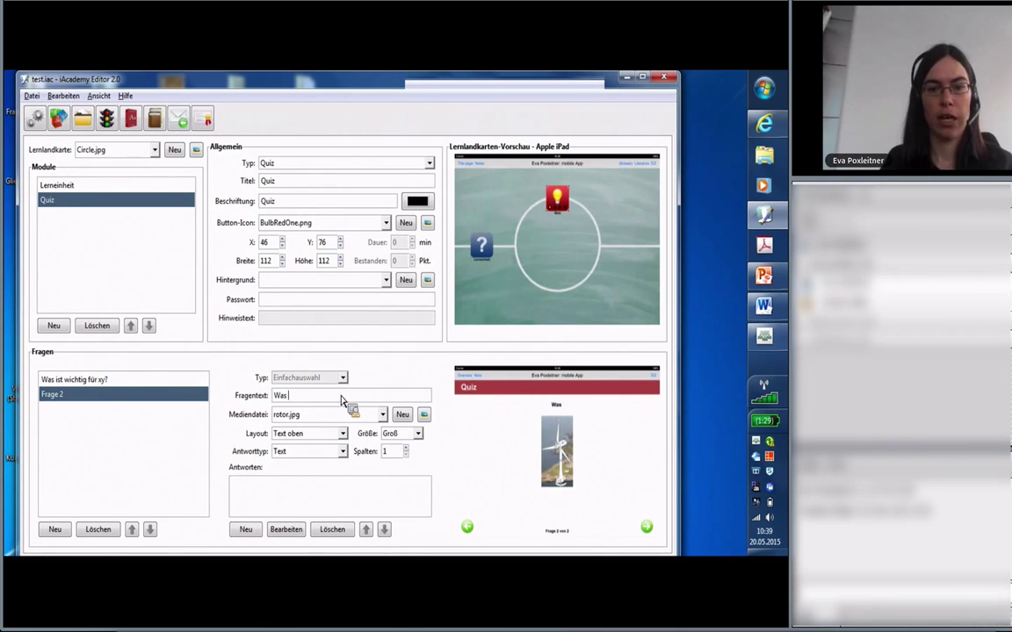
text(zeigt Nr.1?)
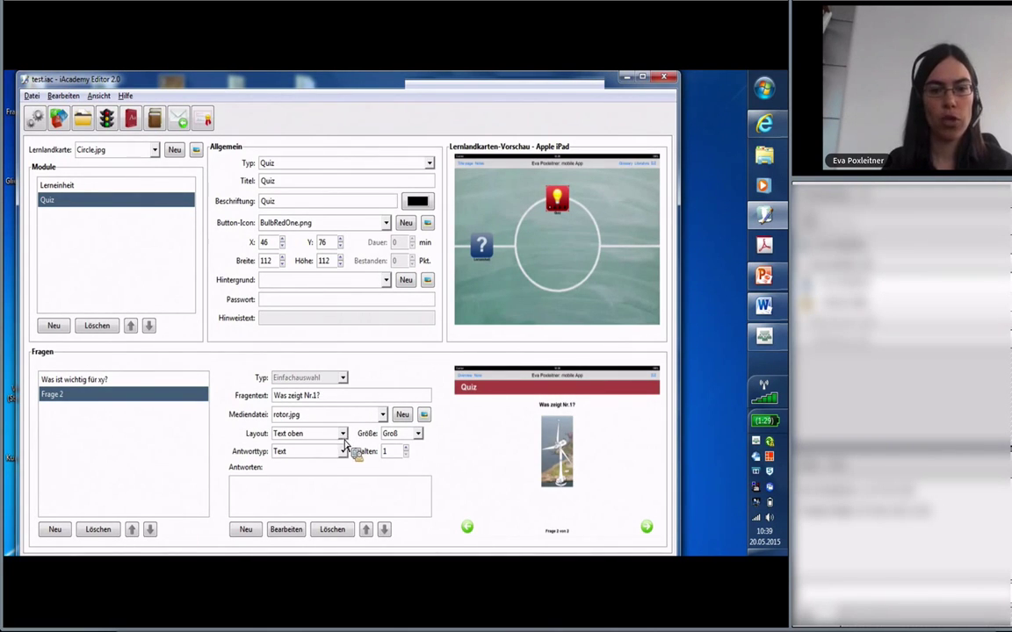
- Set the layout to Text links so the image sits beside the text
mouse_move(580, 440)
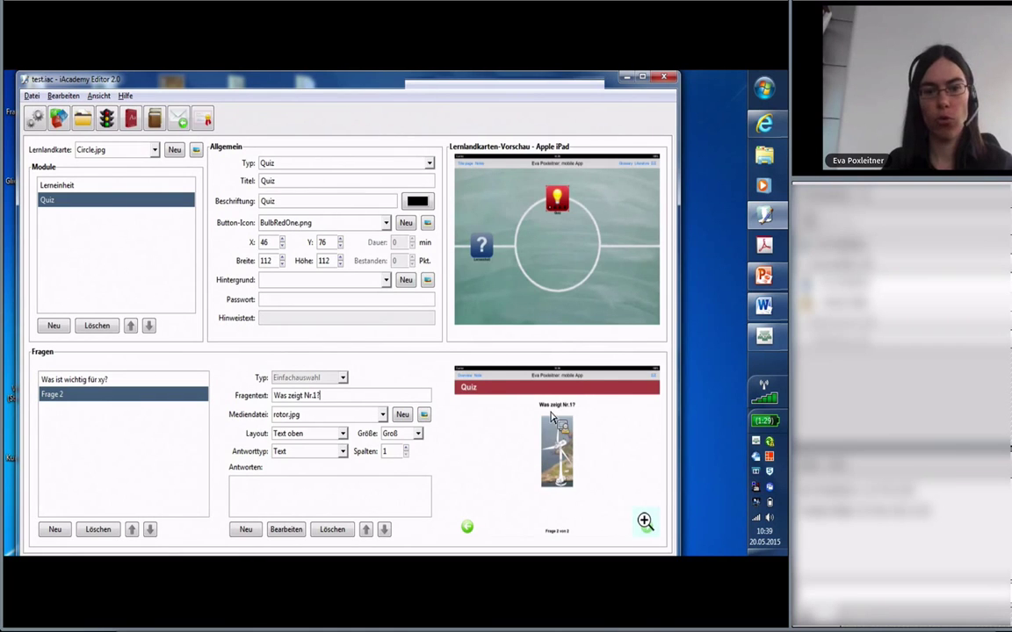
click(343, 434)
click(304, 478)
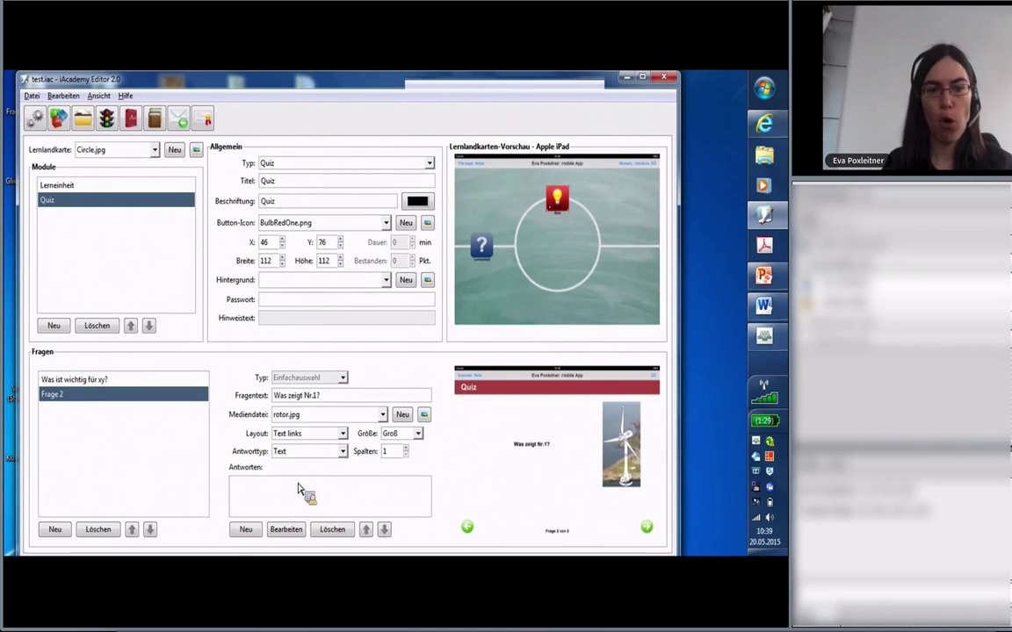
- Add 'Rotor' as the correct answer
click(246, 530)
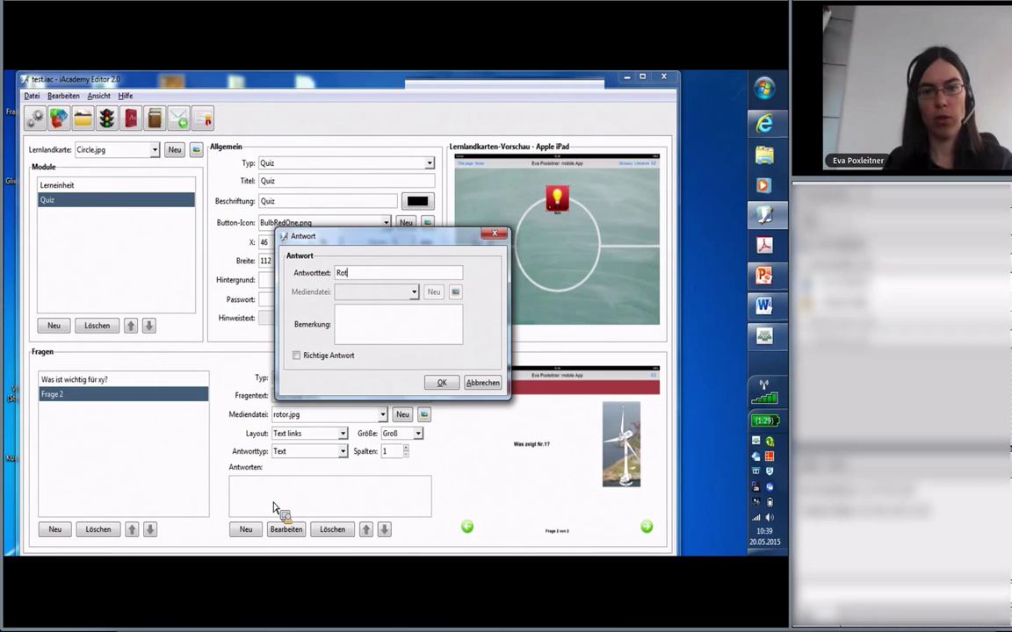
text(Rotor)
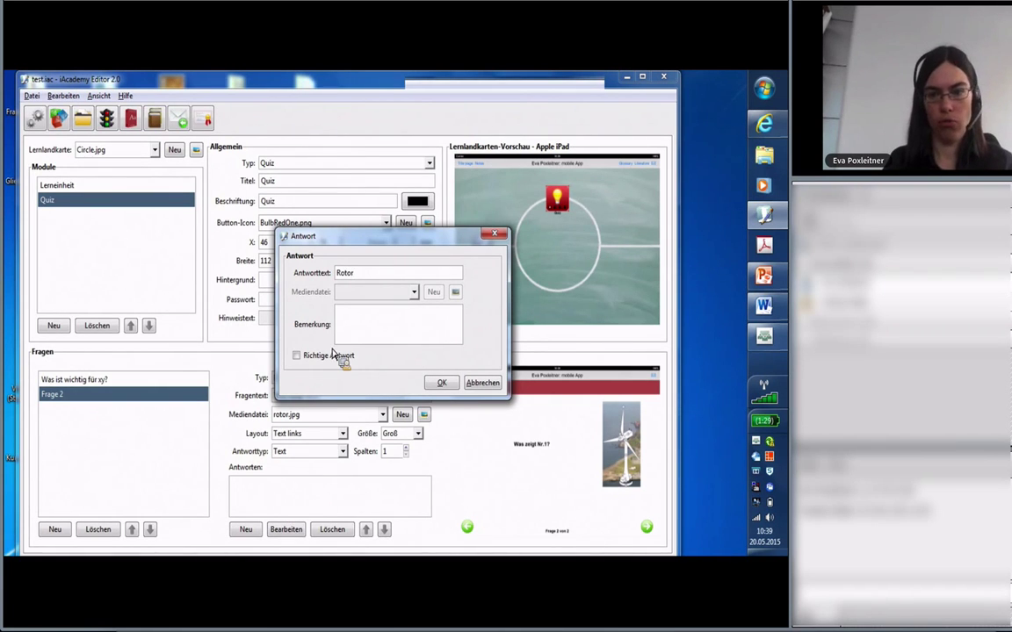
click(297, 356)
click(375, 329)
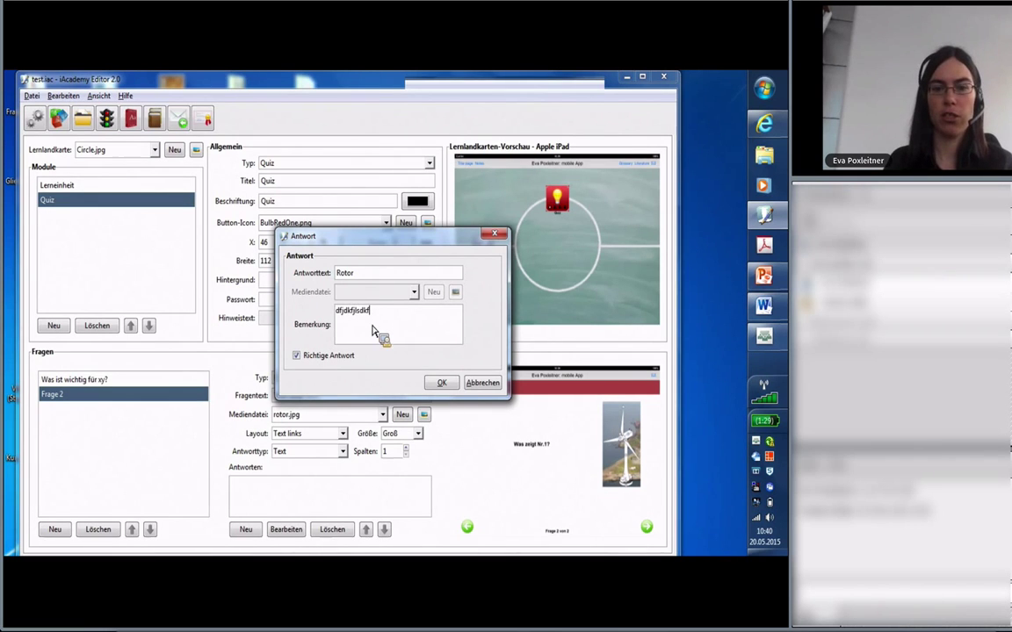
click(442, 383)
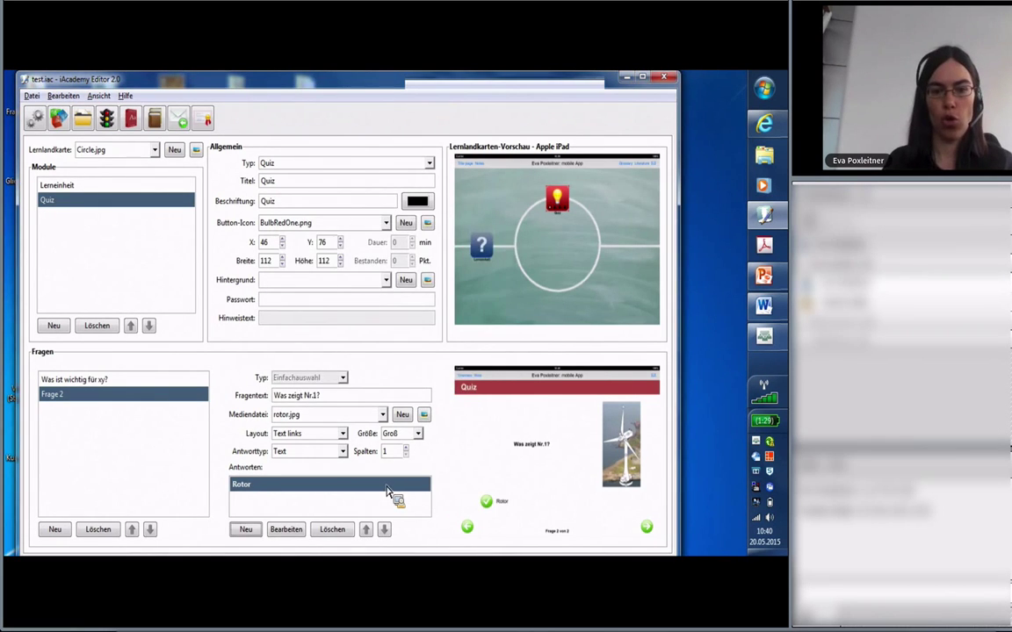
- Add 'Fuß' as a wrong answer and view the quiz page enlarged
click(246, 529)
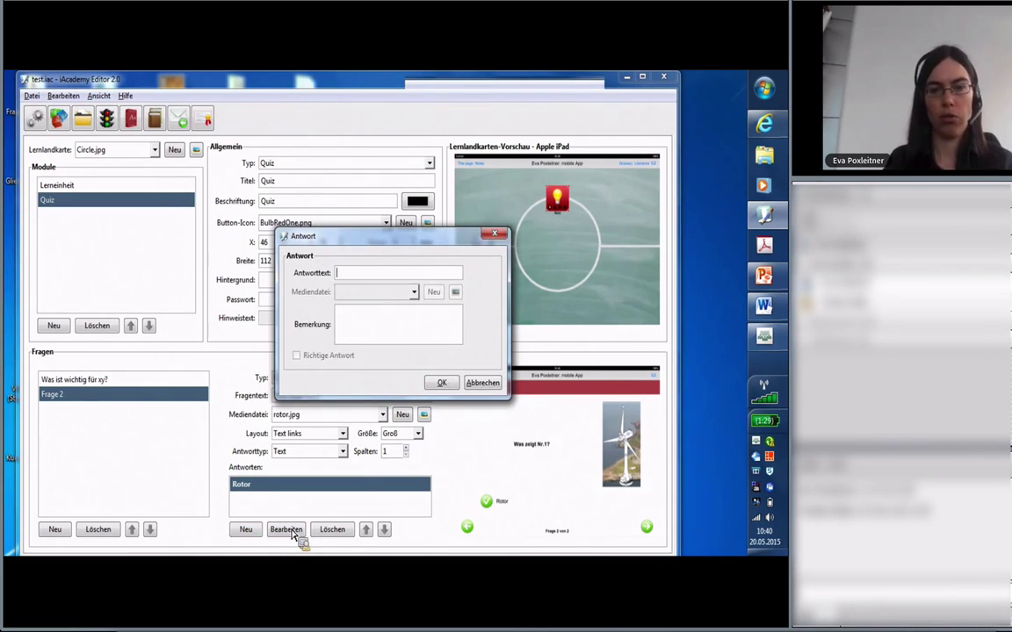
text(Fuß)
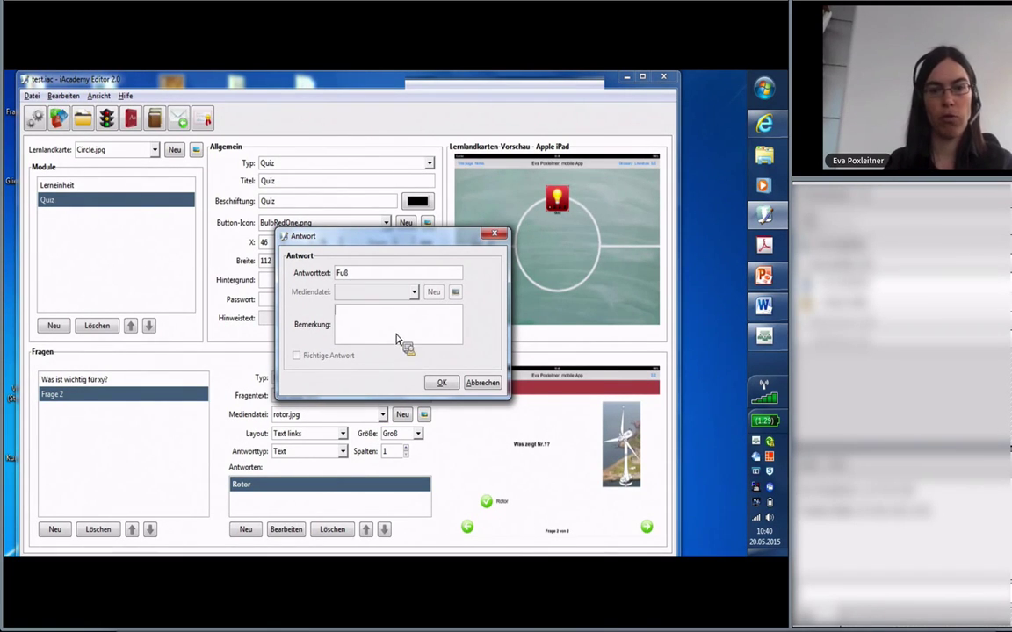
click(441, 383)
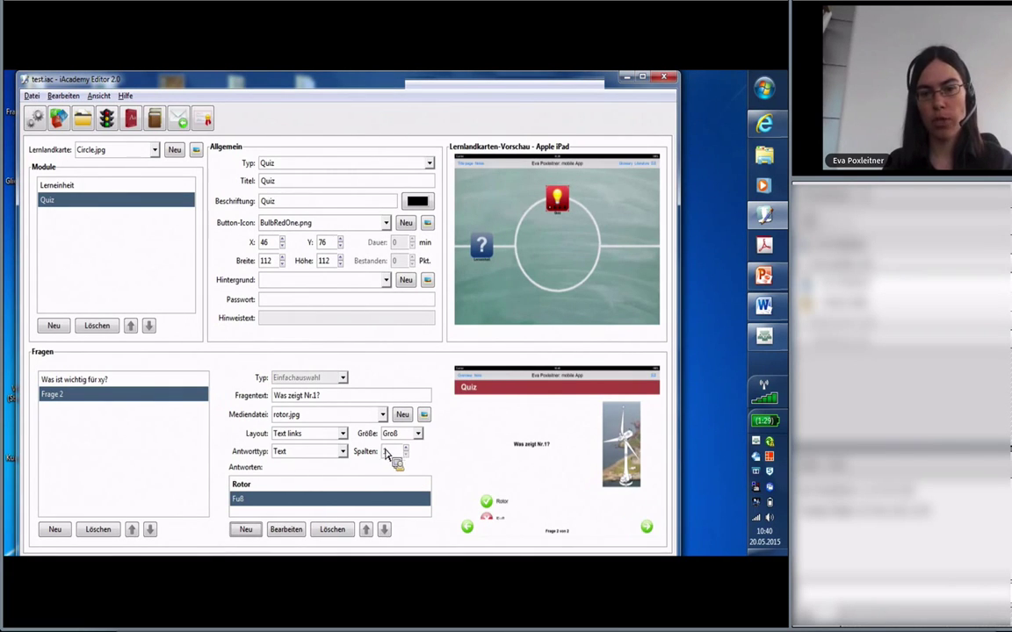
click(644, 525)
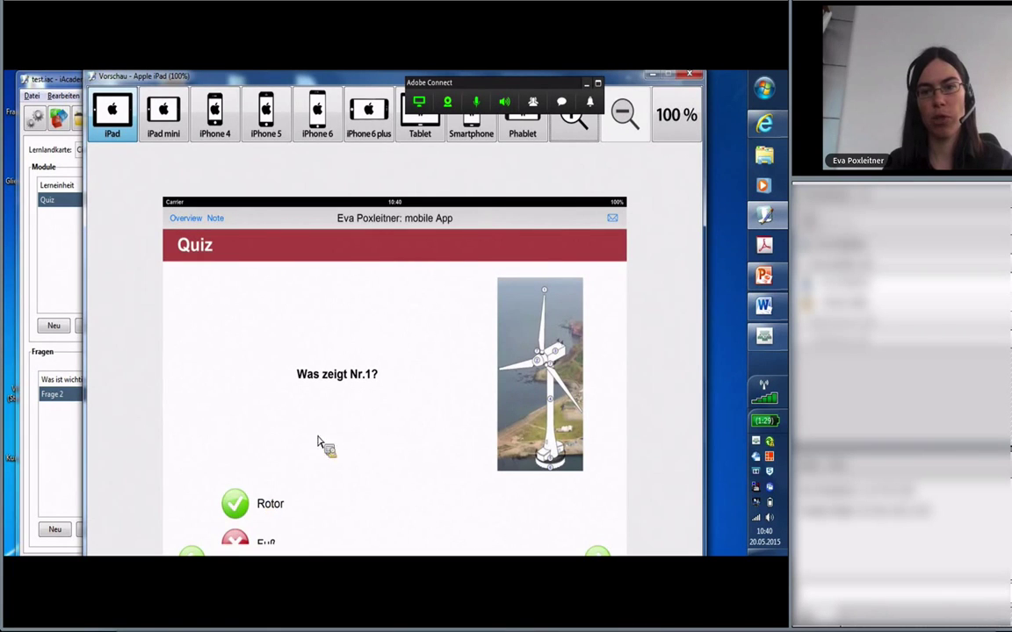
- Add the wrong answer 'Motor' and lay the answers out in three columns
click(690, 74)
click(406, 448)
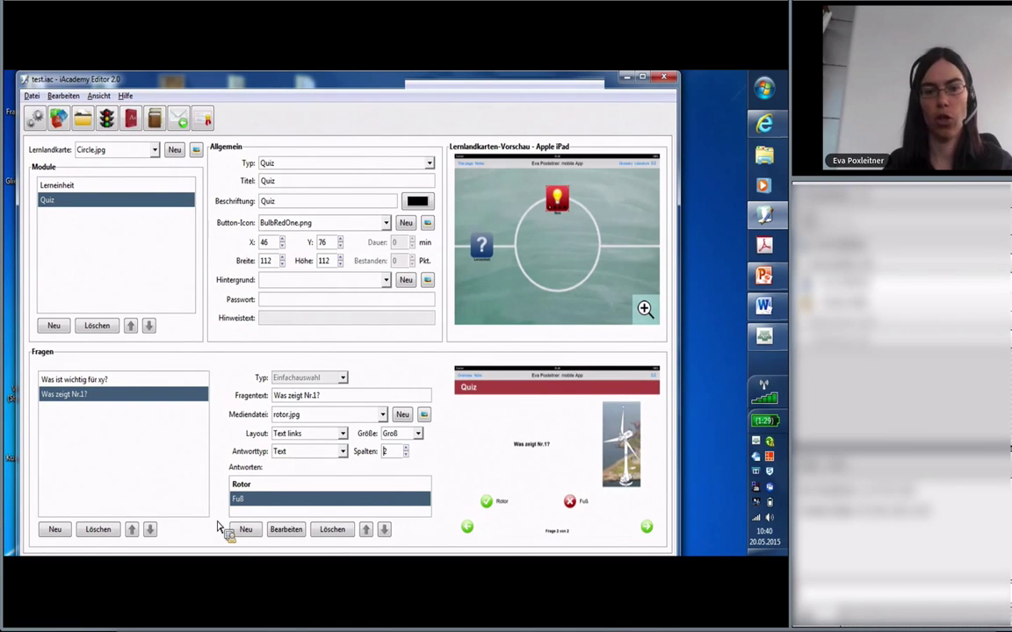
click(246, 530)
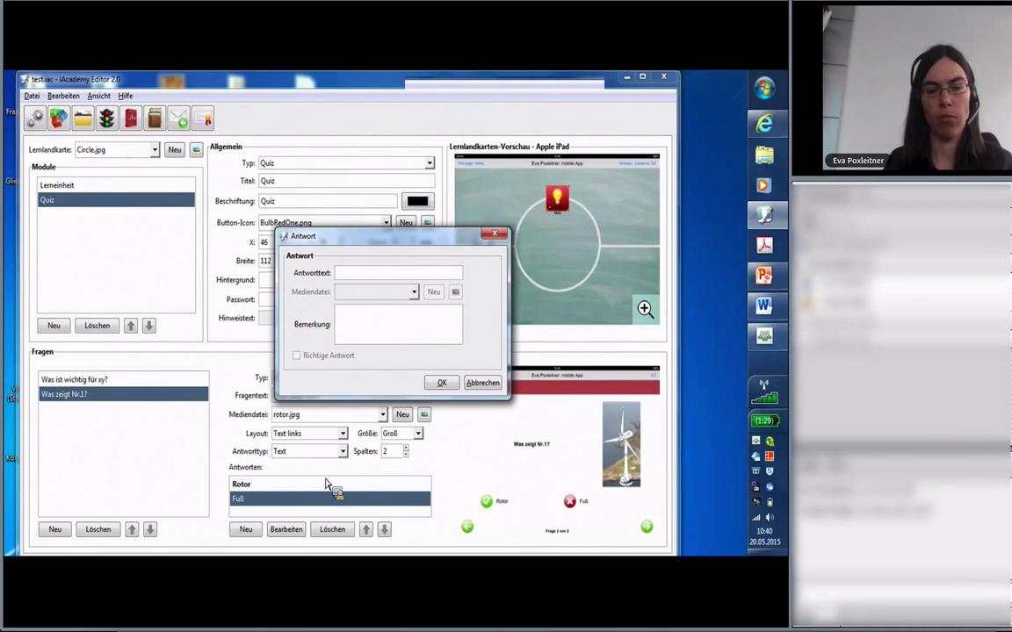
text(Motor)
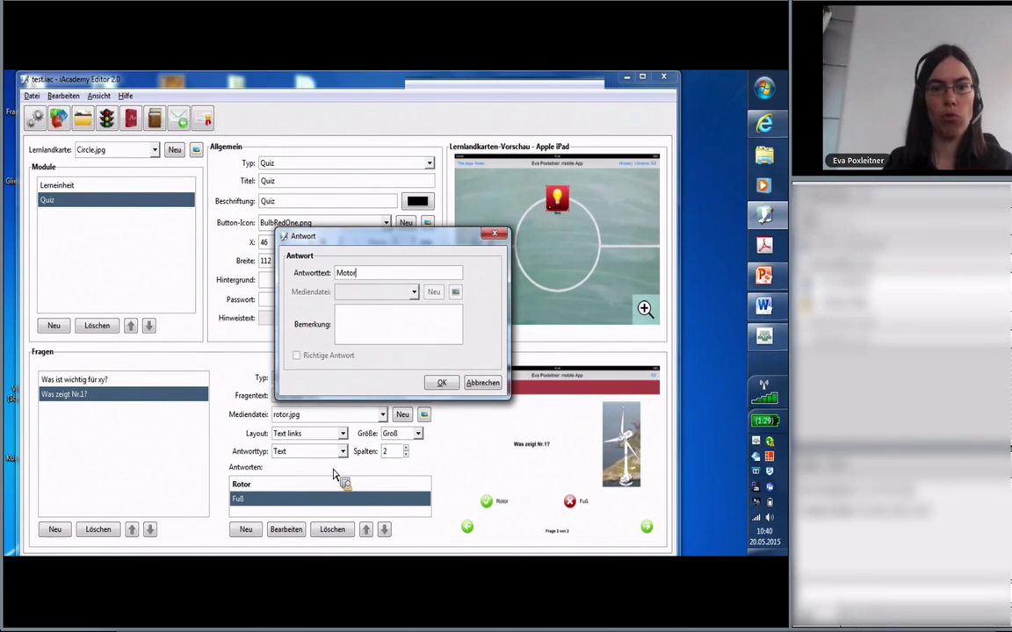
click(441, 384)
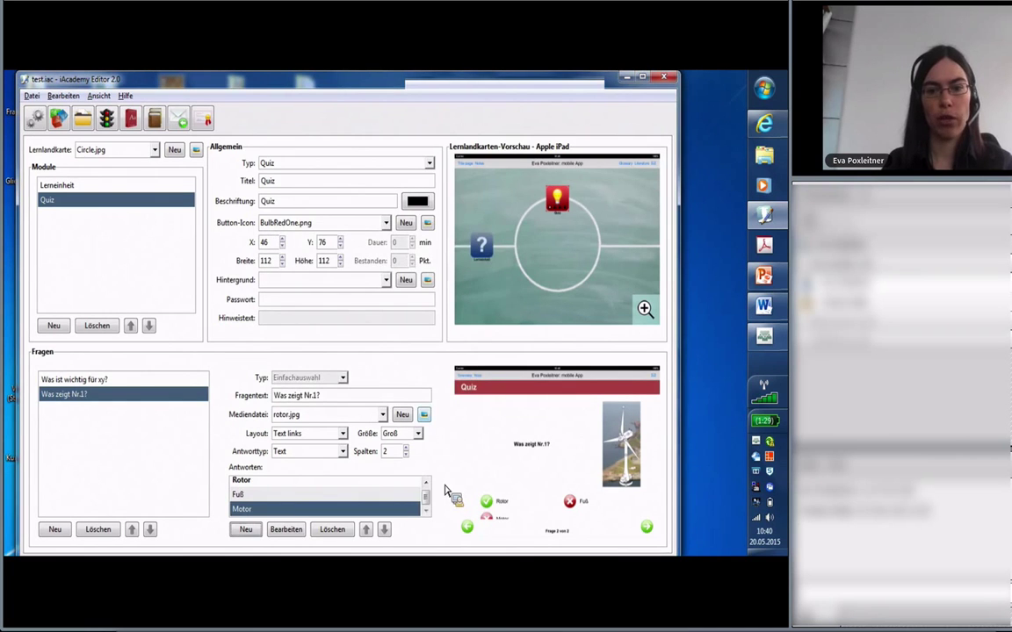
click(406, 447)
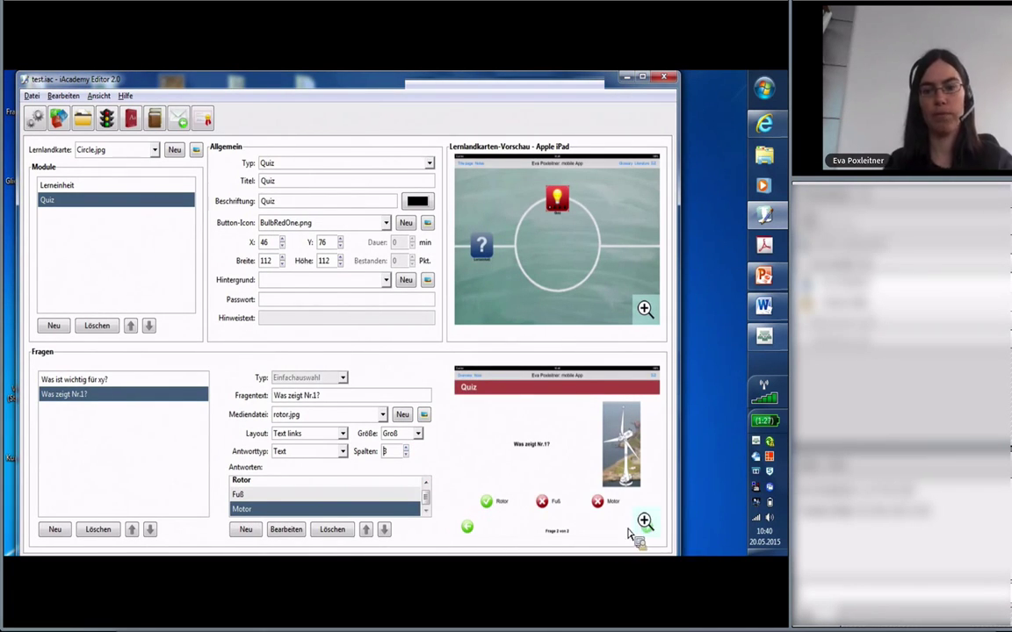
- Add a third question reading 'Welches Bild zeigt die rechte Hand Regel?'
click(57, 530)
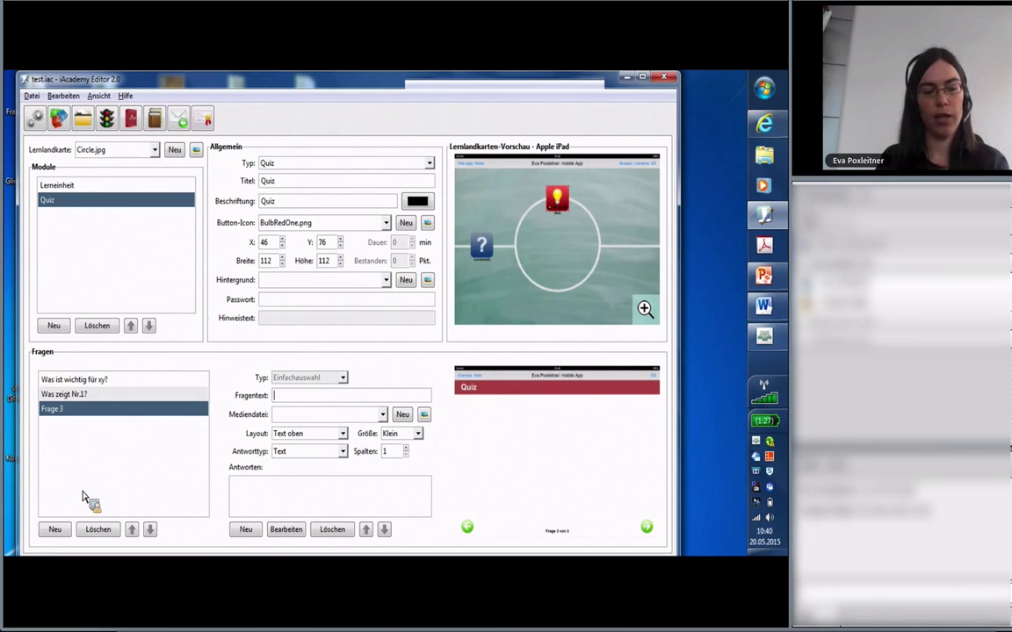
text(a)
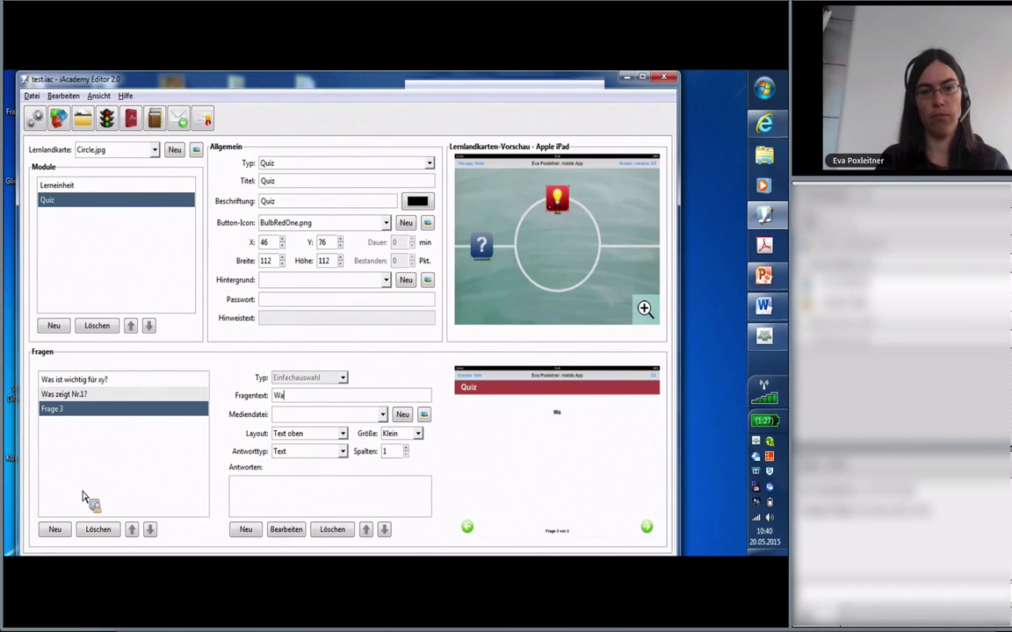
text(lches )
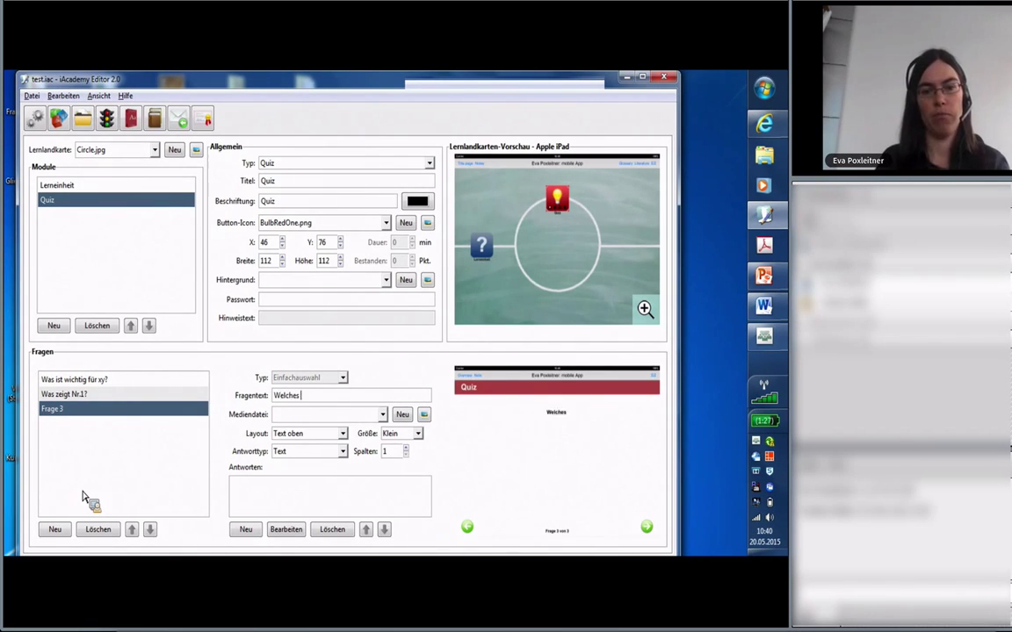
text(Bild zei)
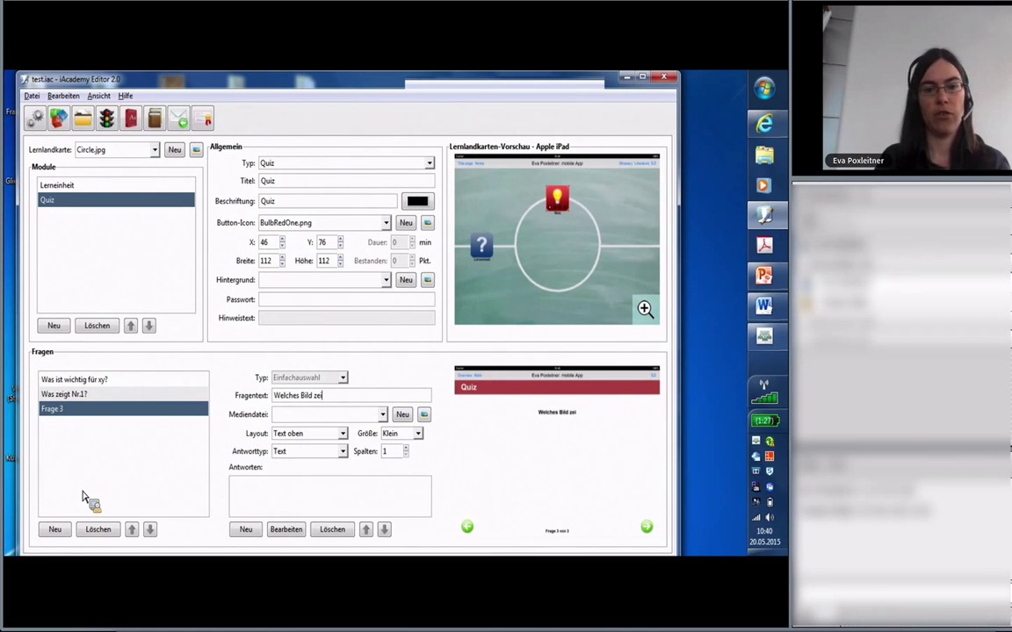
text(gt die rechte)
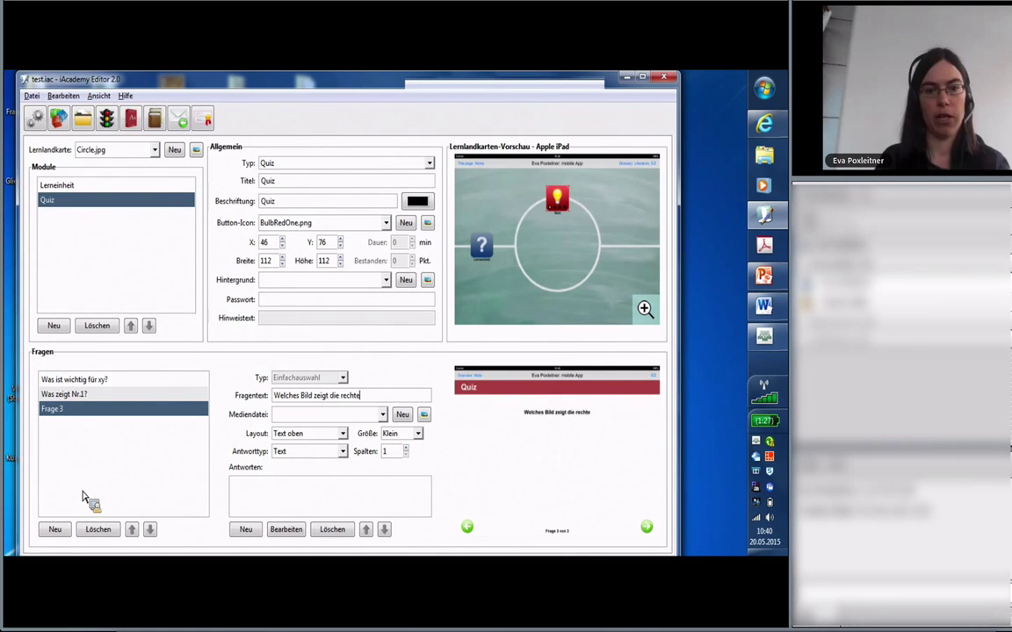
text( Hand )
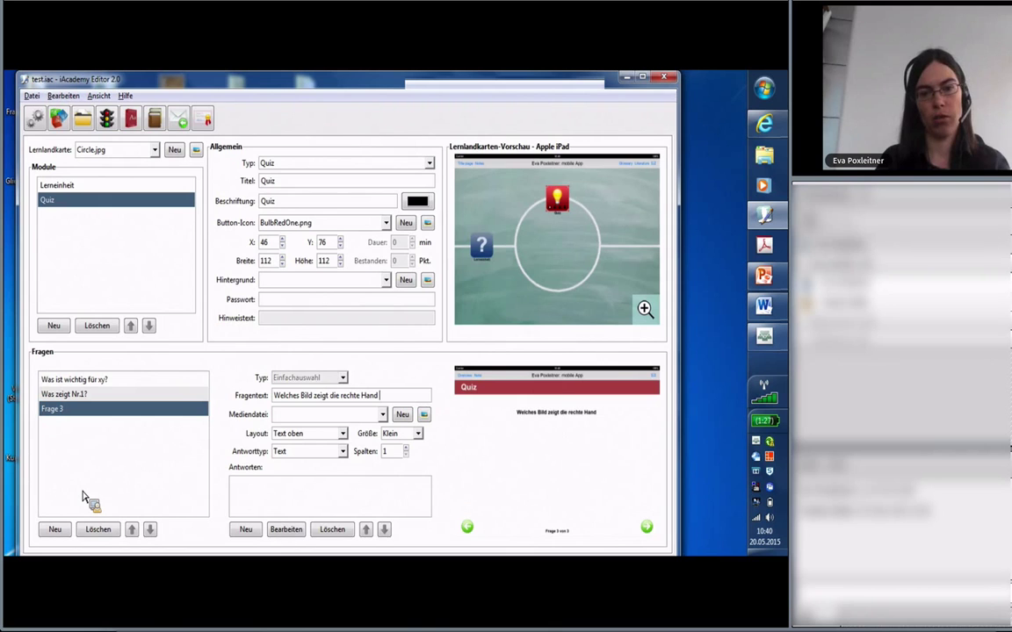
text(Regel)
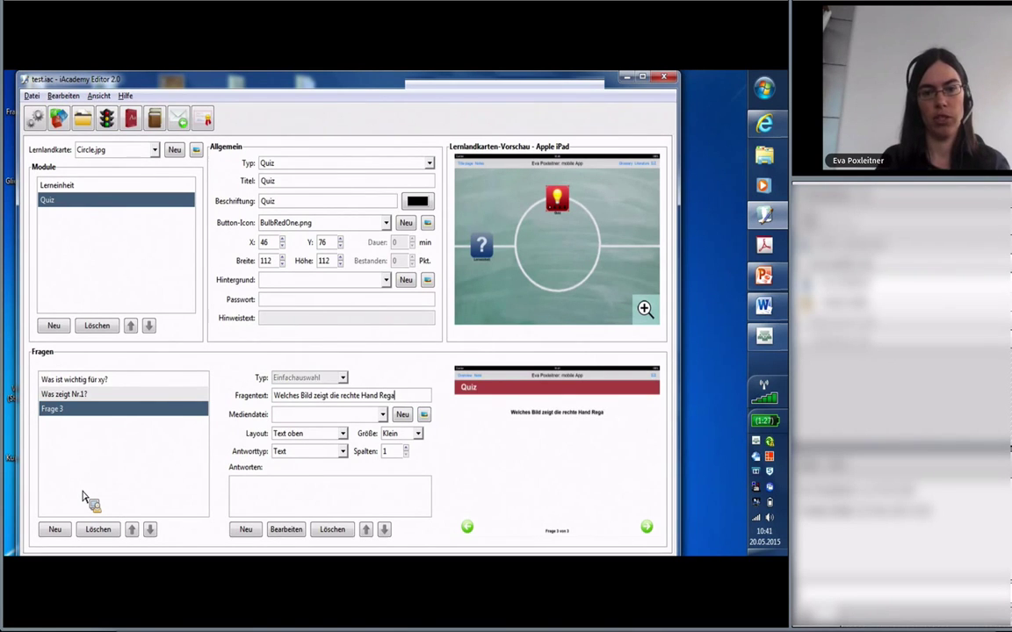
text(?)
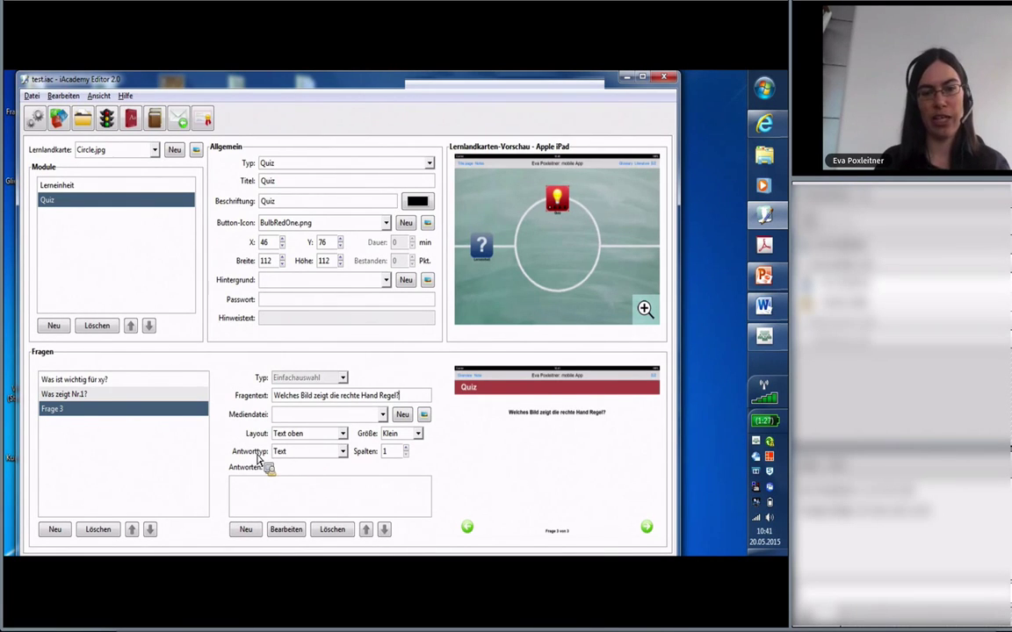
- Set Antworttyp to Bild and add righthand.jpg as the correct image answer
click(343, 453)
click(323, 483)
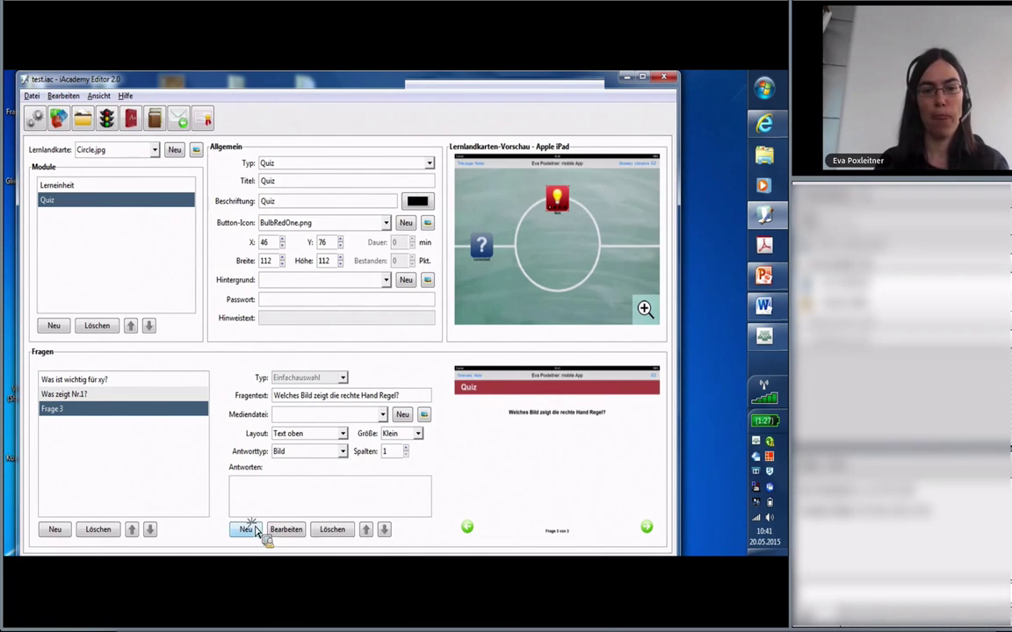
click(246, 530)
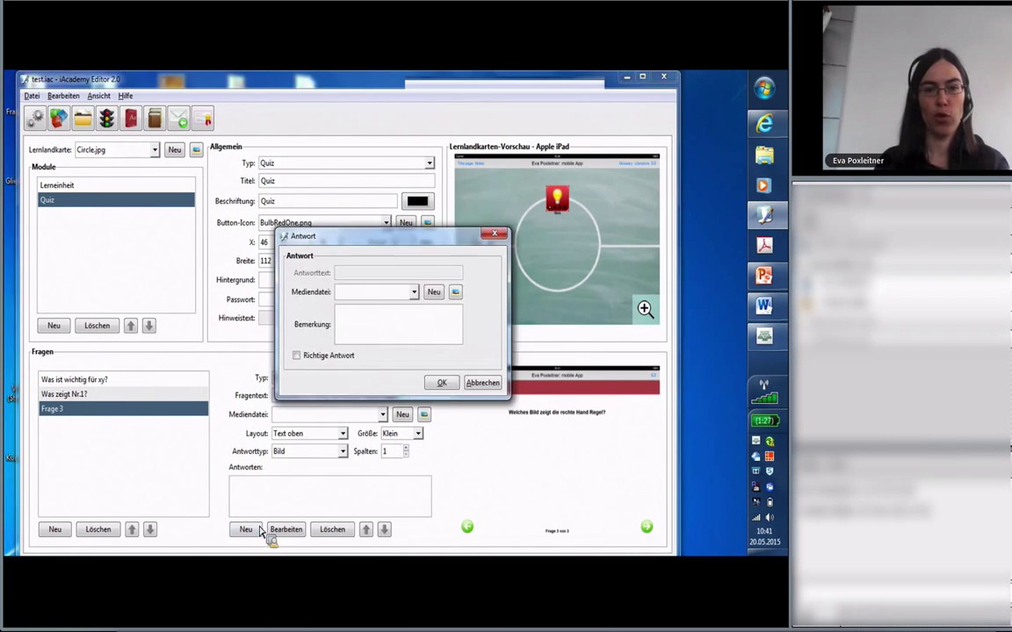
click(432, 294)
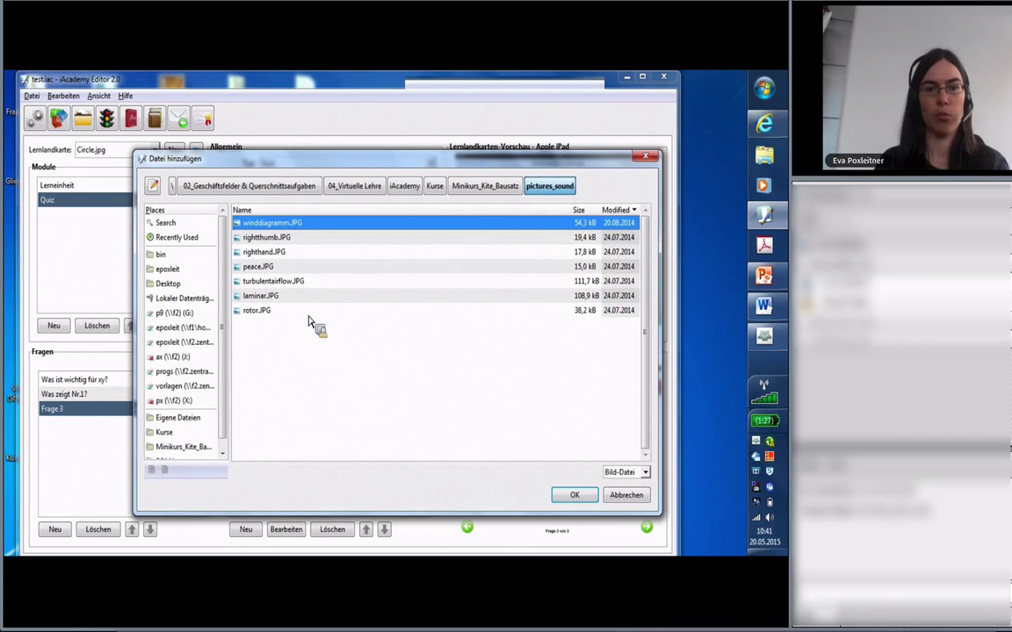
click(256, 253)
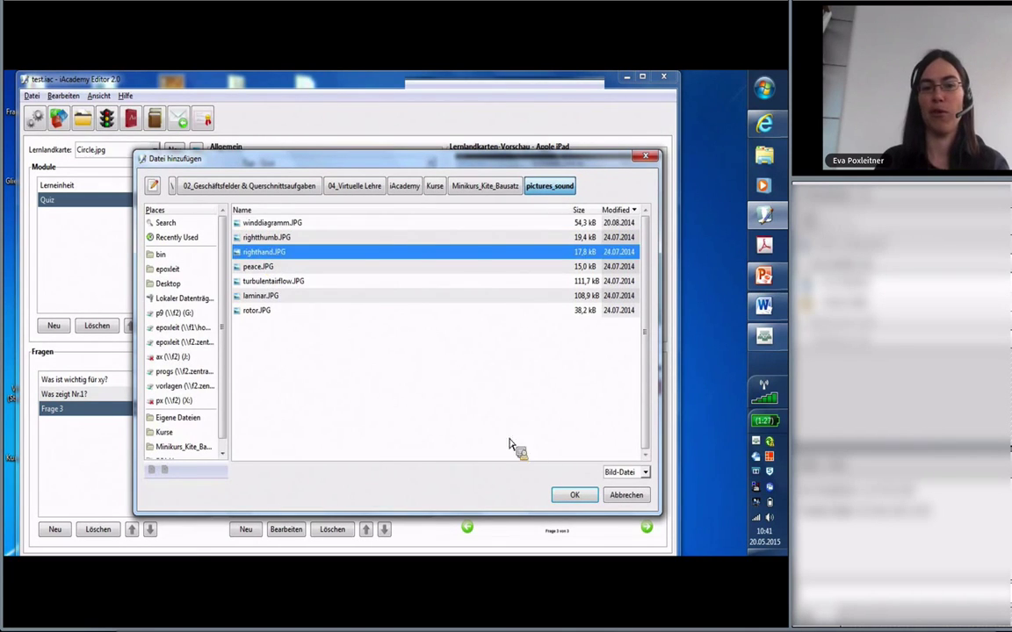
click(574, 494)
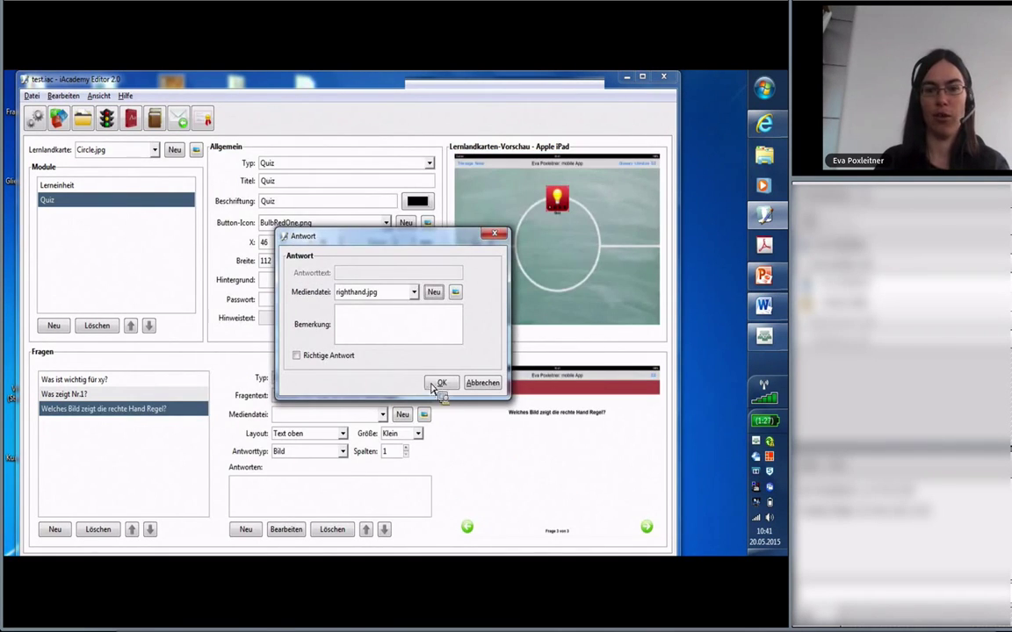
click(338, 357)
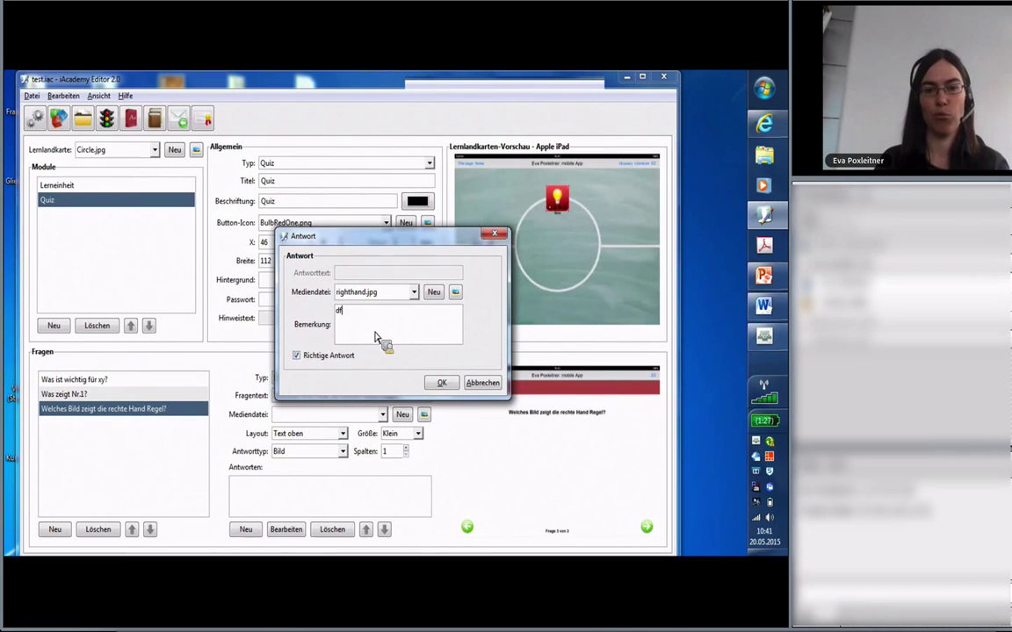
click(442, 383)
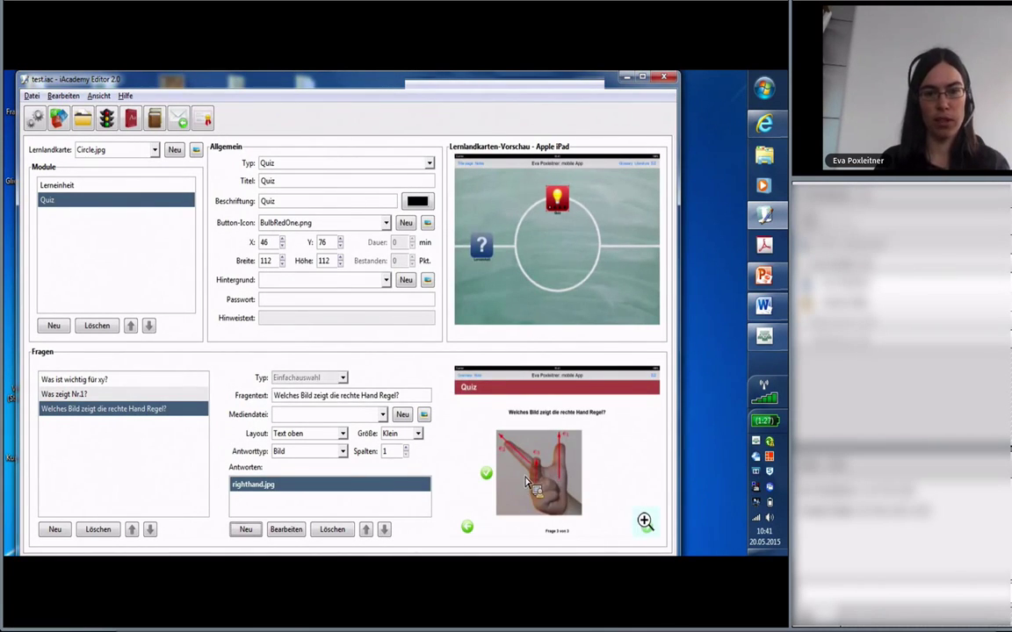
- Add wrong image answer rightthumb.jpg, set two answer columns, and preview the quiz full-size
click(246, 530)
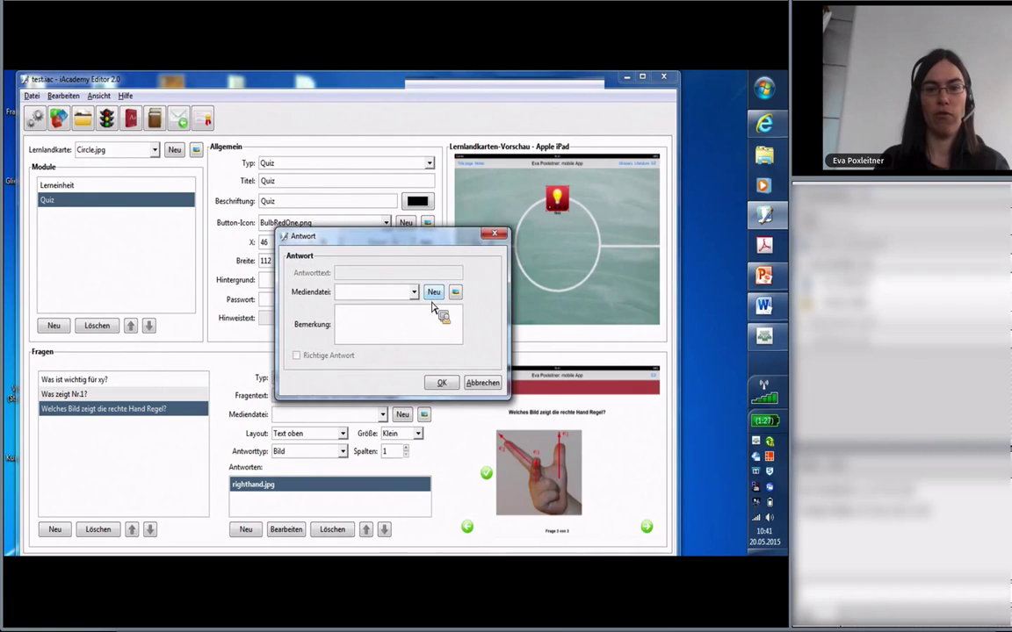
click(432, 294)
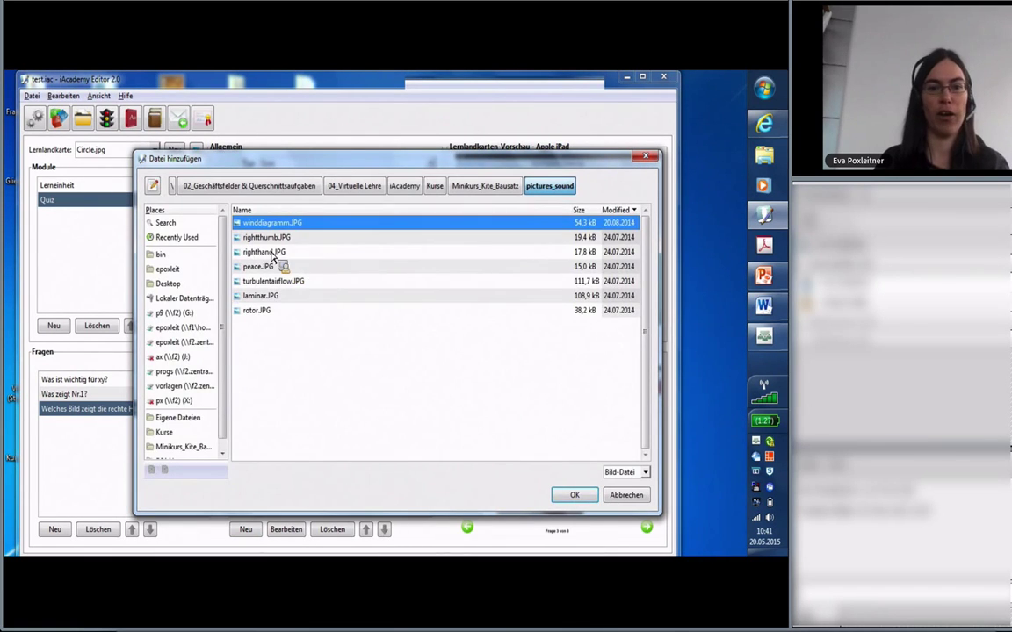
click(260, 243)
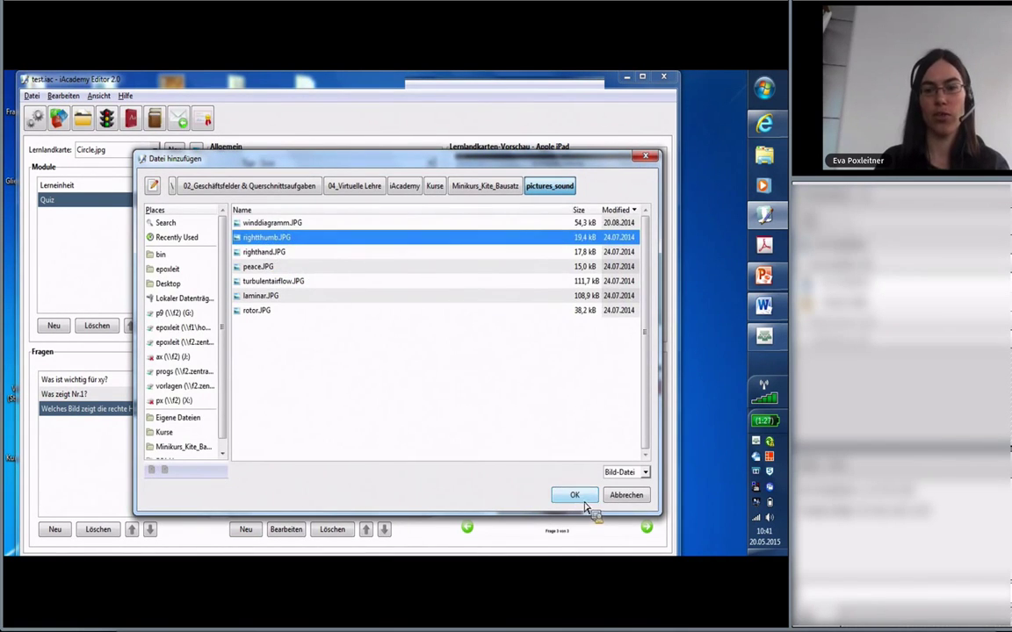
click(574, 494)
click(401, 338)
text(dfsdf)
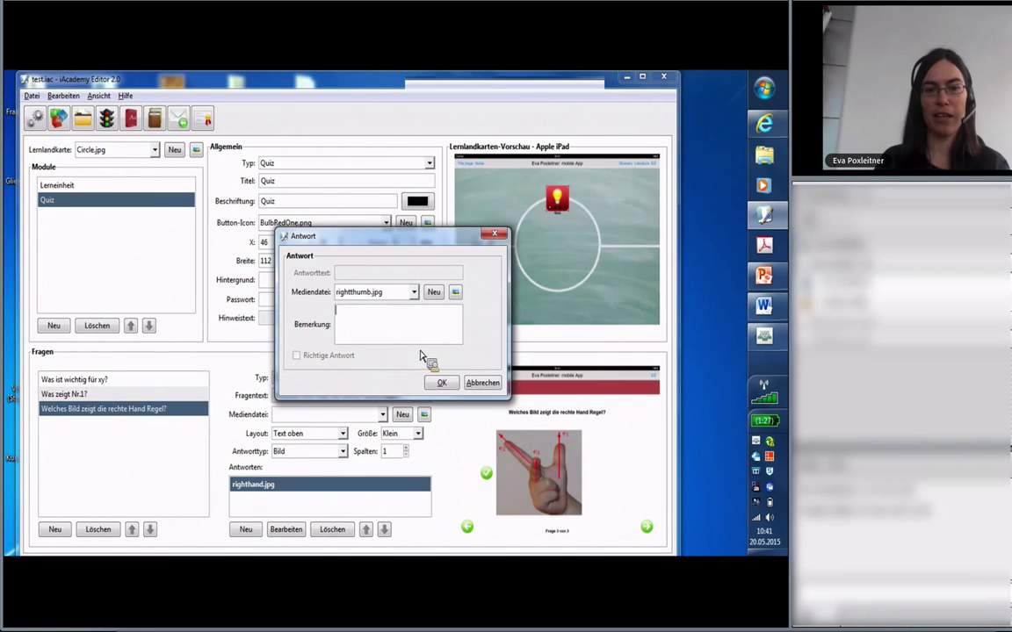
click(443, 384)
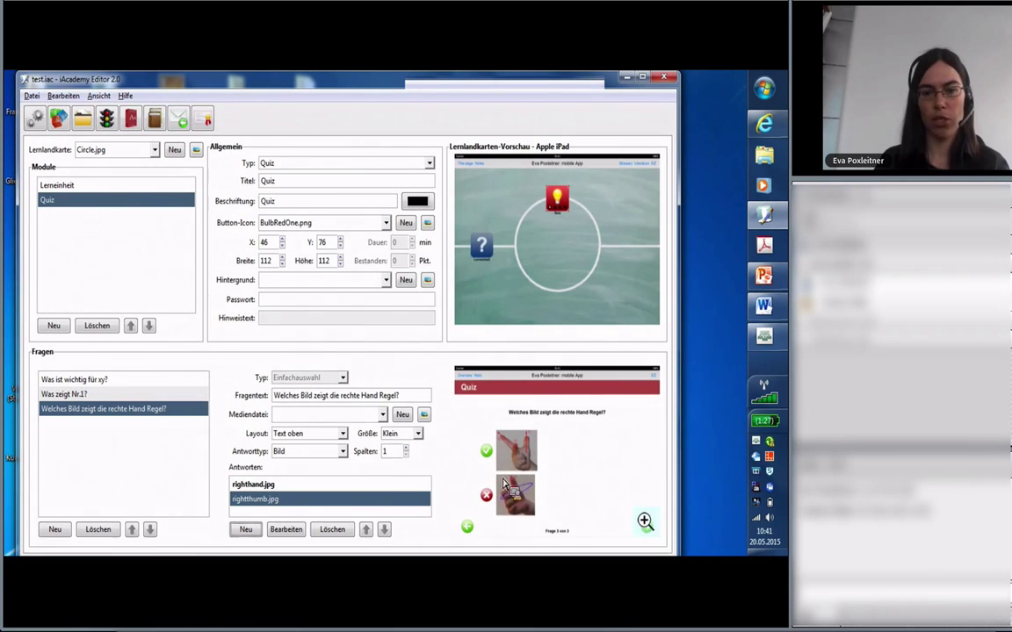
click(407, 449)
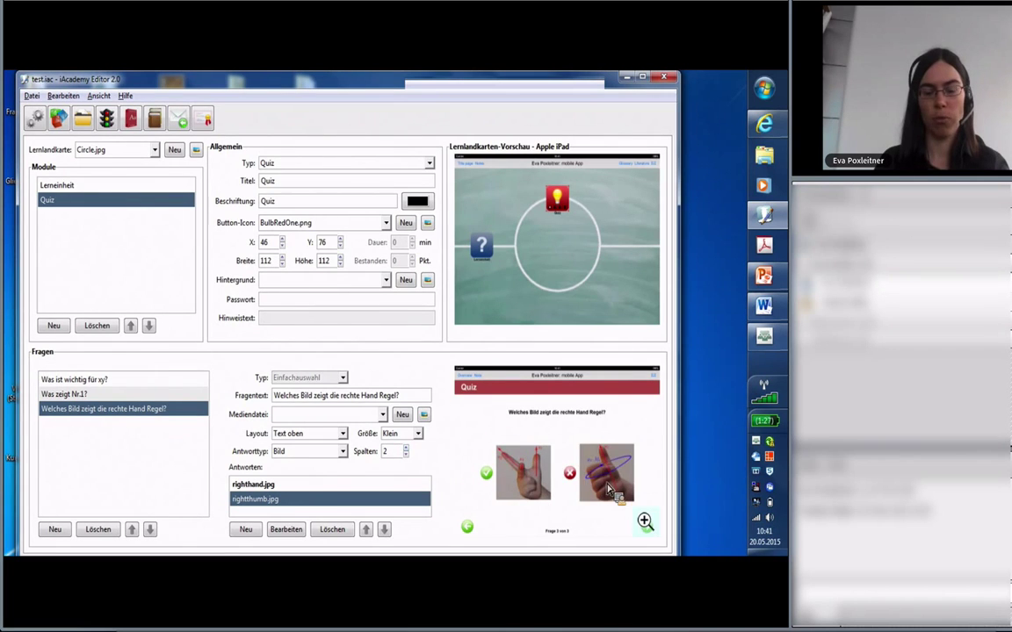
click(646, 522)
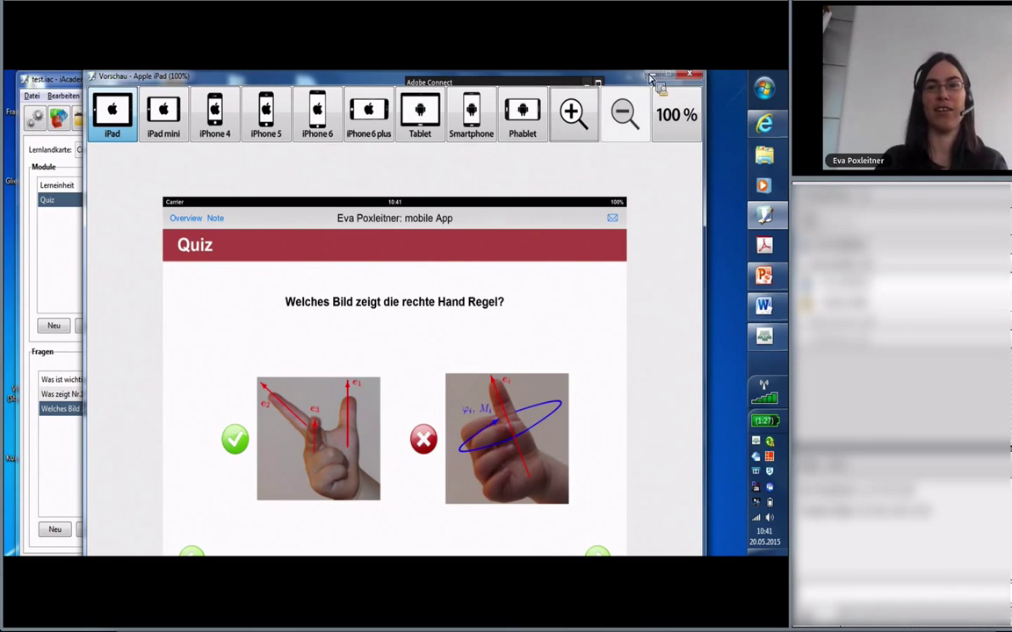
- Close the full-size preview and check the Antworttyp dropdown, leaving it unchanged
click(691, 78)
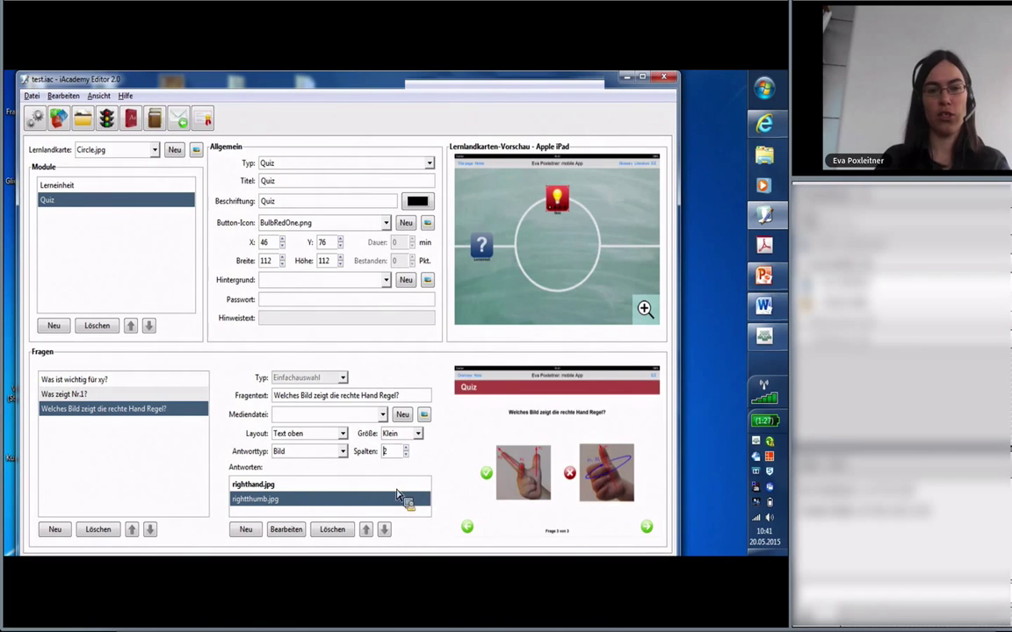
click(343, 452)
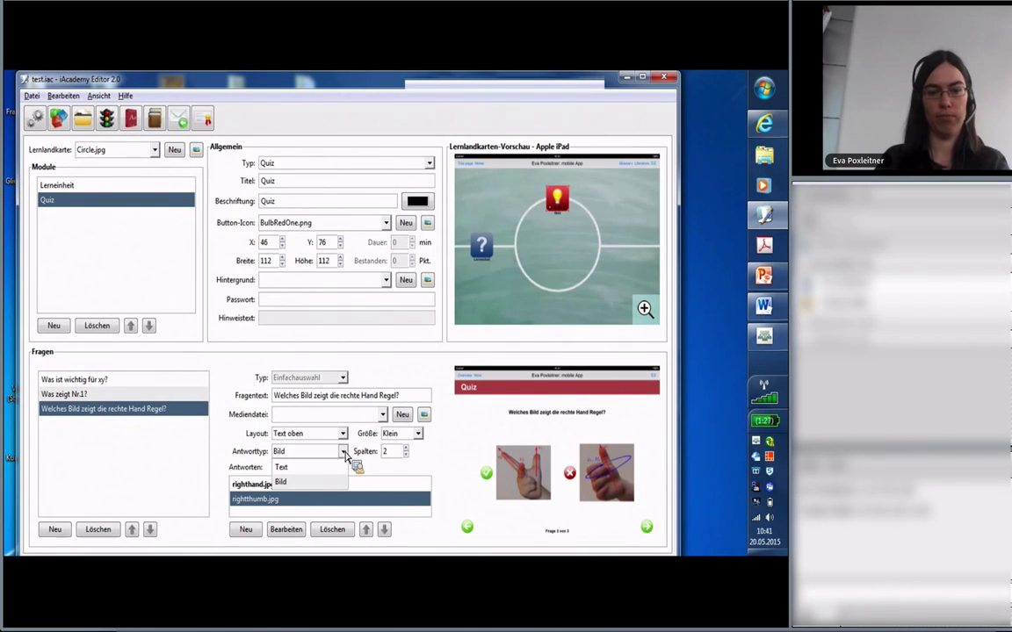
click(345, 453)
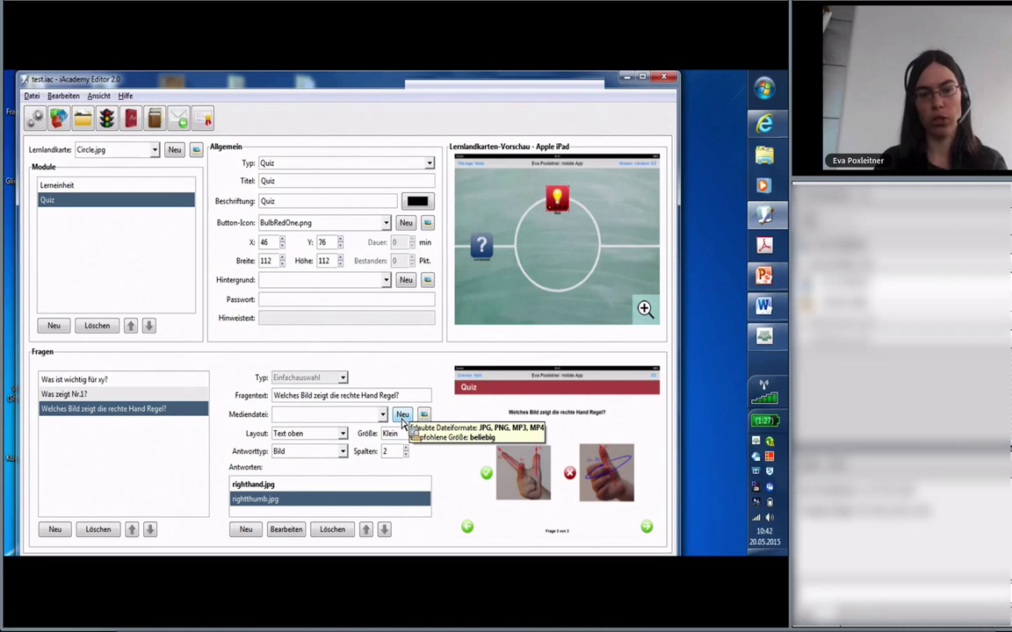
- Look at the question 'Was zeigt Nr.1?', then reselect the hand-rule question
click(119, 396)
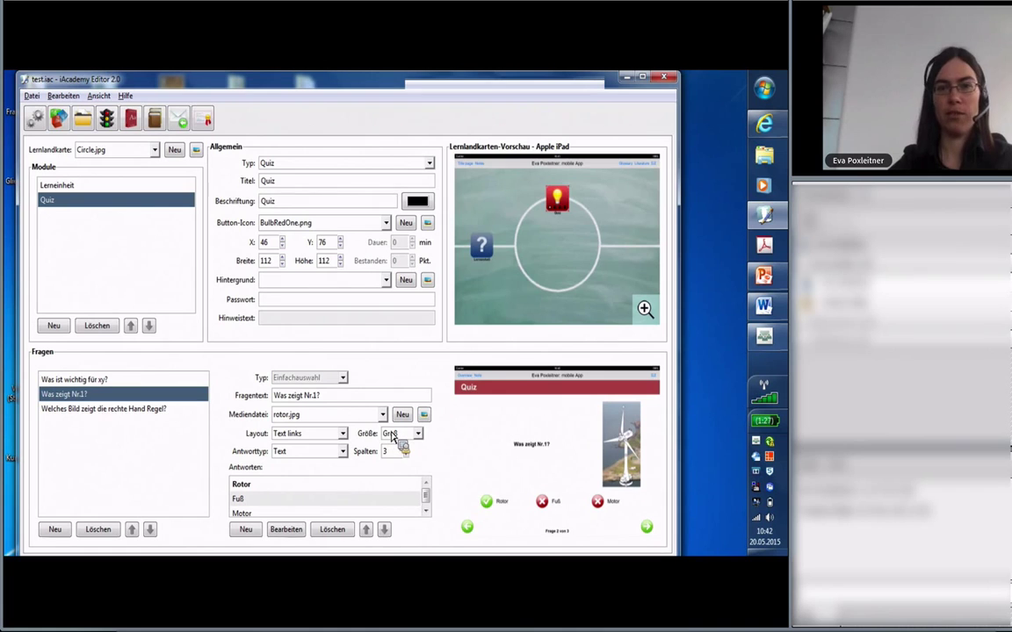
mouse_move(470, 445)
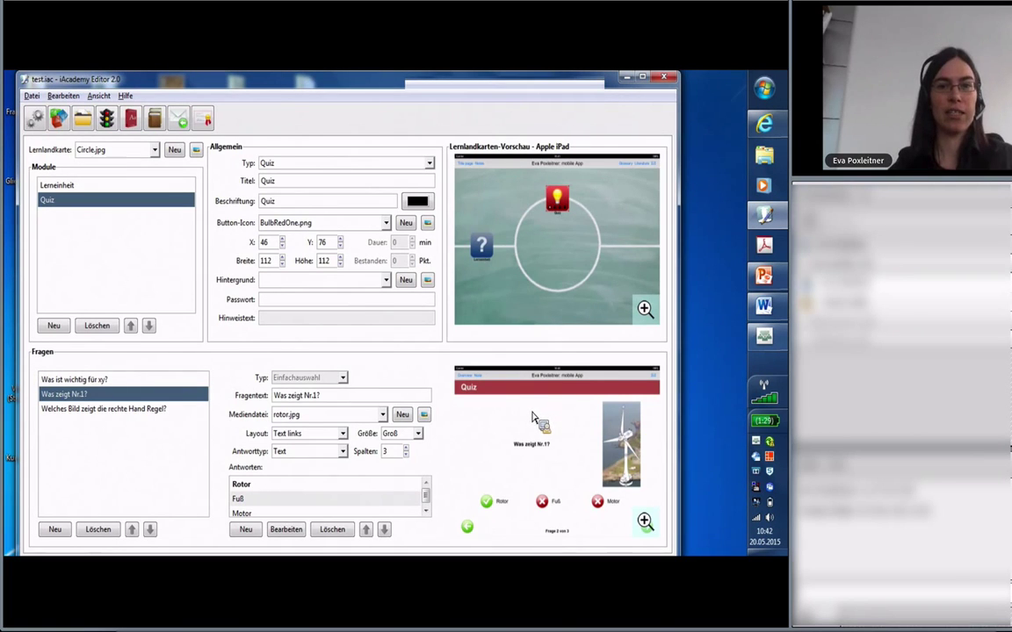
click(102, 410)
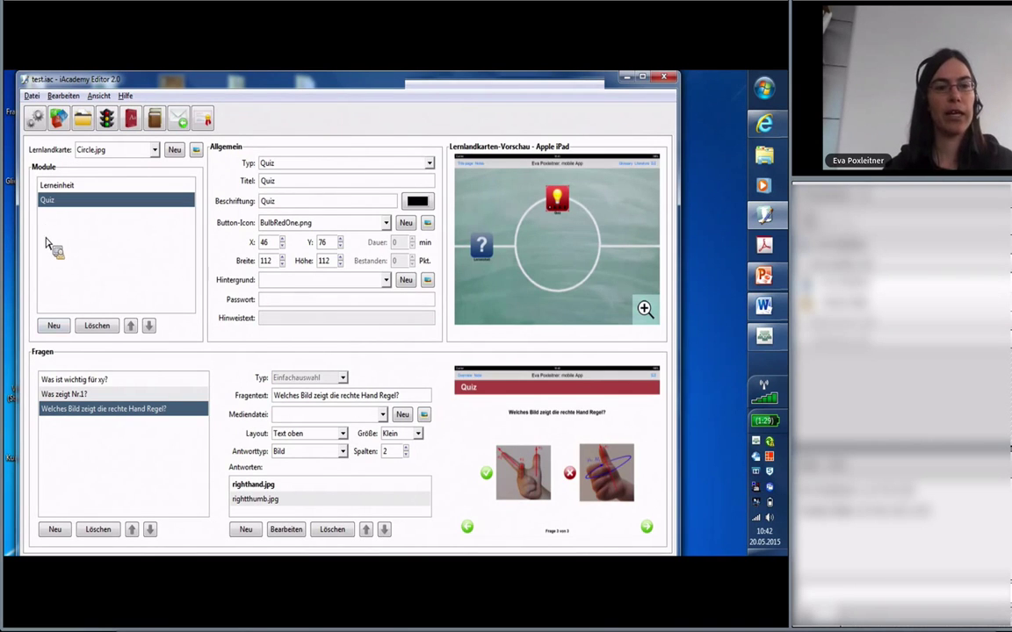
- Add a third module of type Zuordnungsspiel, leaving its title empty
click(53, 325)
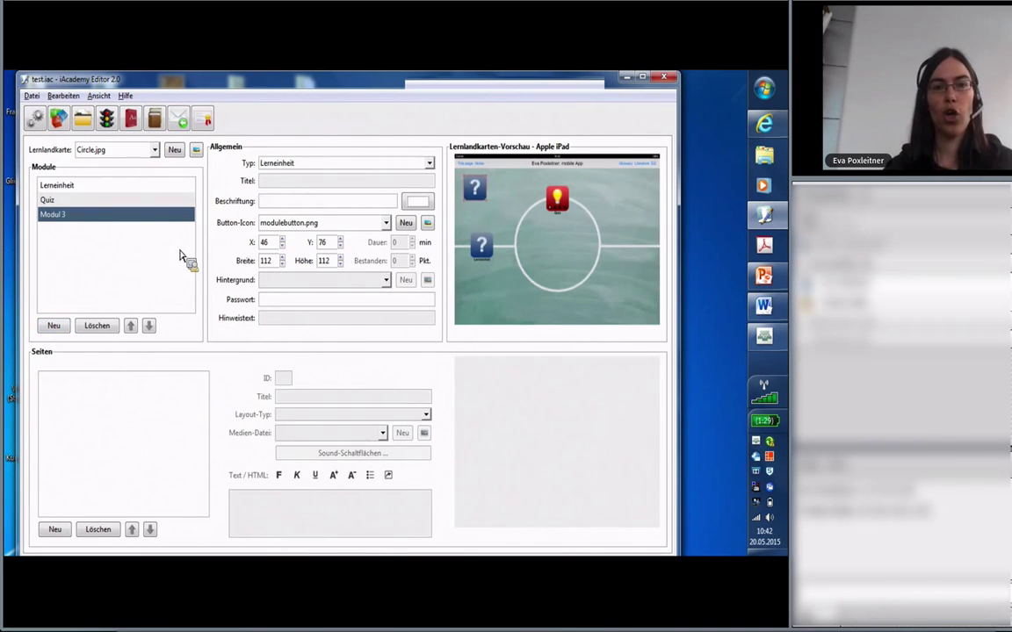
click(306, 167)
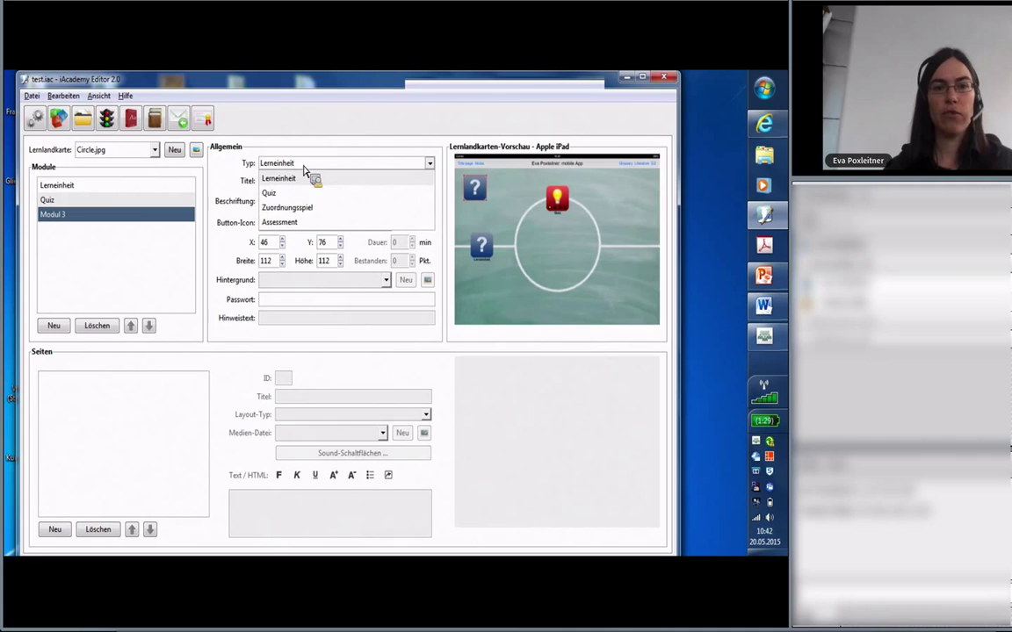
click(274, 208)
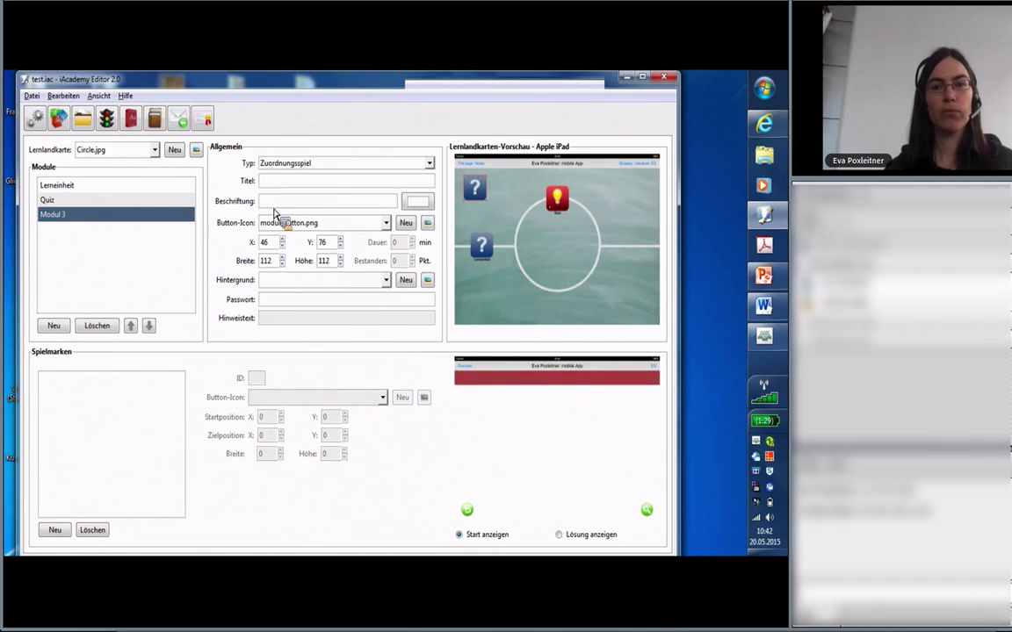
click(274, 180)
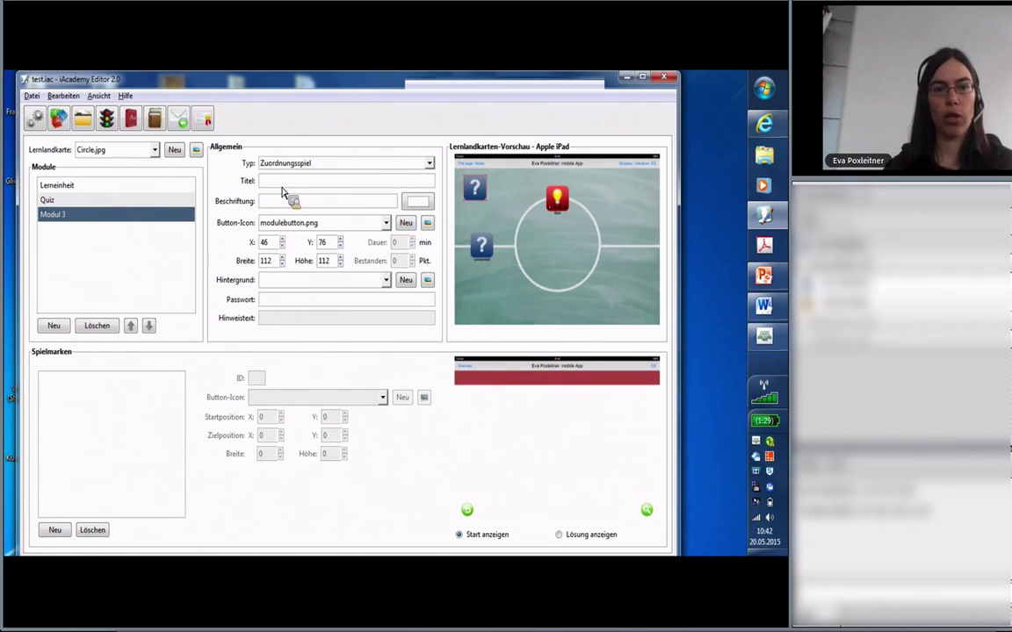
text(Zu)
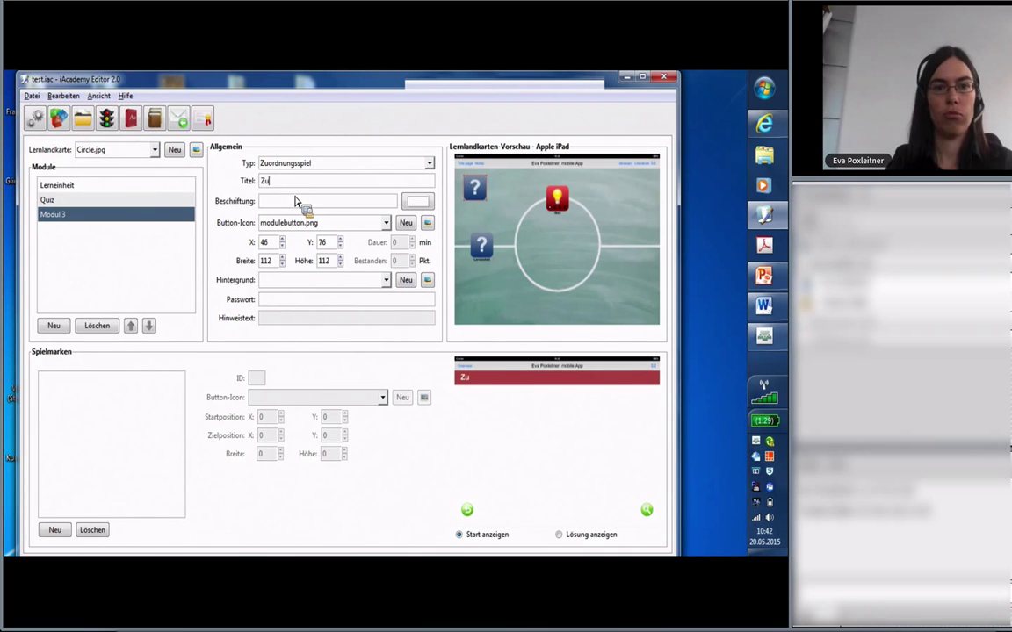
text(r)
key(BackSpace)
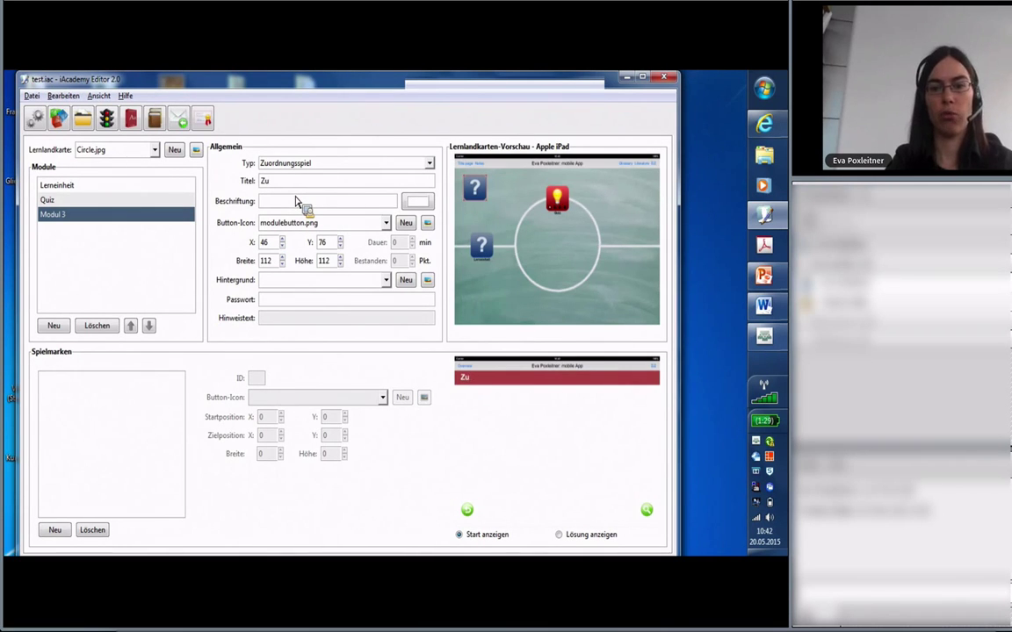
key(BackSpace)
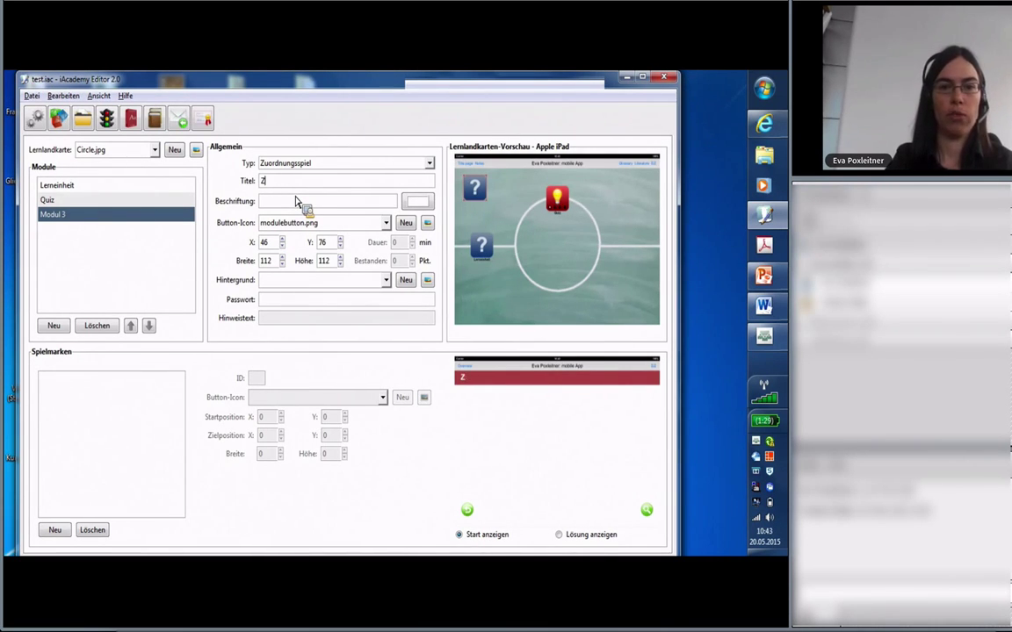
- Enter the caption 'Zuordnungsspiel' and cancel the Button-Icon file picker
click(297, 203)
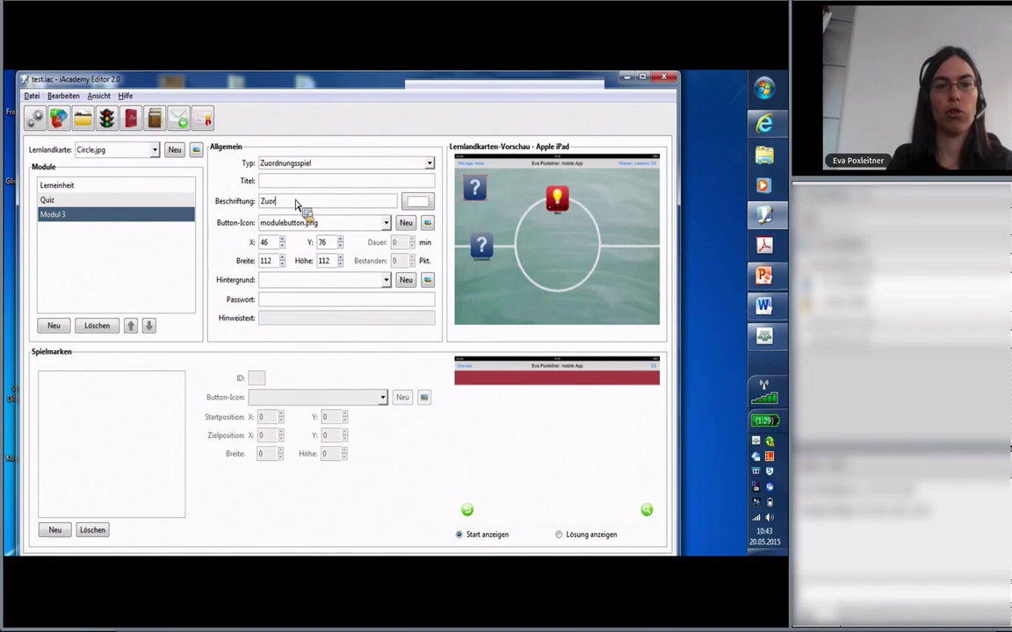
text(Zuordnung)
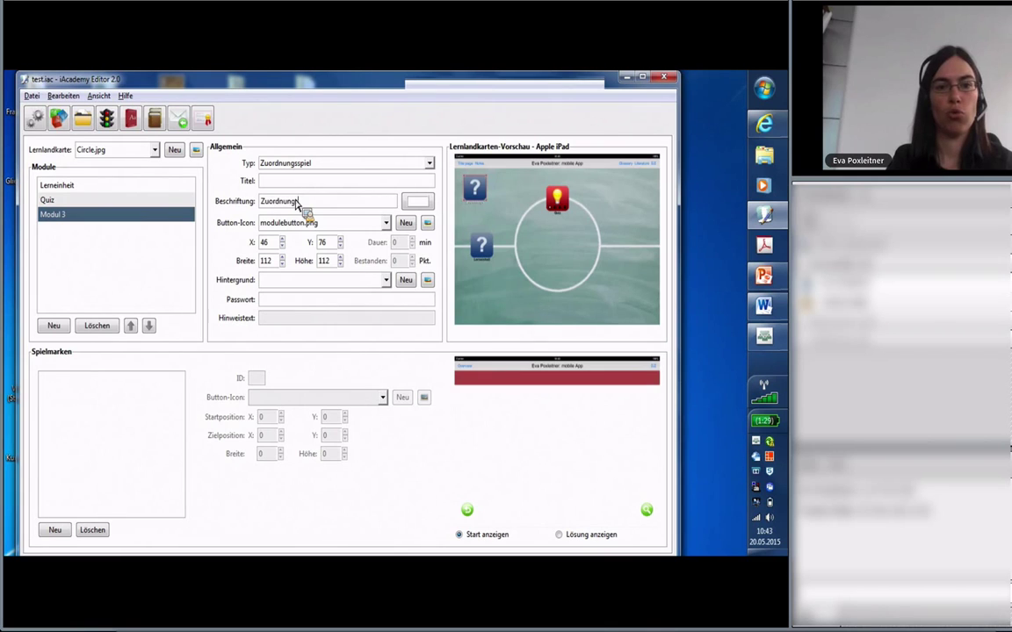
text(sspiel)
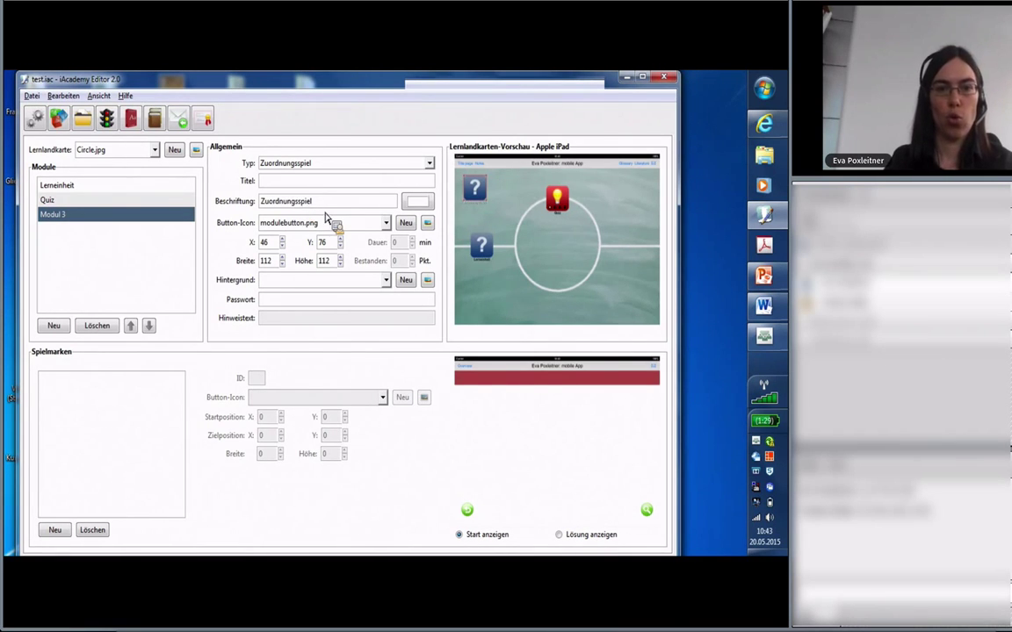
click(417, 223)
click(602, 161)
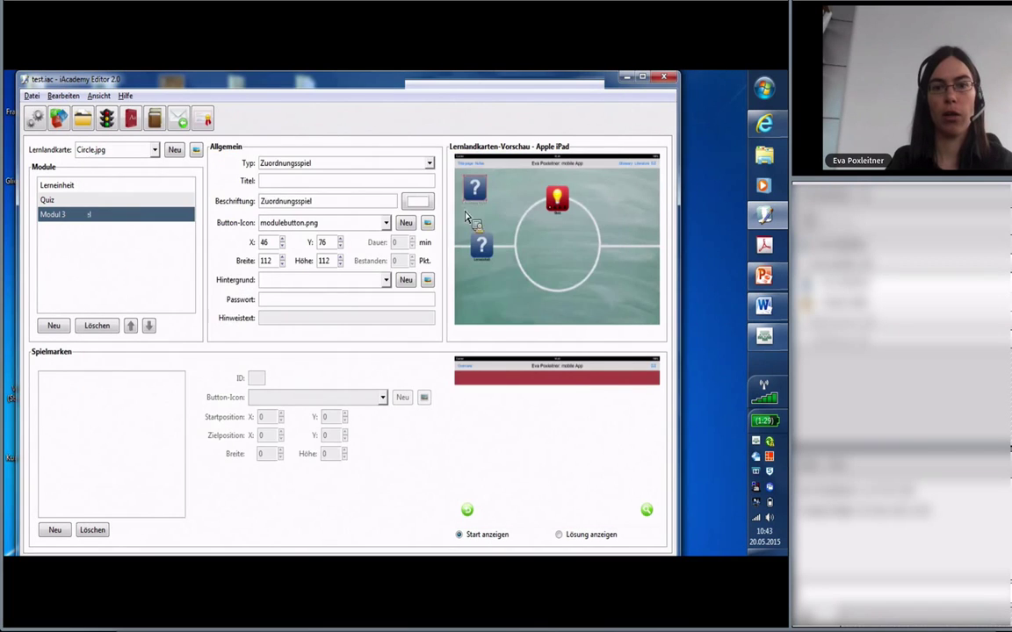
- Set the BulbRedTwo.png clipart as button icon and drag it to the circle's bottom
click(430, 224)
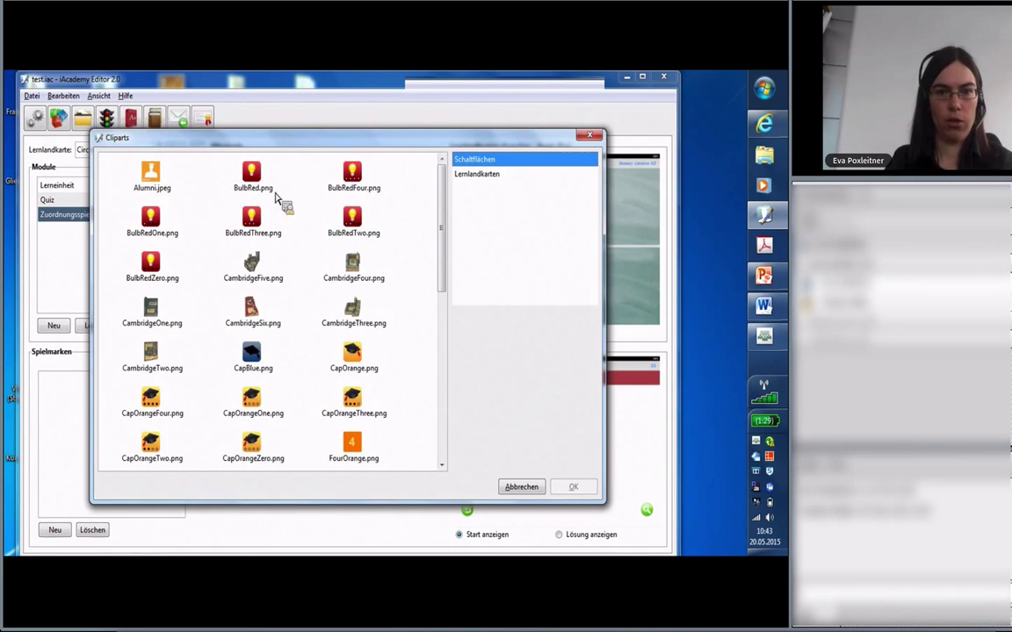
click(354, 222)
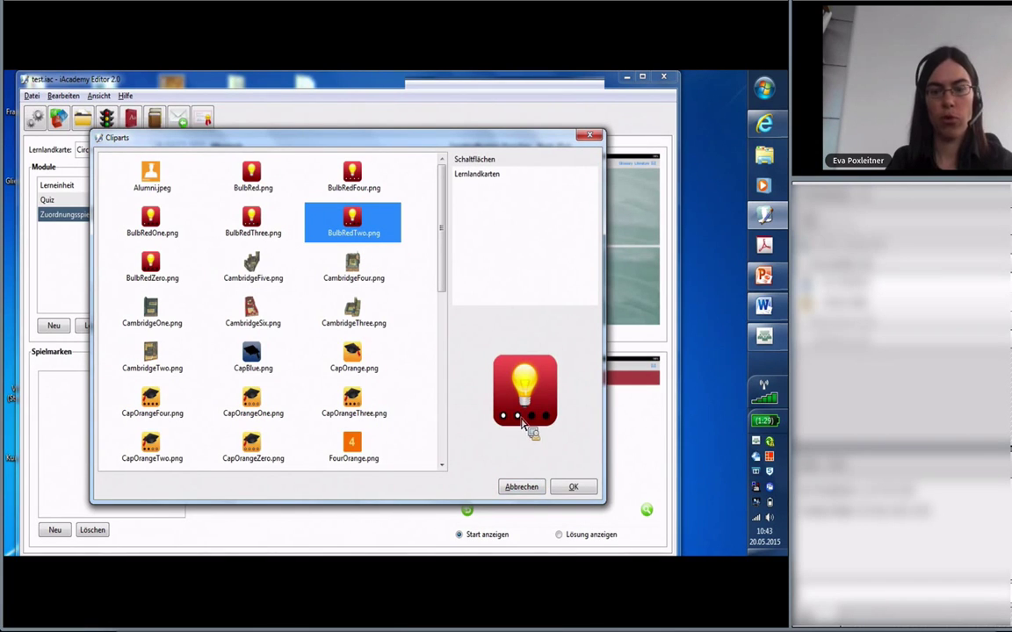
click(572, 487)
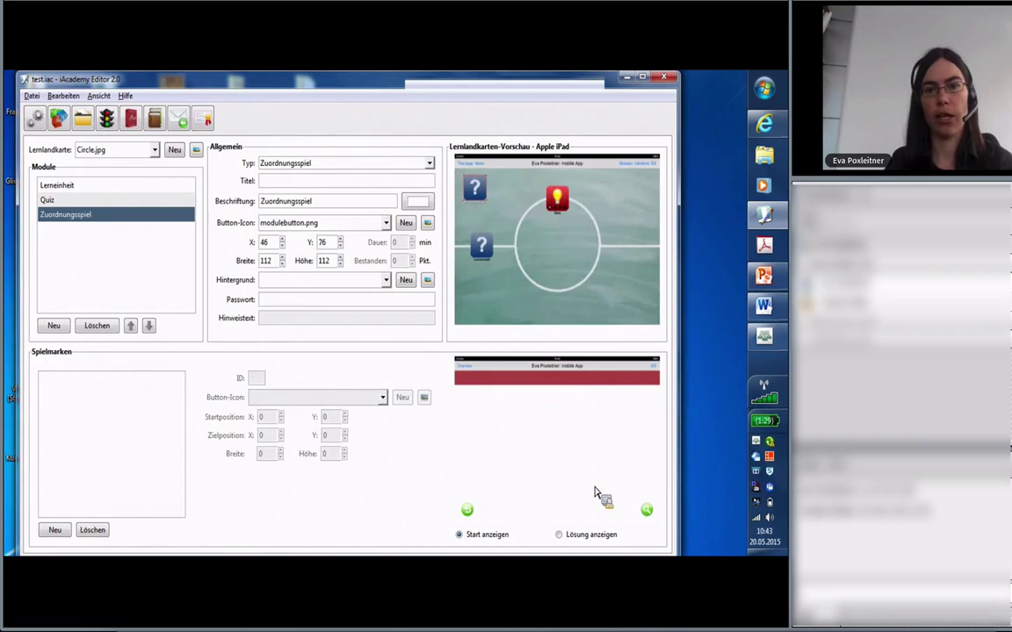
drag(520, 243, 572, 303)
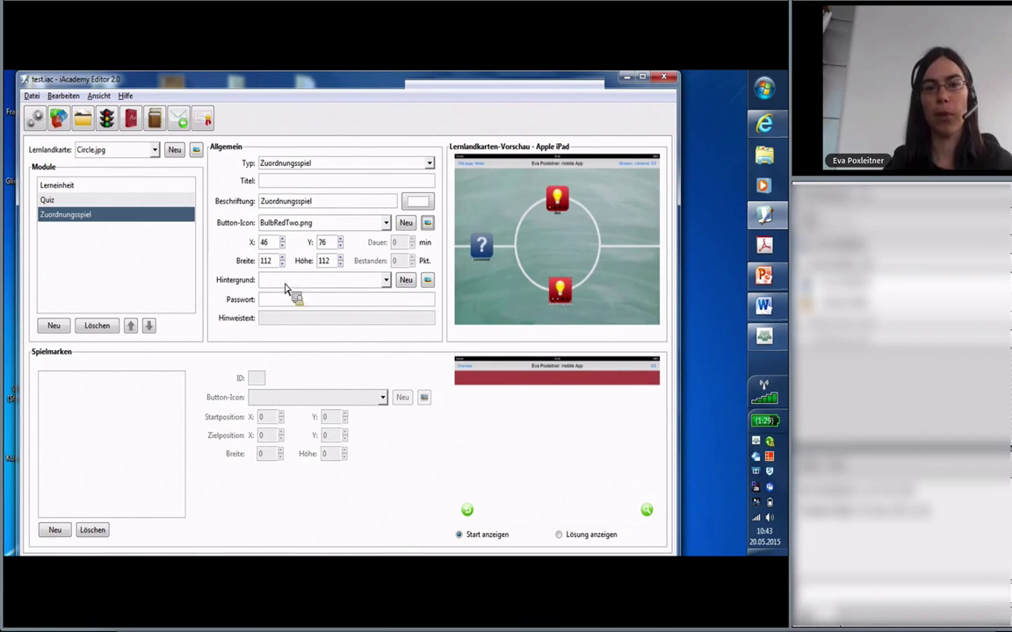
- Set matching_game/PiezoTube_hg.jpg as background and drag the red bulb back to the circle's bottom
click(407, 281)
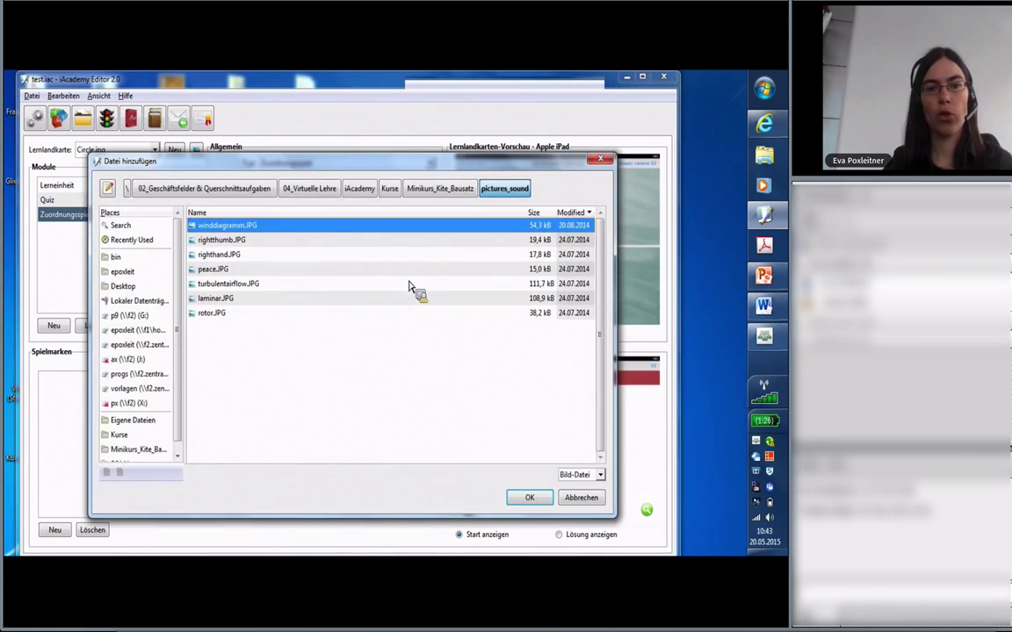
click(440, 188)
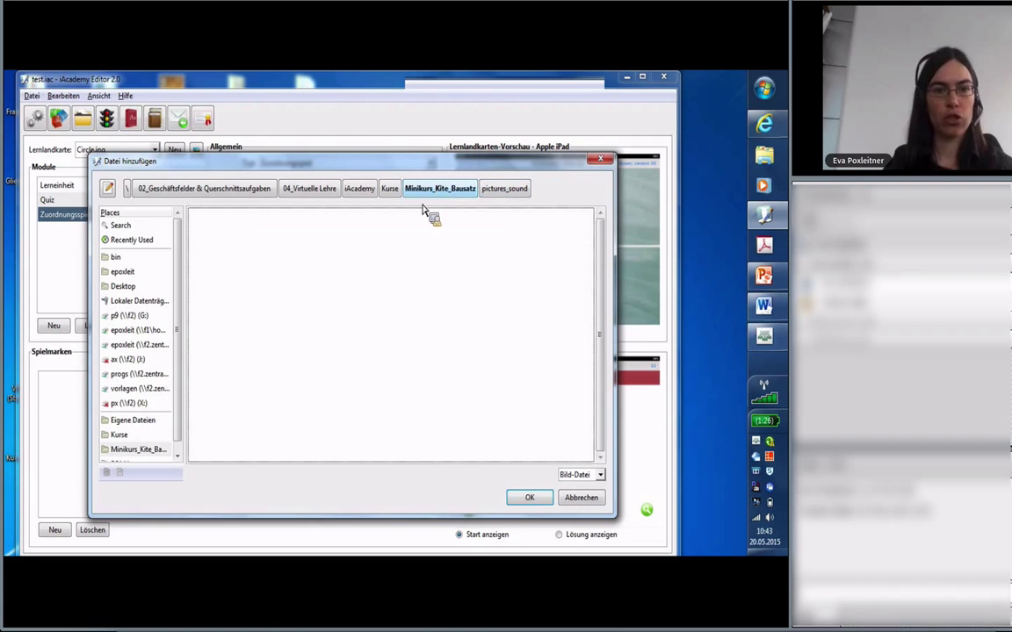
drag(242, 245, 215, 303)
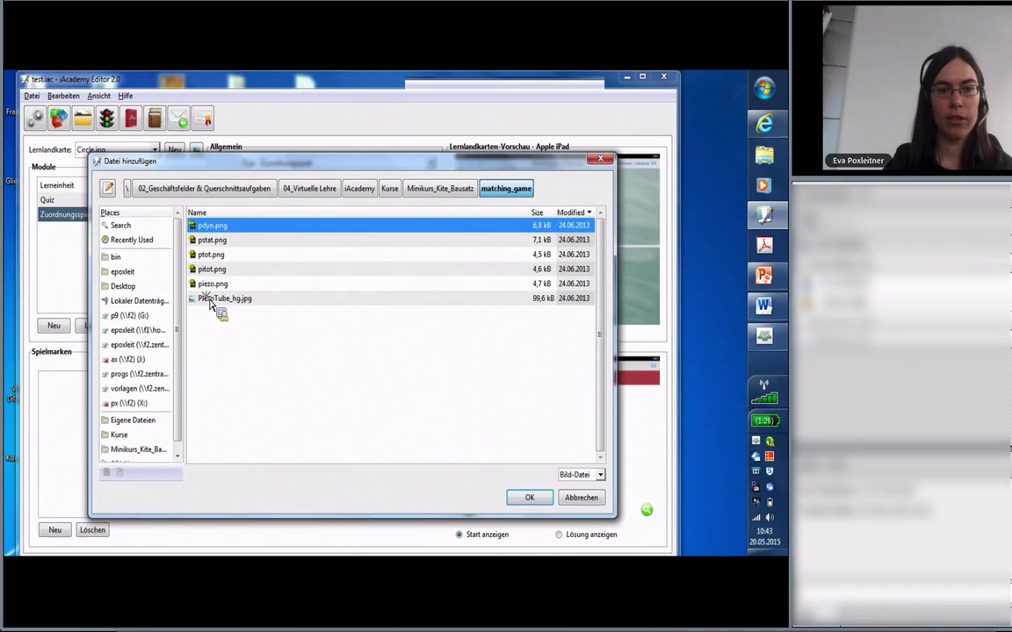
click(215, 300)
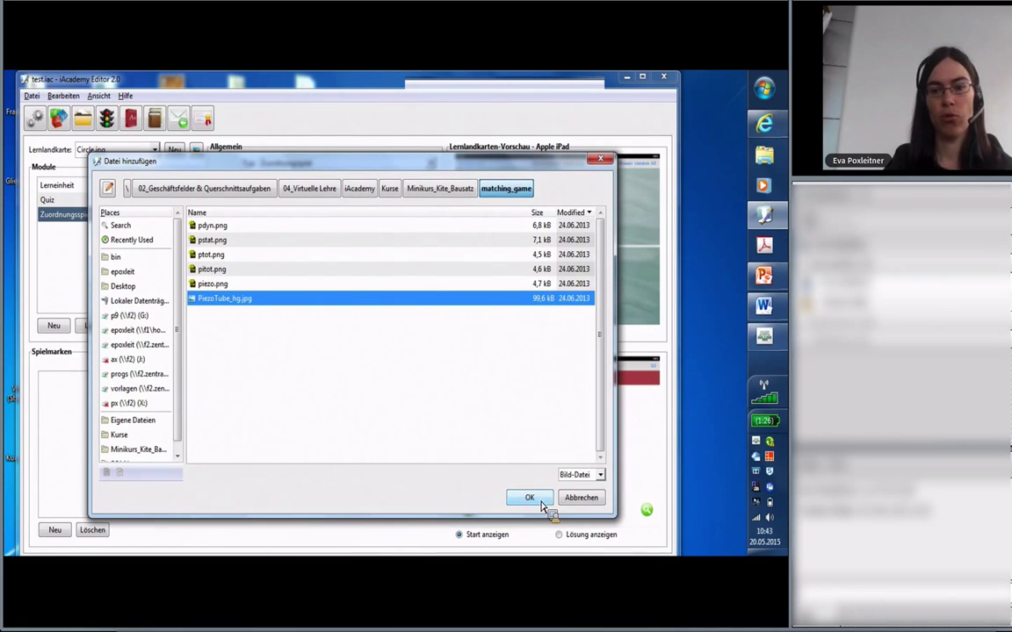
click(530, 498)
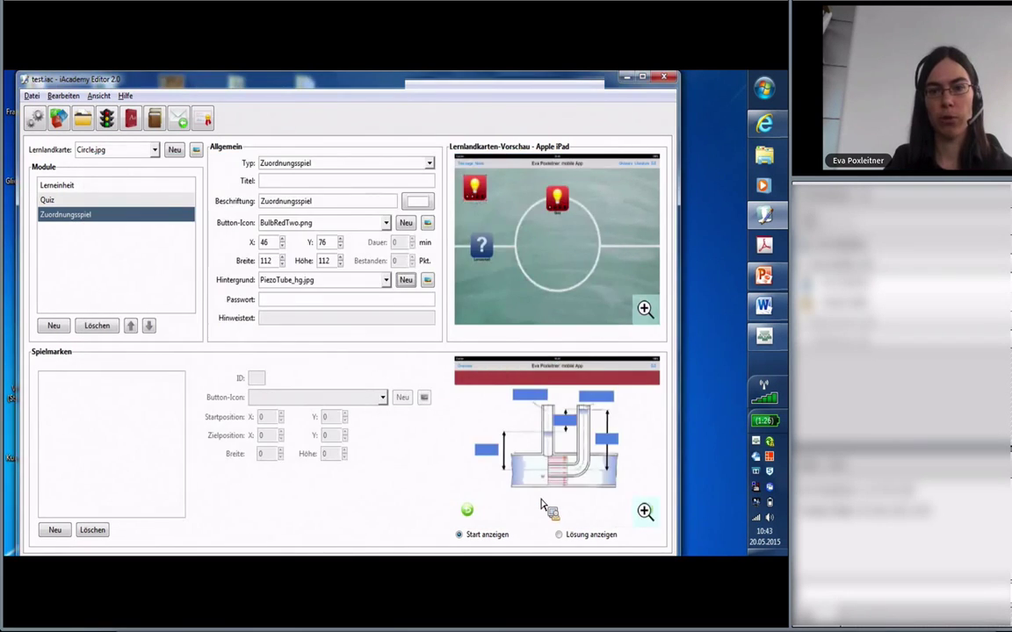
drag(475, 189, 520, 233)
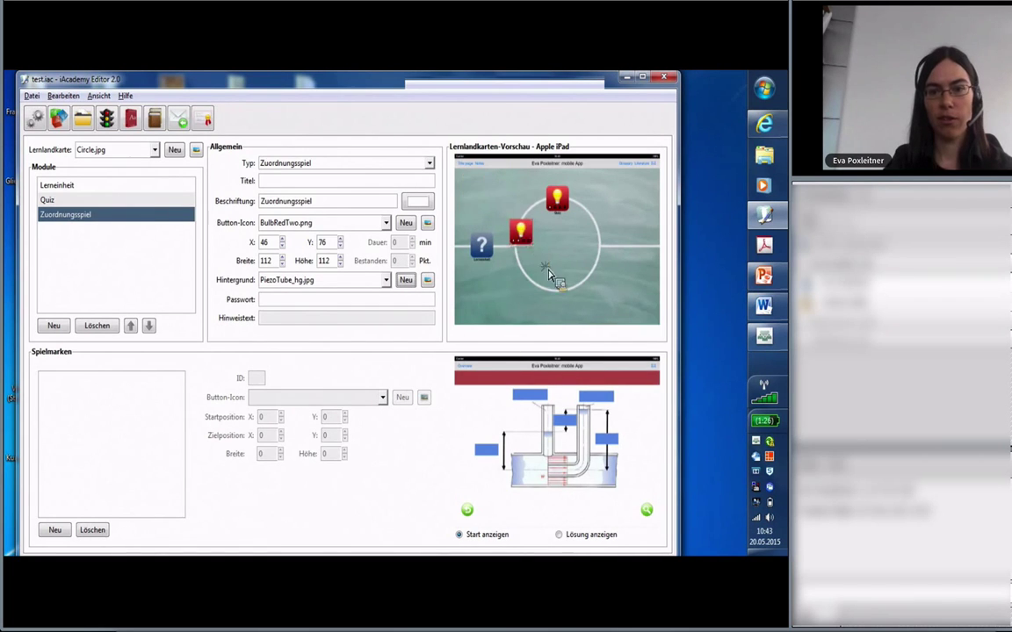
drag(548, 276, 648, 516)
click(643, 512)
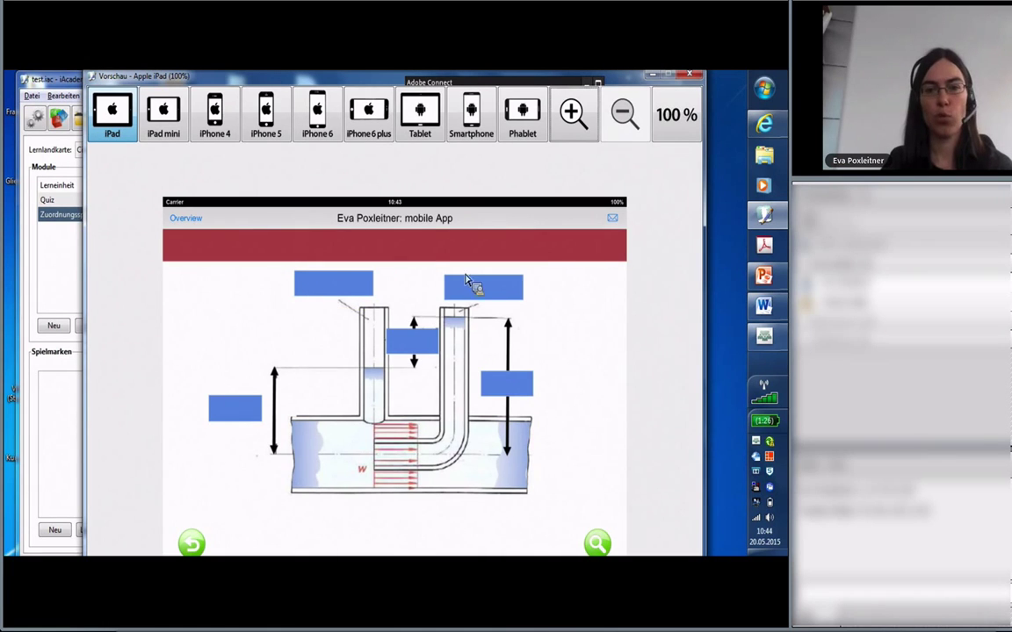
click(691, 74)
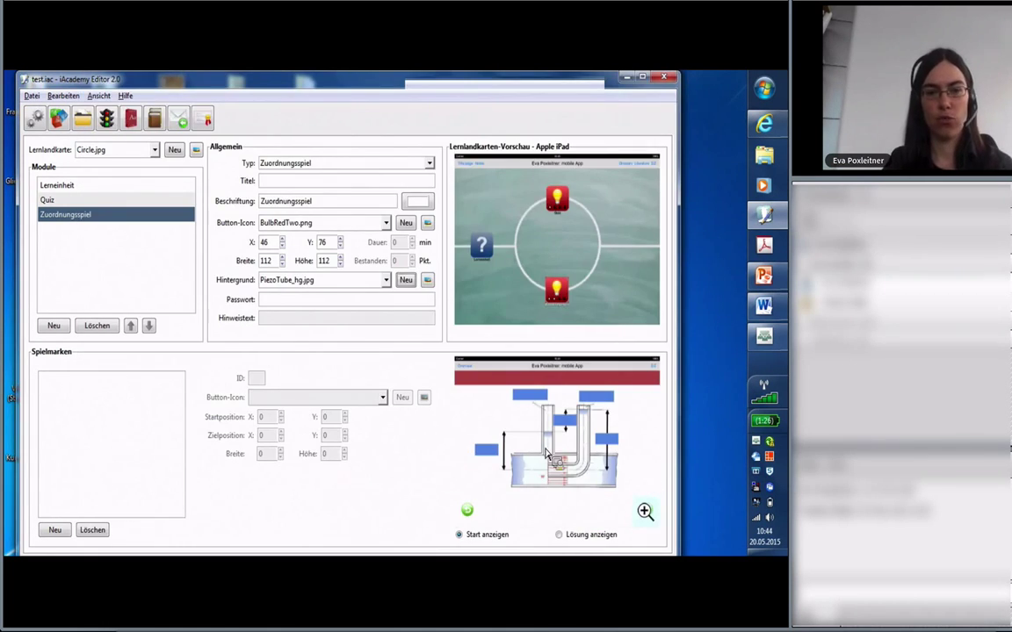
- Enter the title 'Orden sie die Elemente richtig zu', then re-place the red bulb at the circle's bottom
click(283, 185)
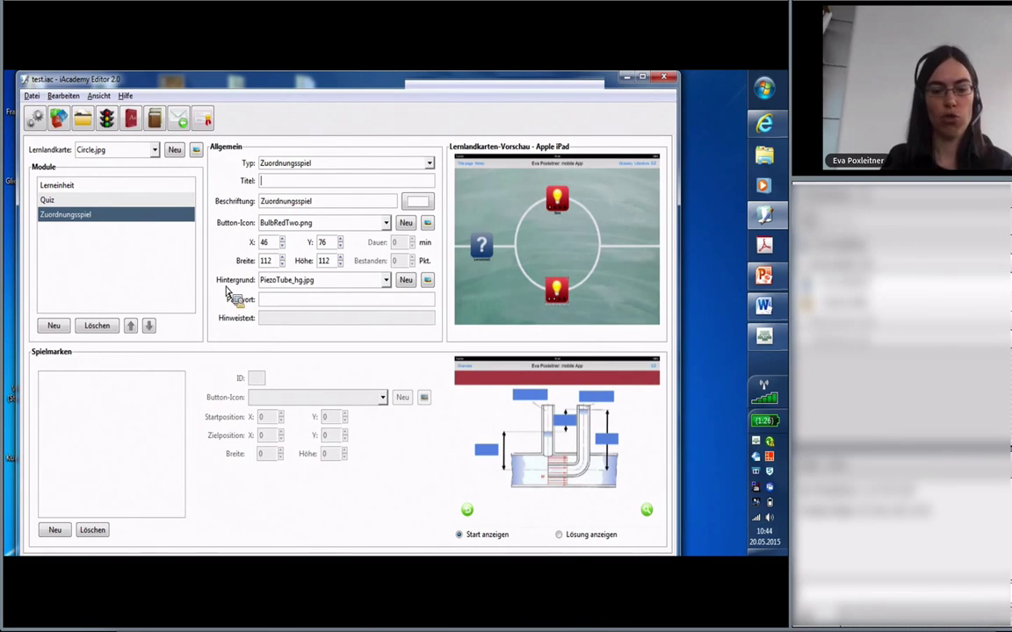
text(Or)
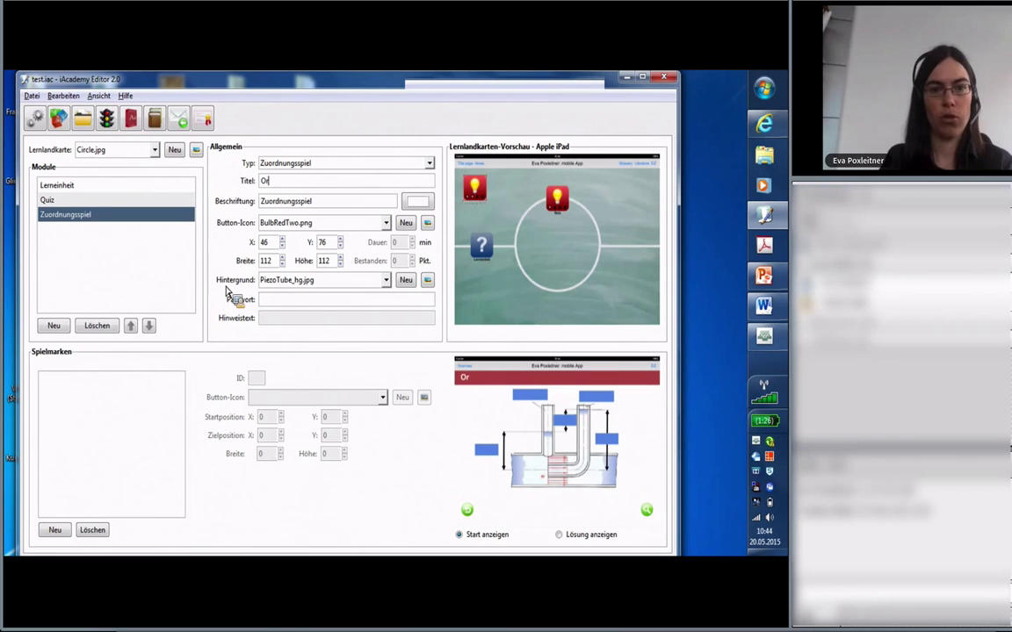
text(den )
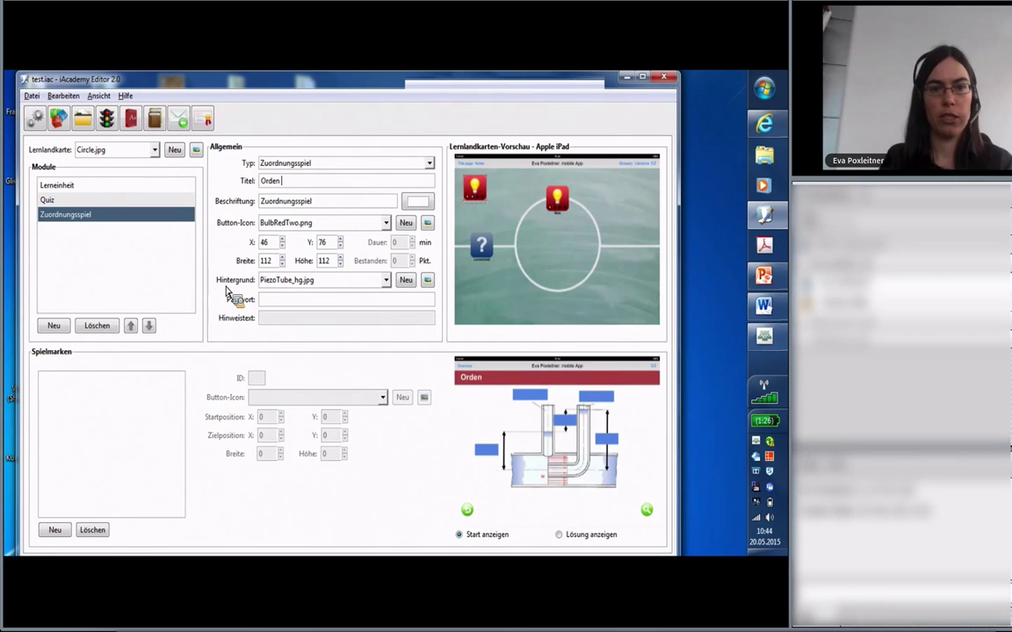
text(sie dieE)
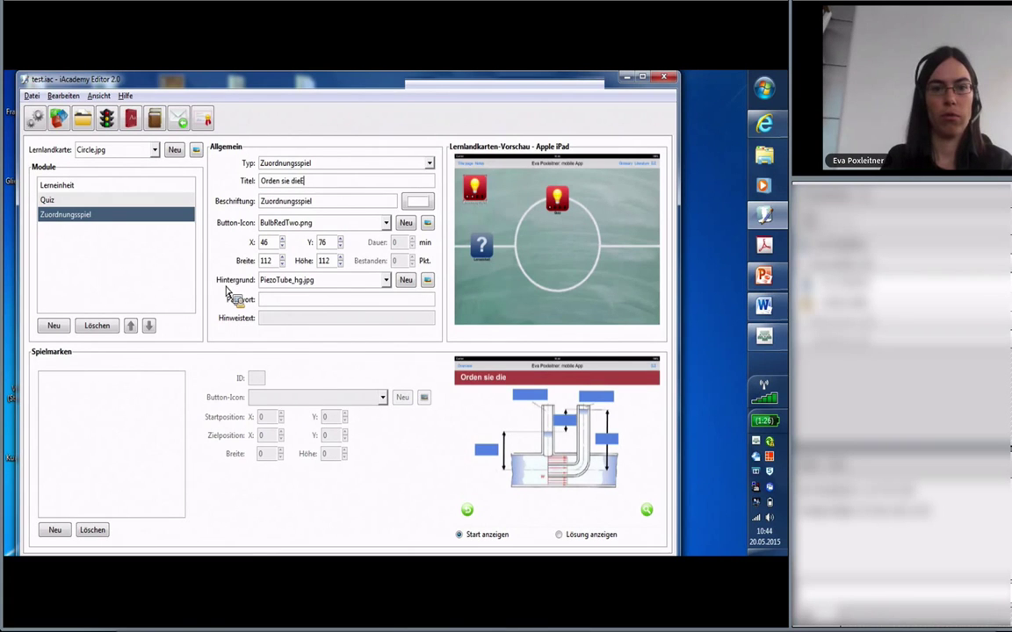
key(BackSpace)
key(BackSpace)
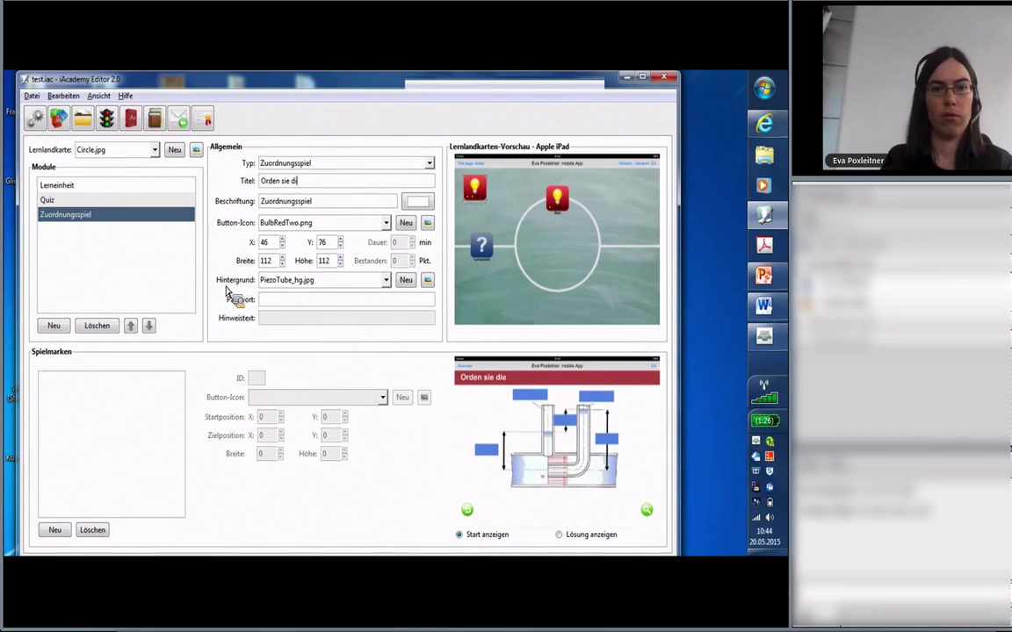
text(e Elemt)
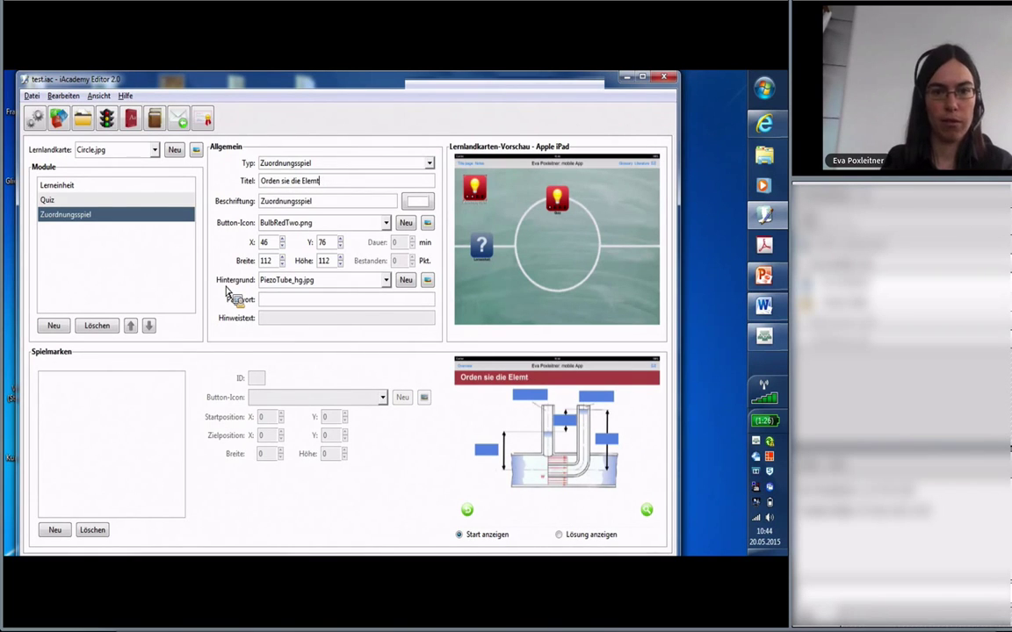
key(BackSpace)
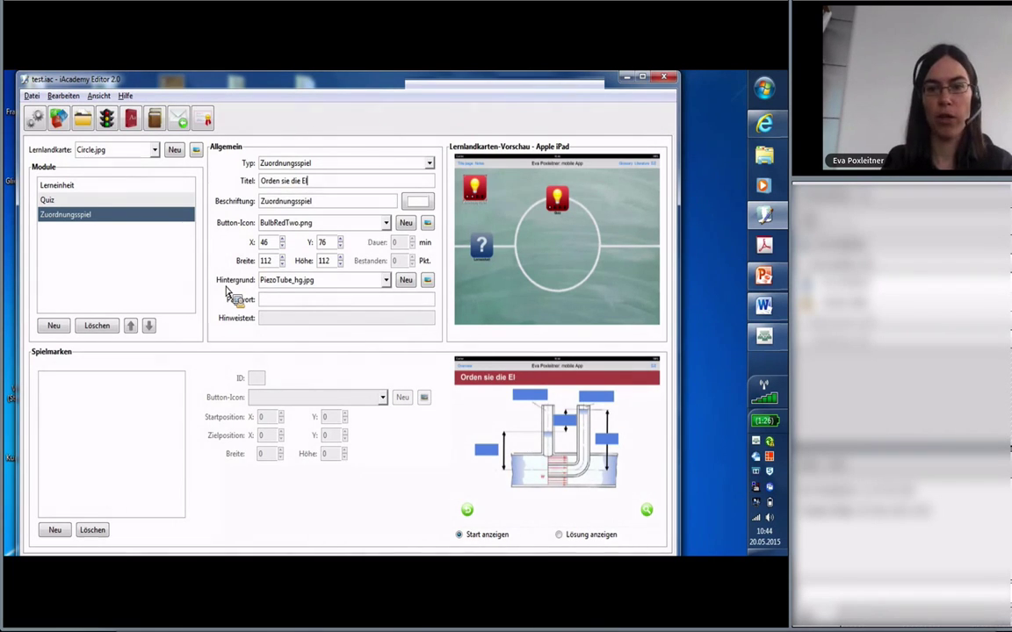
text(em)
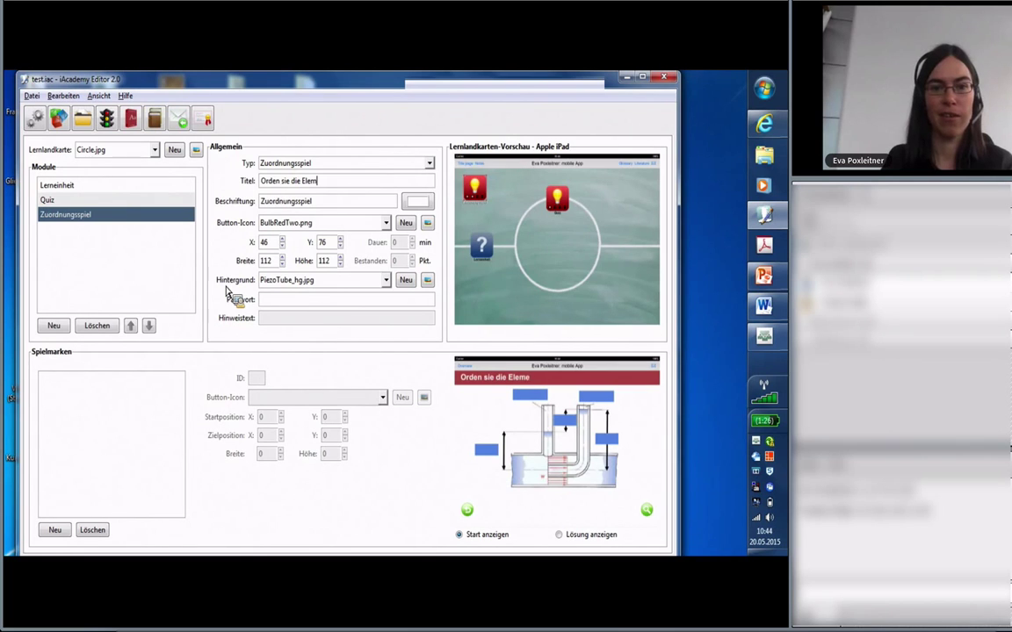
text(ente r)
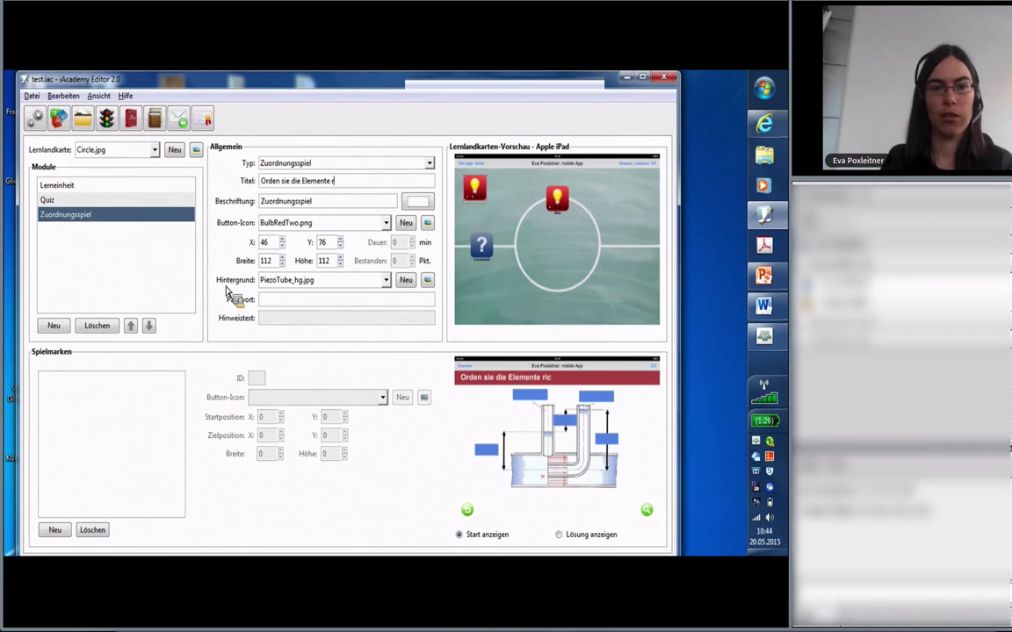
text(ichtig zu)
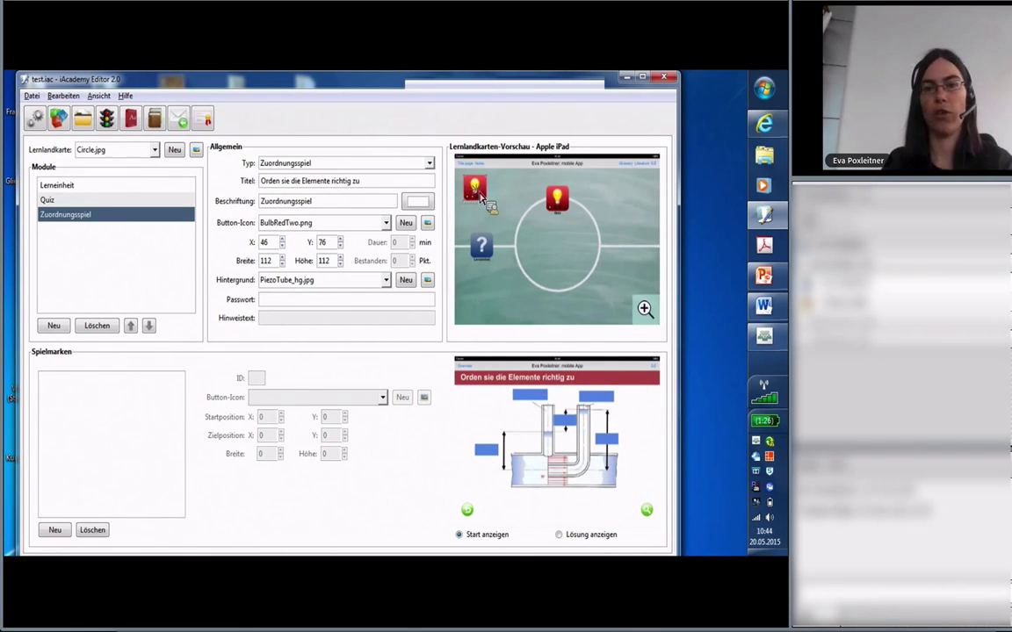
drag(481, 199, 563, 303)
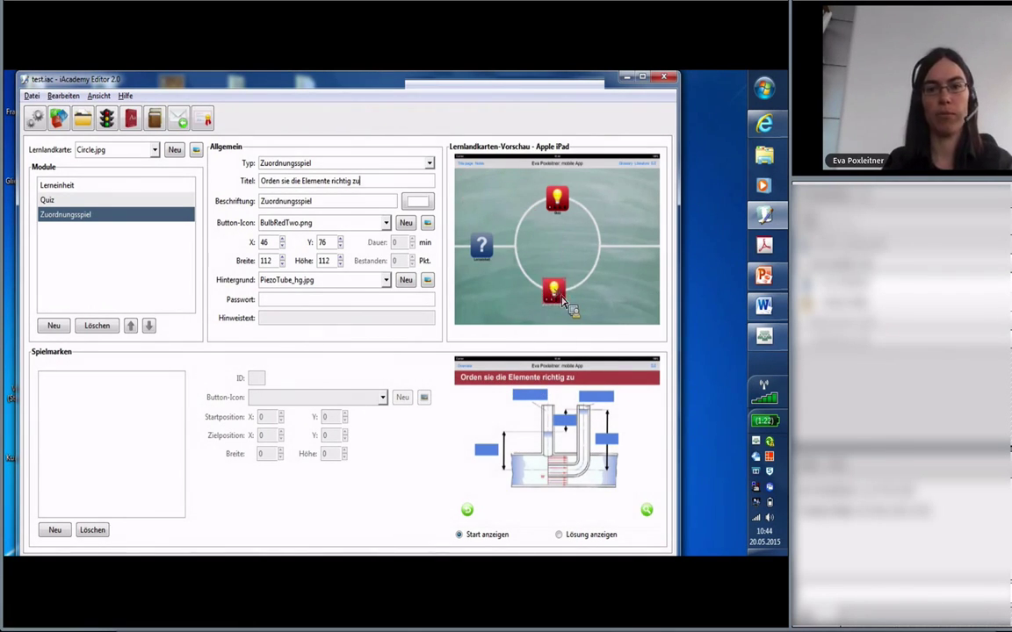
- Add a game token using piezo.png and place its start position below the diagram
click(54, 531)
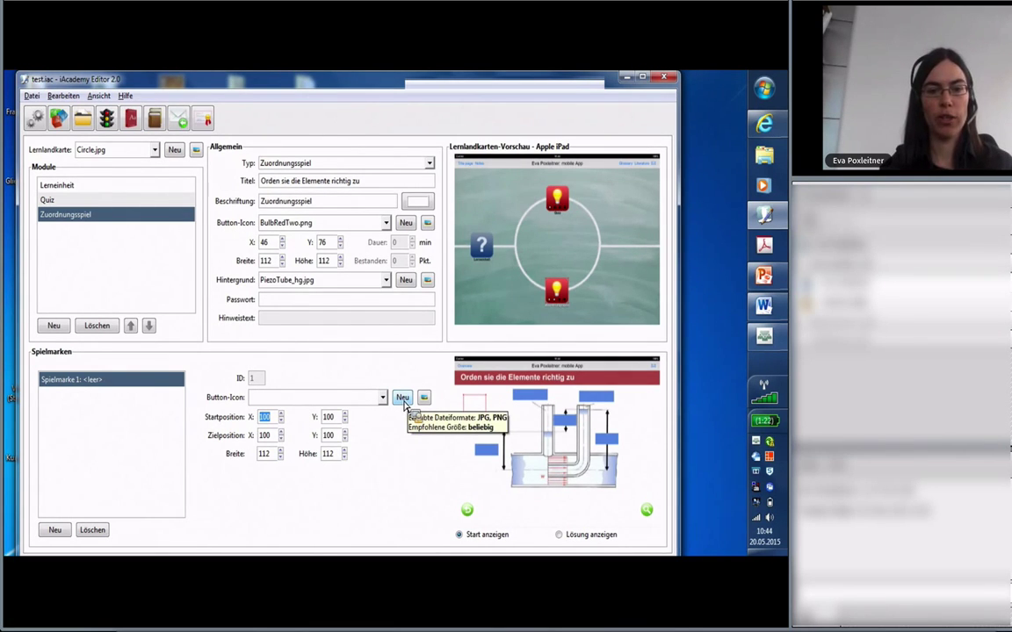
click(402, 398)
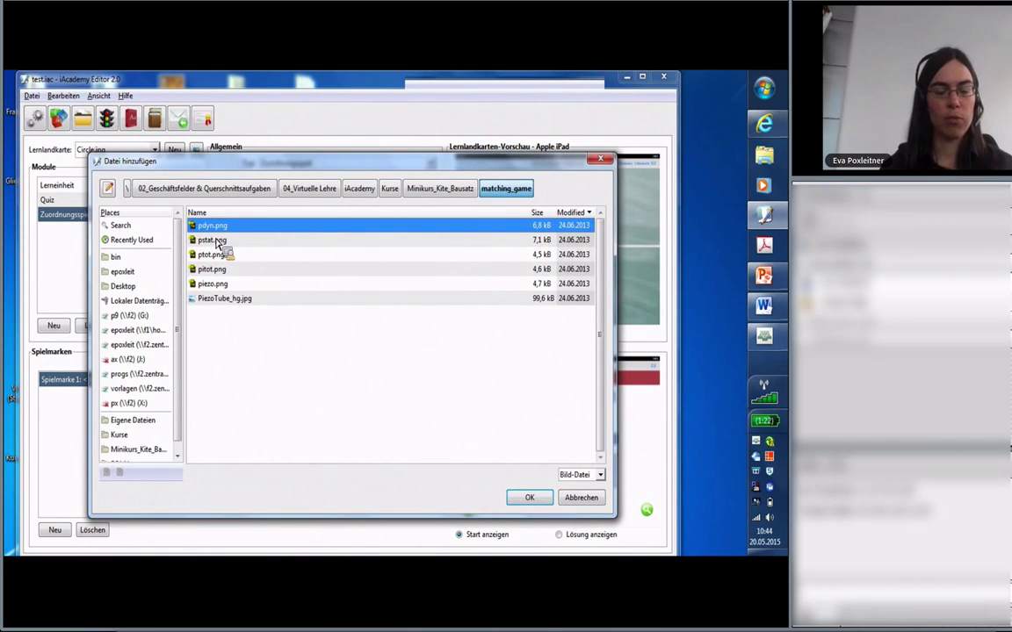
click(210, 287)
click(530, 498)
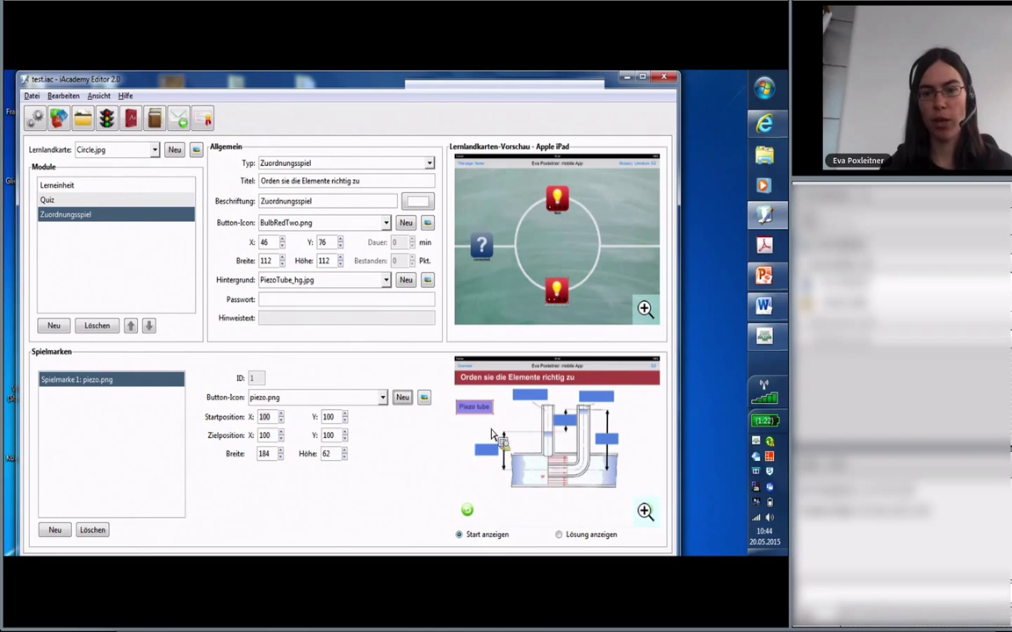
drag(487, 420, 505, 529)
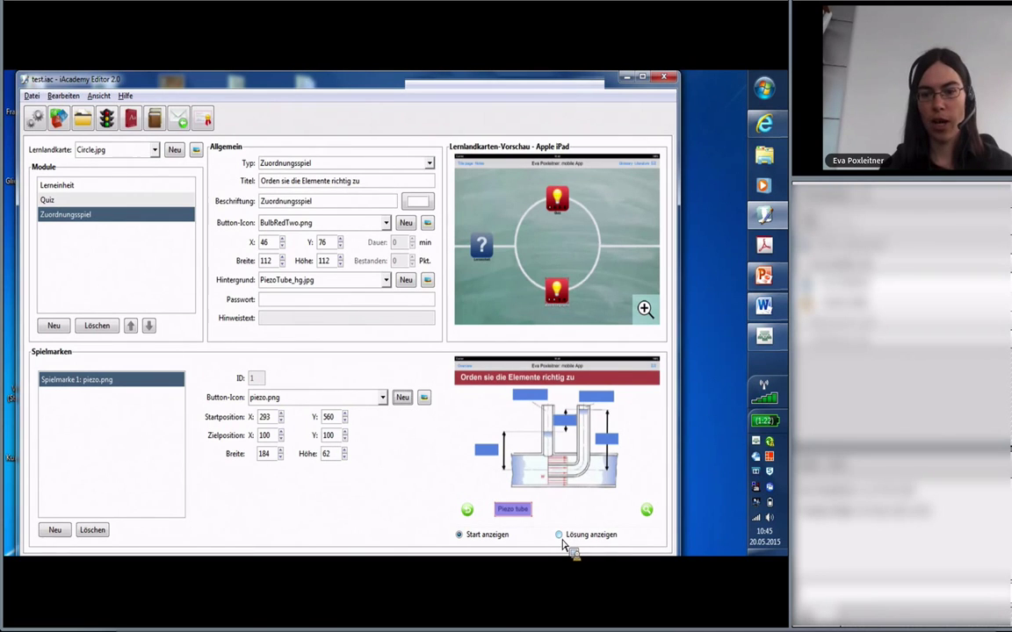
- Set the Piezo tube solution at the left tube top (370/43), checking start and solution views
click(560, 536)
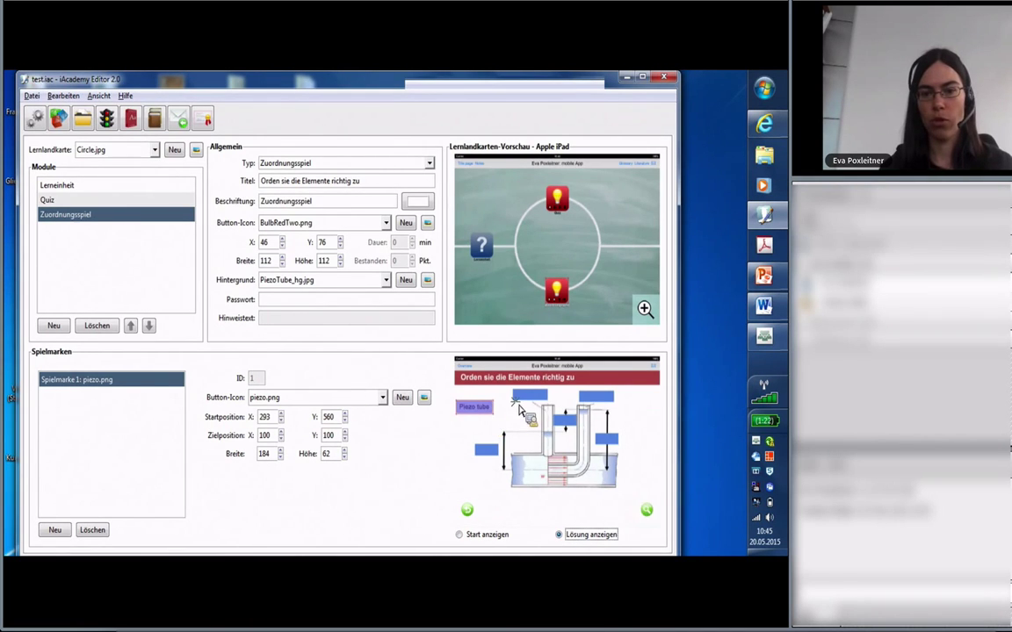
drag(485, 410, 540, 400)
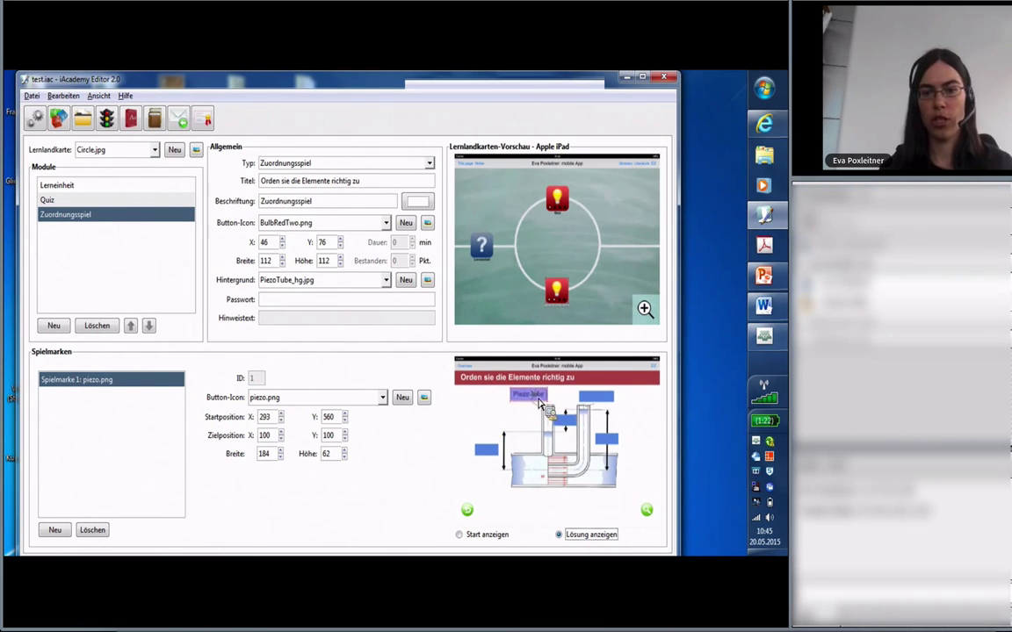
click(459, 535)
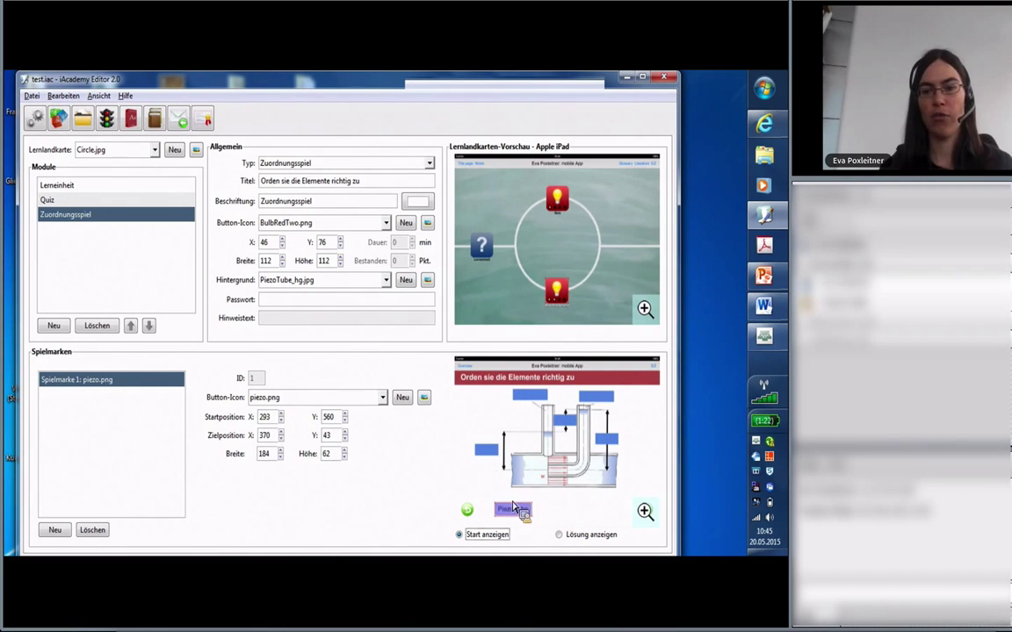
click(560, 536)
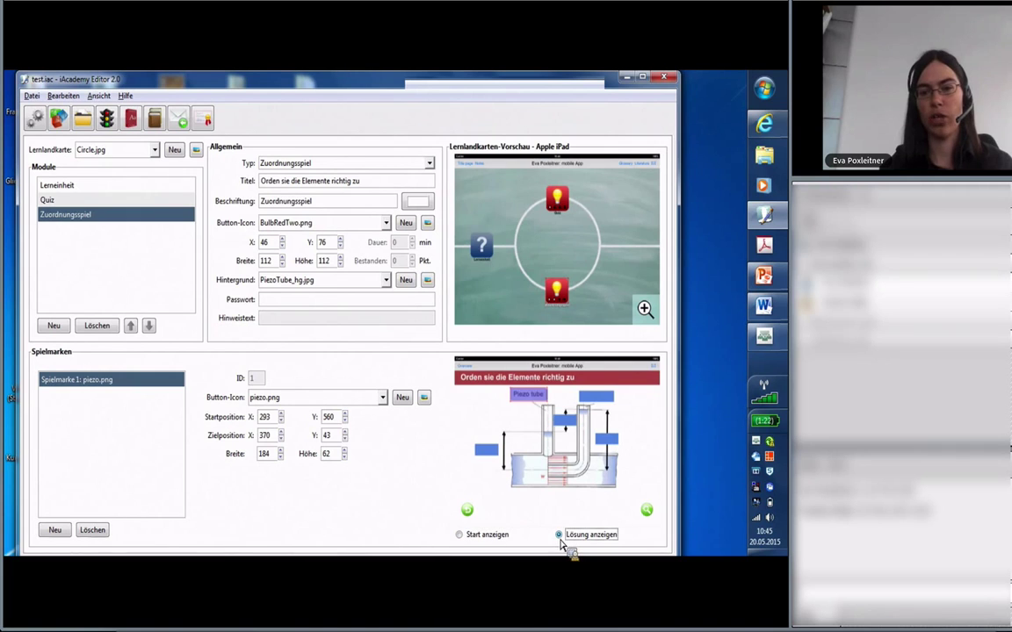
click(464, 535)
- Add a second token using pdyn.png, starting below the diagram at 501/566
click(55, 531)
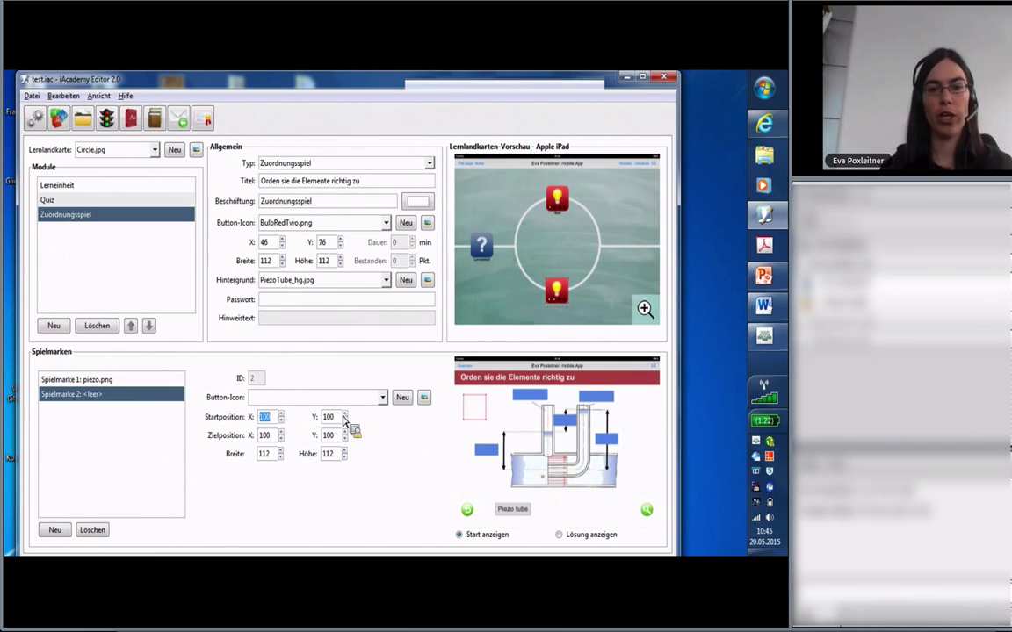
click(403, 398)
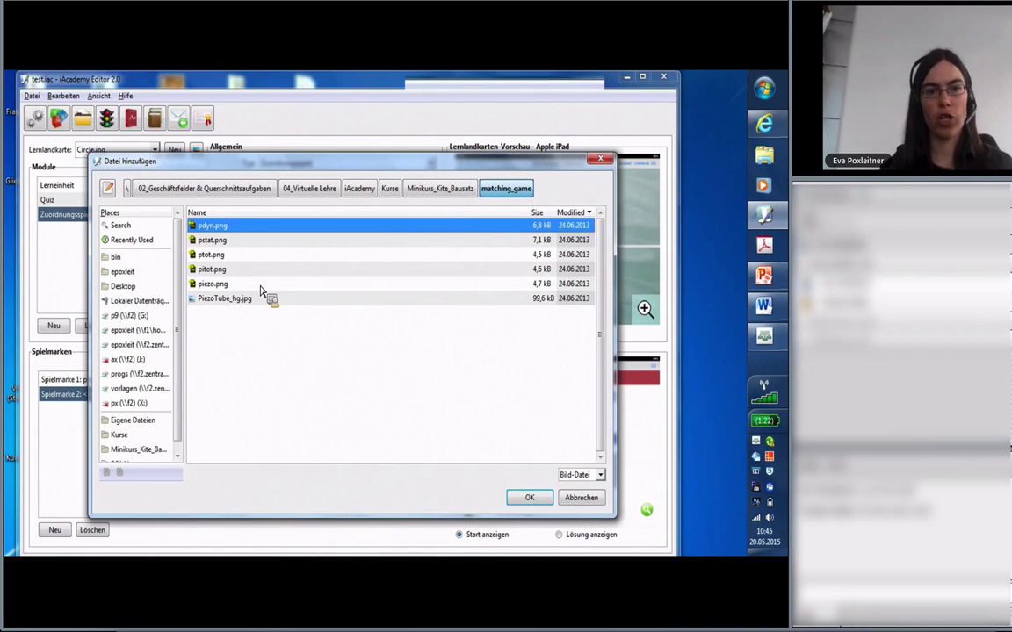
click(213, 267)
click(216, 229)
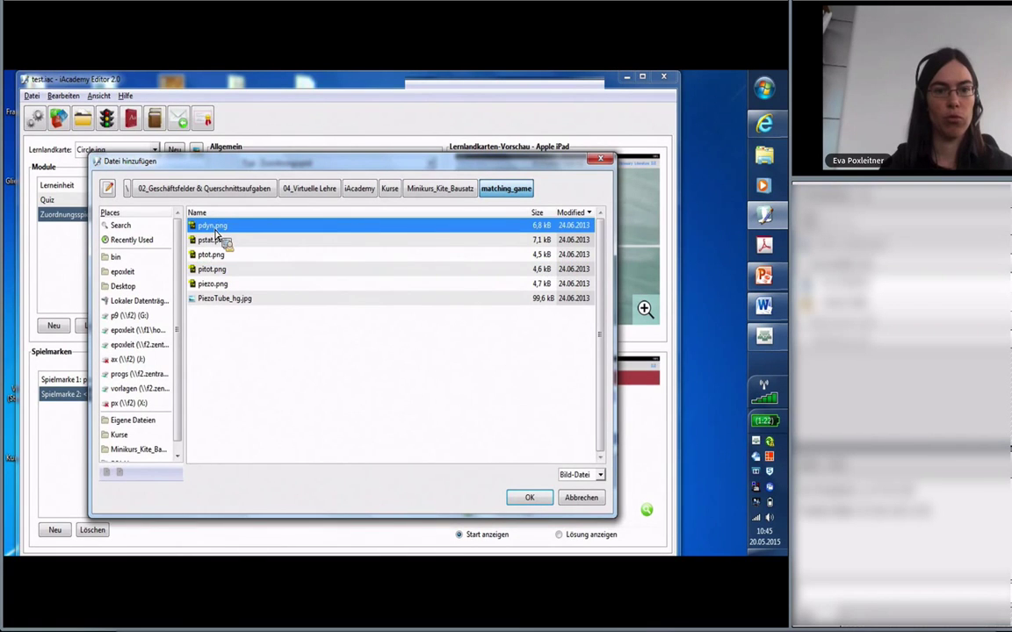
click(531, 498)
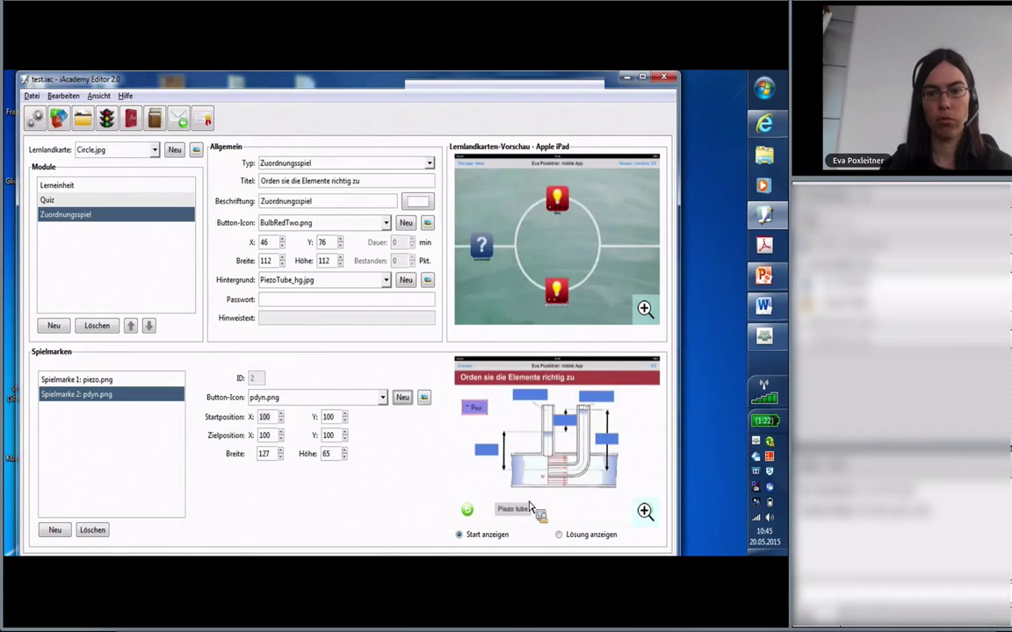
drag(482, 406, 557, 512)
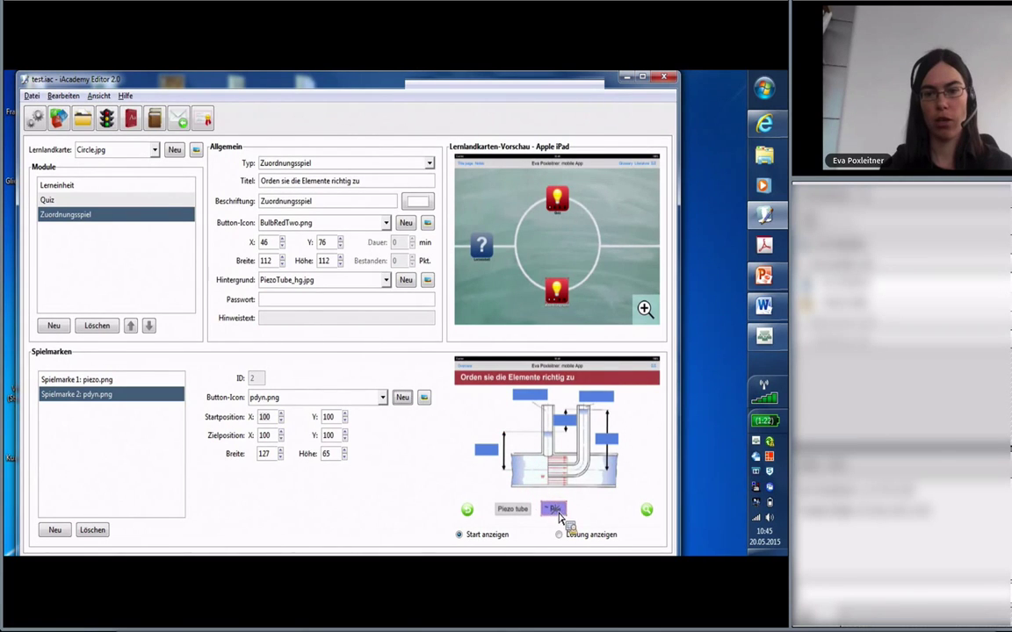
- Fine-tune the Piezo tube solution position in solution view, then view the full-size iPad preview
click(559, 535)
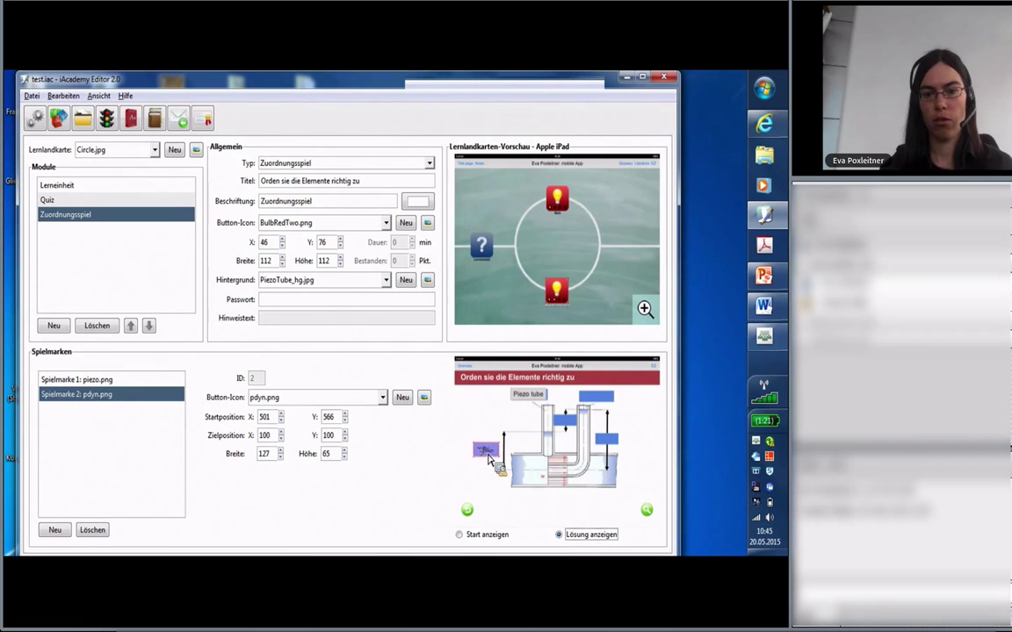
click(533, 397)
drag(535, 401, 530, 403)
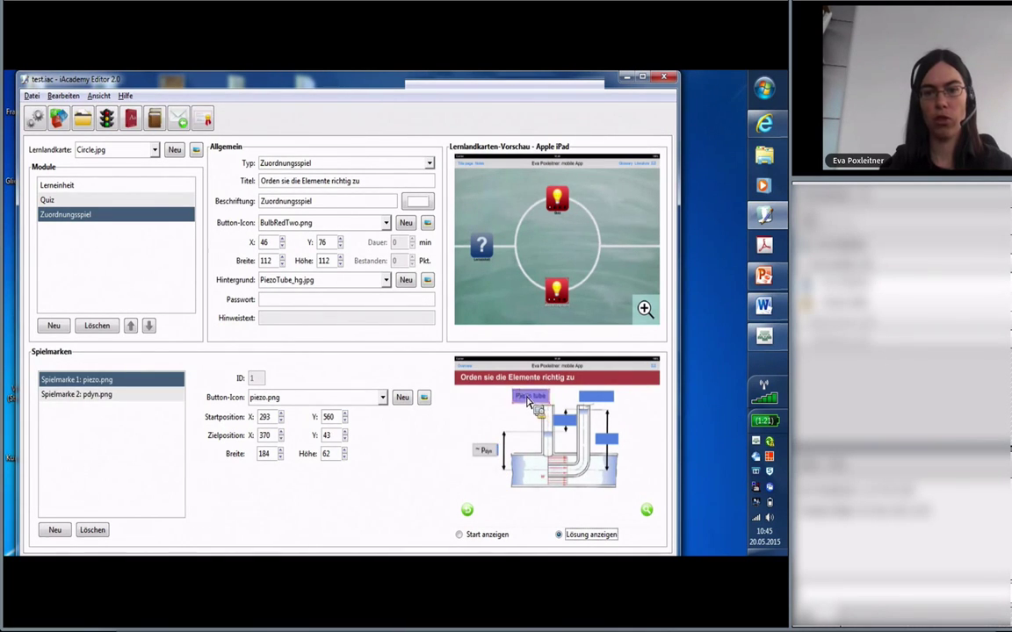
click(647, 510)
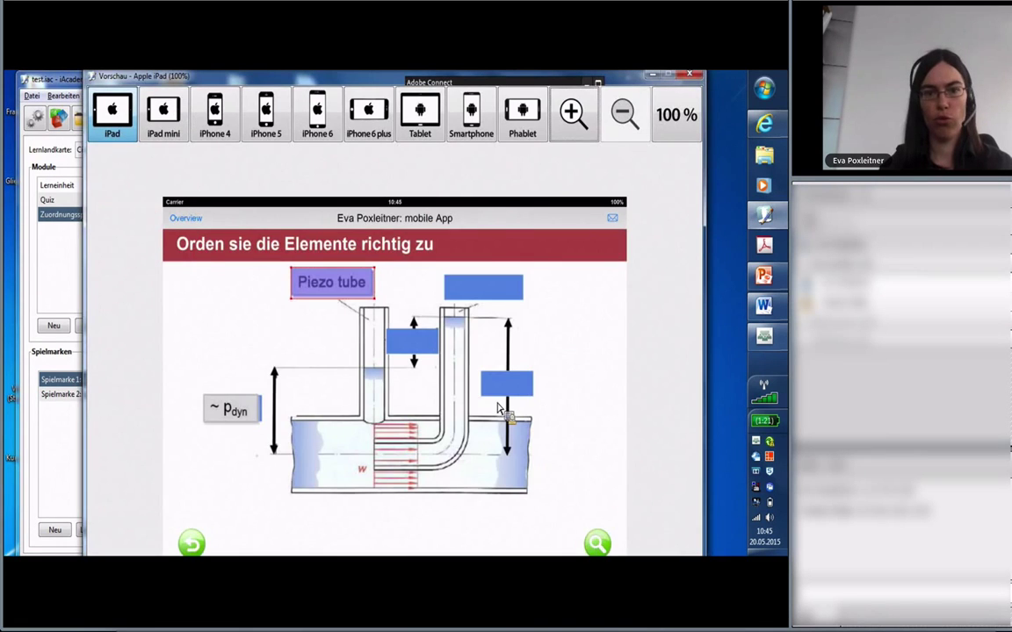
- Close the full-size preview and nudge the Piezo tube solution right to 375/43
click(690, 76)
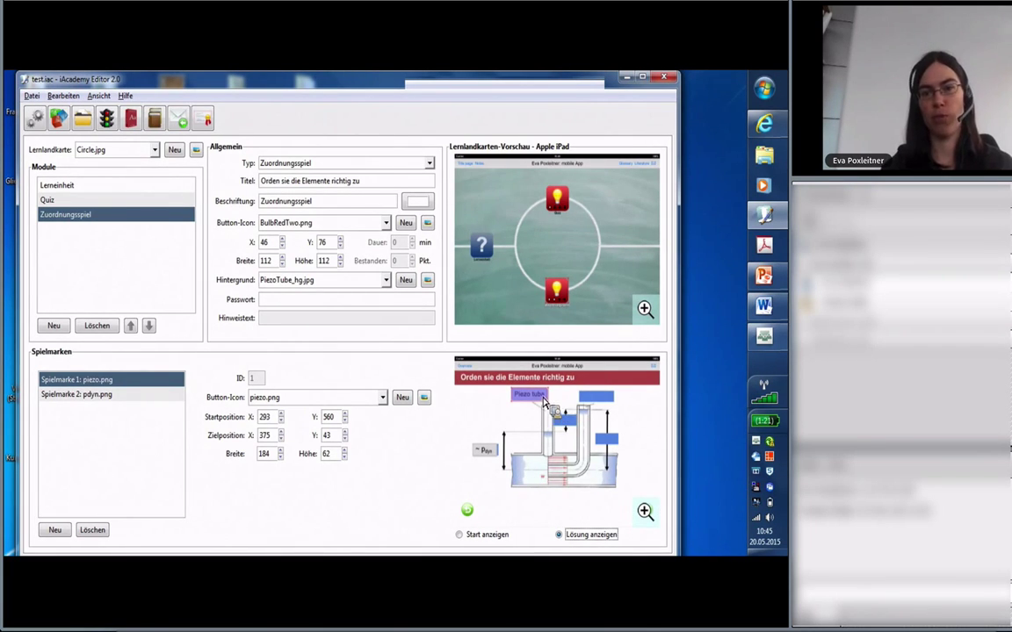
drag(505, 466, 85, 222)
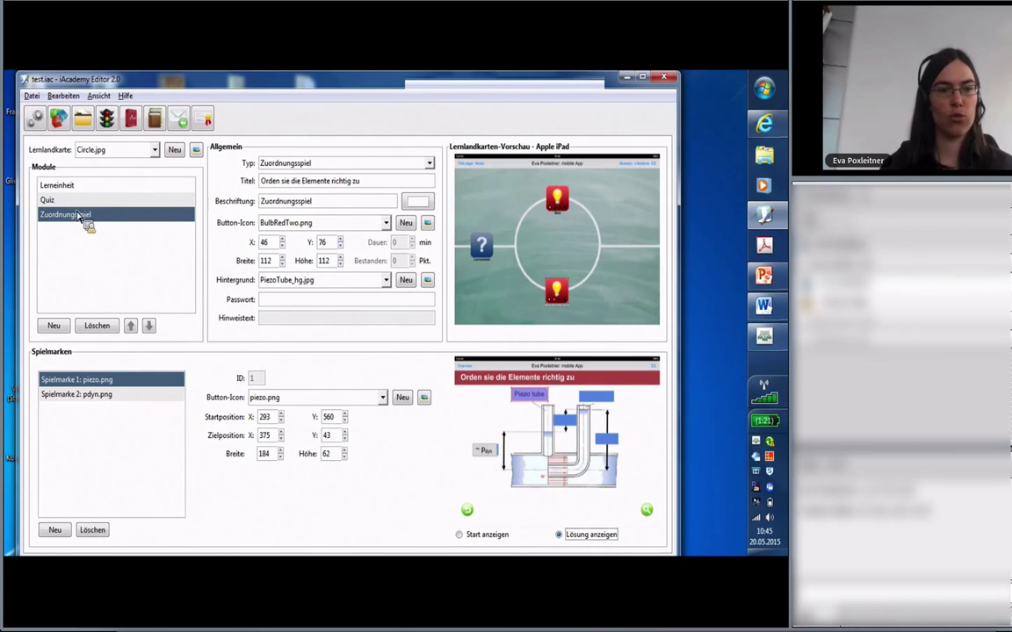
- Add a fourth module of type Assessment, naming it 'Assessment' in Titel and Beschriftung
click(53, 326)
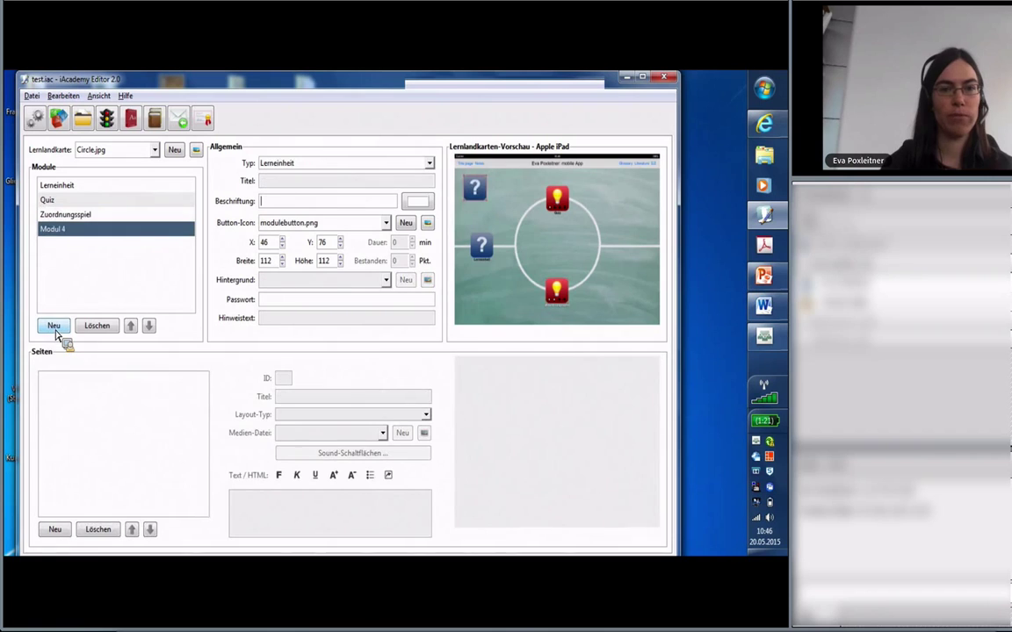
click(288, 167)
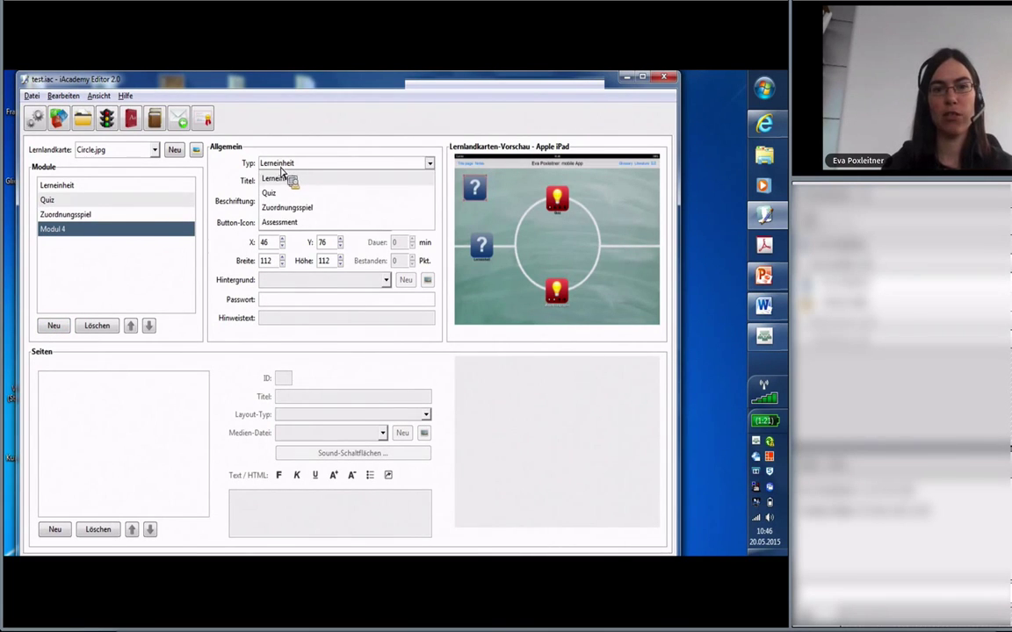
click(269, 223)
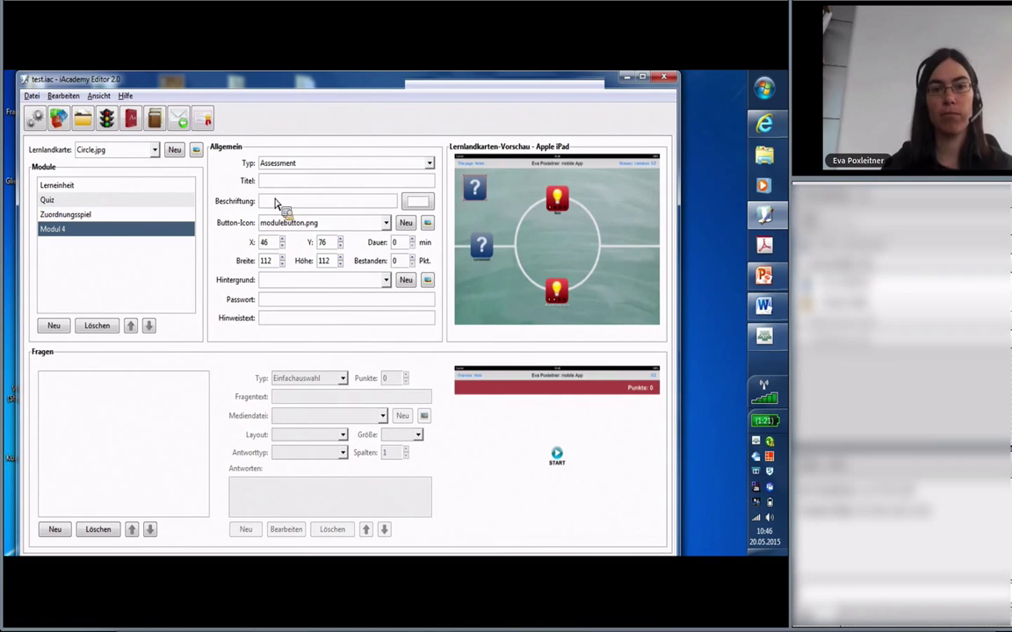
text(Assessment)
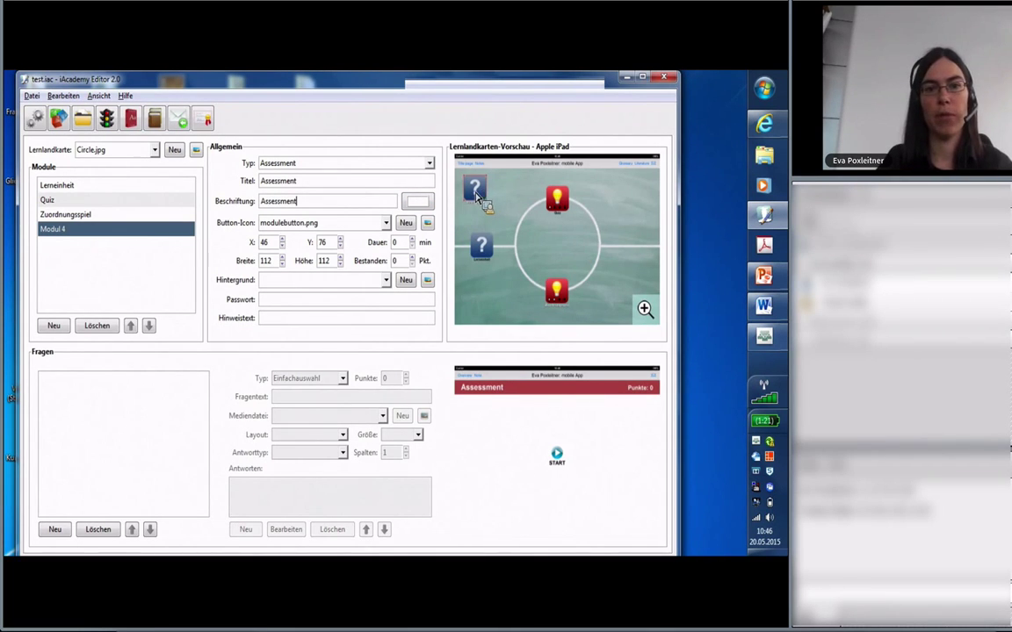
- Give the Assessment module the blue graduation-cap clipart CapBlue.png as button icon
click(411, 224)
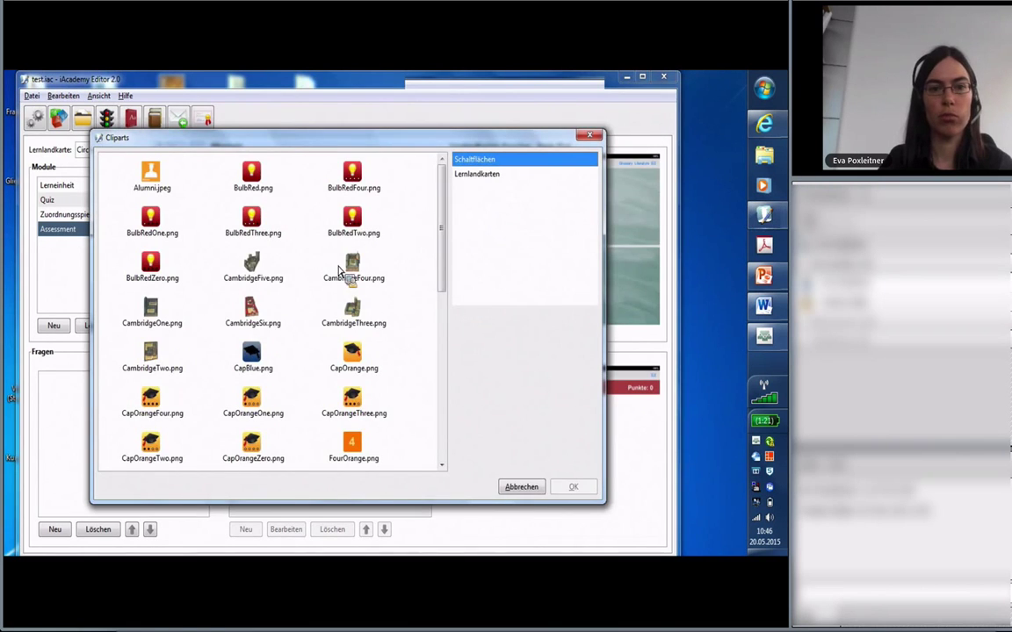
scroll(276, 286, down, 1)
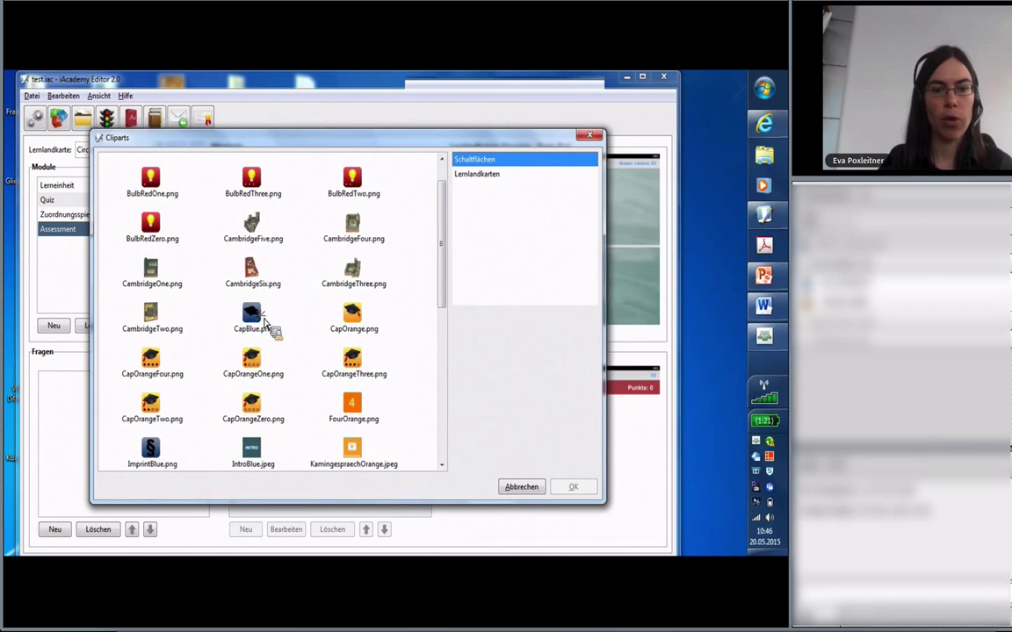
click(263, 323)
click(574, 487)
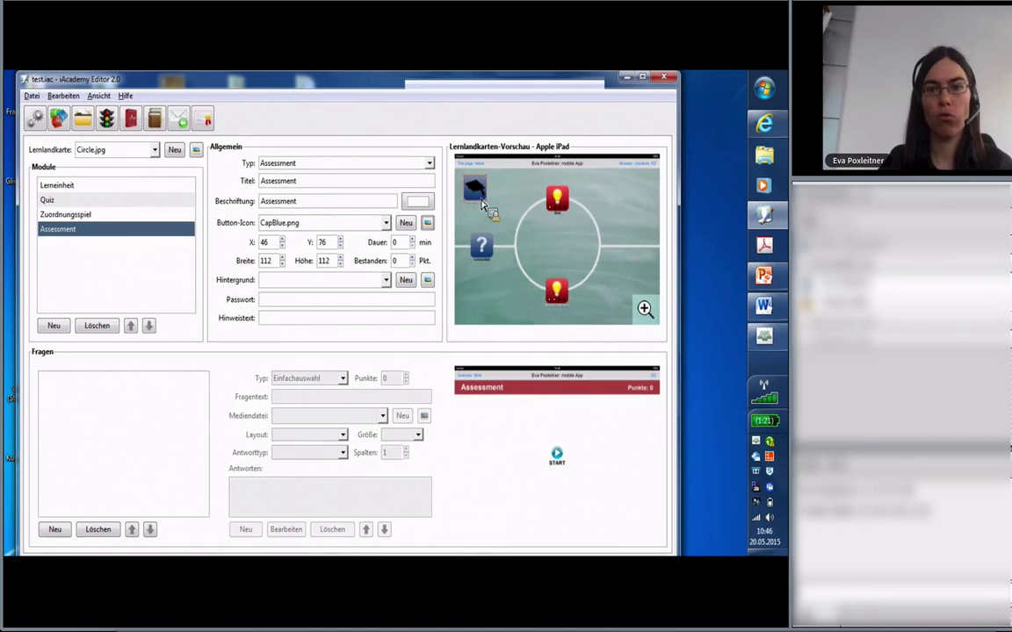
- Place the cap icon on the circle's right edge at X 47, Y 76
drag(518, 224, 633, 258)
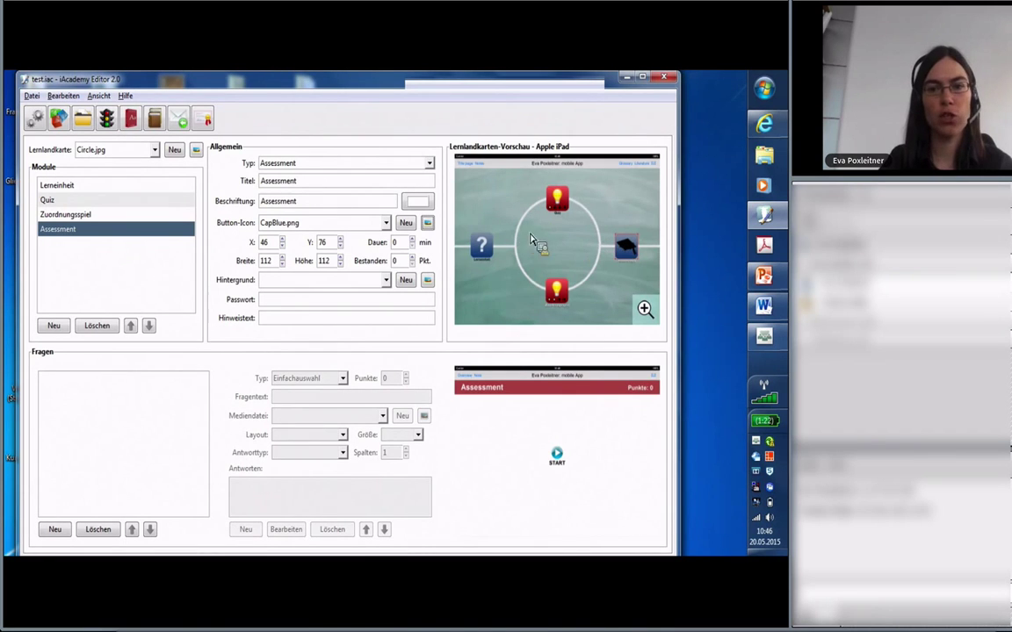
click(276, 258)
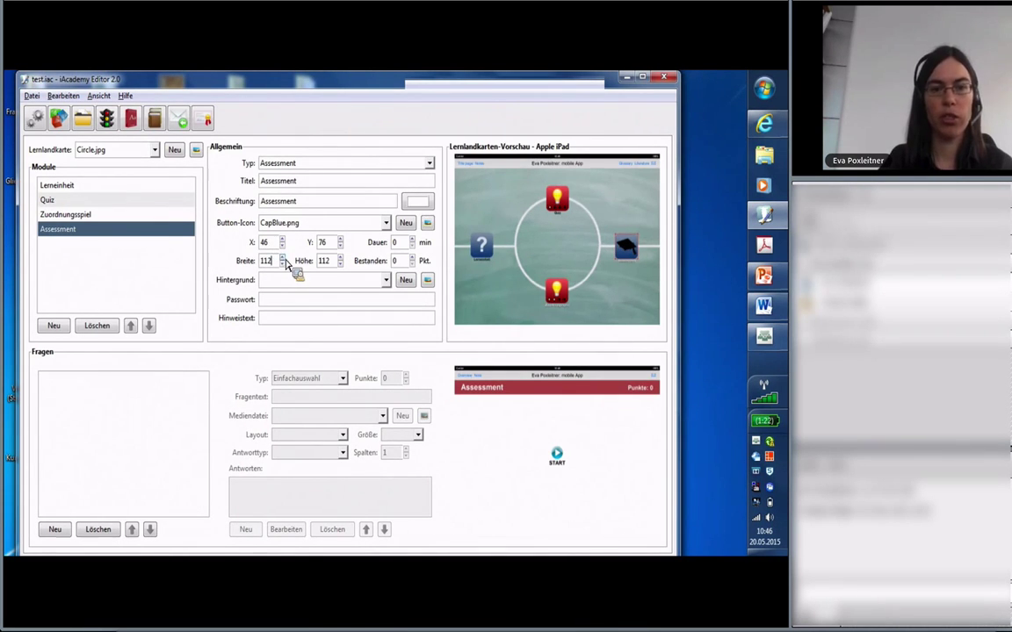
click(277, 245)
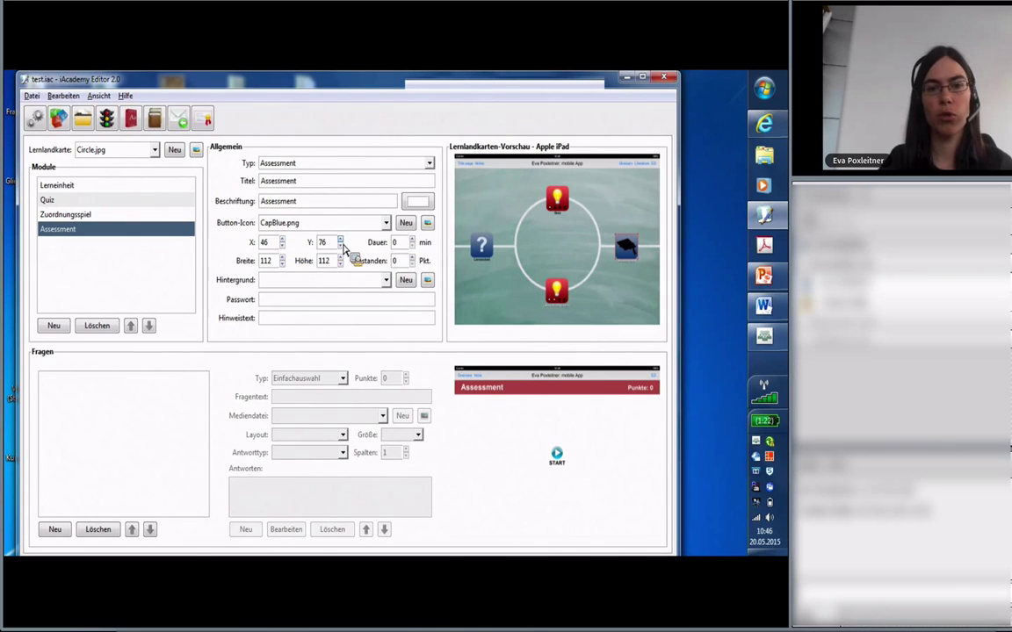
click(282, 240)
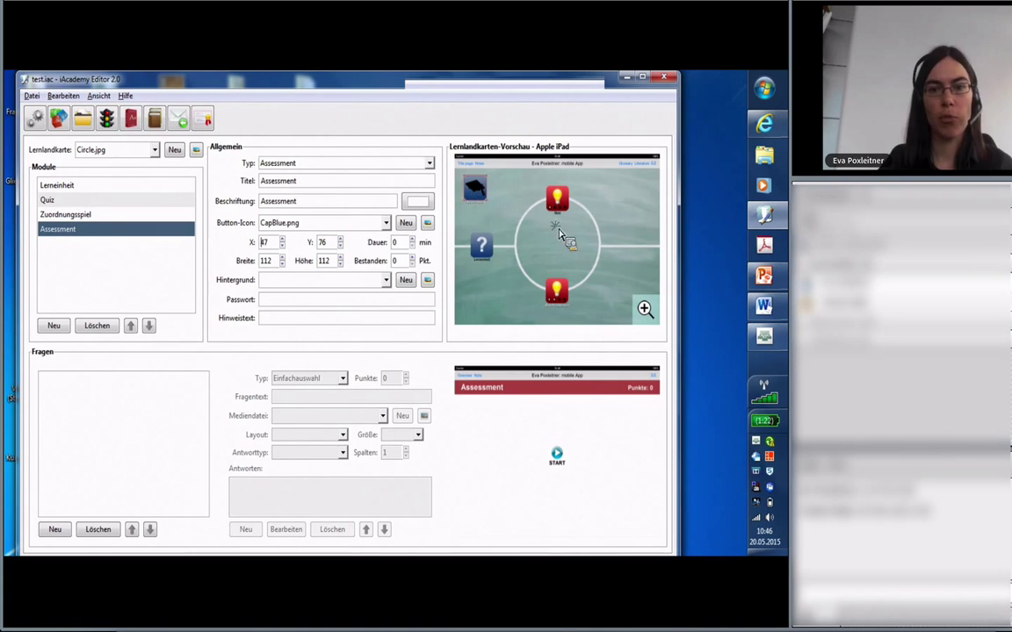
drag(626, 250, 629, 249)
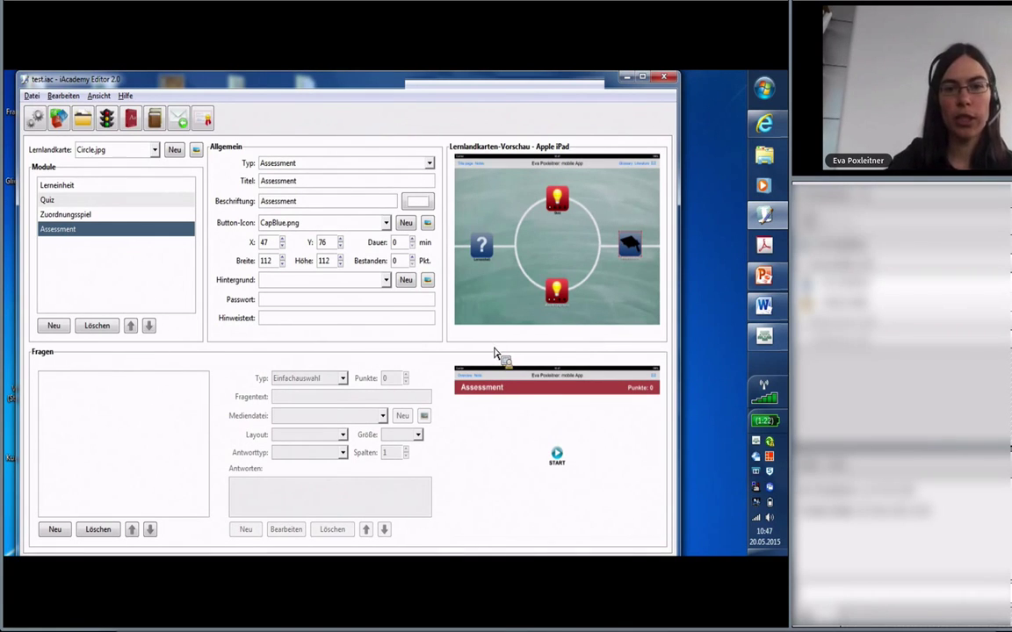
- Set the Assessment duration to 5 minutes, move its cap icon beside the circle, and check the iPad preview
click(412, 239)
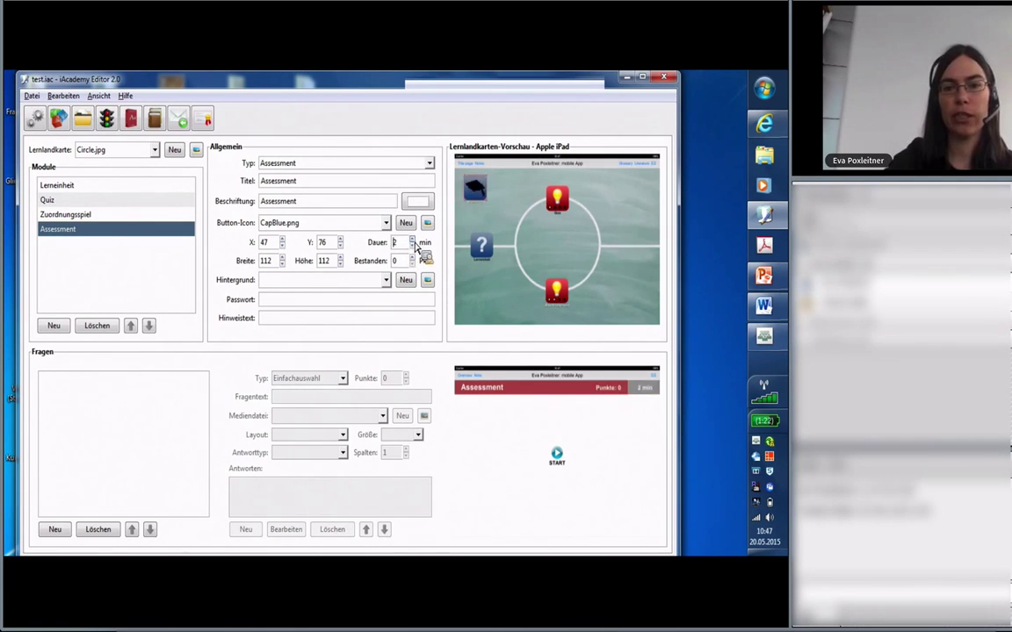
click(412, 239)
click(412, 240)
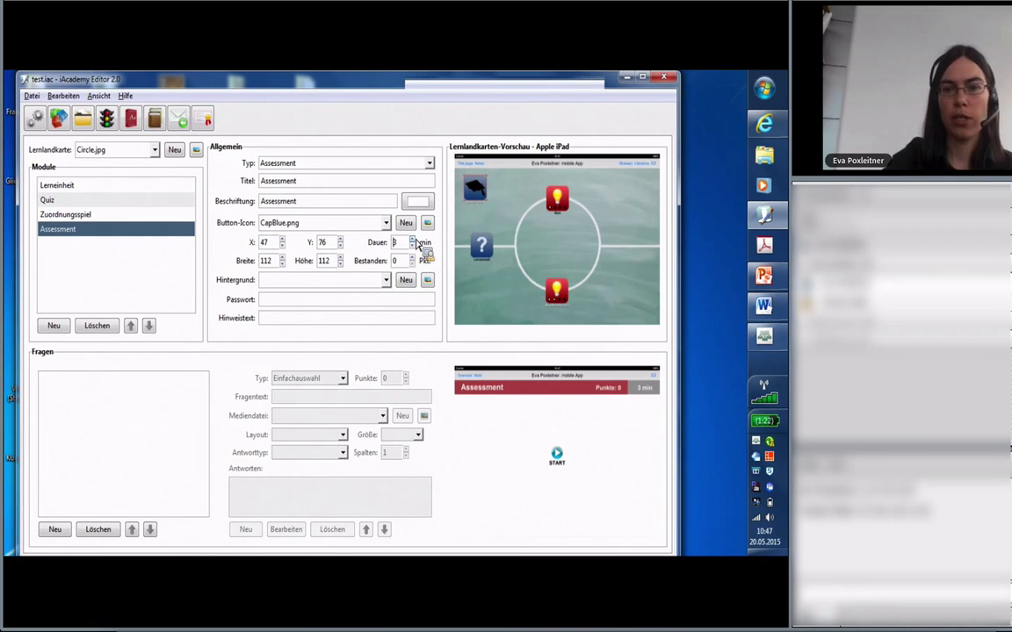
click(413, 239)
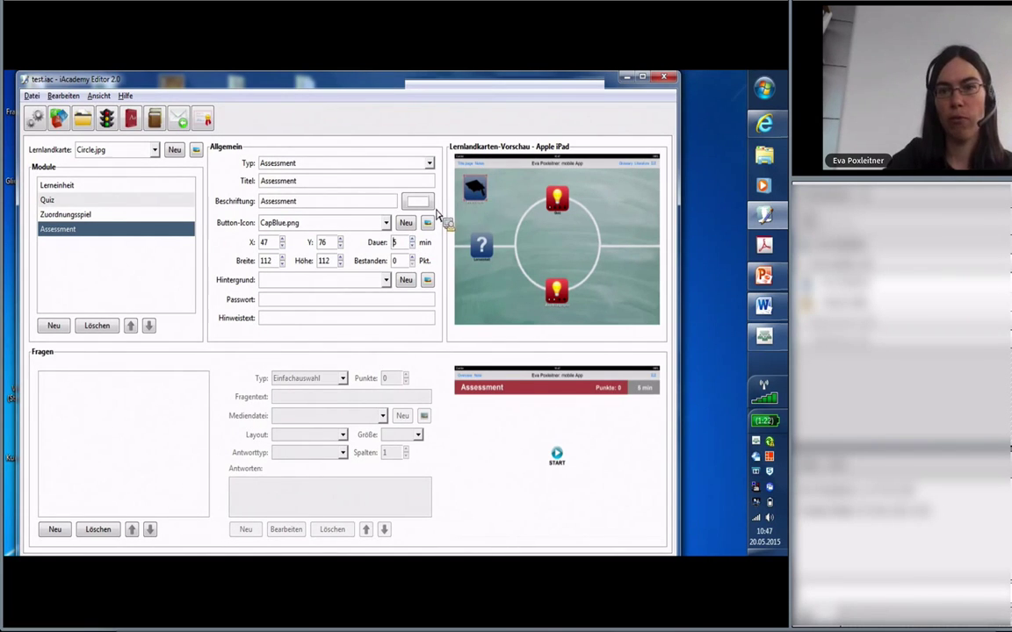
drag(474, 197, 632, 251)
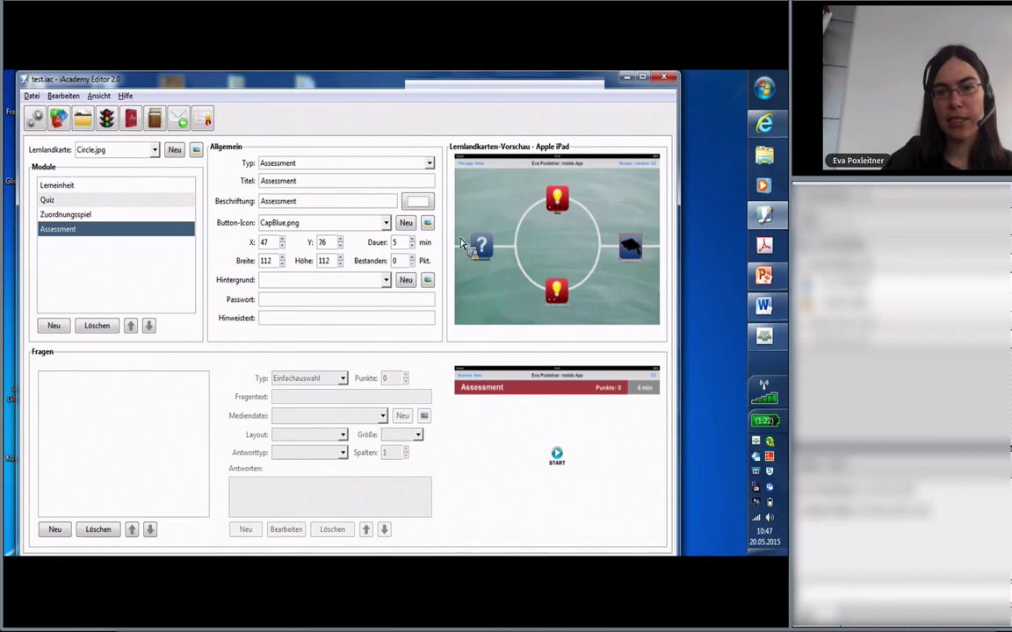
click(649, 523)
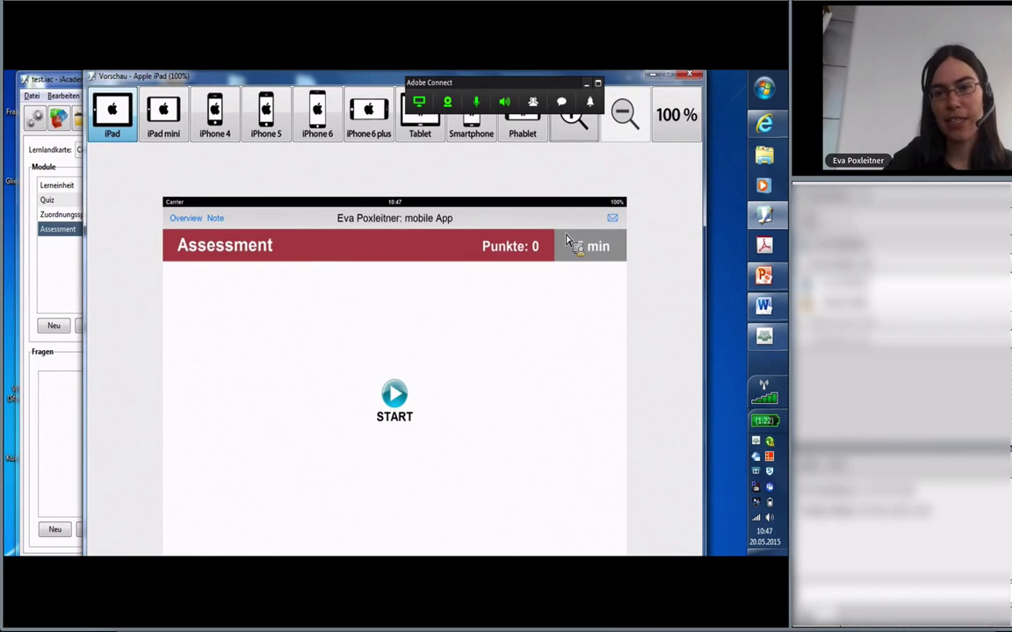
click(691, 78)
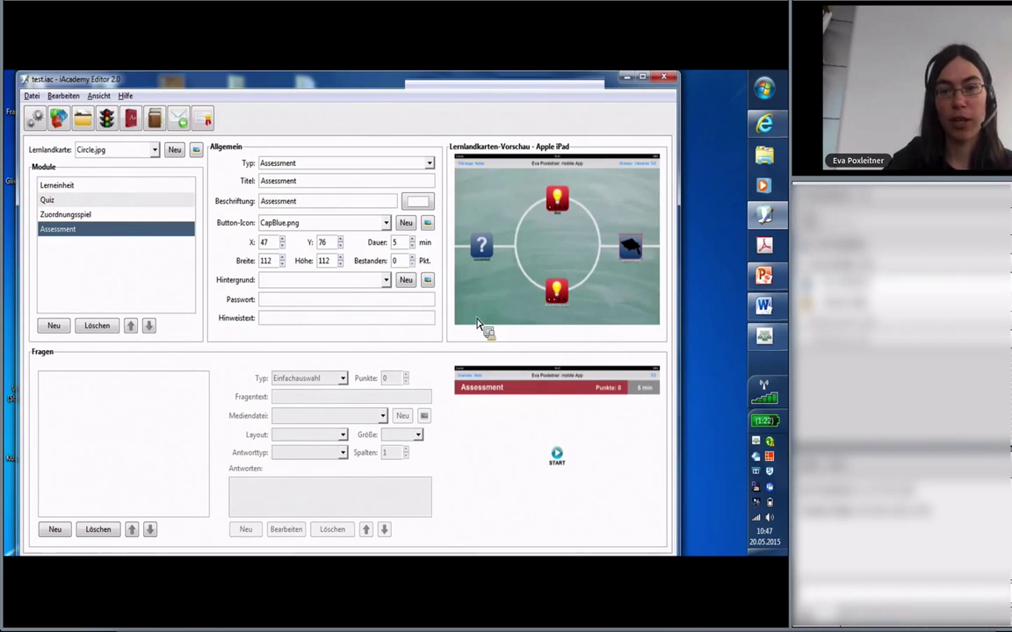
- Raise the Assessment pass mark to 5 points and place the cap icon at the circle's right end
click(412, 258)
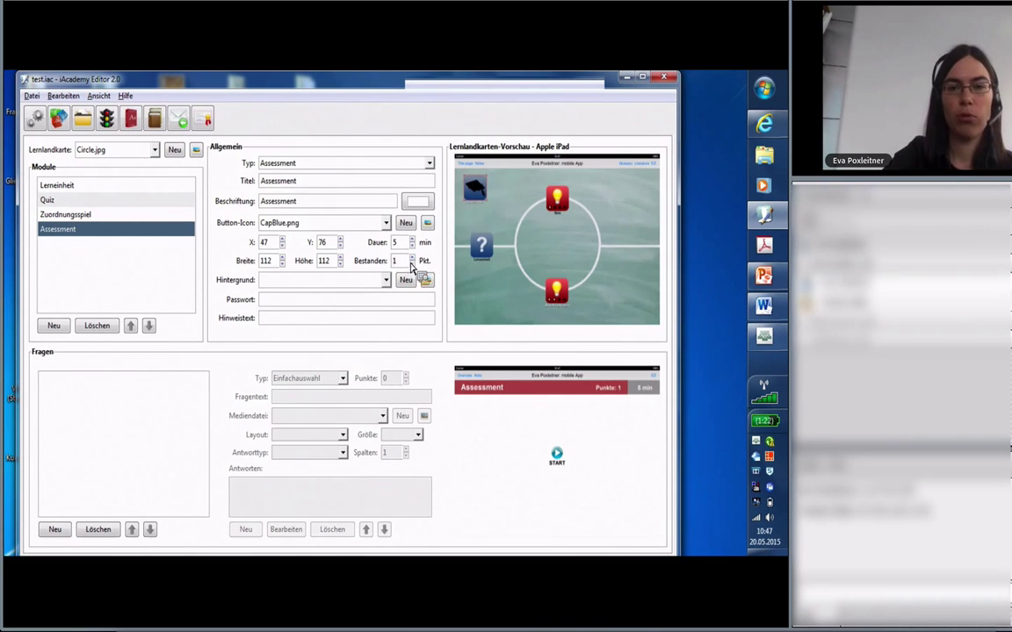
click(413, 259)
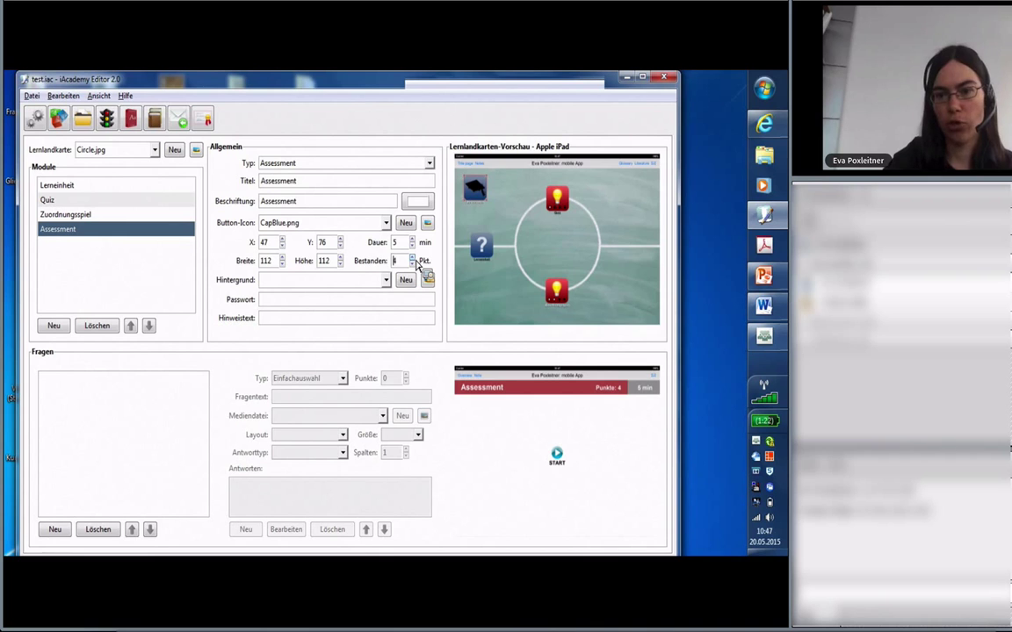
click(413, 258)
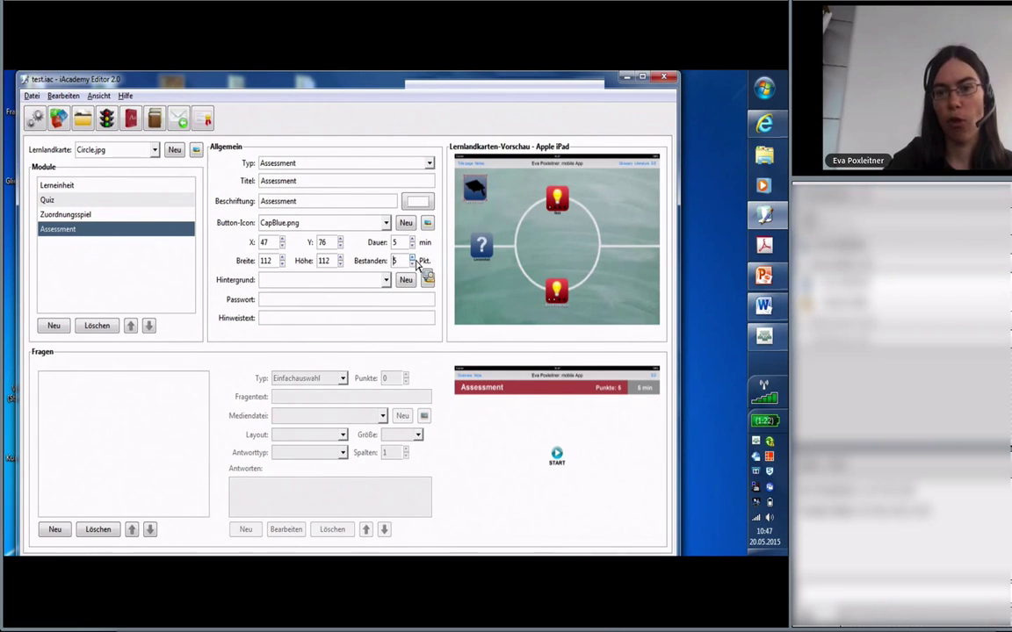
drag(475, 187, 631, 252)
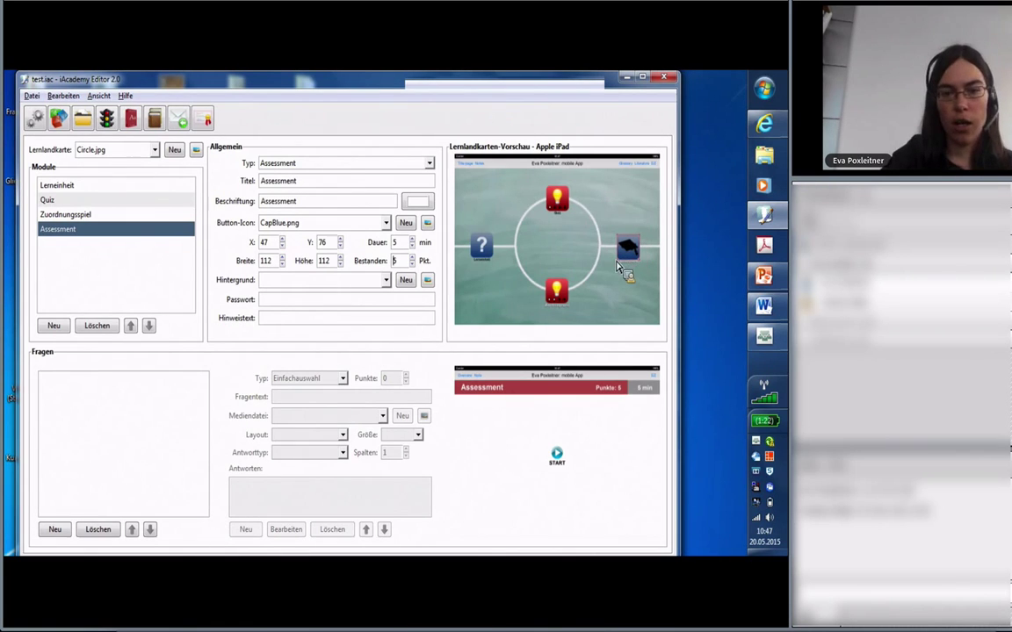
- Add a new Assessment question of type Mehrfachauswahl worth 1 point
click(55, 529)
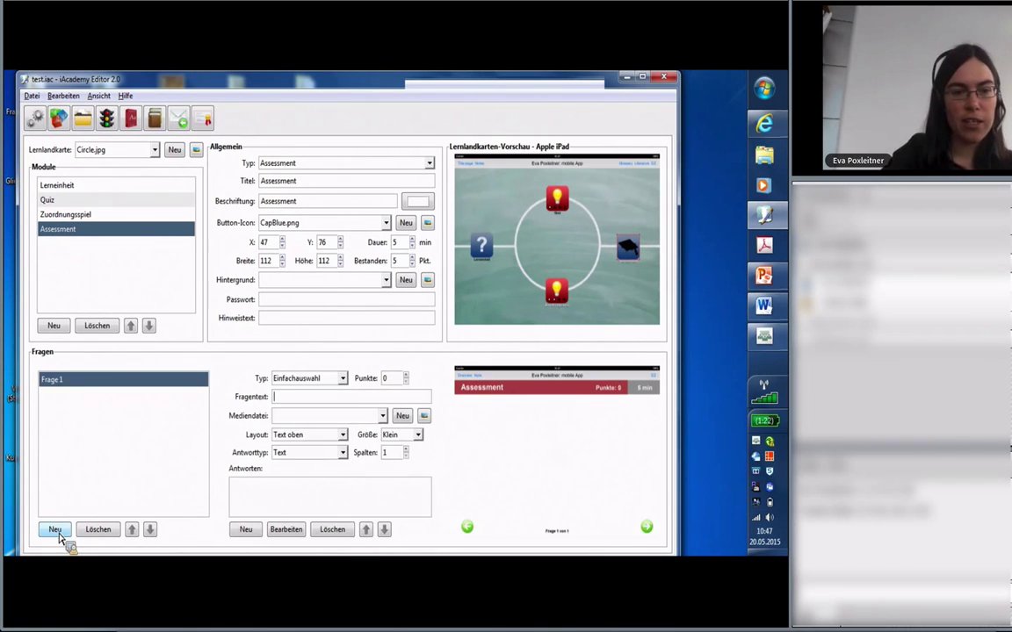
click(289, 396)
click(289, 383)
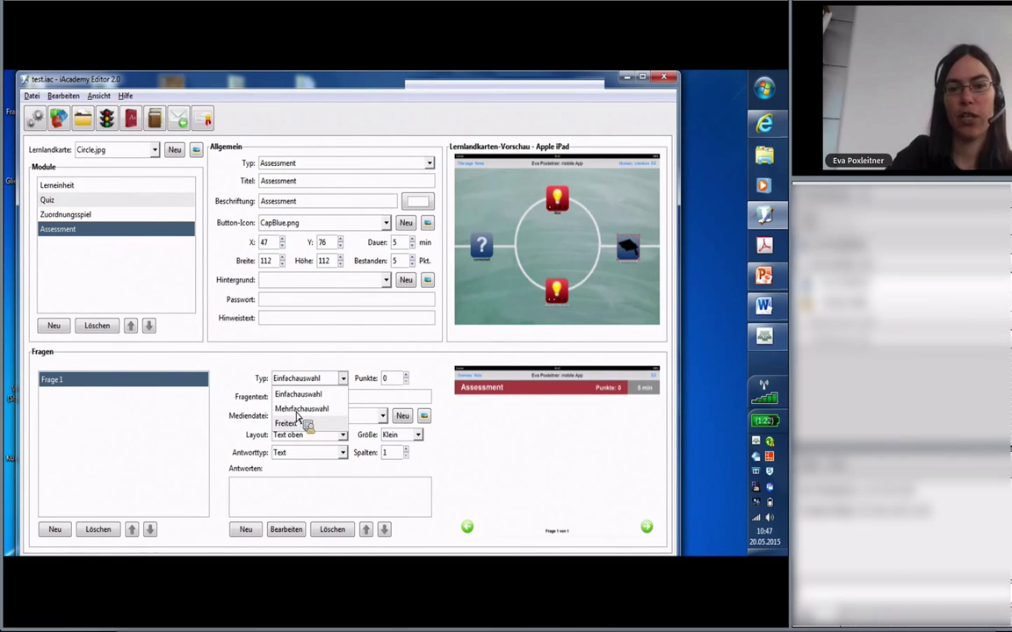
click(296, 409)
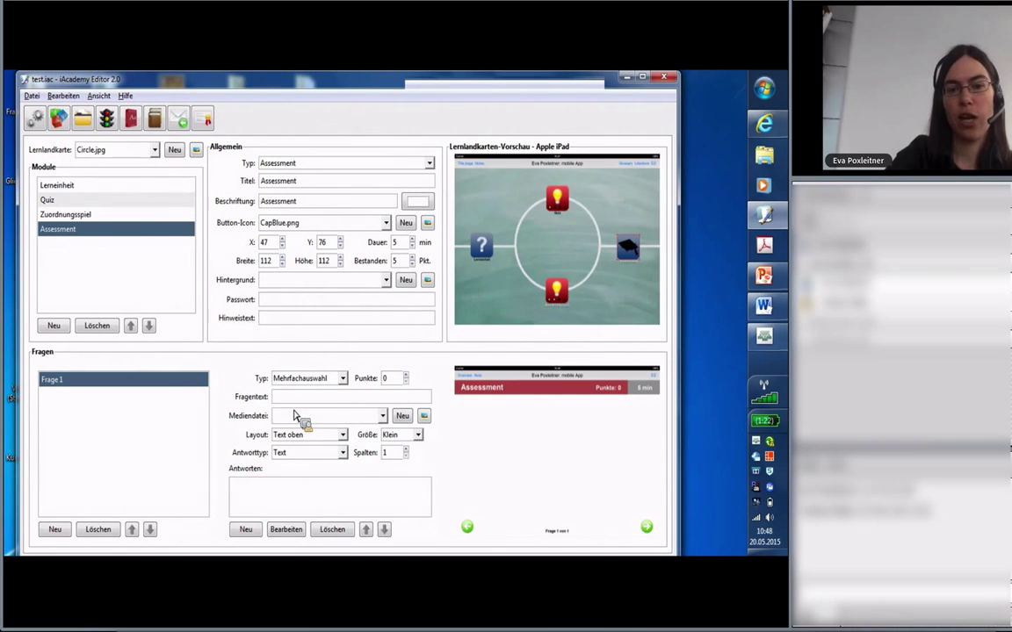
click(407, 376)
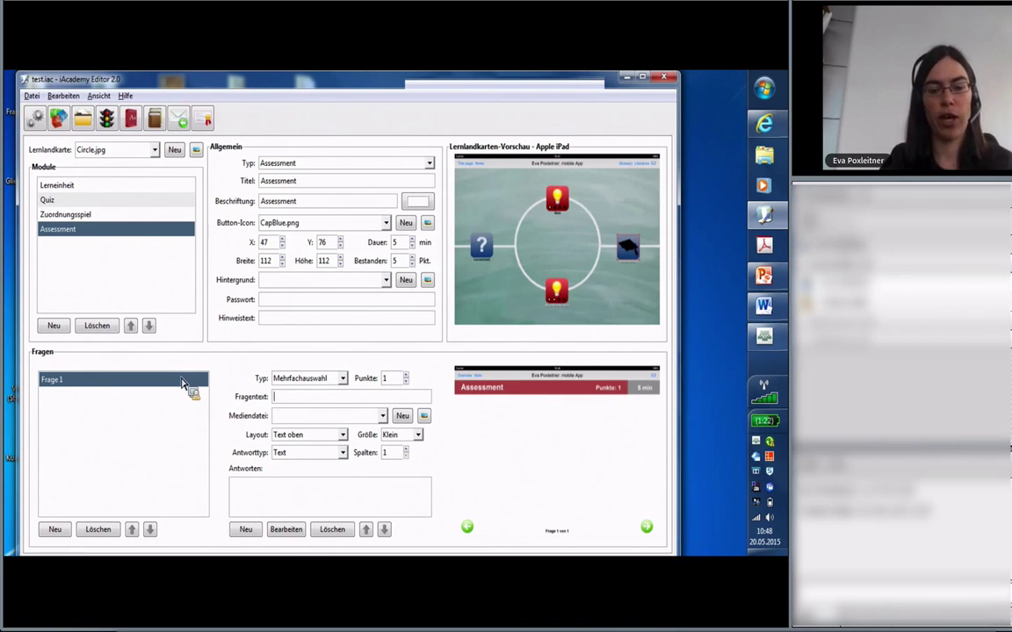
- Enter the question text 'Was gehört in deie Kategirie x?', keep Text answers, and start the first answer
text(W)
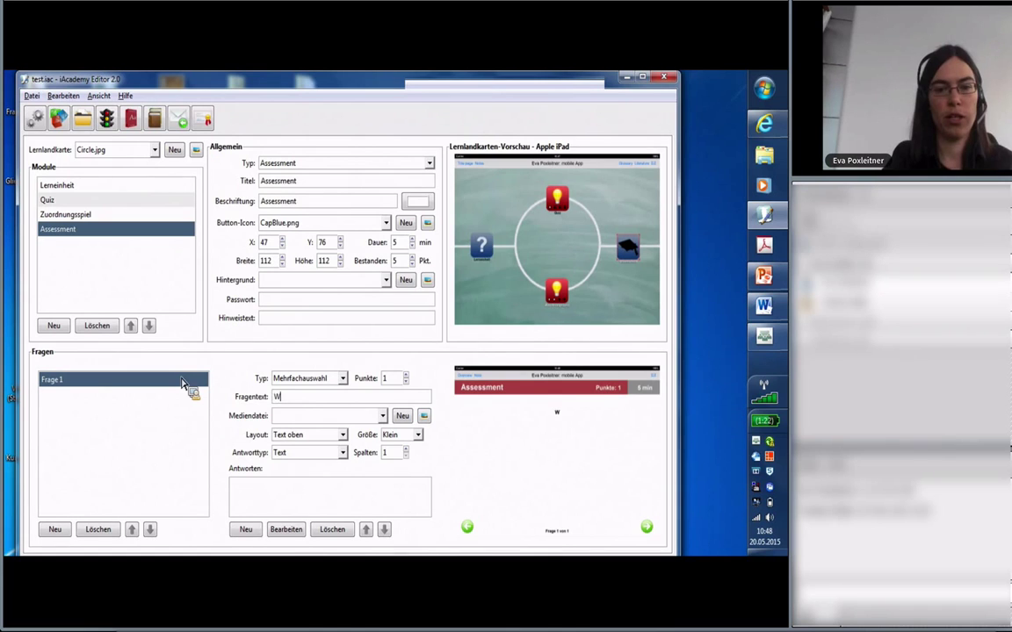
text(as ge)
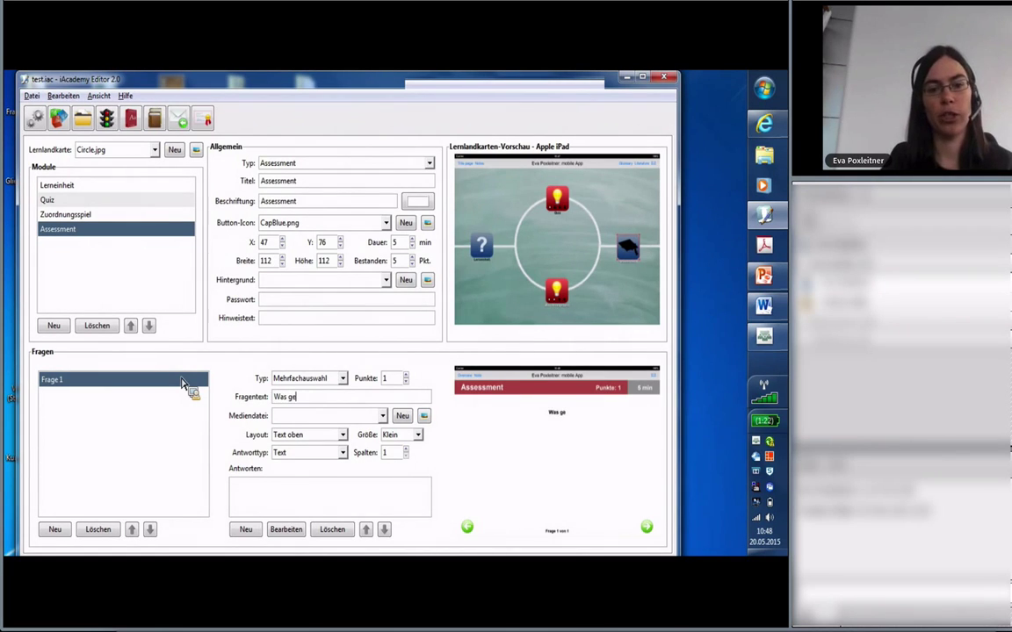
text(hört in de)
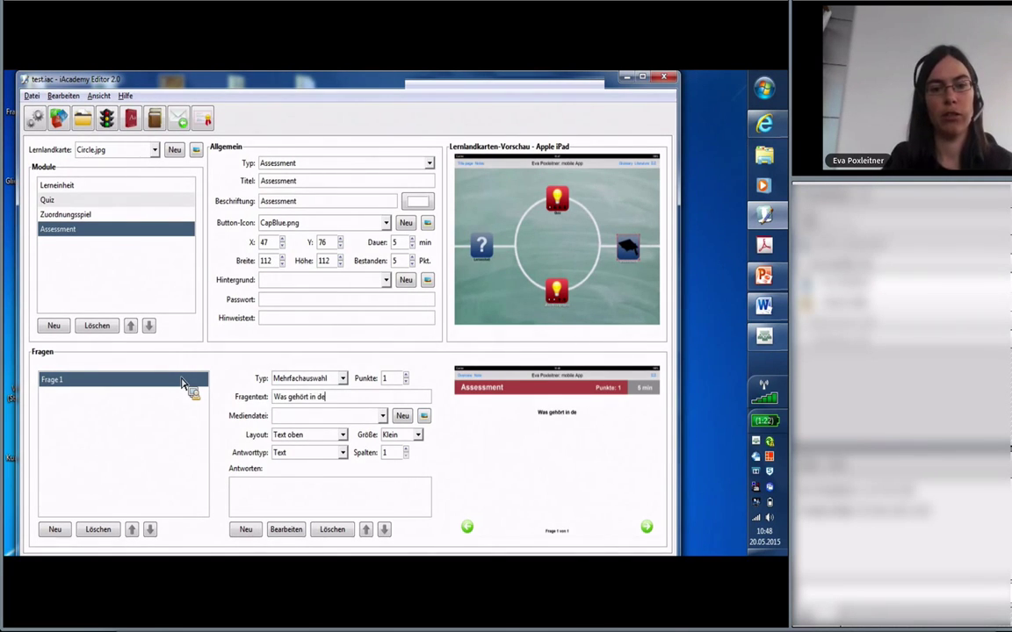
text(ie Kategi)
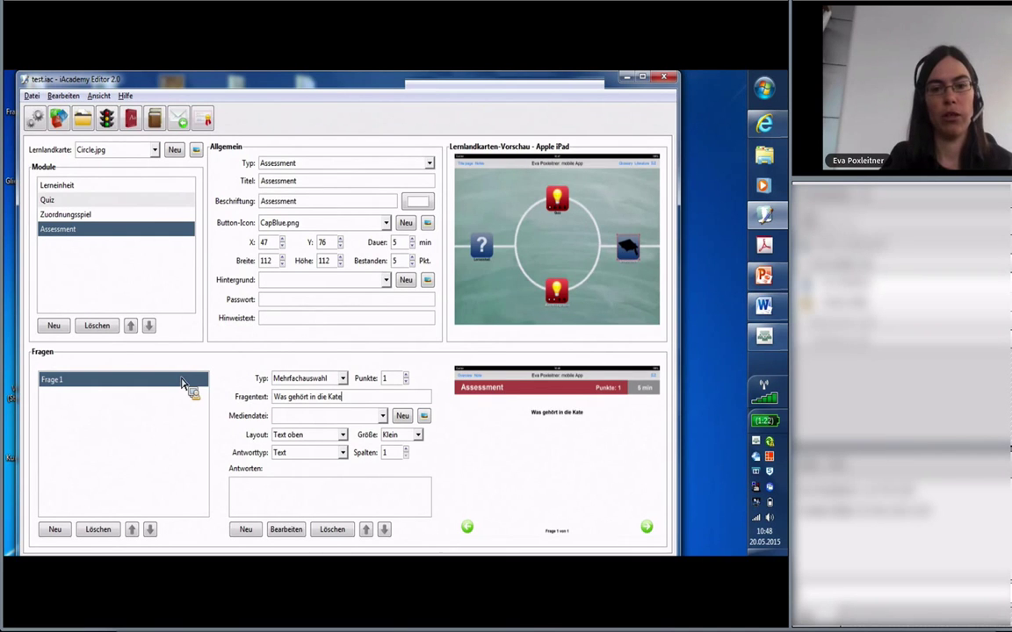
text(ri)
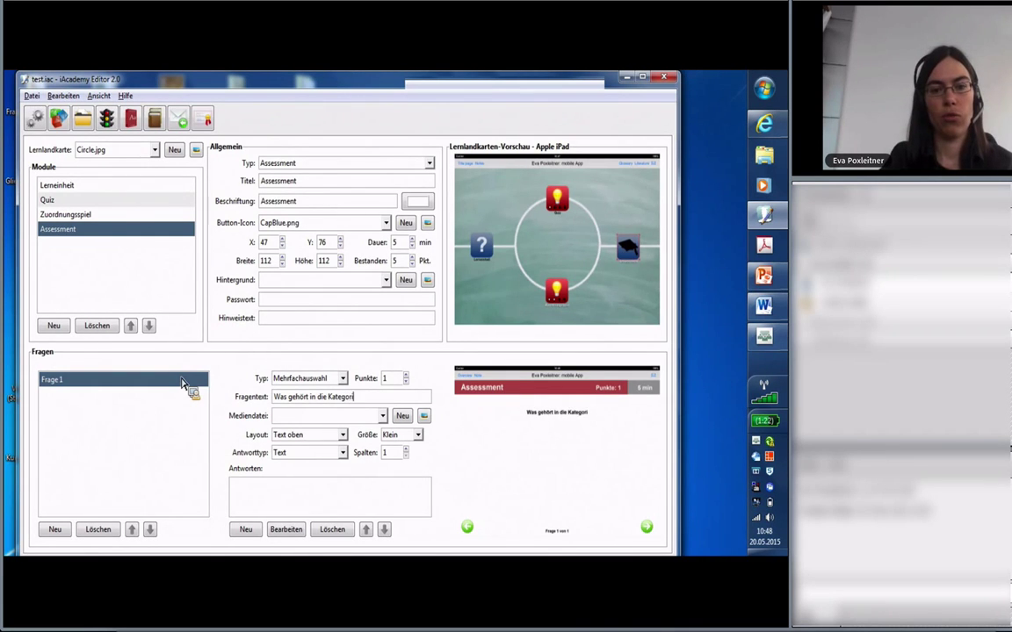
text(e x?)
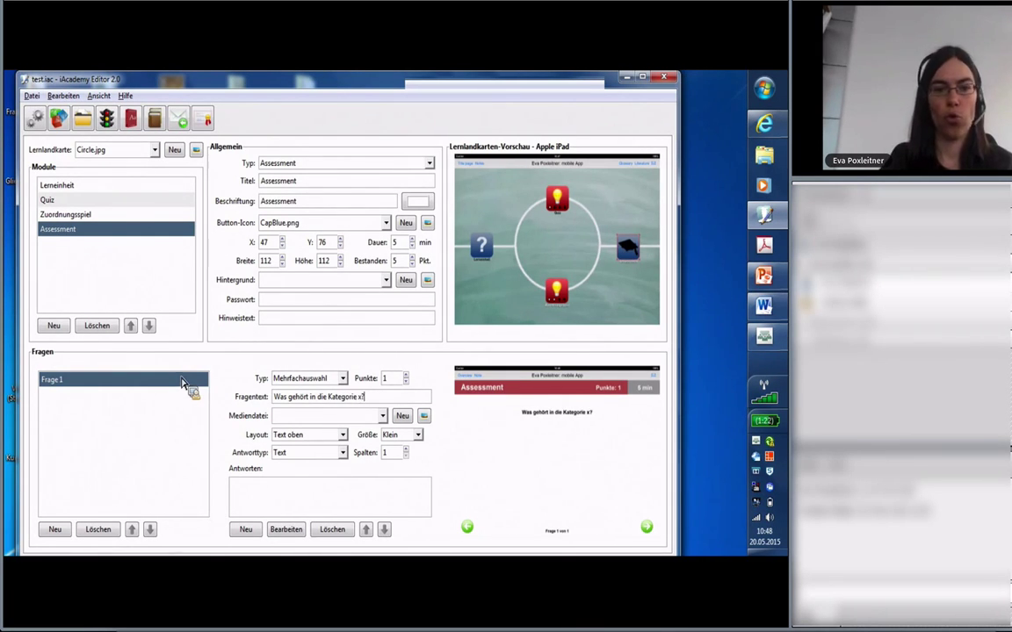
click(295, 456)
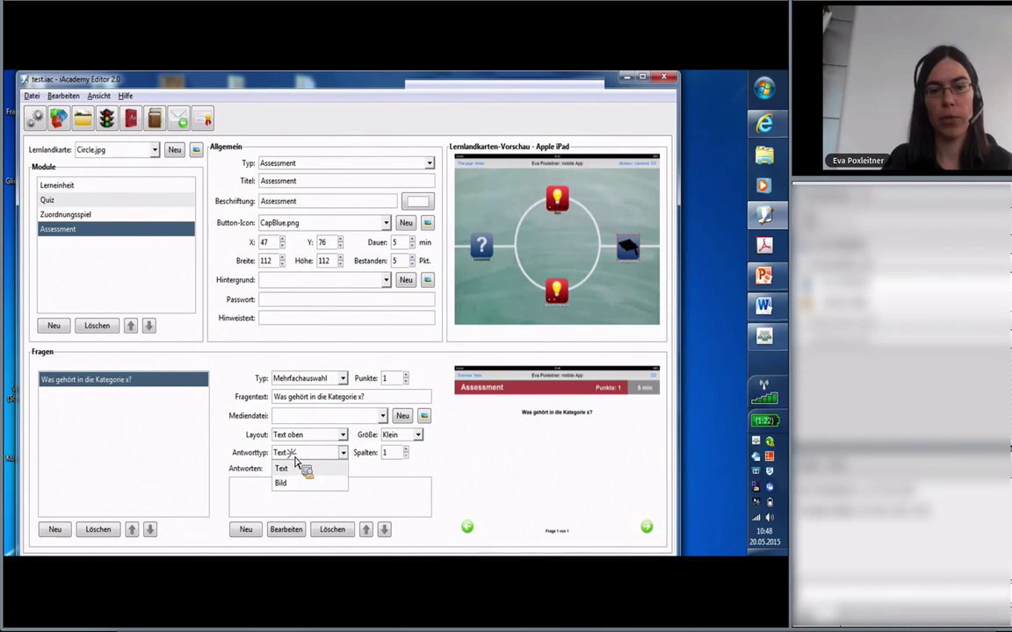
click(247, 530)
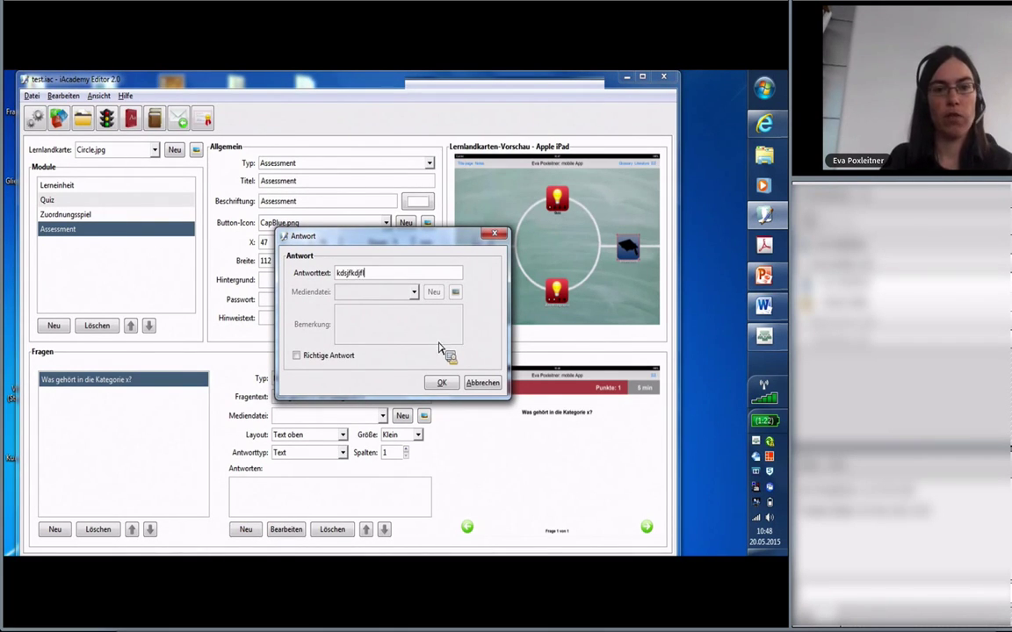
- Save 'kdsjfkdjfl' as the first answer and add 'ieurkjer' as the correct second answer
click(442, 383)
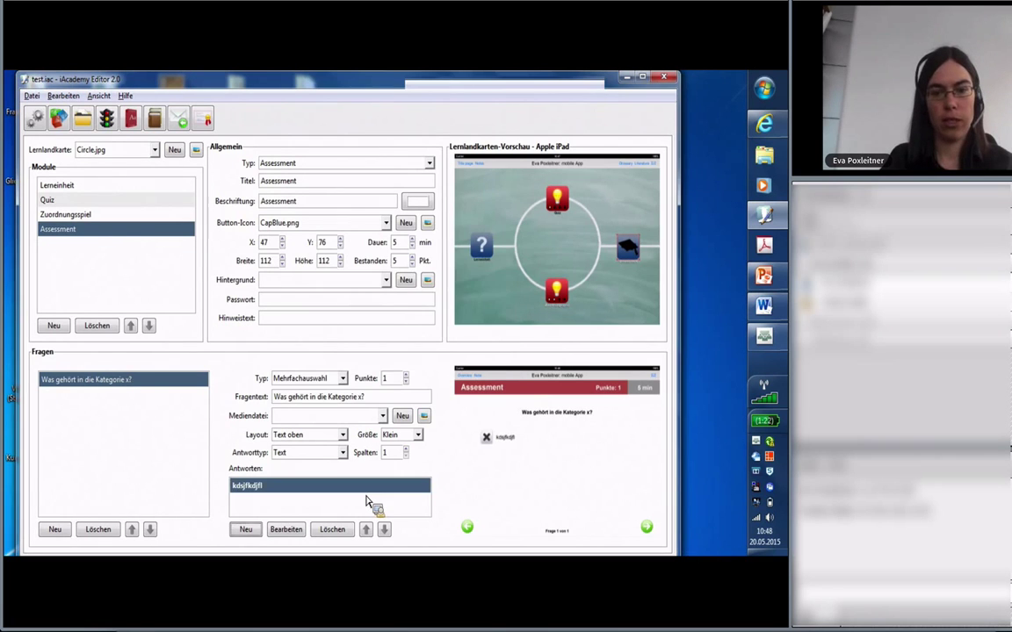
click(274, 529)
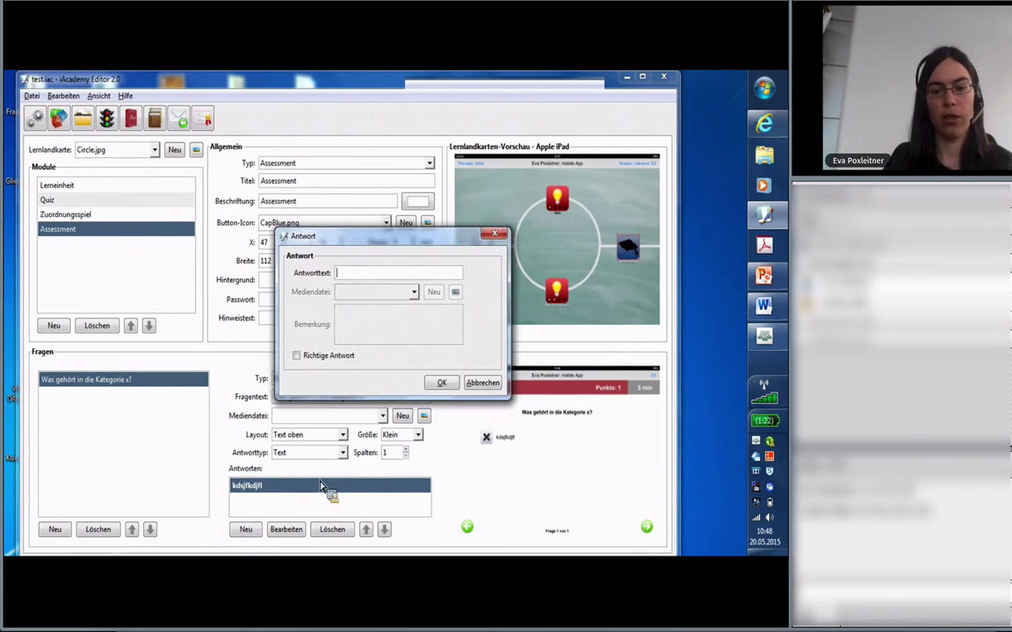
text(ieurkjer)
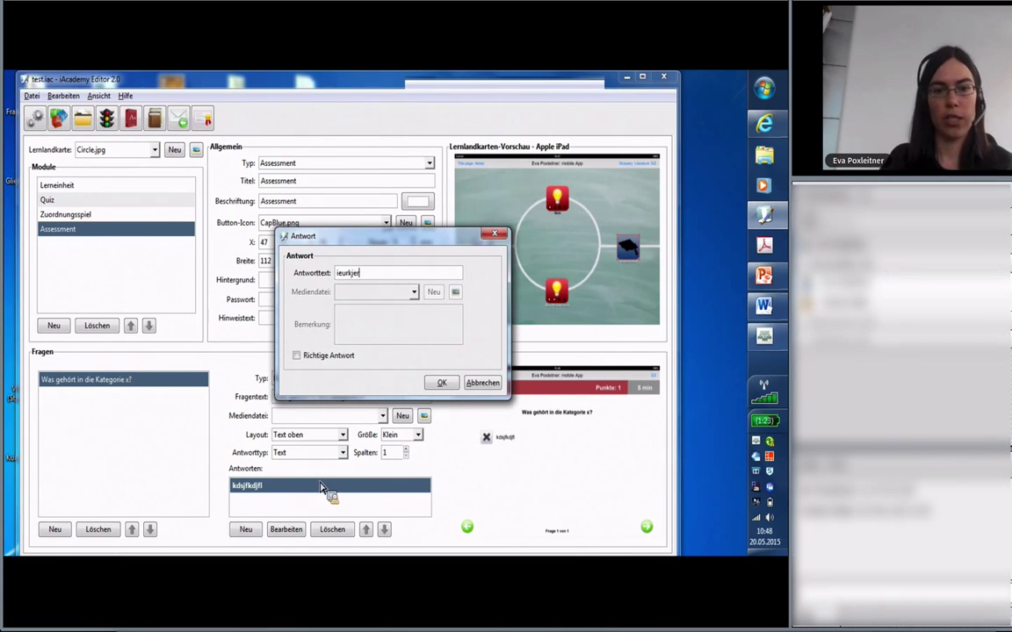
click(326, 357)
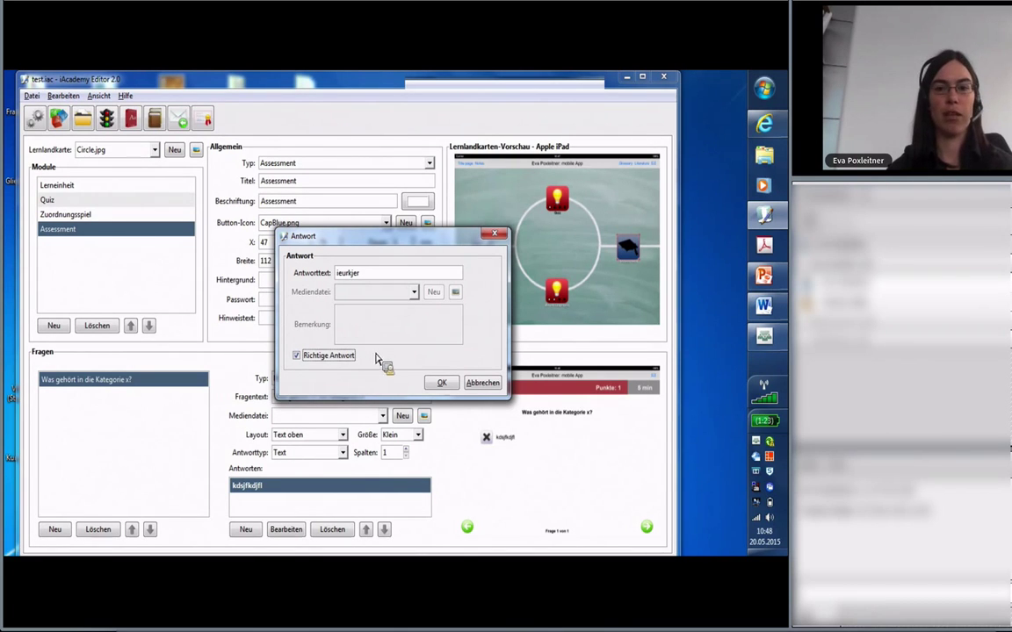
click(437, 385)
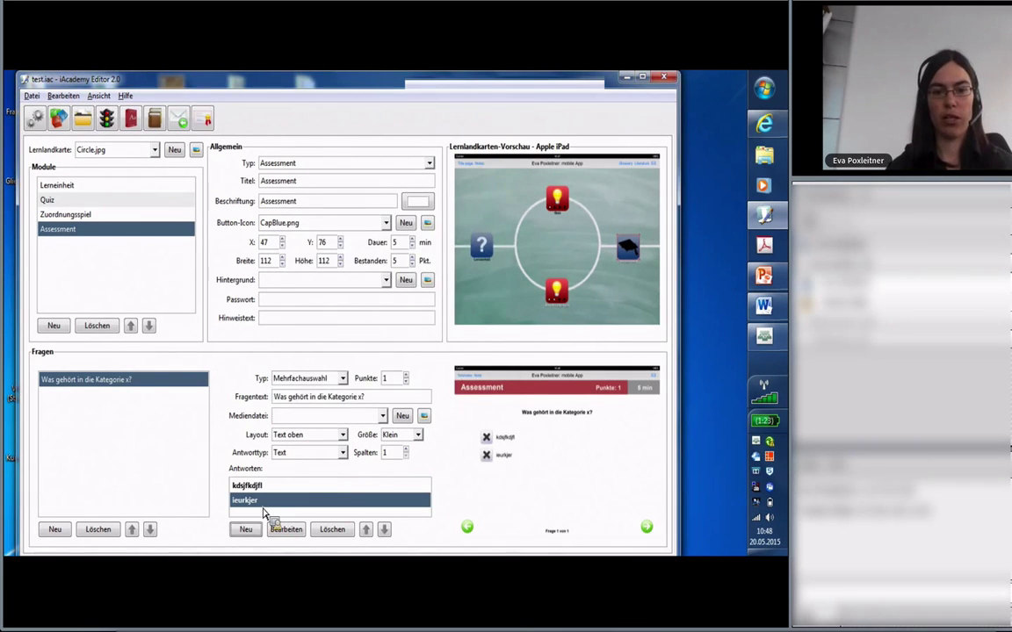
- Add 'kdjfkdfsdfs' as the third answer
click(246, 532)
text(kdjfk)
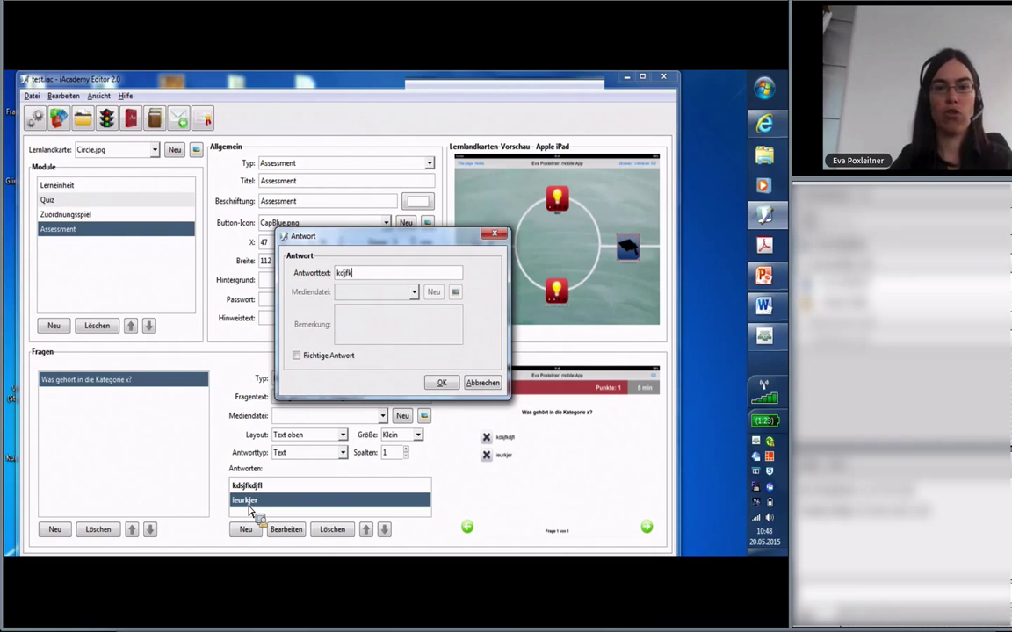
text(dfsdfs)
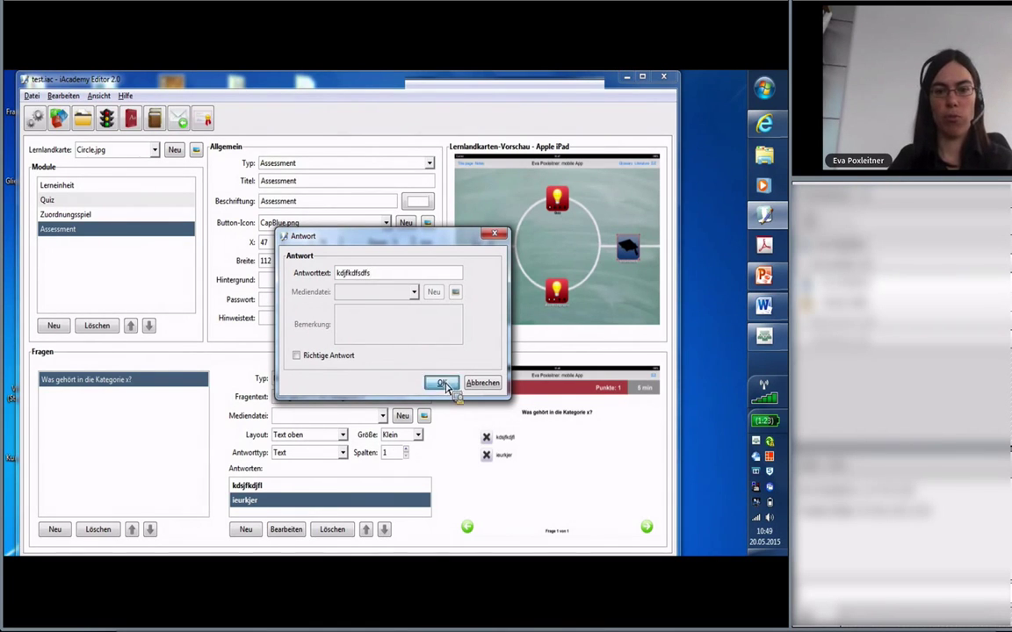
click(442, 384)
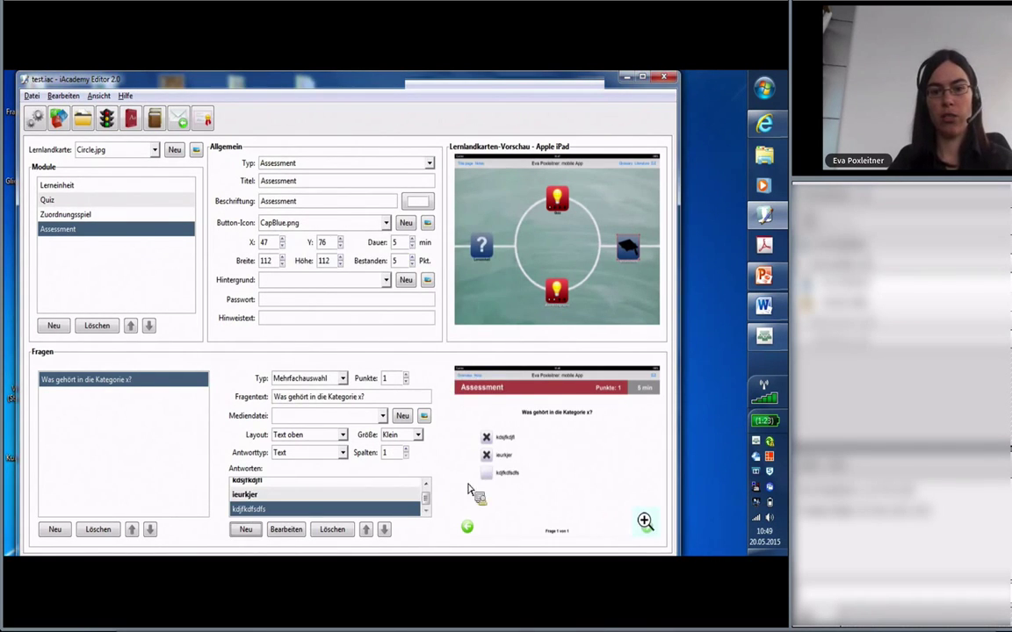
- Add a fourth answer 'dsfjksdjfsdf', set Spalten to 2, and open the full-size iPad preview
click(245, 531)
text(dsfjksdjfs)
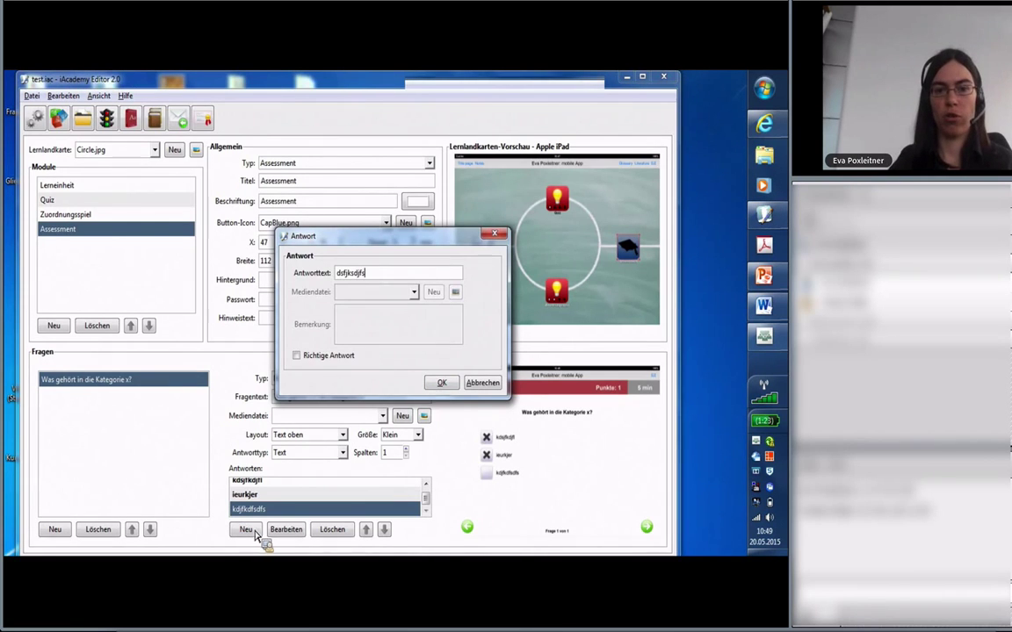
text(df)
key(Return)
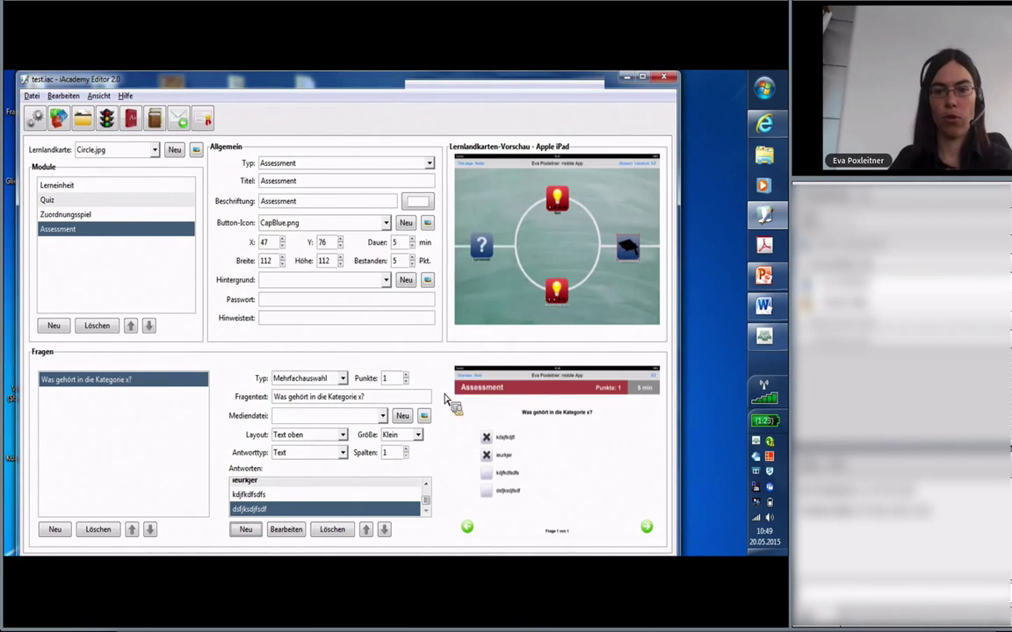
click(406, 449)
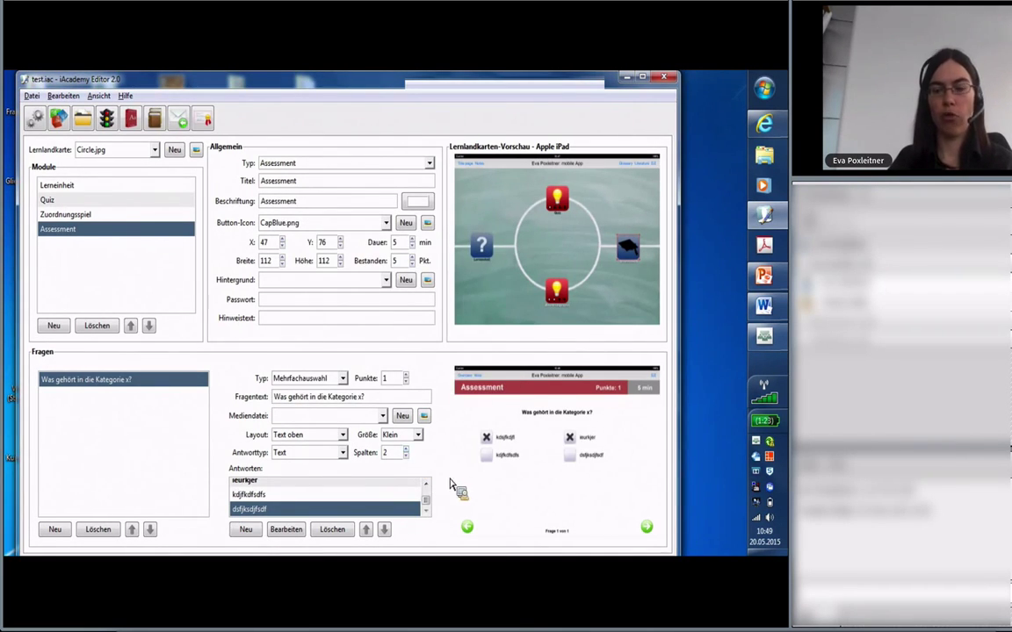
click(645, 525)
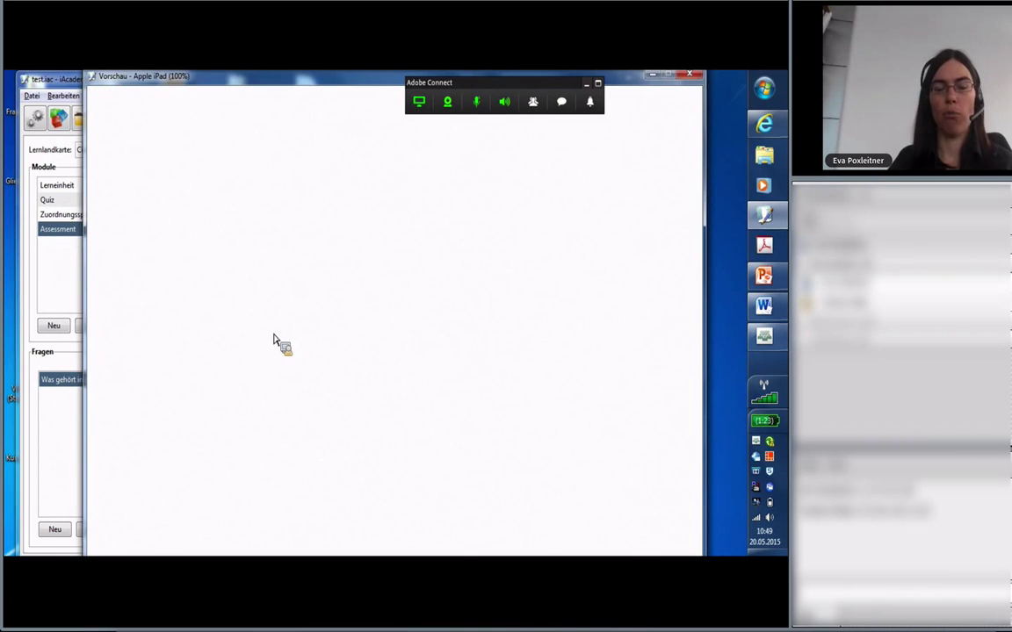
- Close the preview and add Frage 2 as a 1-point Freitext question reading 'Was ist 5x5'
click(696, 79)
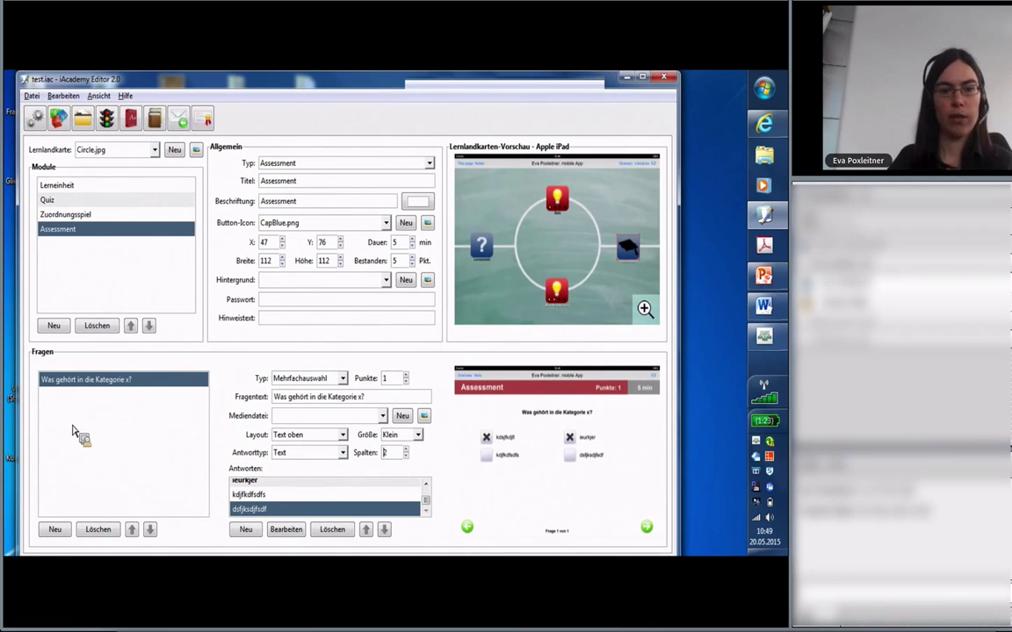
click(62, 534)
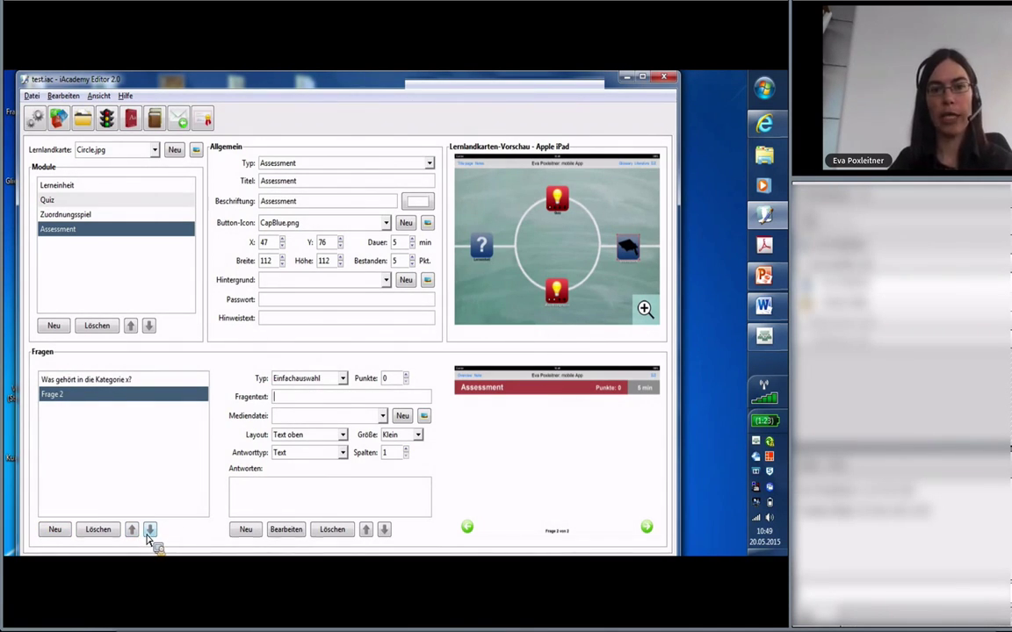
click(328, 382)
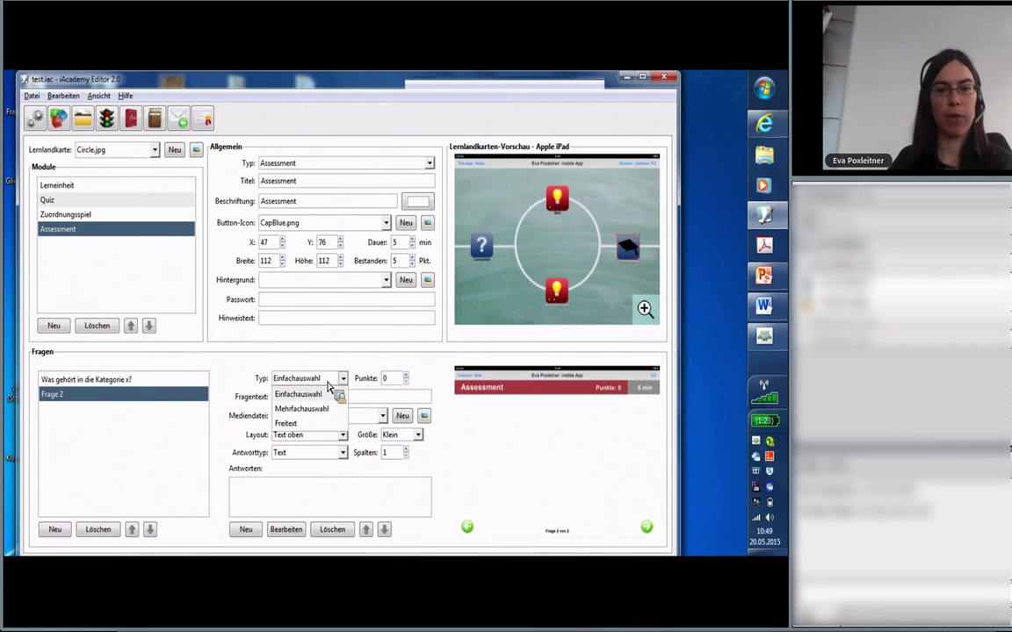
click(294, 425)
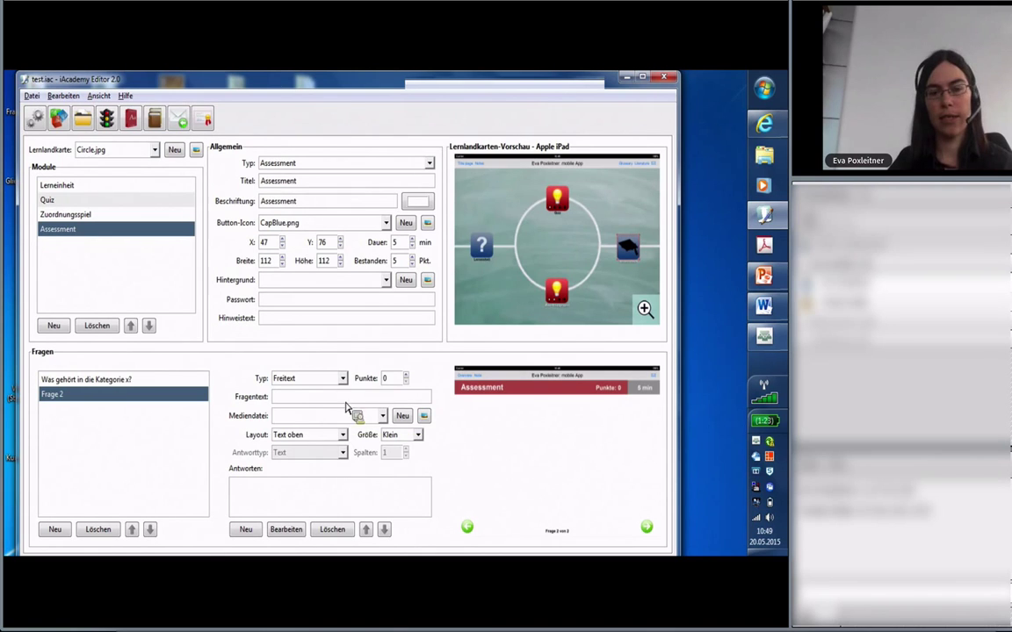
click(405, 375)
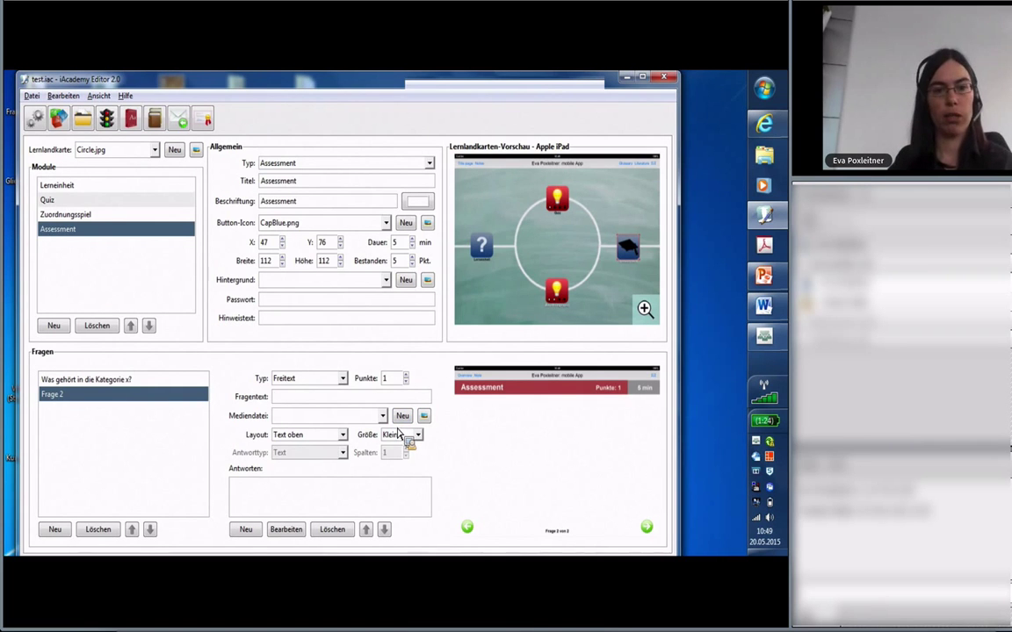
text(Was ist)
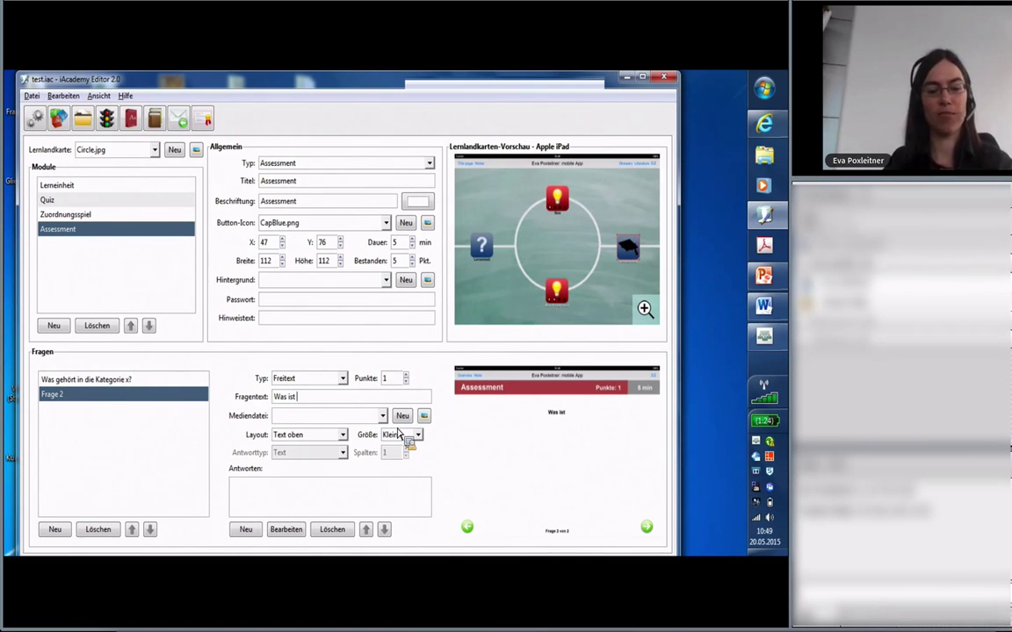
text( 5x5?)
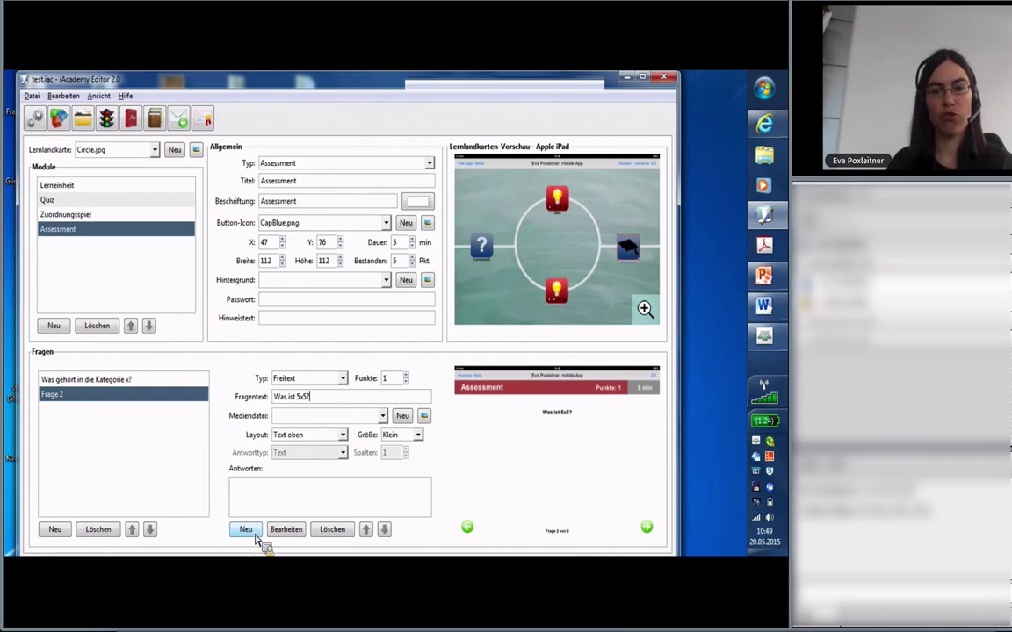
- Add '25' as the accepted answer to the free-text question 'Was ist 5x5?'
click(255, 533)
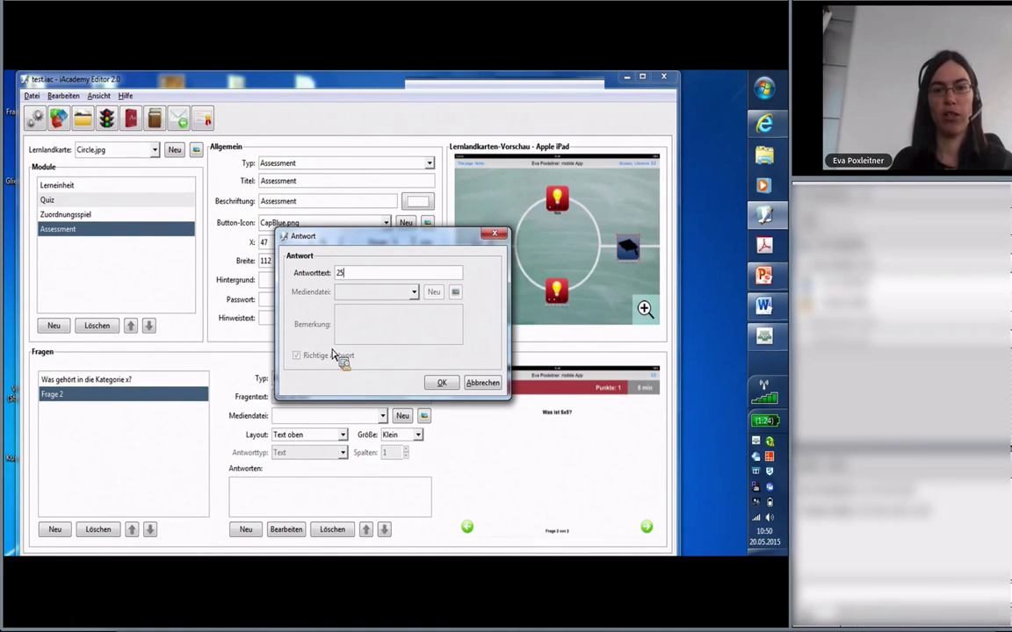
click(442, 383)
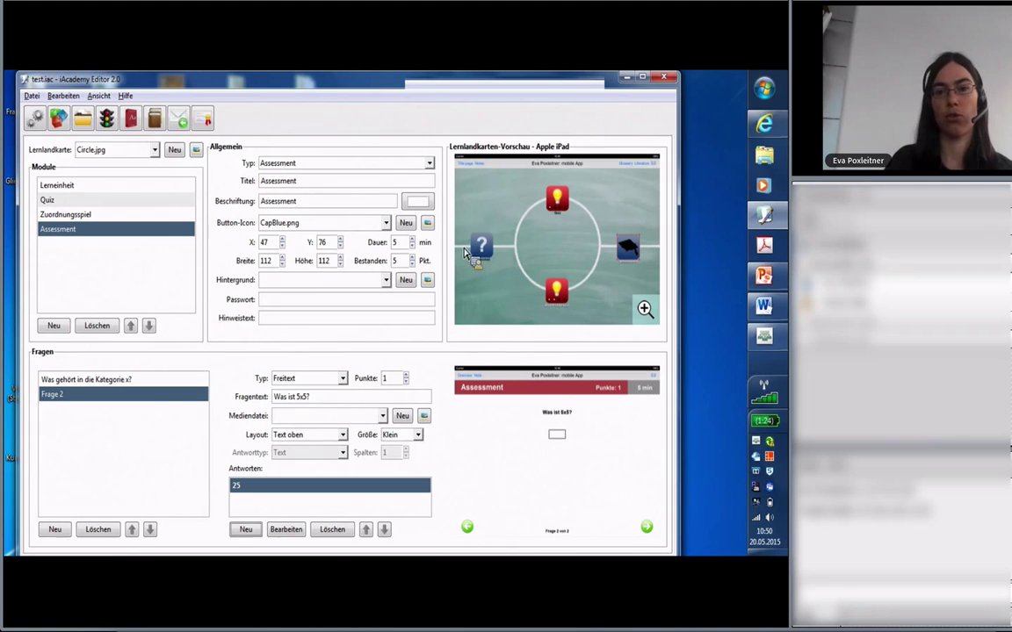
drag(467, 253, 107, 126)
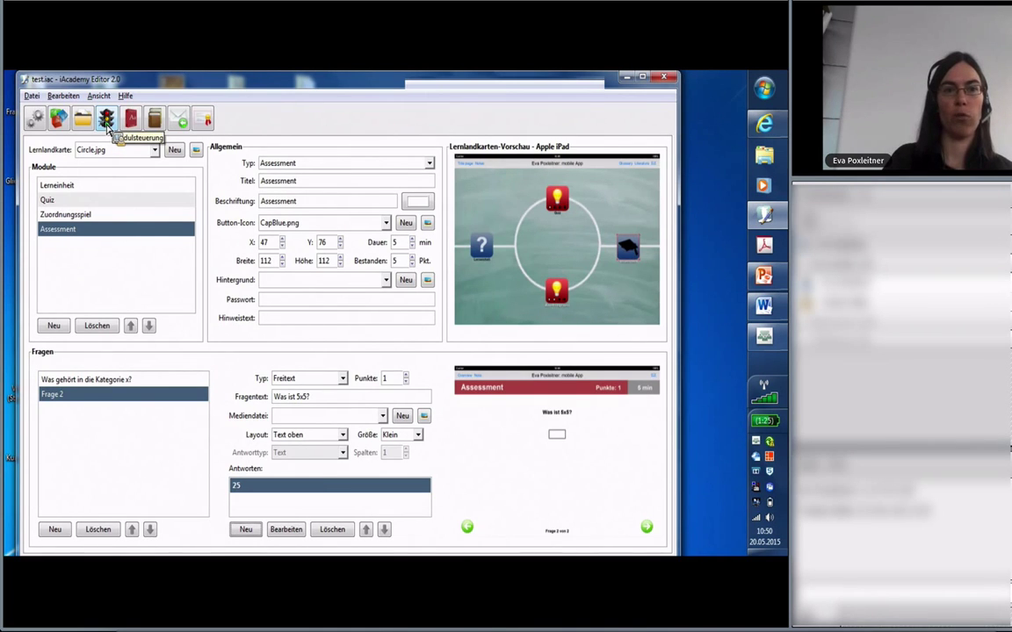
- In the unlock conditions view, set Assessment to 'Nur aktiv, wenn… mind. eine Bedingung erfüllt ist'
click(107, 127)
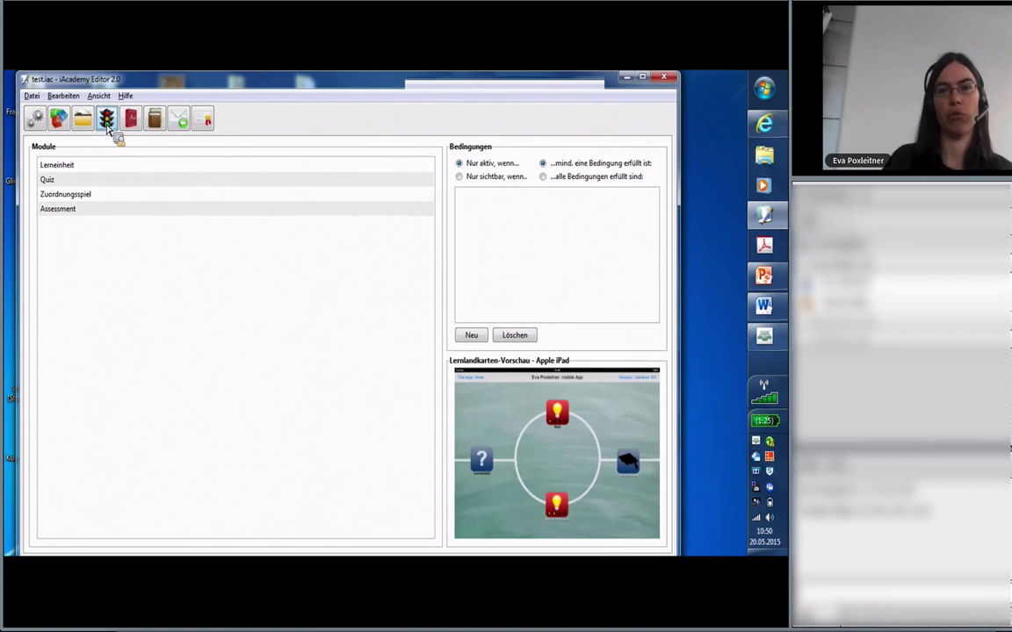
mouse_move(575, 467)
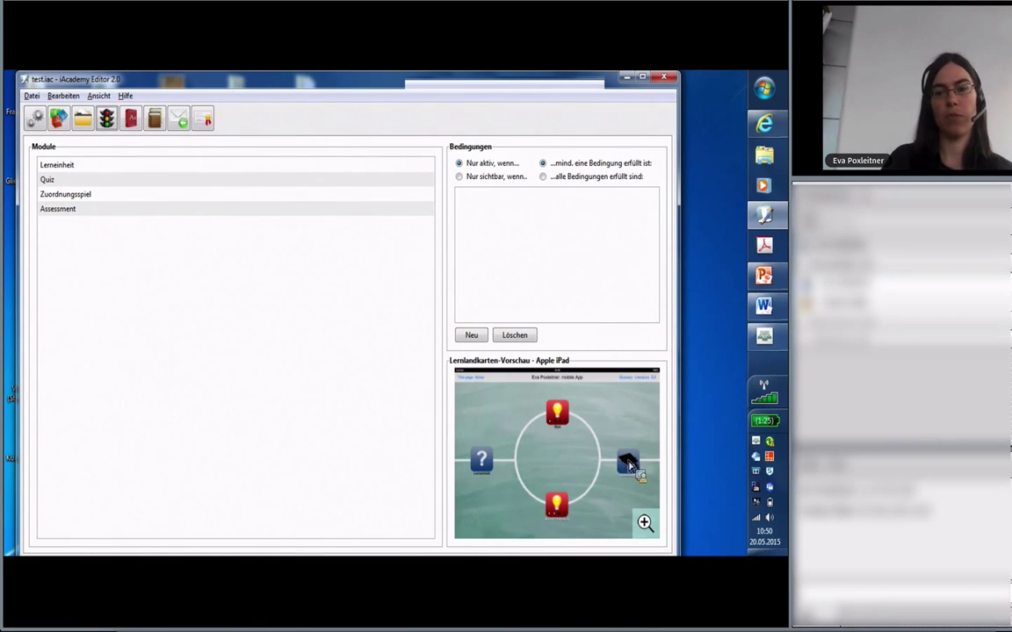
drag(61, 211, 540, 525)
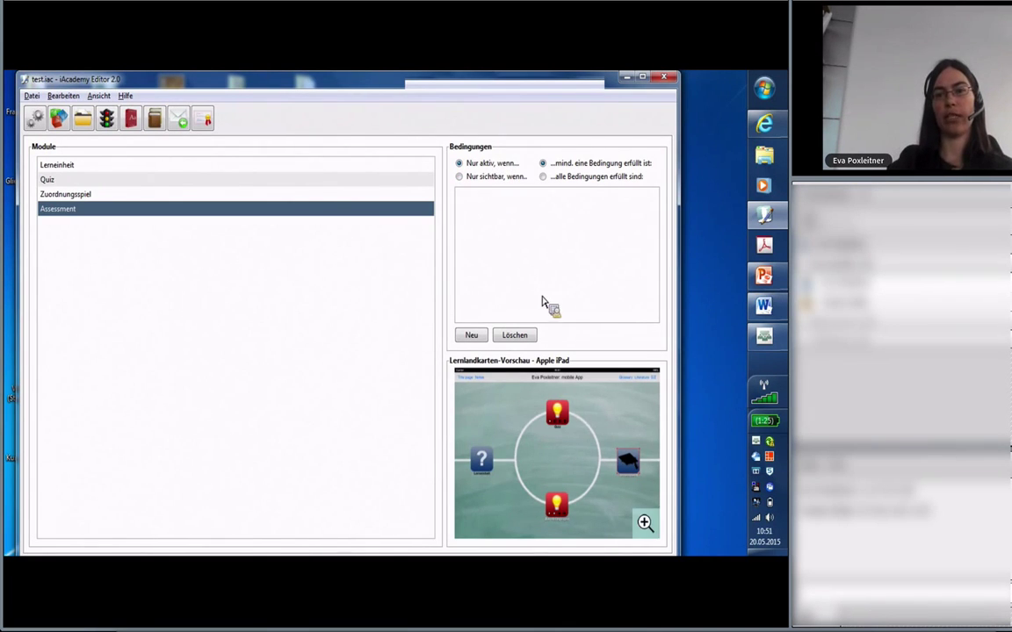
mouse_move(621, 463)
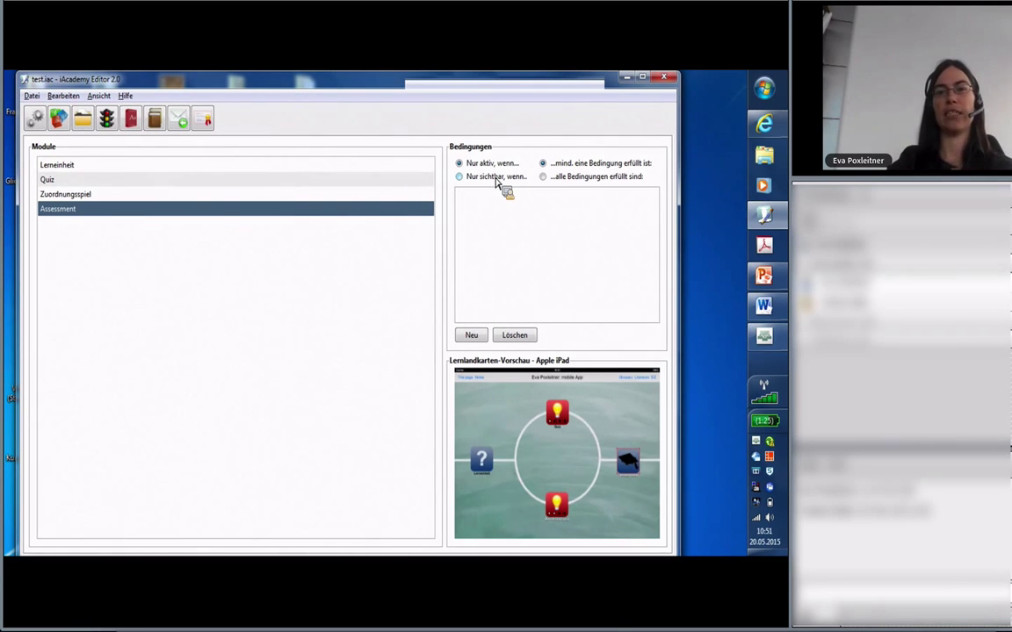
mouse_move(605, 481)
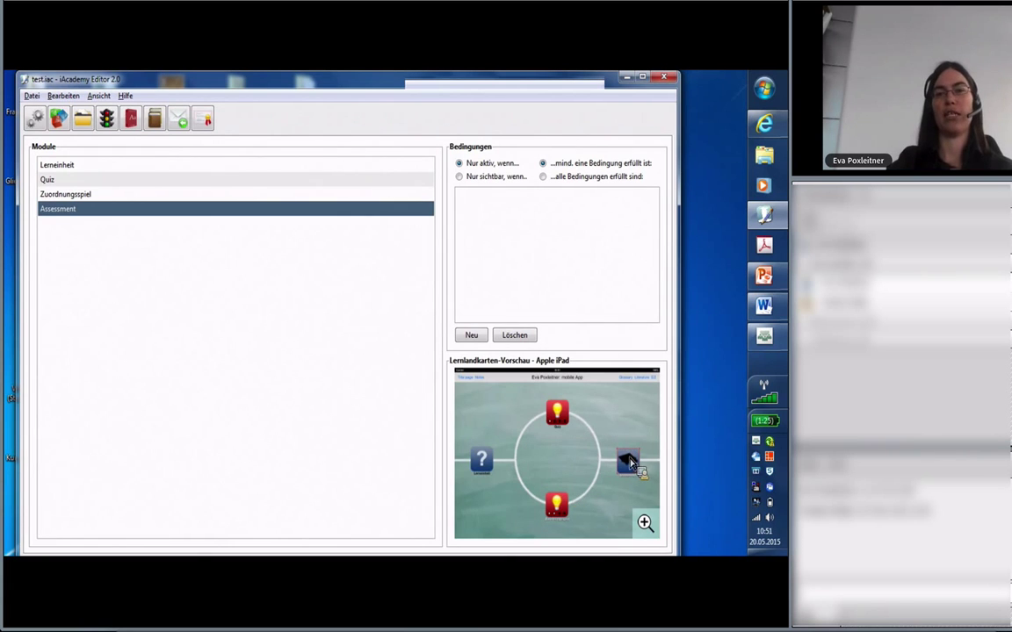
drag(629, 464, 494, 472)
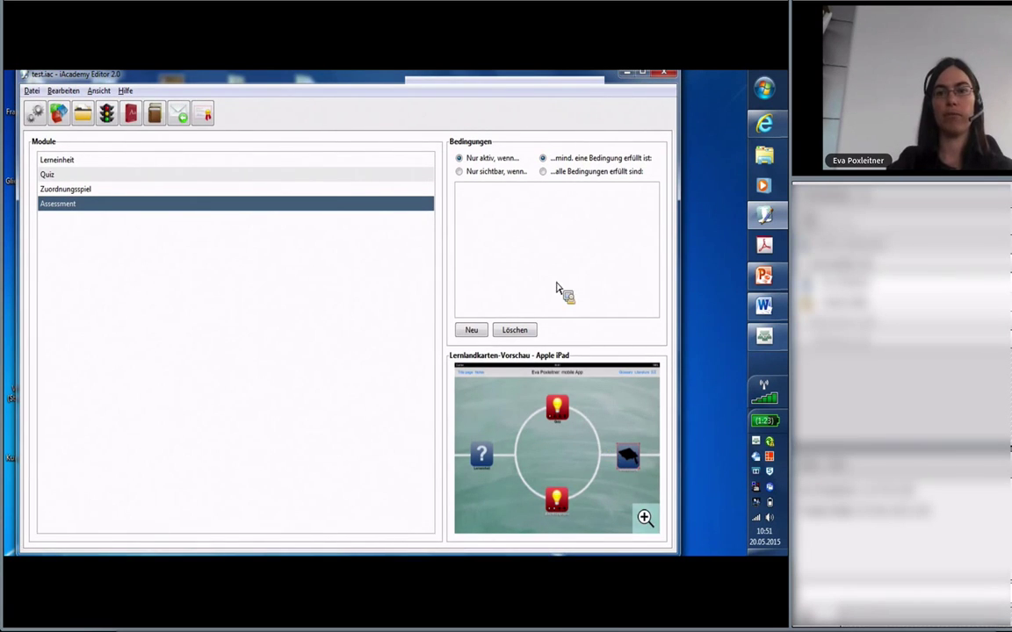
- Add the Assessment unlock condition Quiz abgeschlossen
click(480, 333)
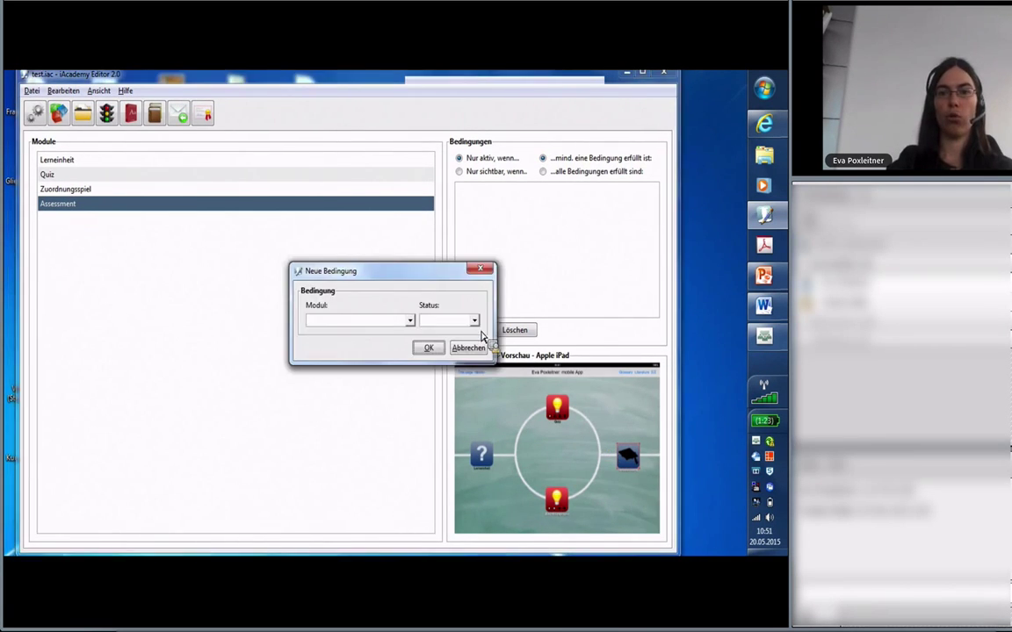
click(409, 321)
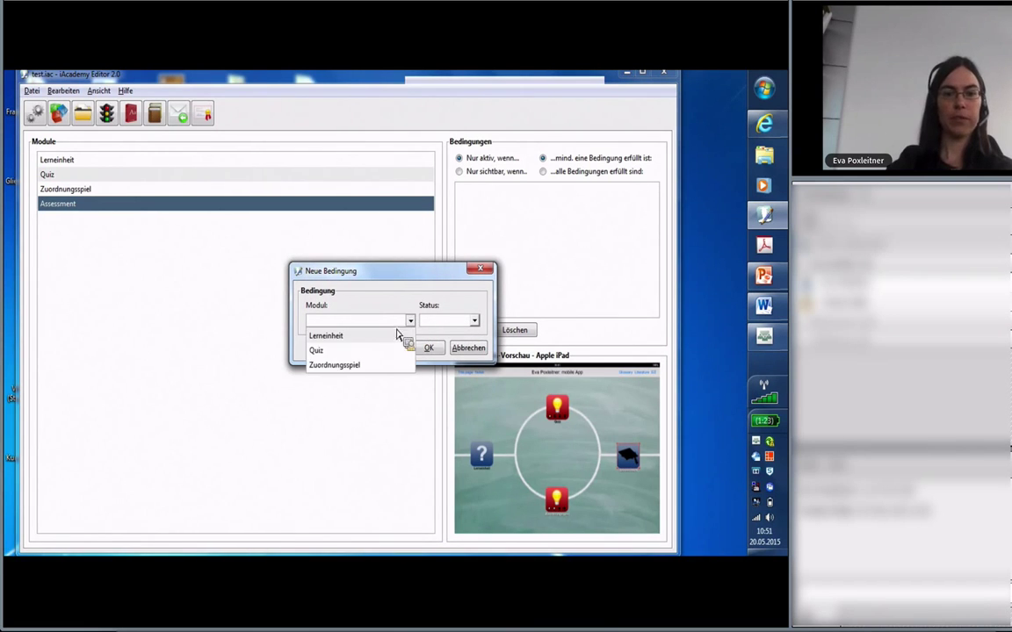
click(335, 351)
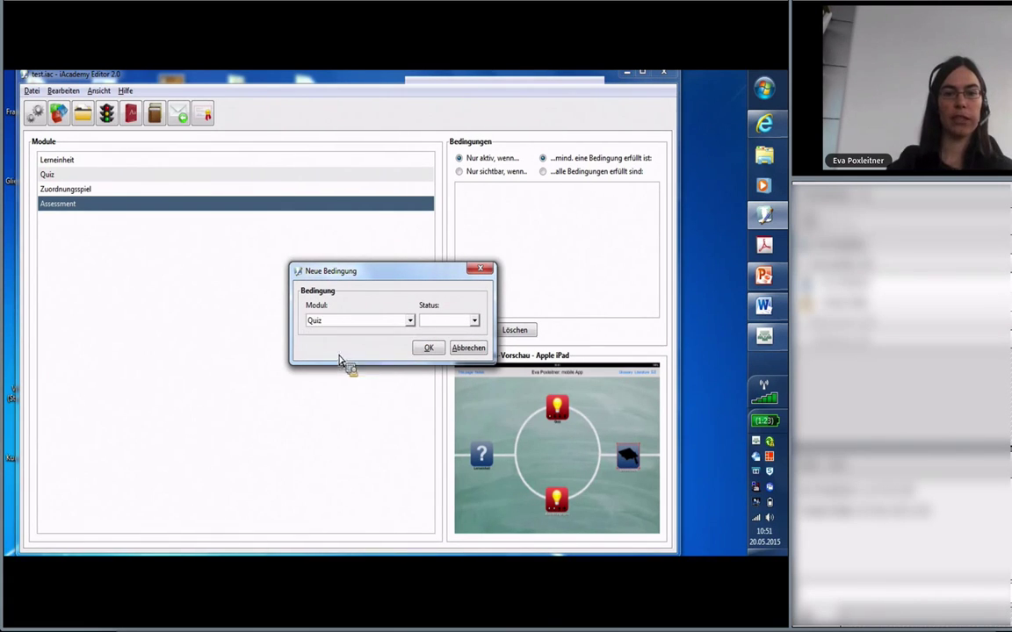
click(456, 323)
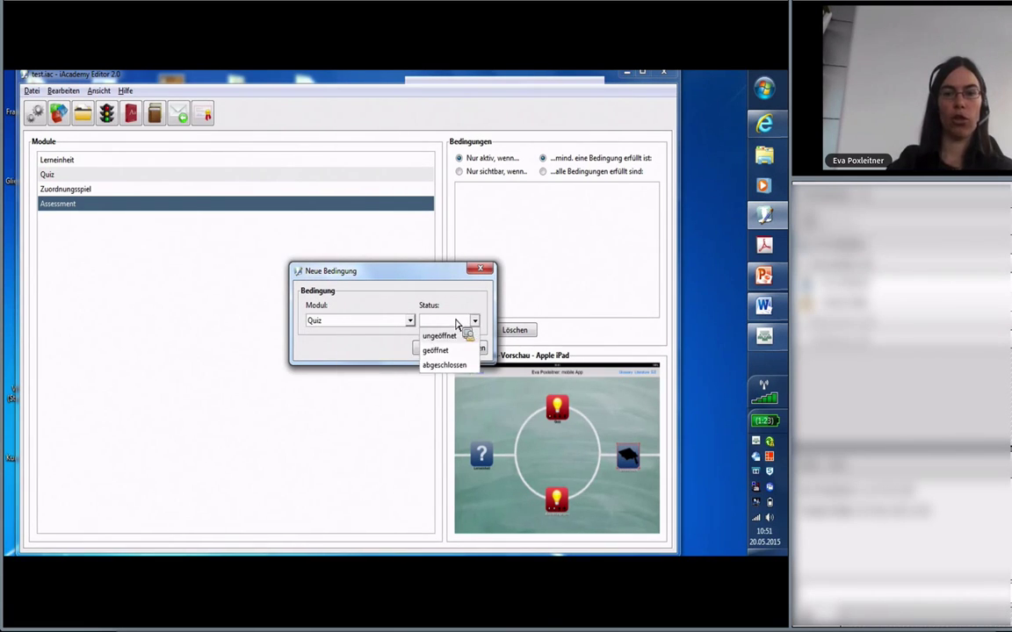
click(450, 365)
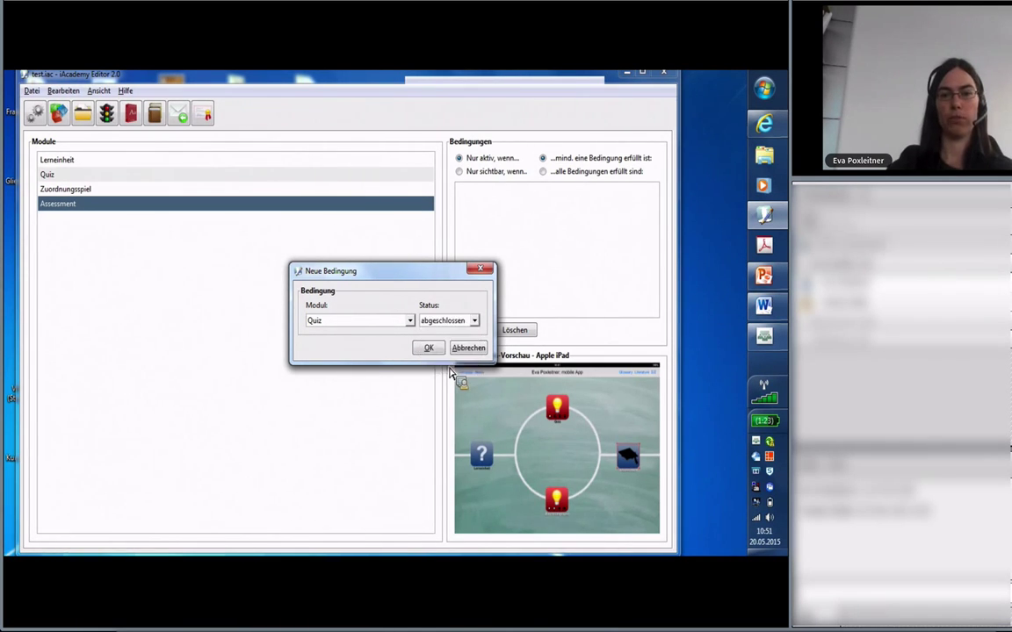
click(434, 350)
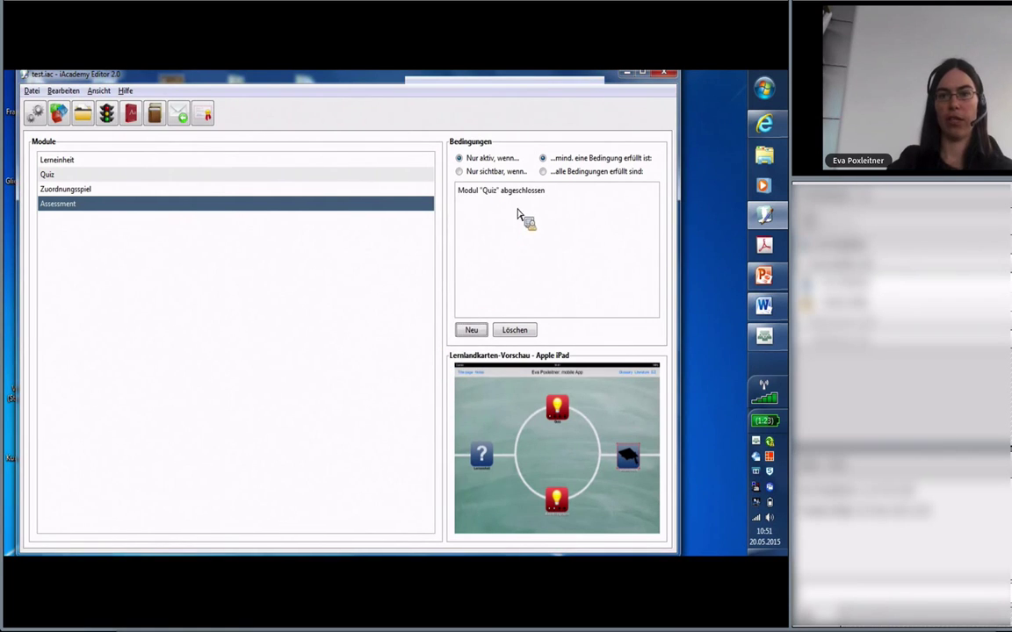
- Add a second Assessment unlock condition Zuordnungsspiel abgeschlossen
click(471, 330)
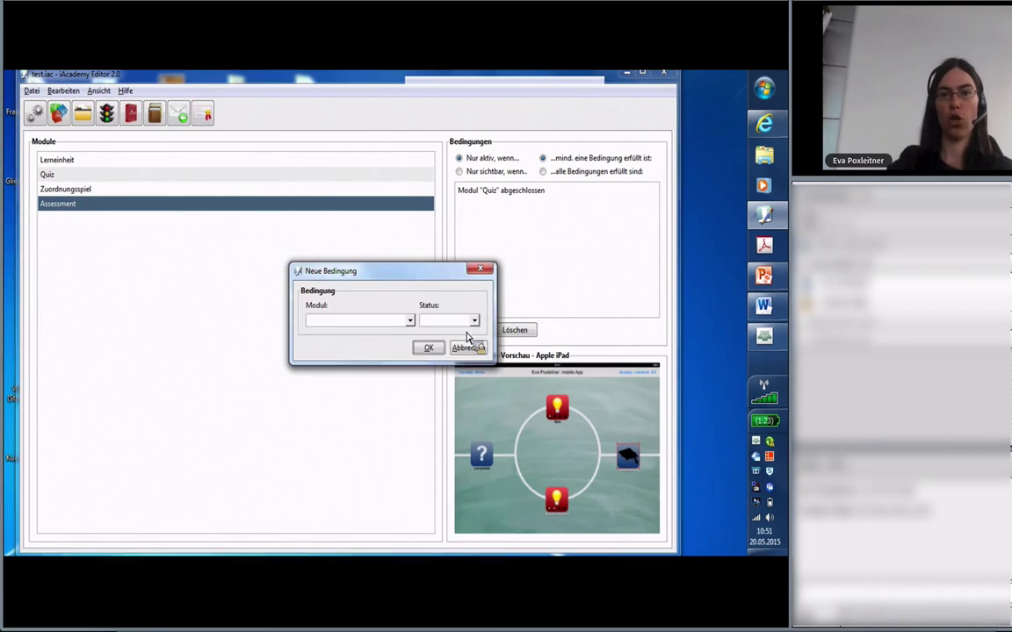
click(384, 323)
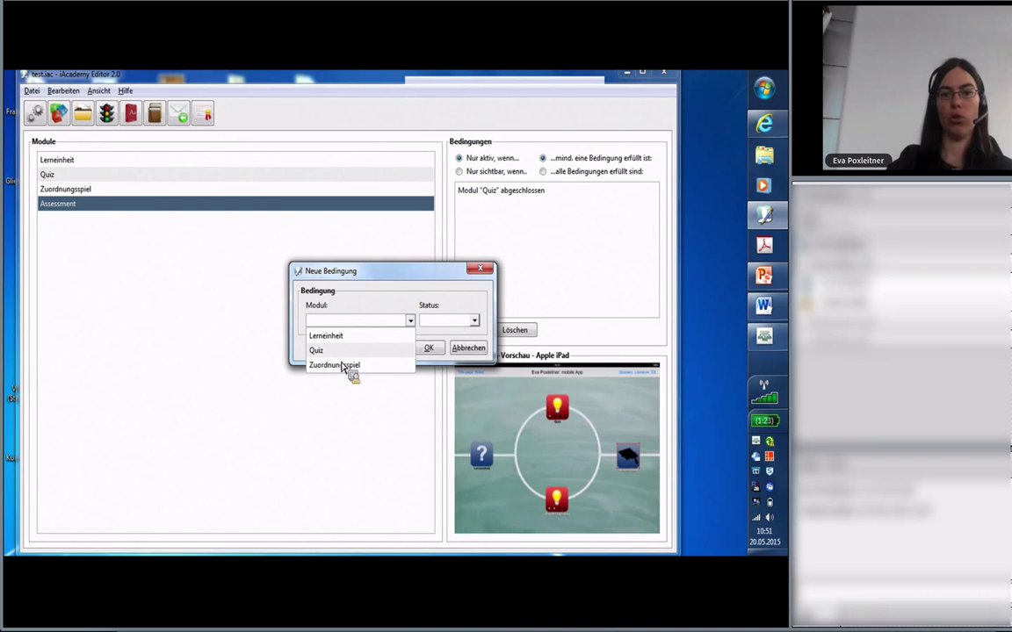
click(347, 368)
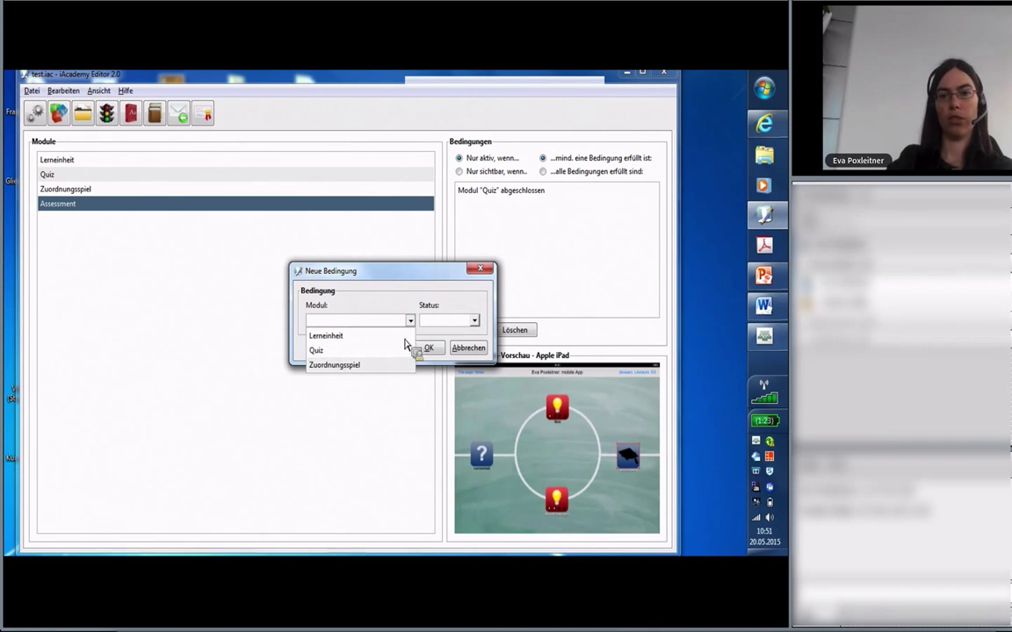
click(452, 327)
click(452, 367)
click(429, 348)
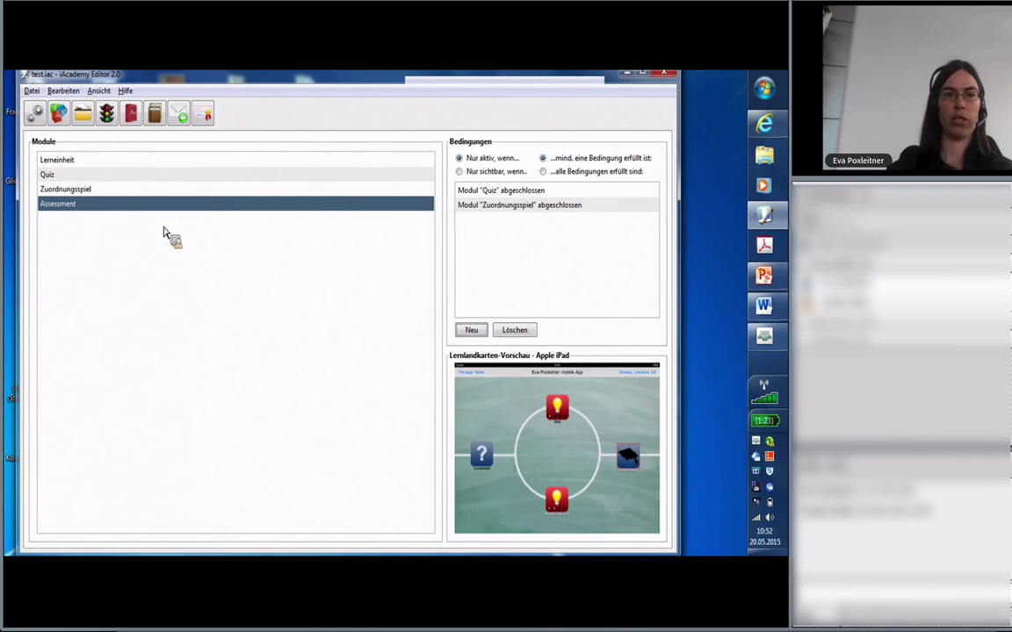
click(58, 175)
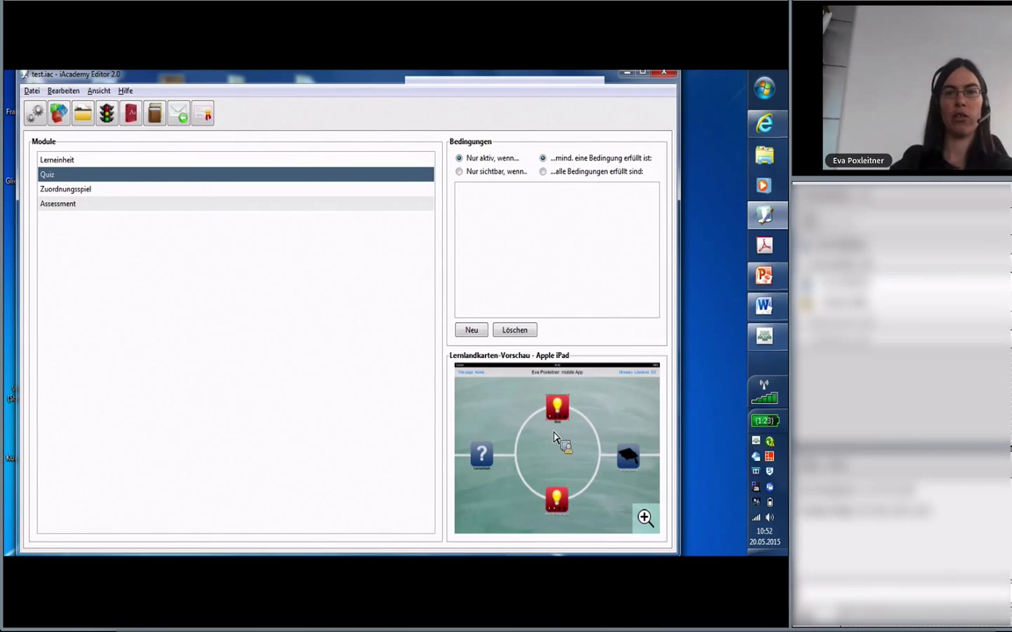
- Give the Quiz the unlock condition Lerneinheit geöffnet
drag(555, 439, 481, 343)
click(473, 334)
click(409, 321)
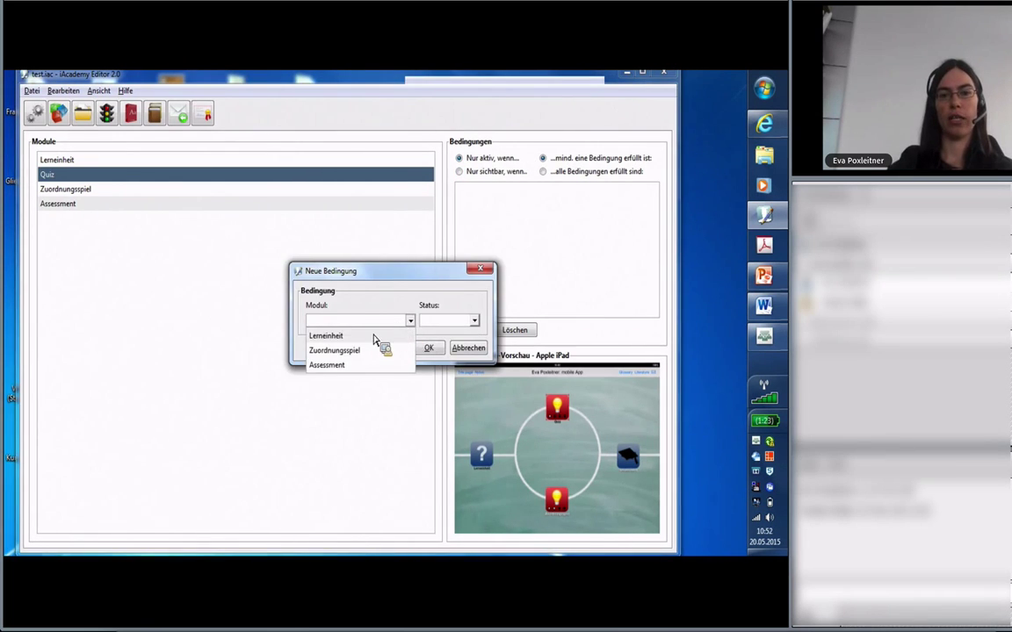
click(338, 335)
click(473, 321)
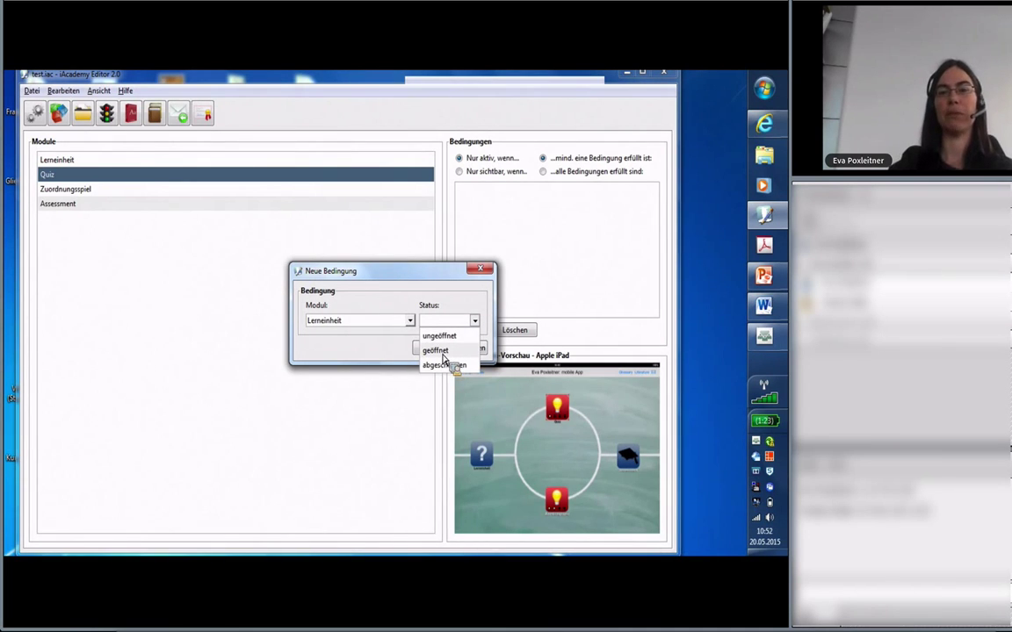
click(437, 351)
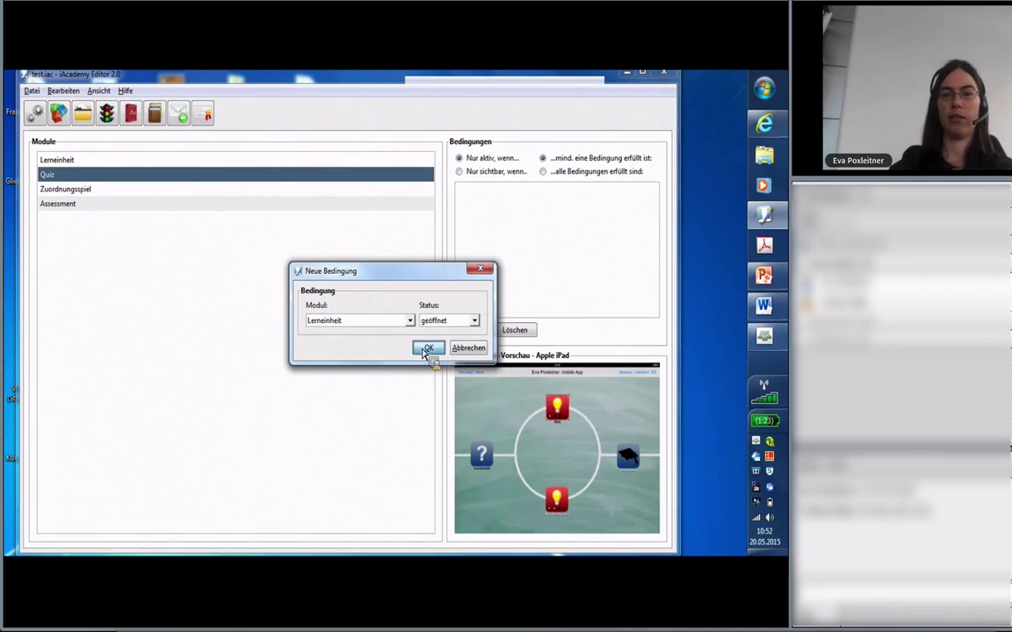
click(426, 349)
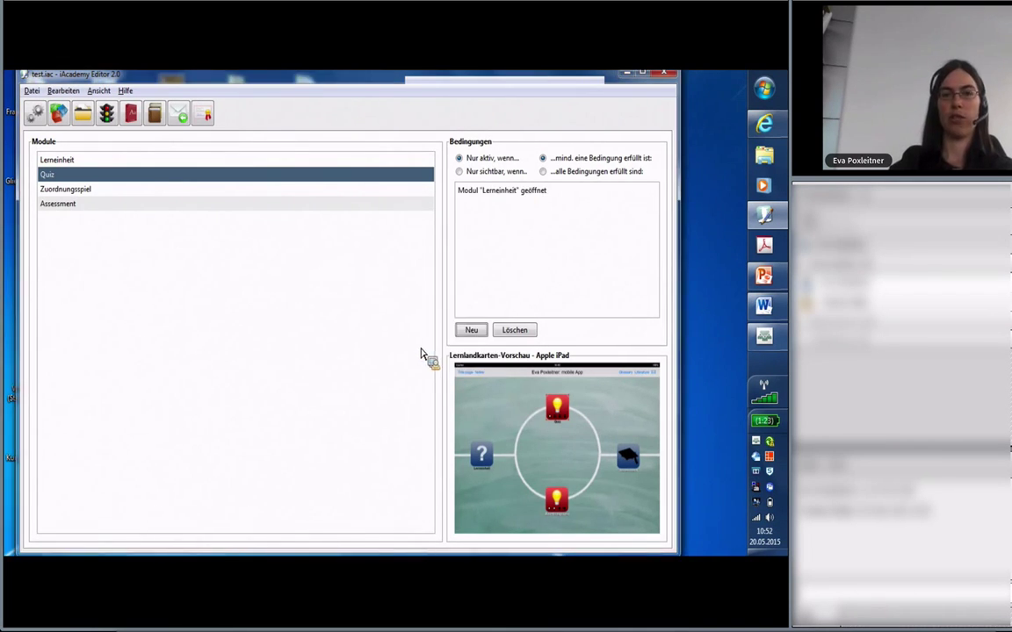
- Give the Zuordnungsspiel the unlock condition Lerneinheit geöffnet
click(66, 193)
click(470, 330)
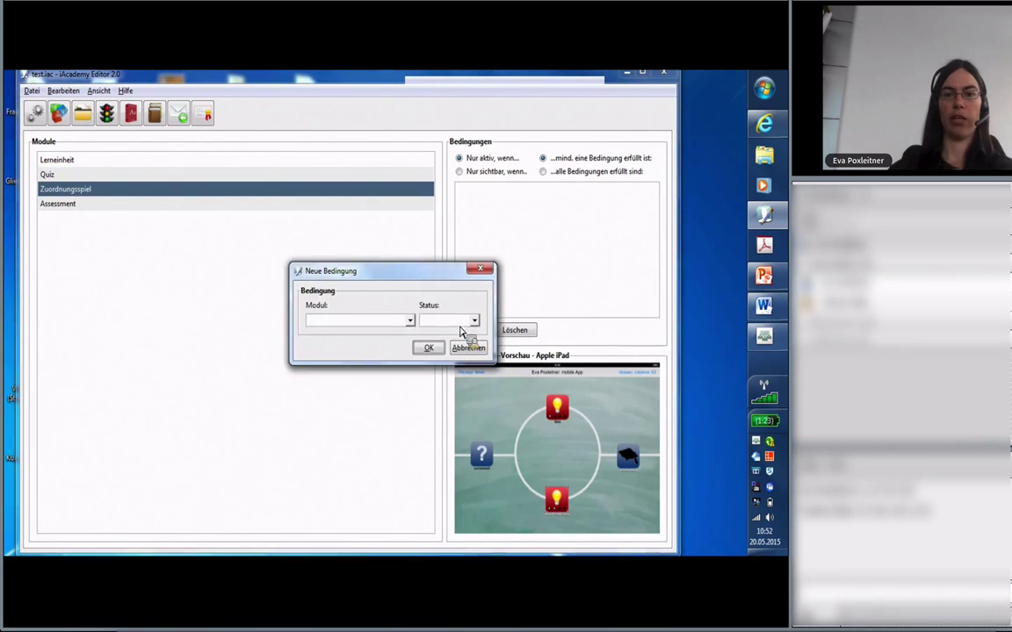
click(410, 321)
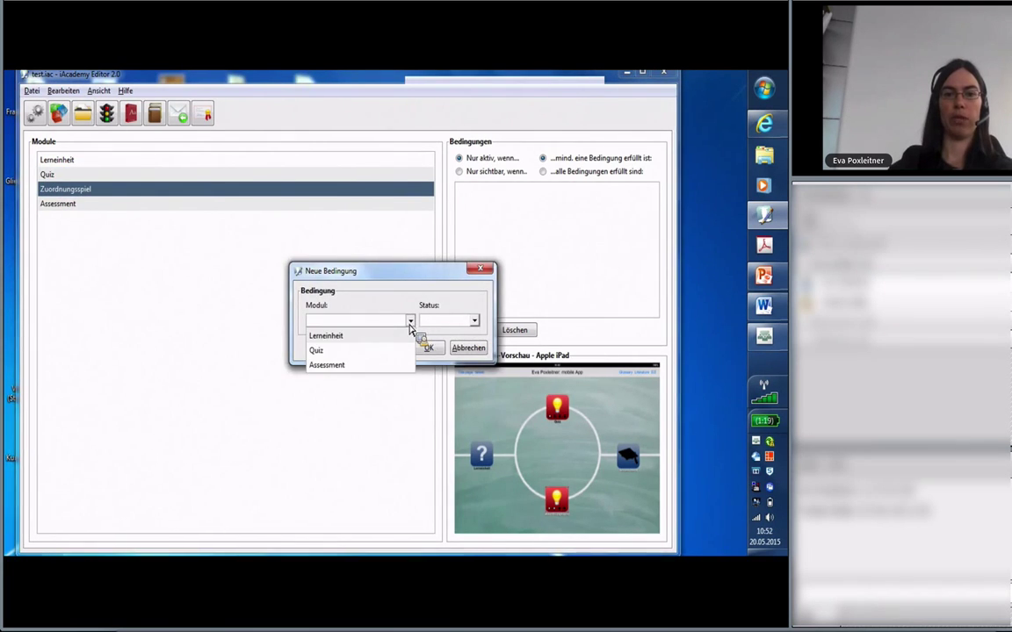
click(351, 336)
click(473, 321)
click(439, 351)
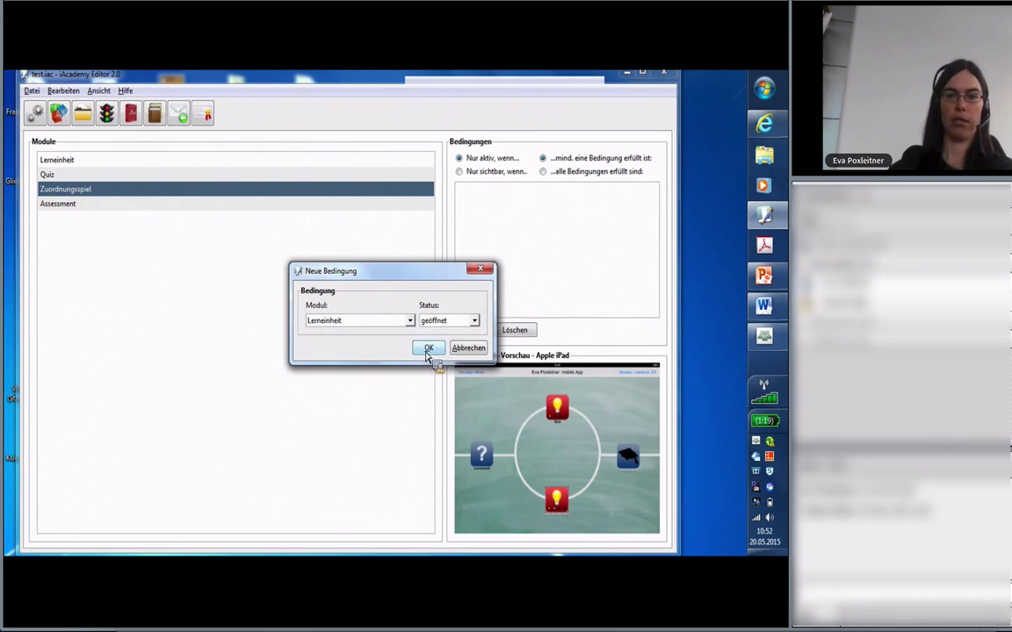
click(428, 350)
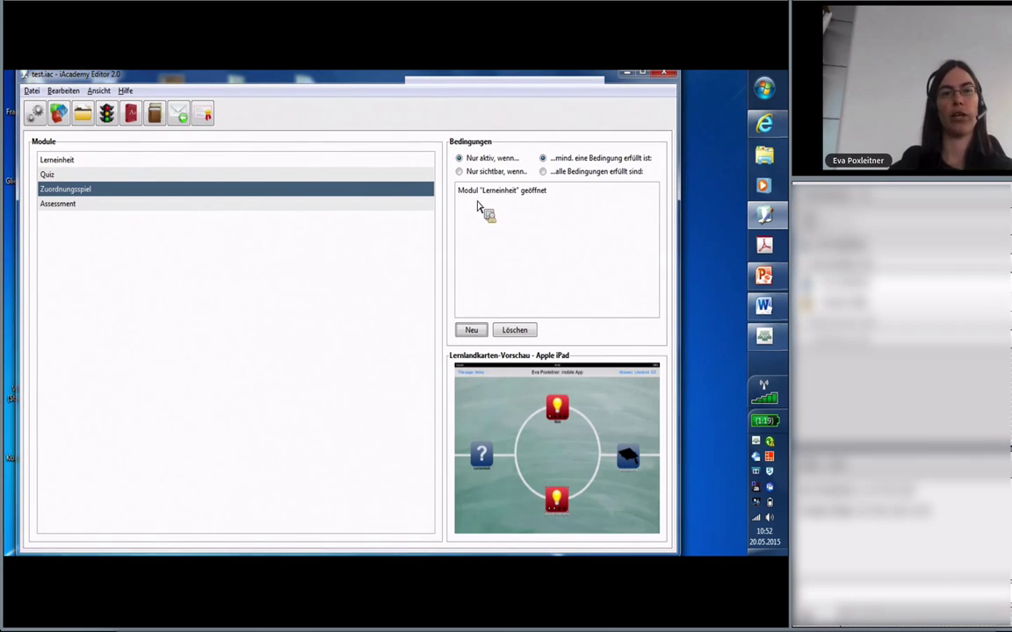
click(38, 121)
- Return to the modules view and save the project via Datei > Speichern
click(60, 118)
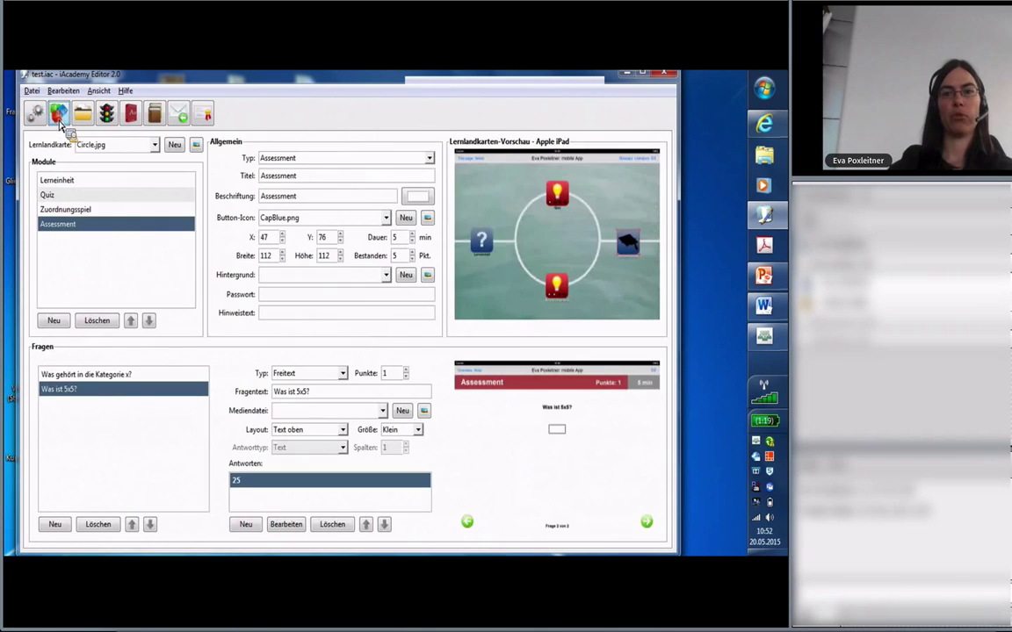
drag(53, 74, 52, 77)
click(32, 94)
click(51, 137)
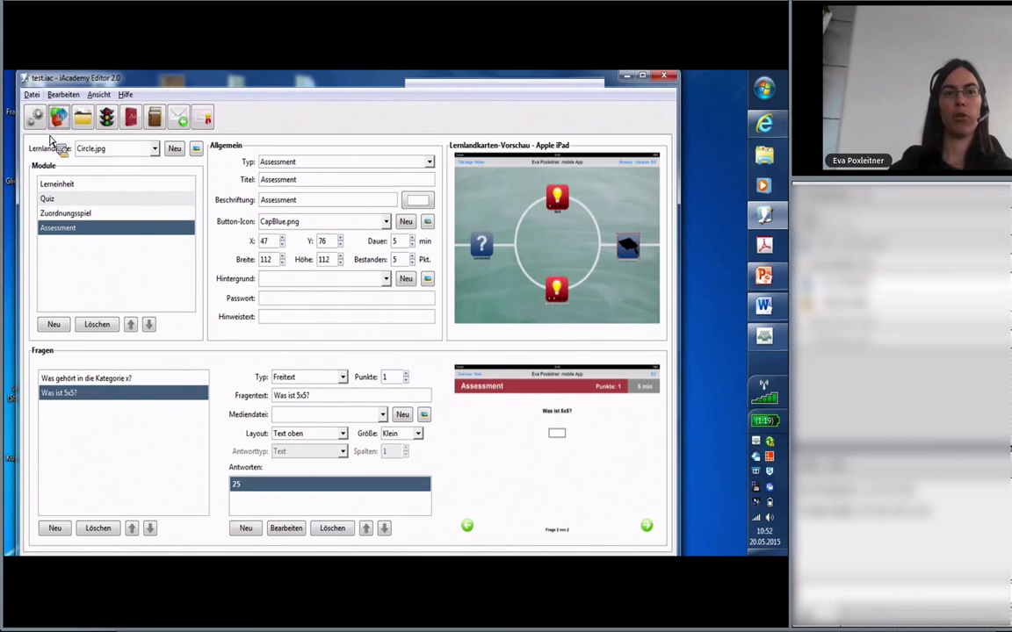
- Tour the Feedback, Zusatzdateien and Lizenzierung pages, then switch to the PowerPoint workshop slides
click(180, 123)
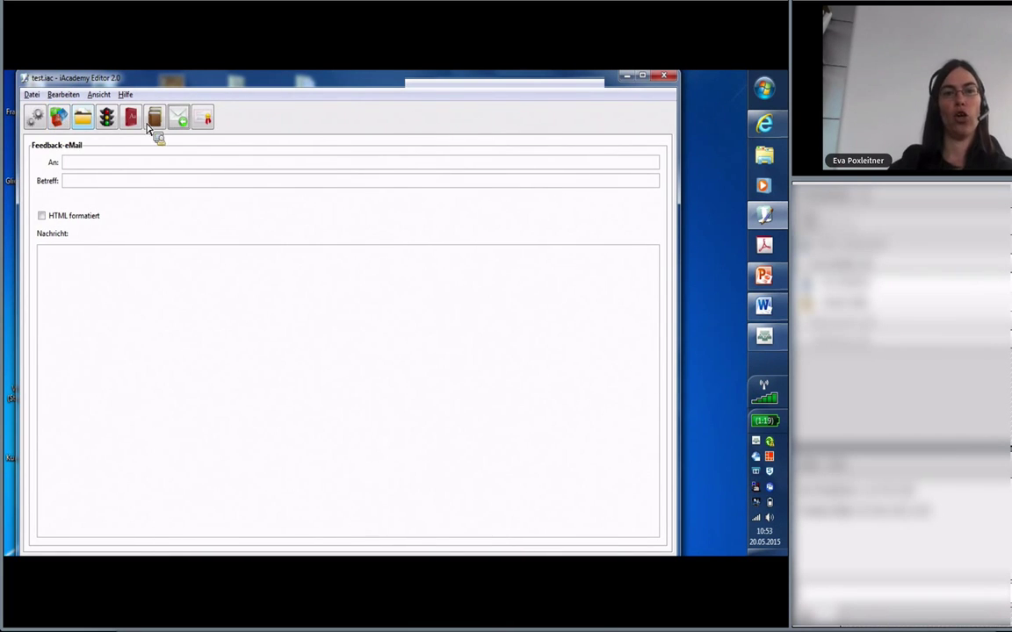
click(86, 126)
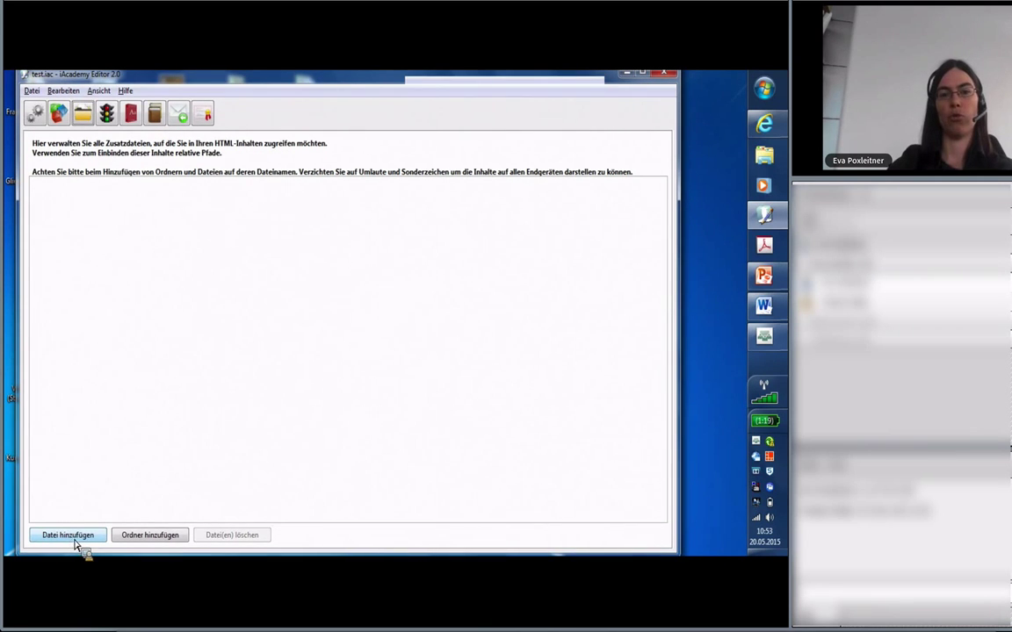
click(204, 116)
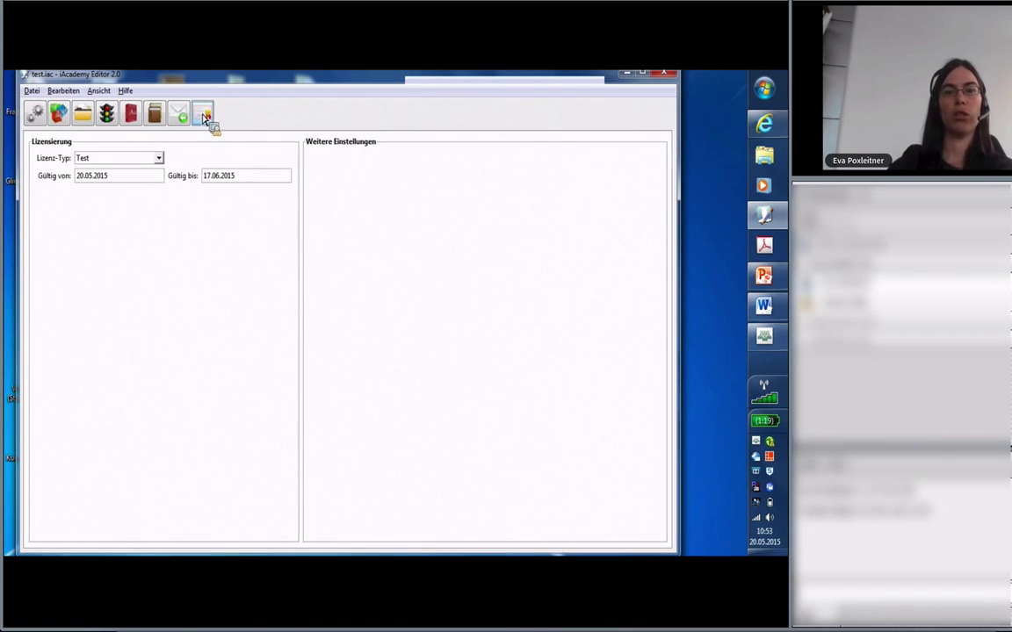
click(152, 161)
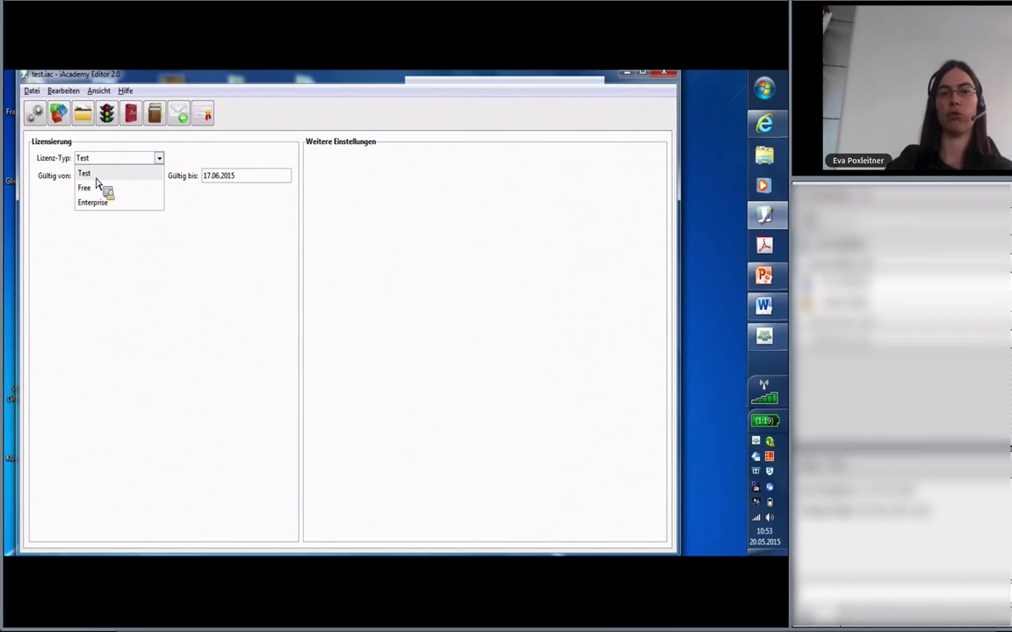
click(239, 119)
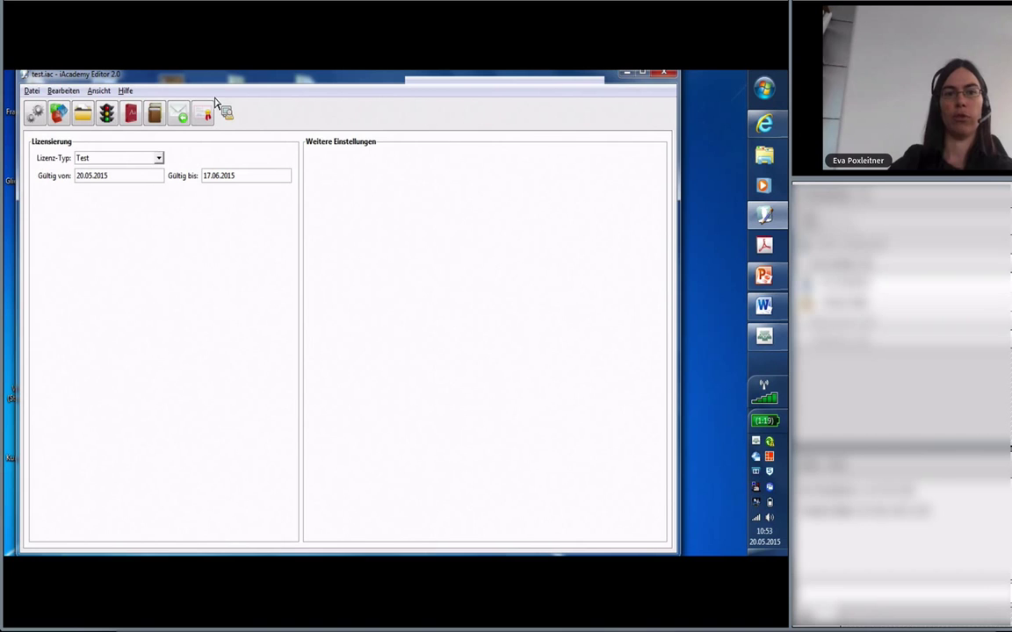
click(36, 120)
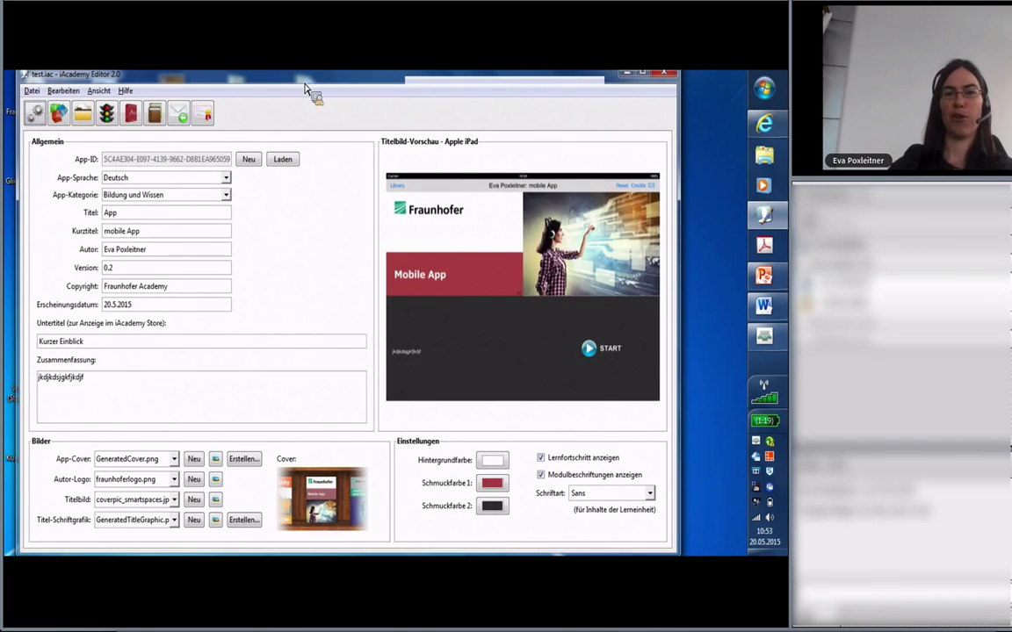
click(628, 77)
click(777, 283)
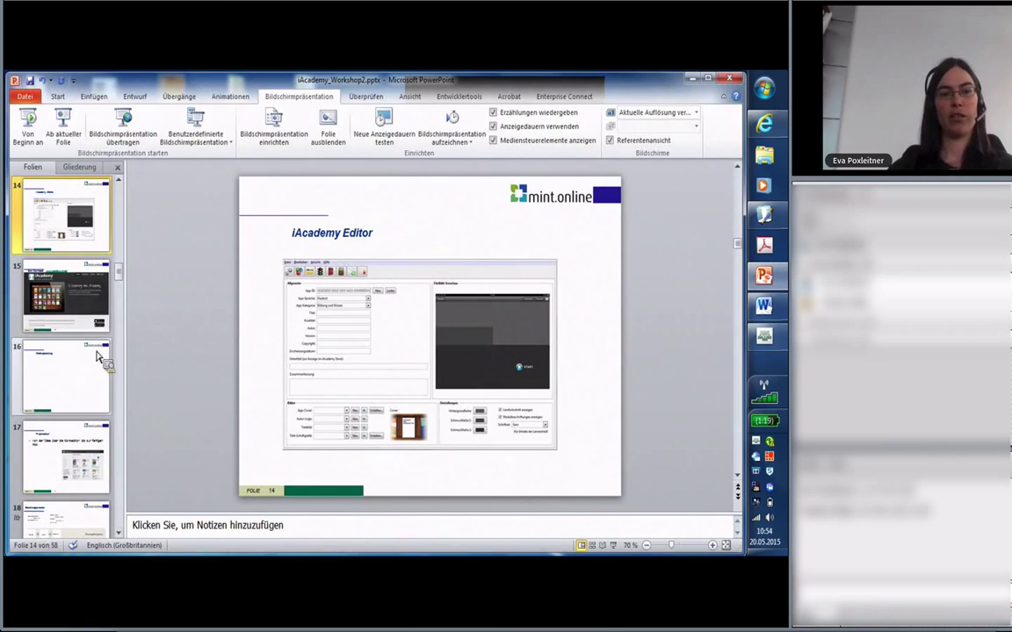
- Show slide 15, briefly run the slideshow from the start, and browse the slide thumbnails
click(59, 313)
key(F5)
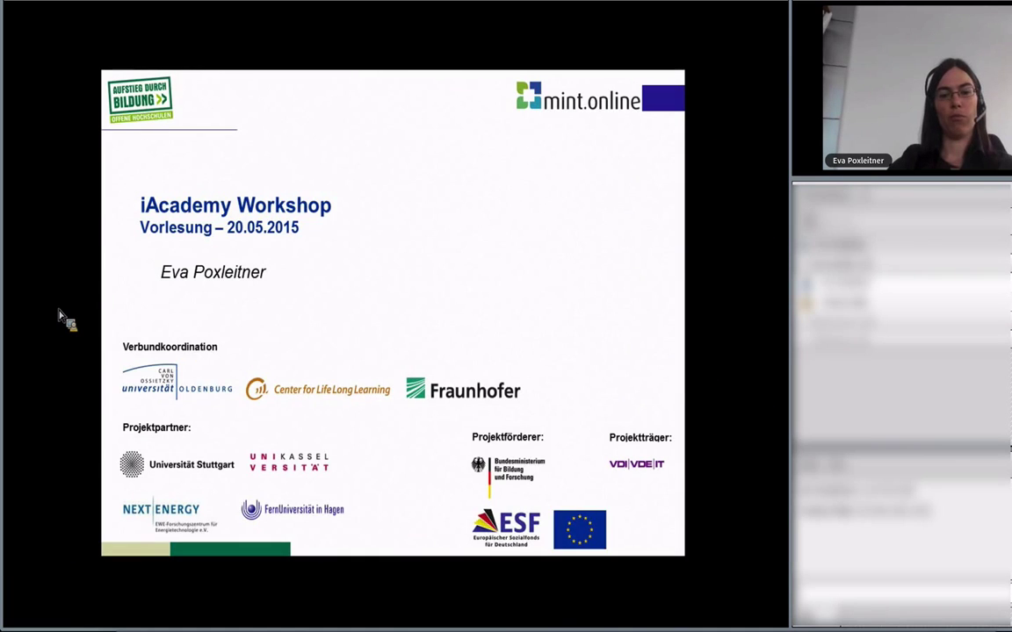
key(Escape)
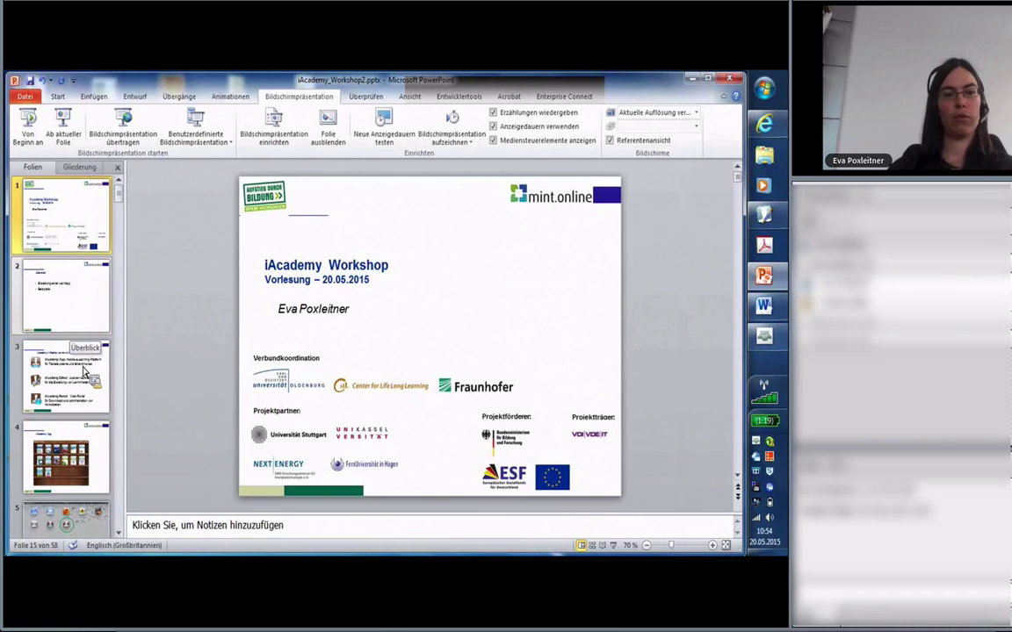
scroll(85, 371, down, 7)
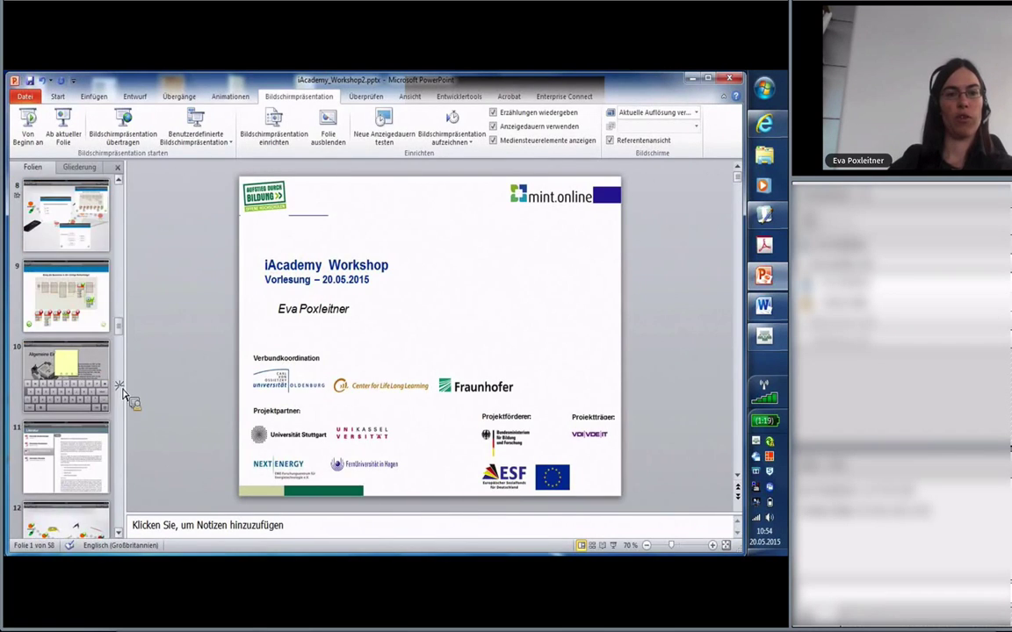
scroll(99, 395, down, 20)
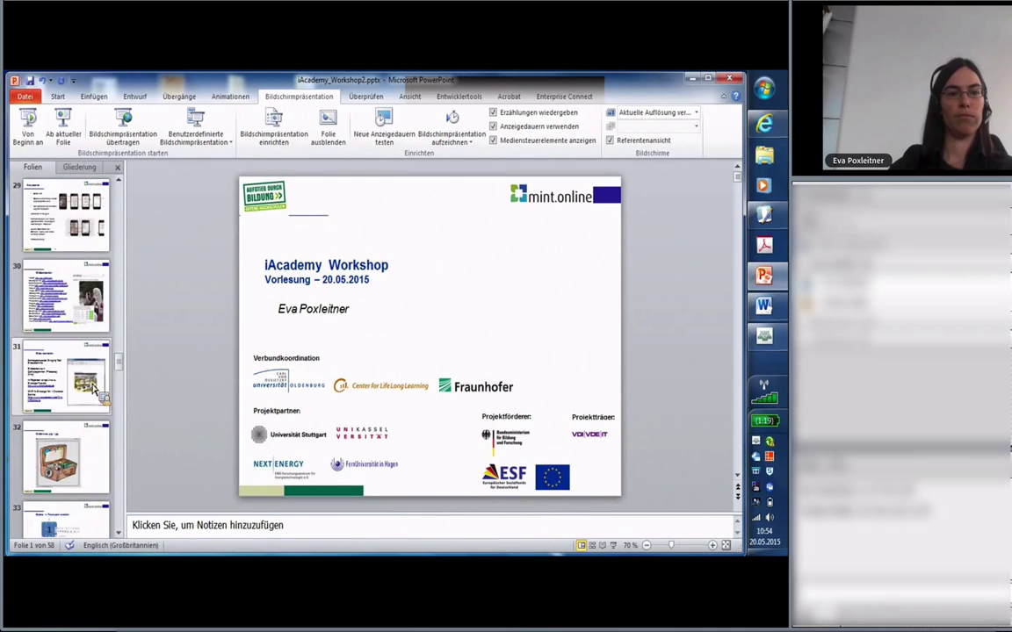
scroll(95, 389, up, 12)
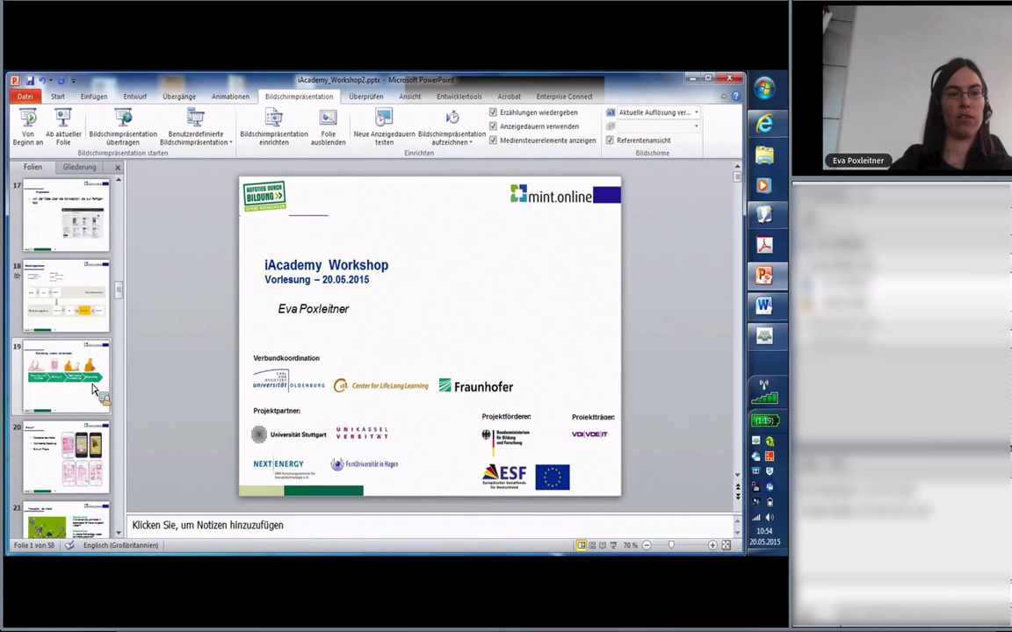
scroll(95, 389, up, 4)
- Present slide 15, the iAcademy download page, from the current slide, then return to editing
click(90, 386)
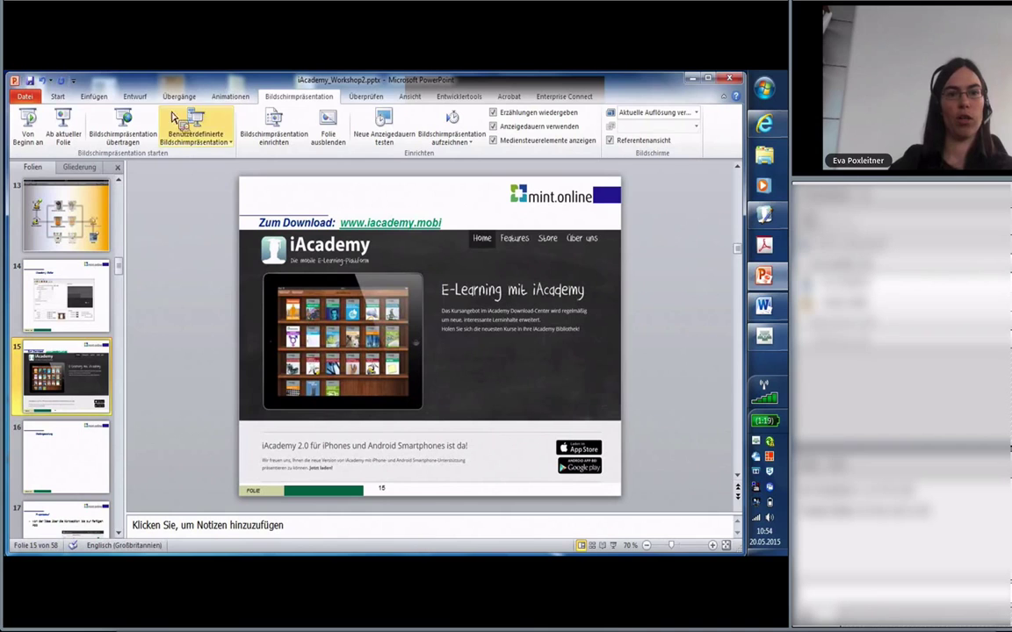
click(64, 141)
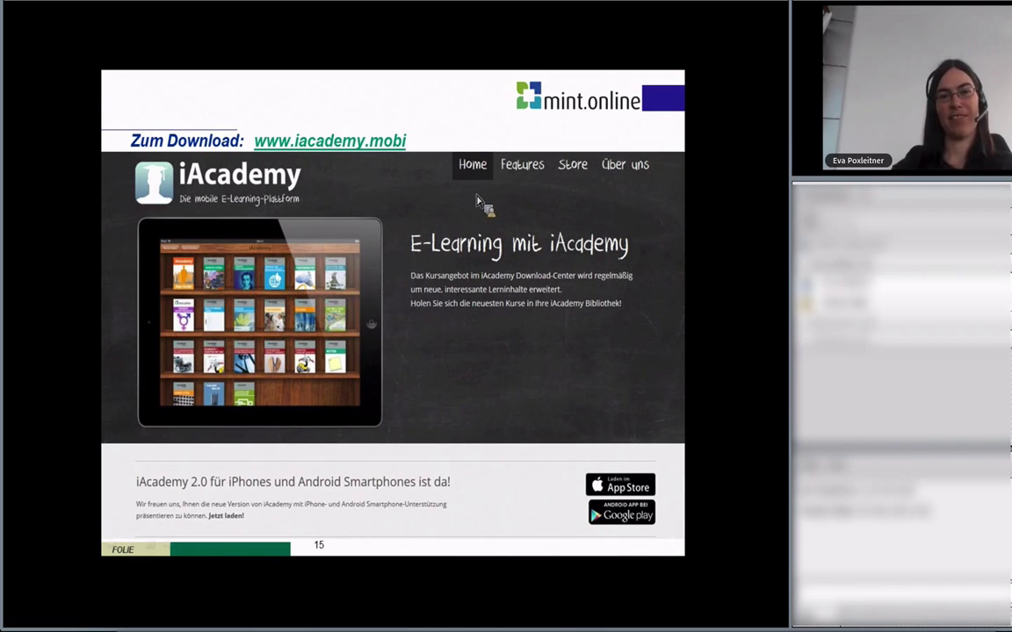
key(Escape)
drag(118, 261, 669, 123)
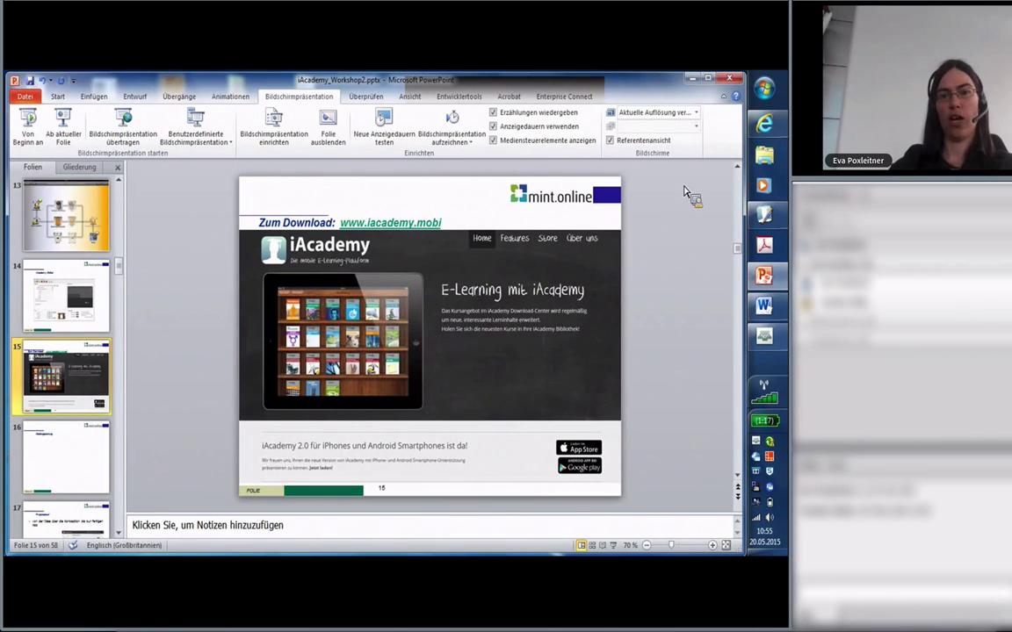